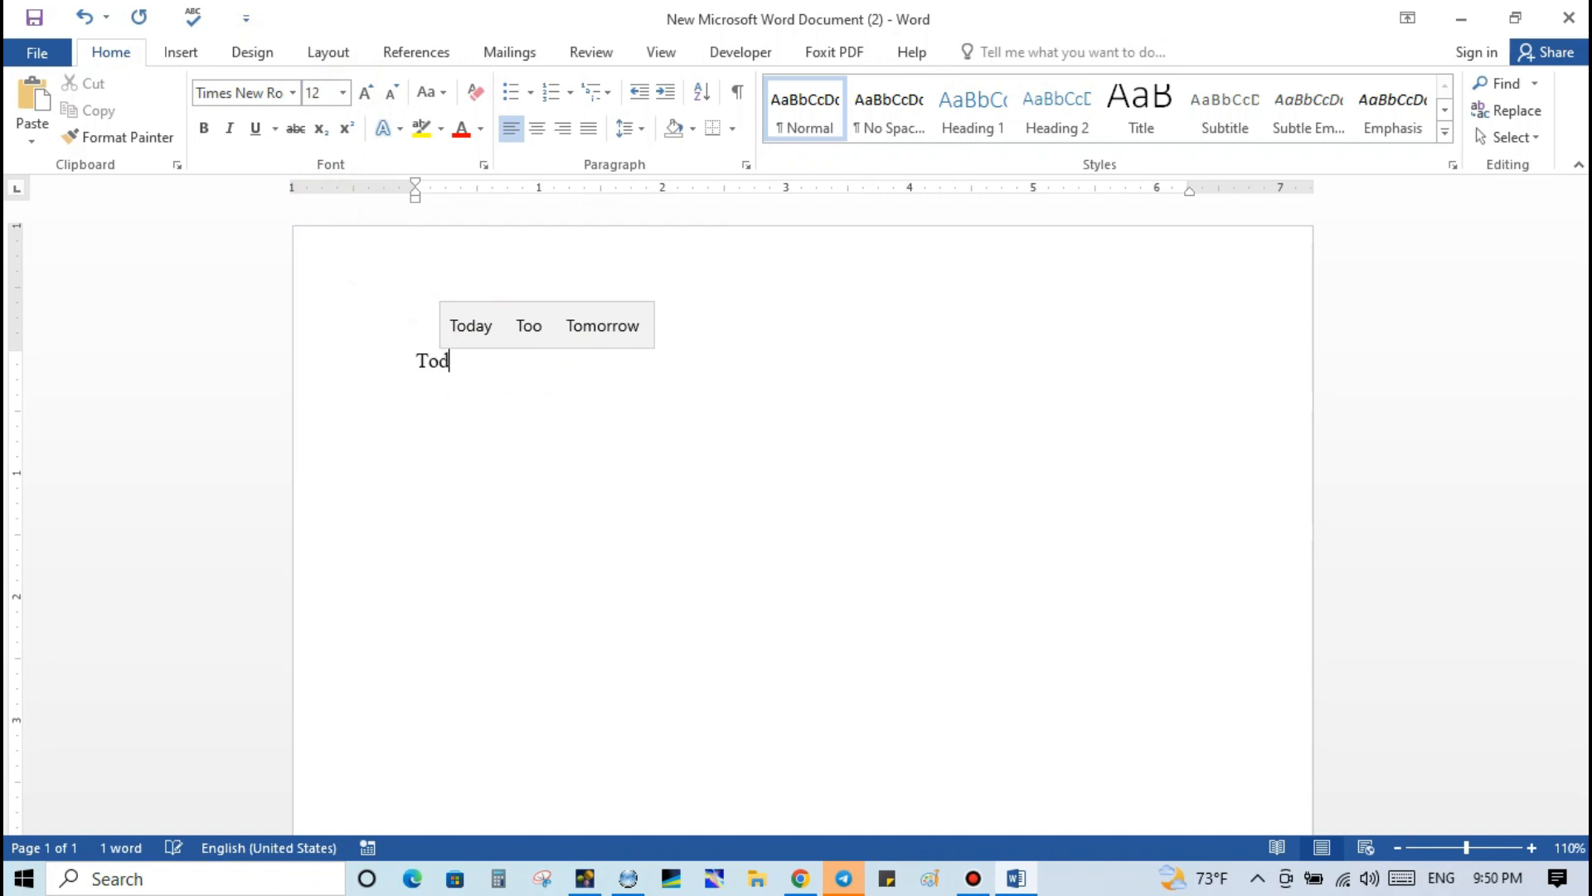
Complete the opening line as "Today, I will teach you how to perform the basic arithmetic operations using Microsoft office".
text(ay)
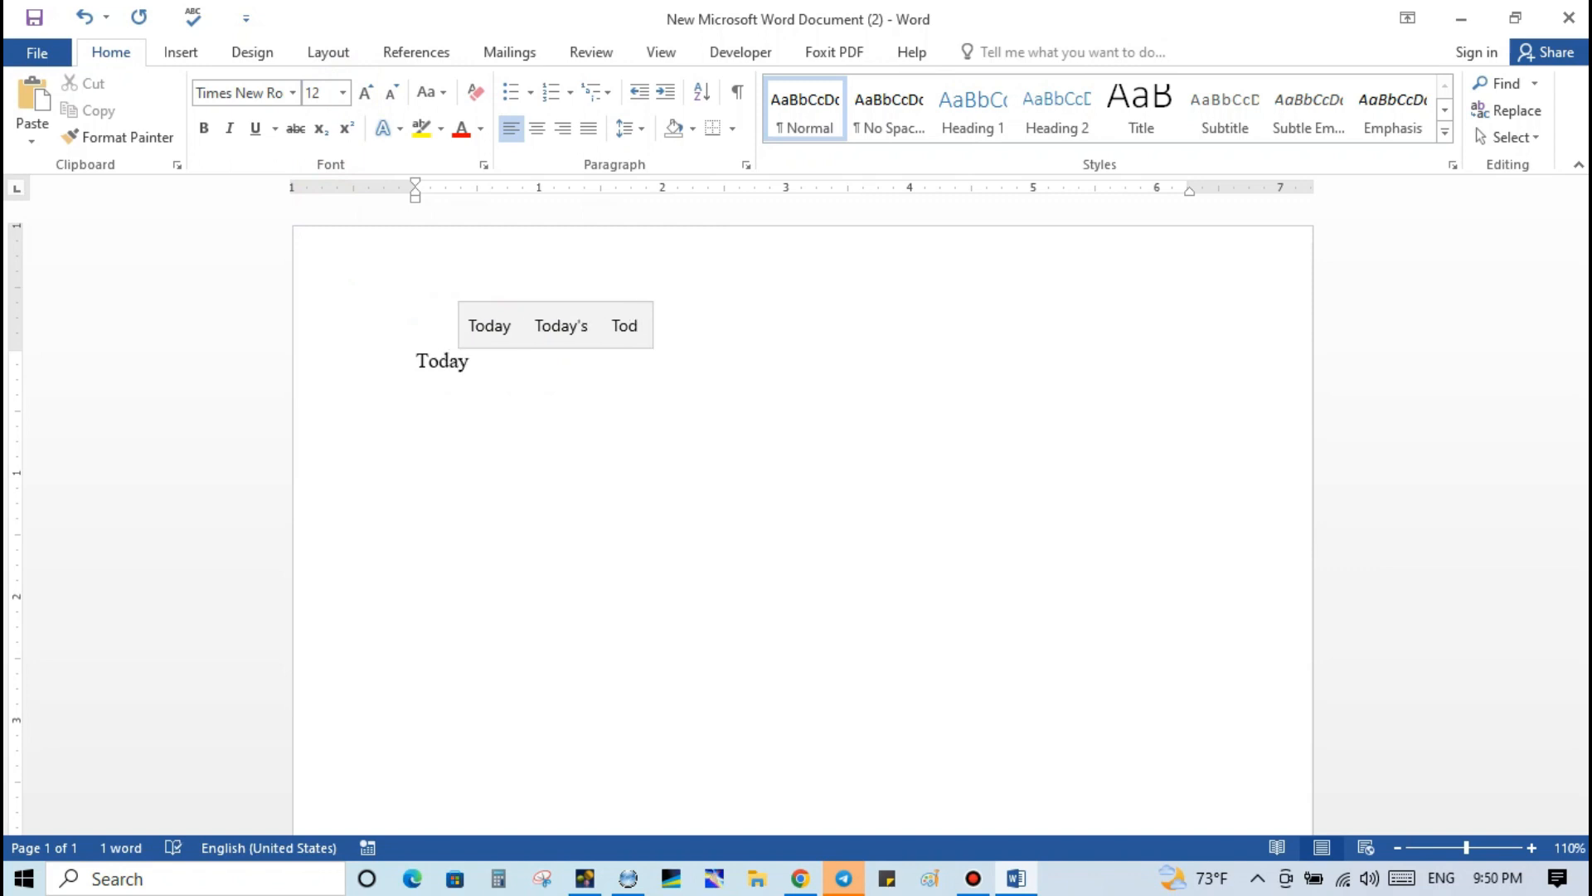
text(, )
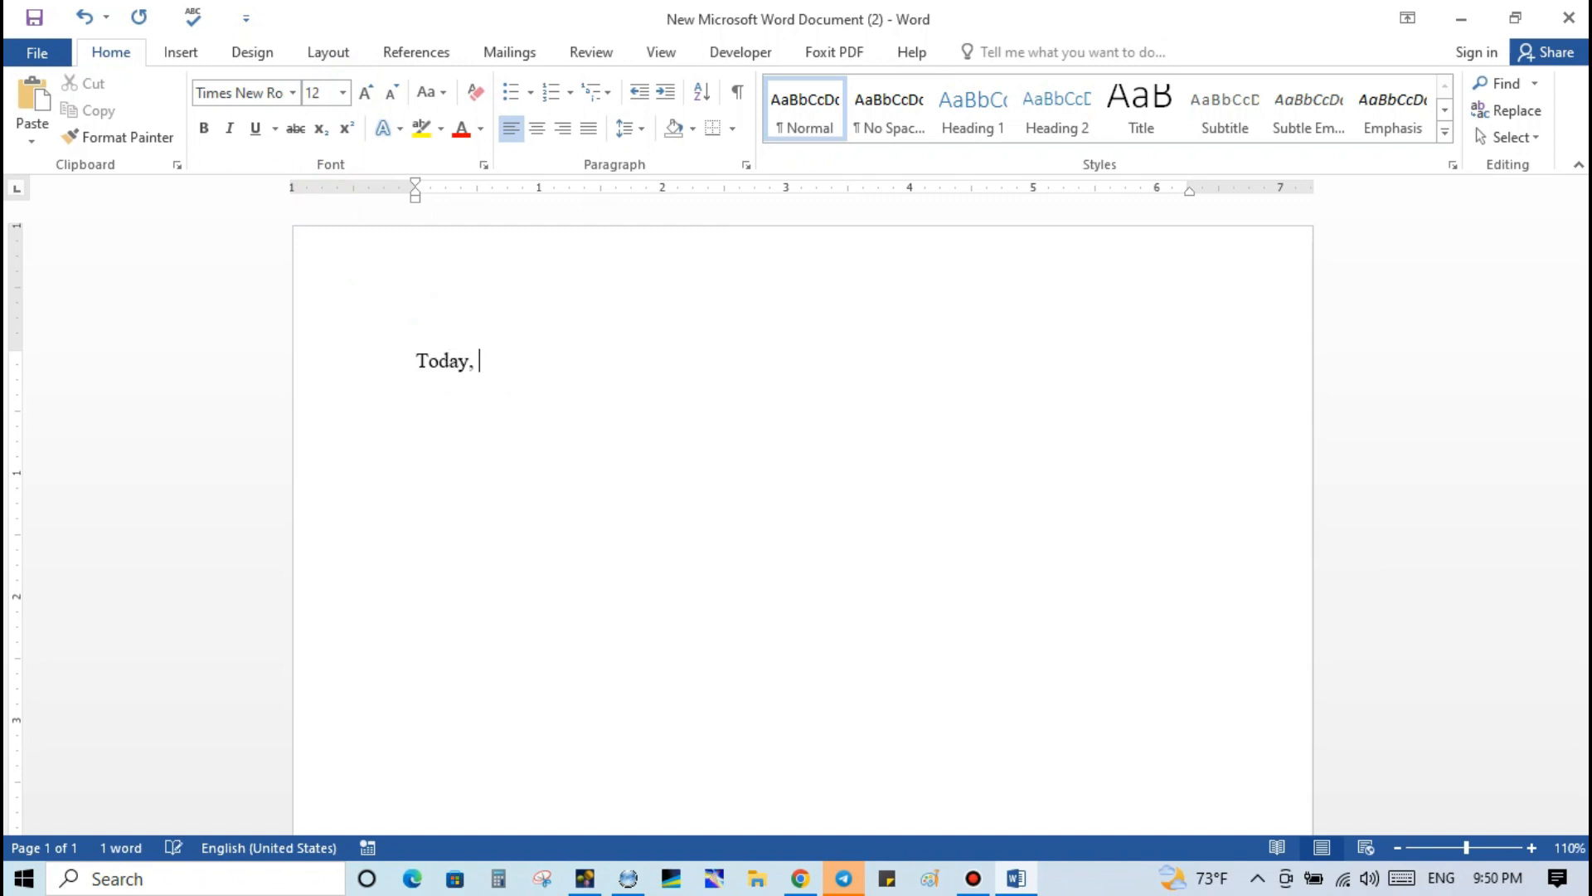
text(I )
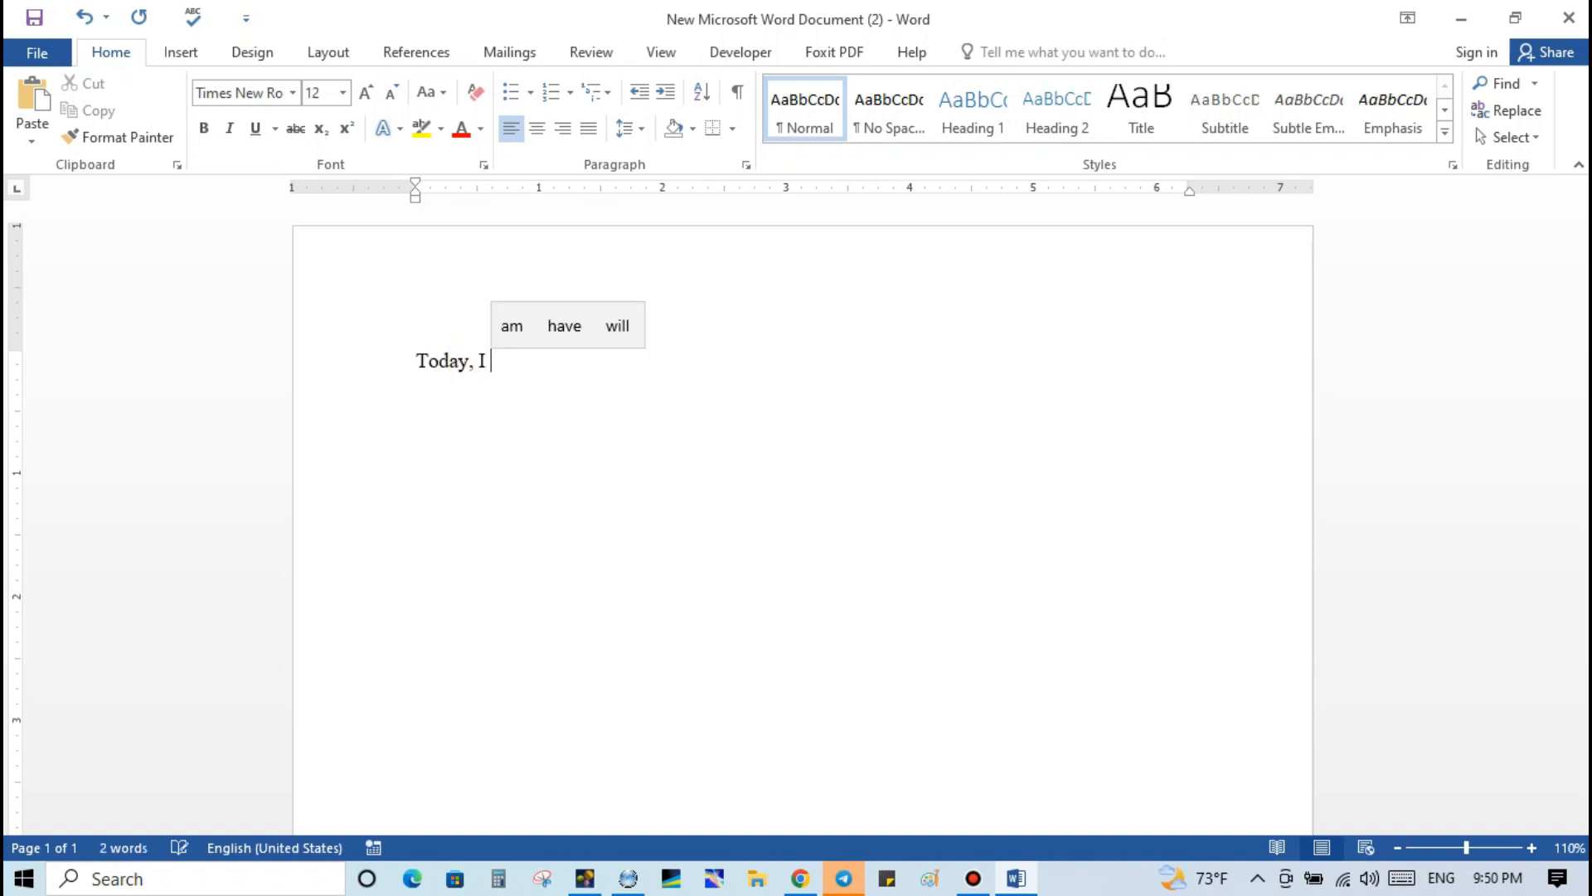
text(will )
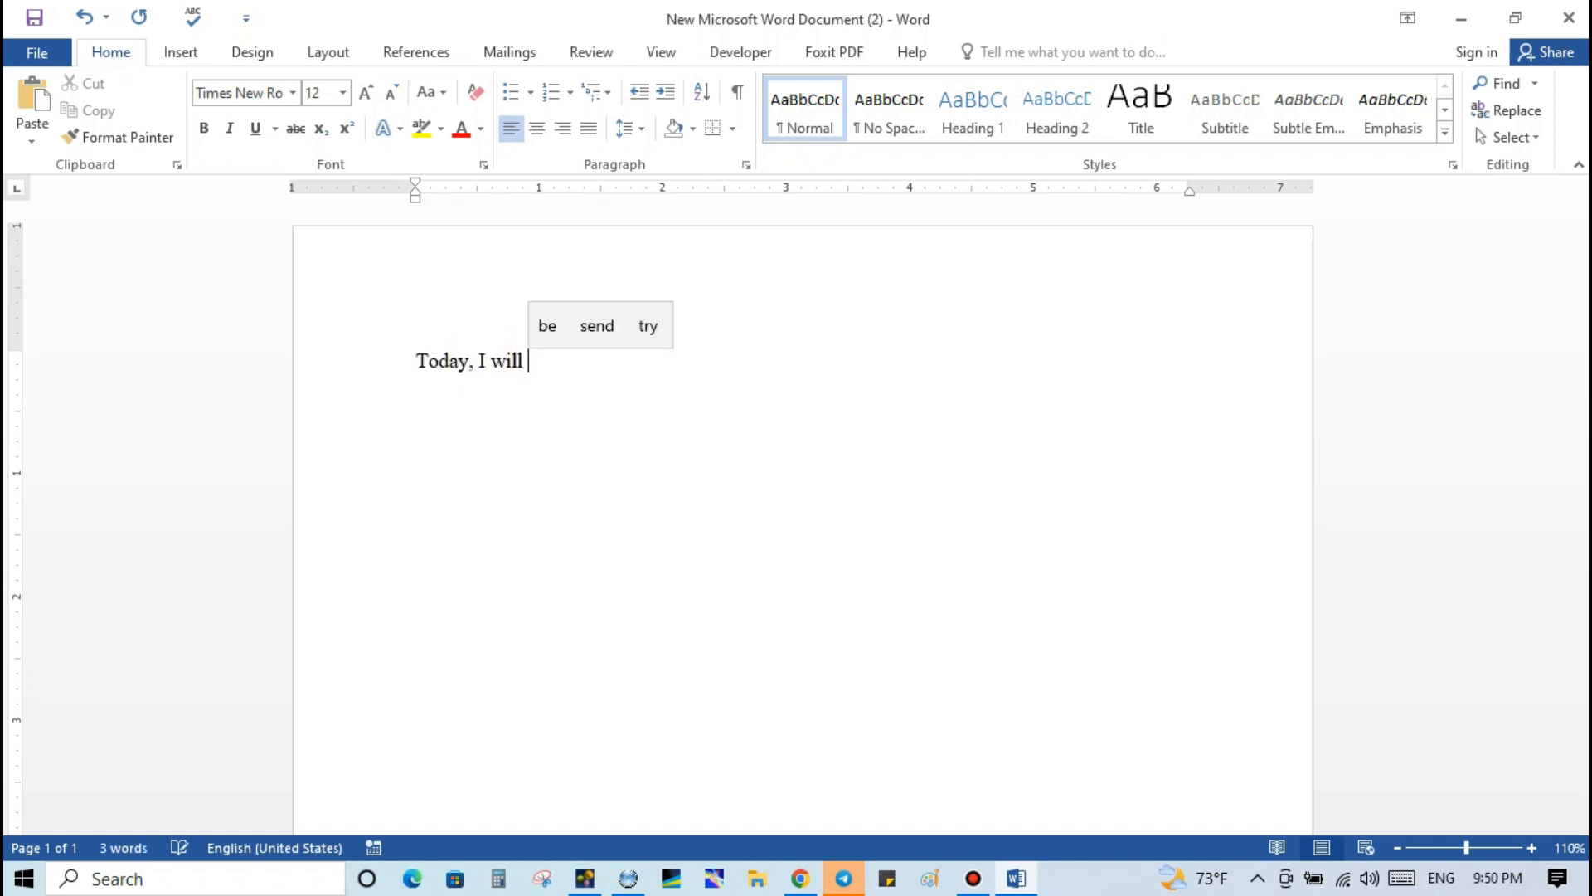
text(teac)
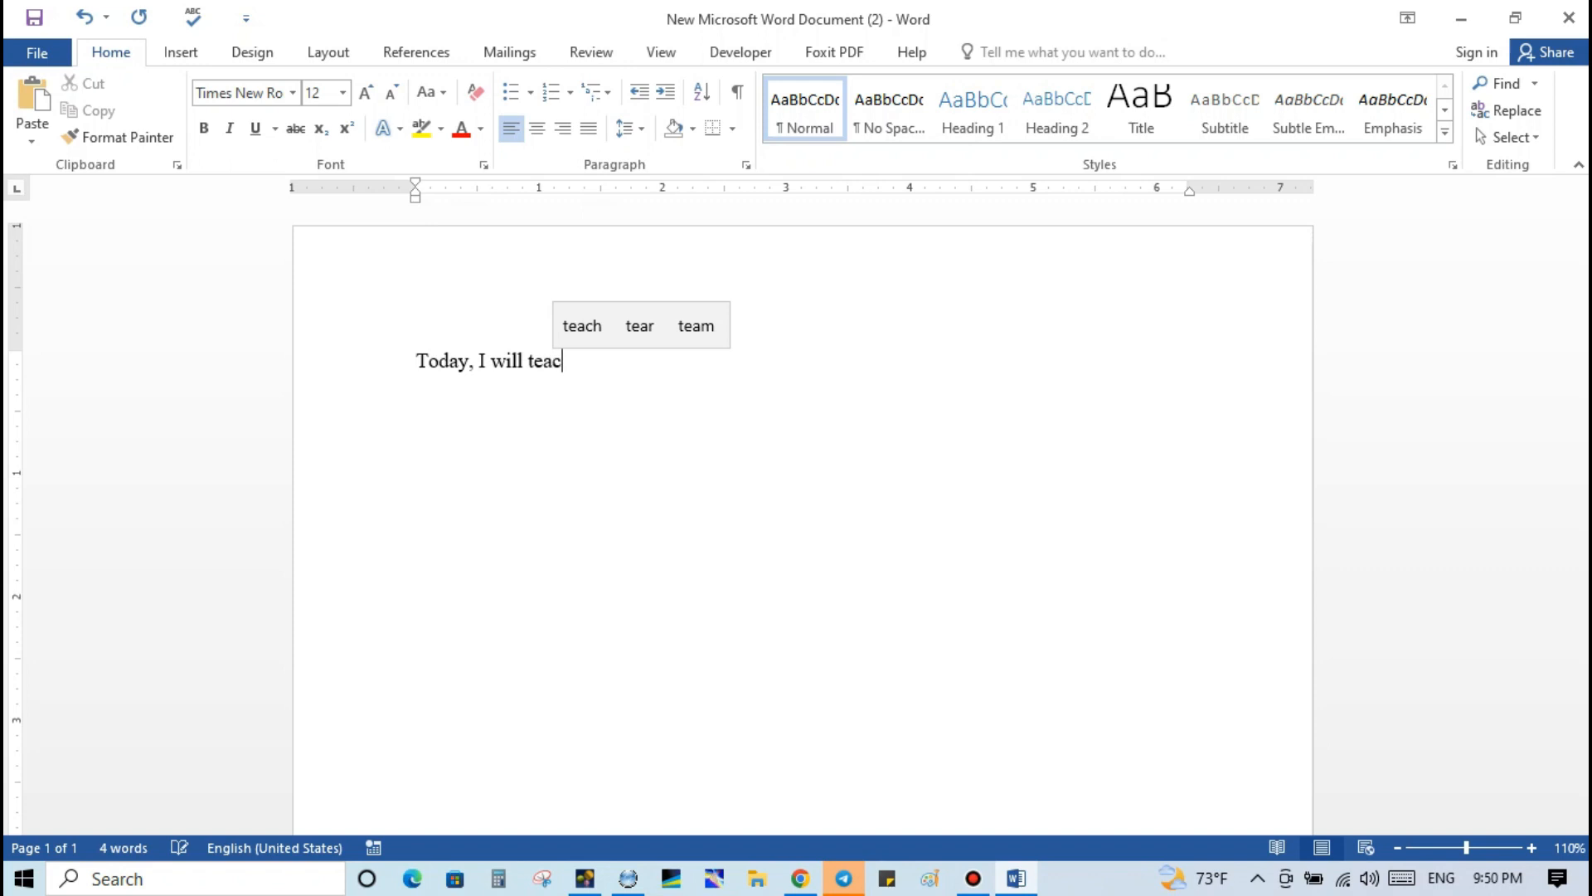
text(h y)
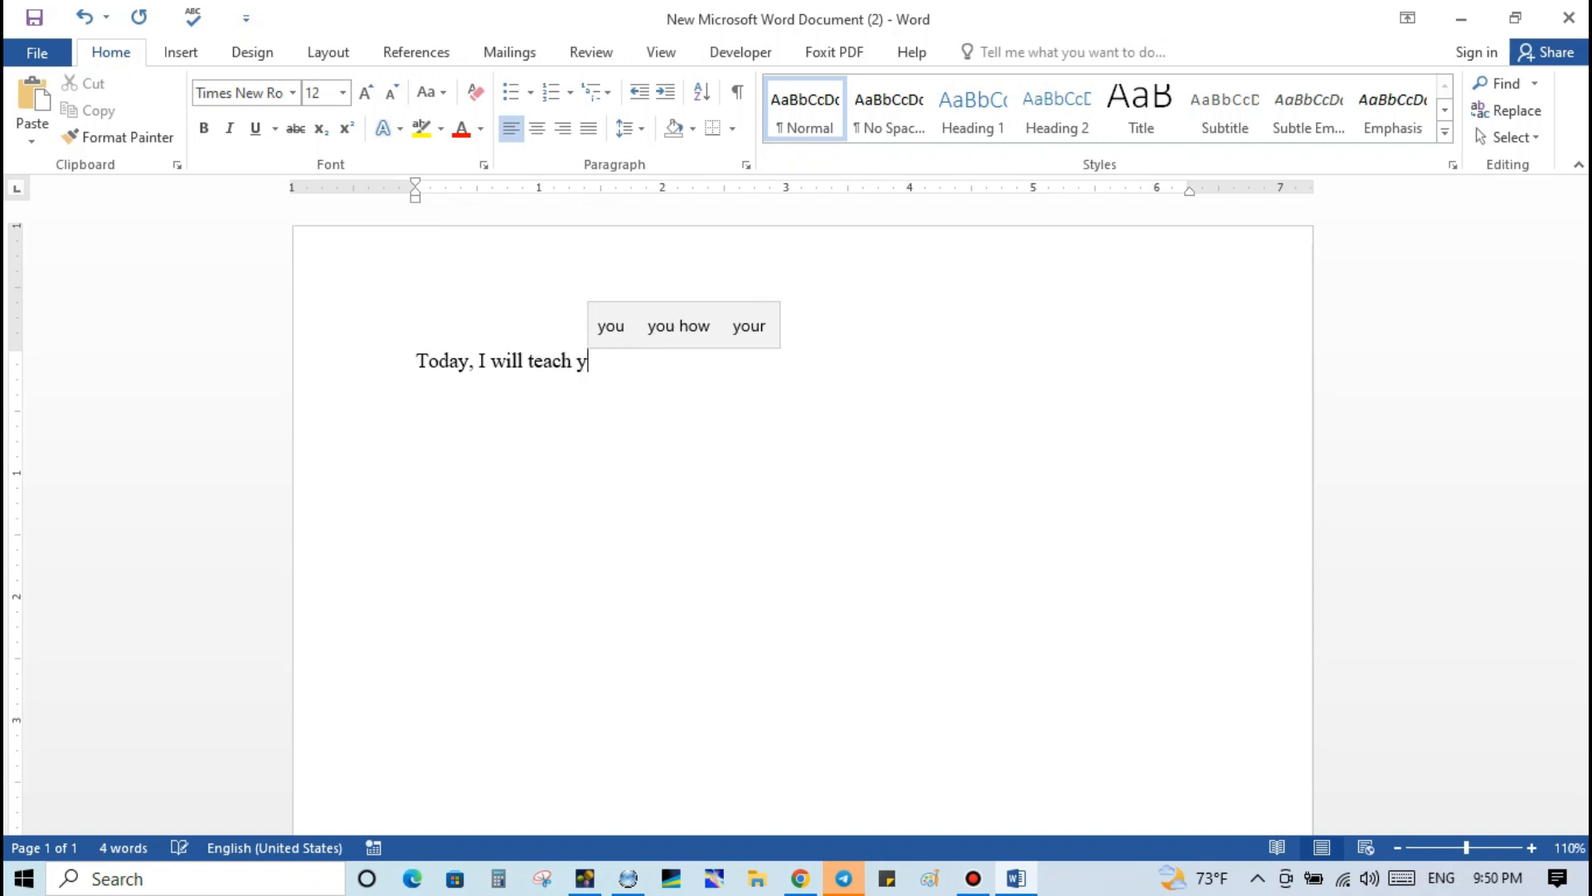
text(ou )
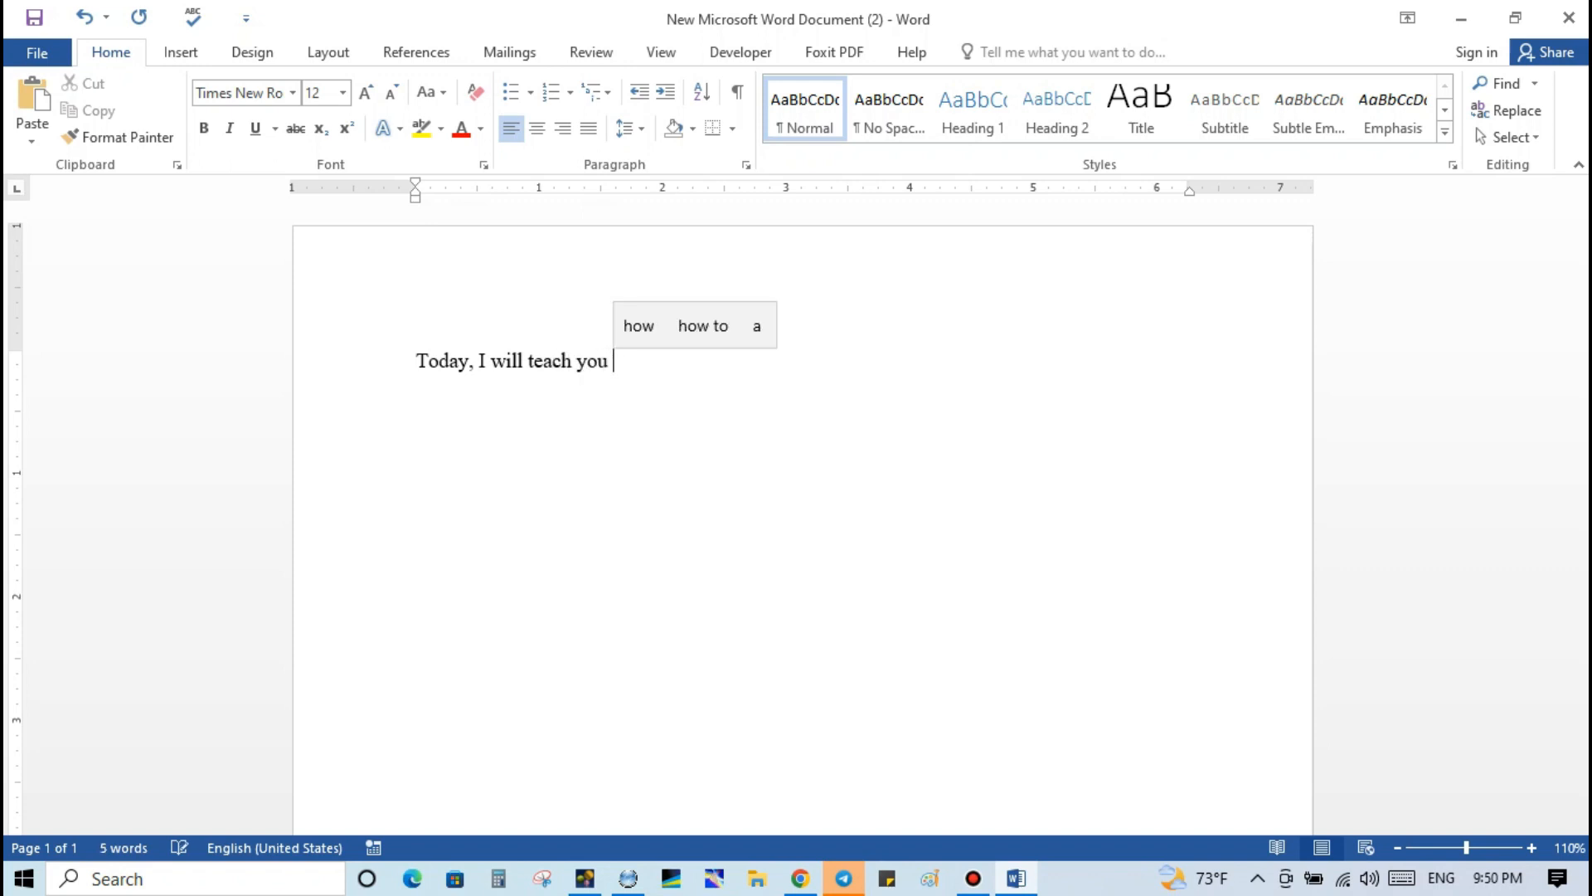
text(how to )
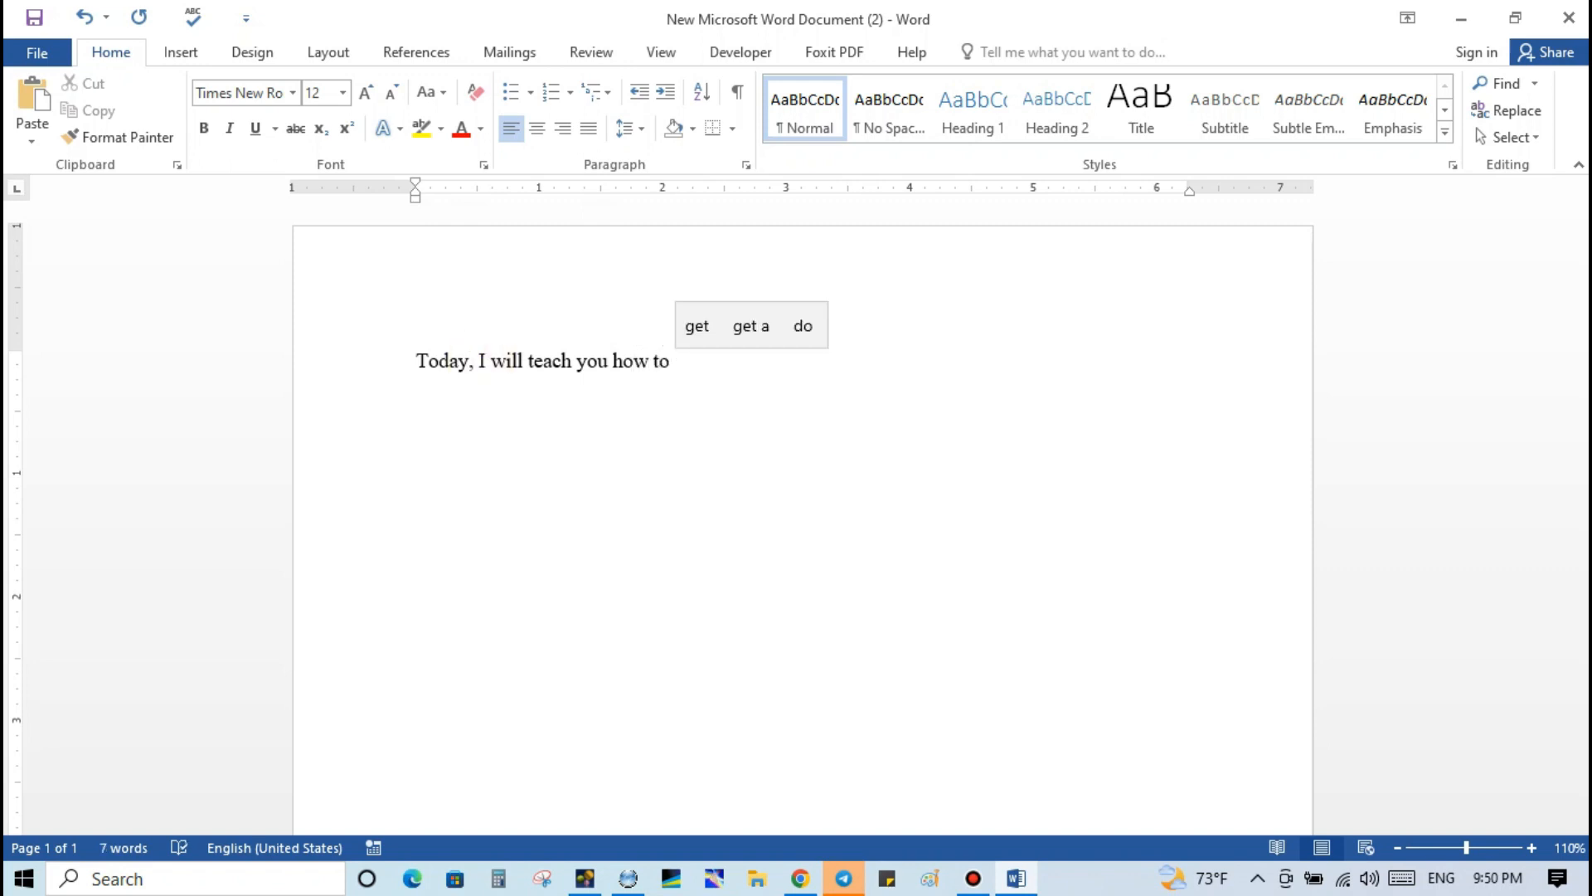
text(perfo)
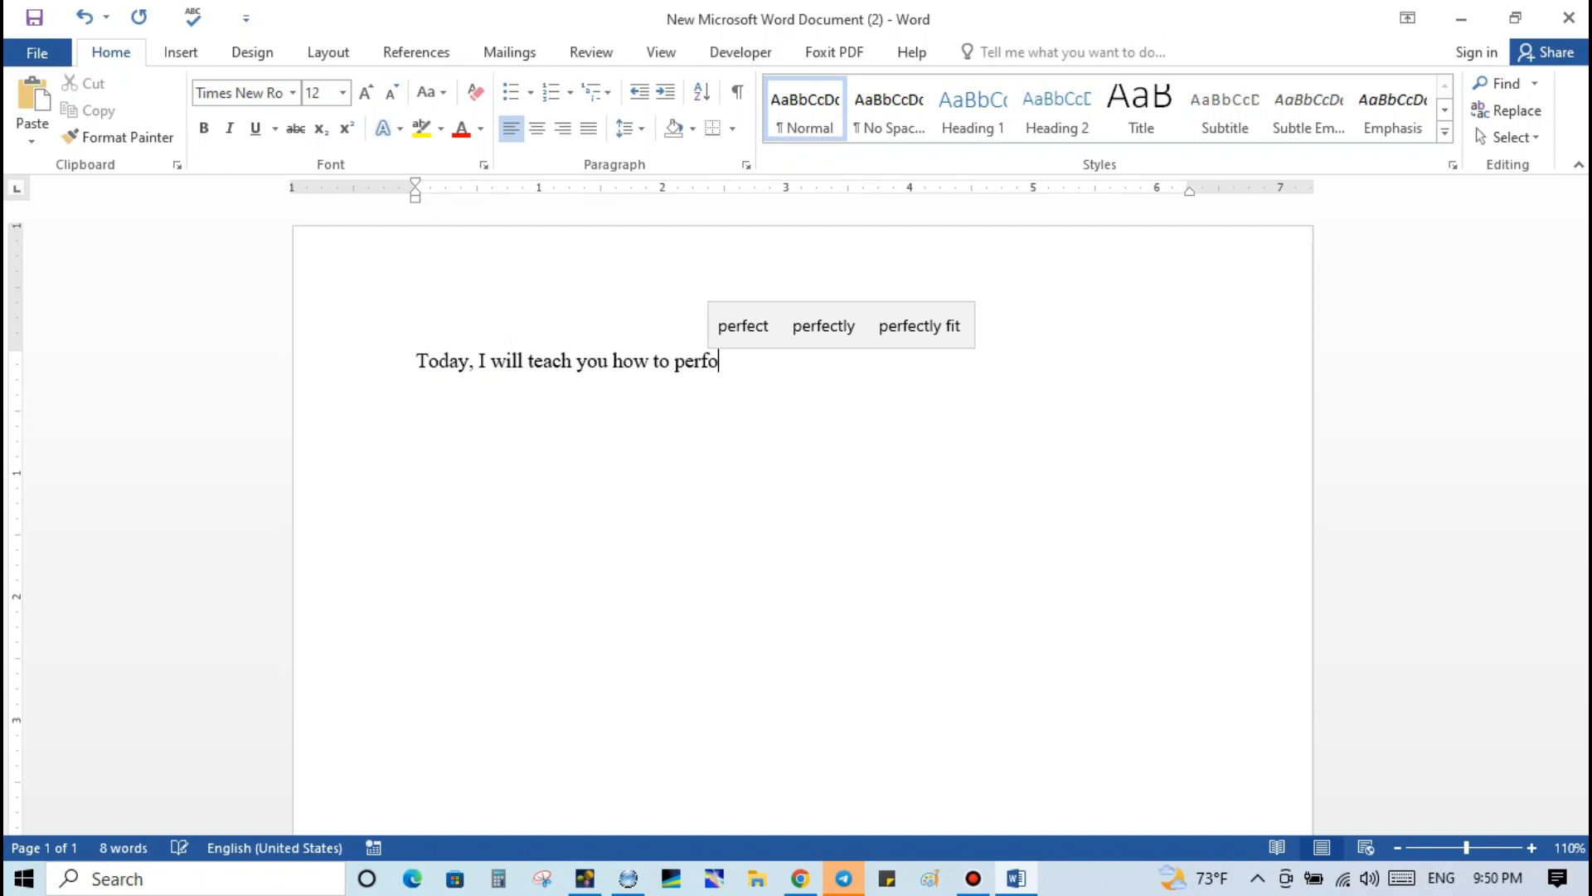
text(rm the basic a)
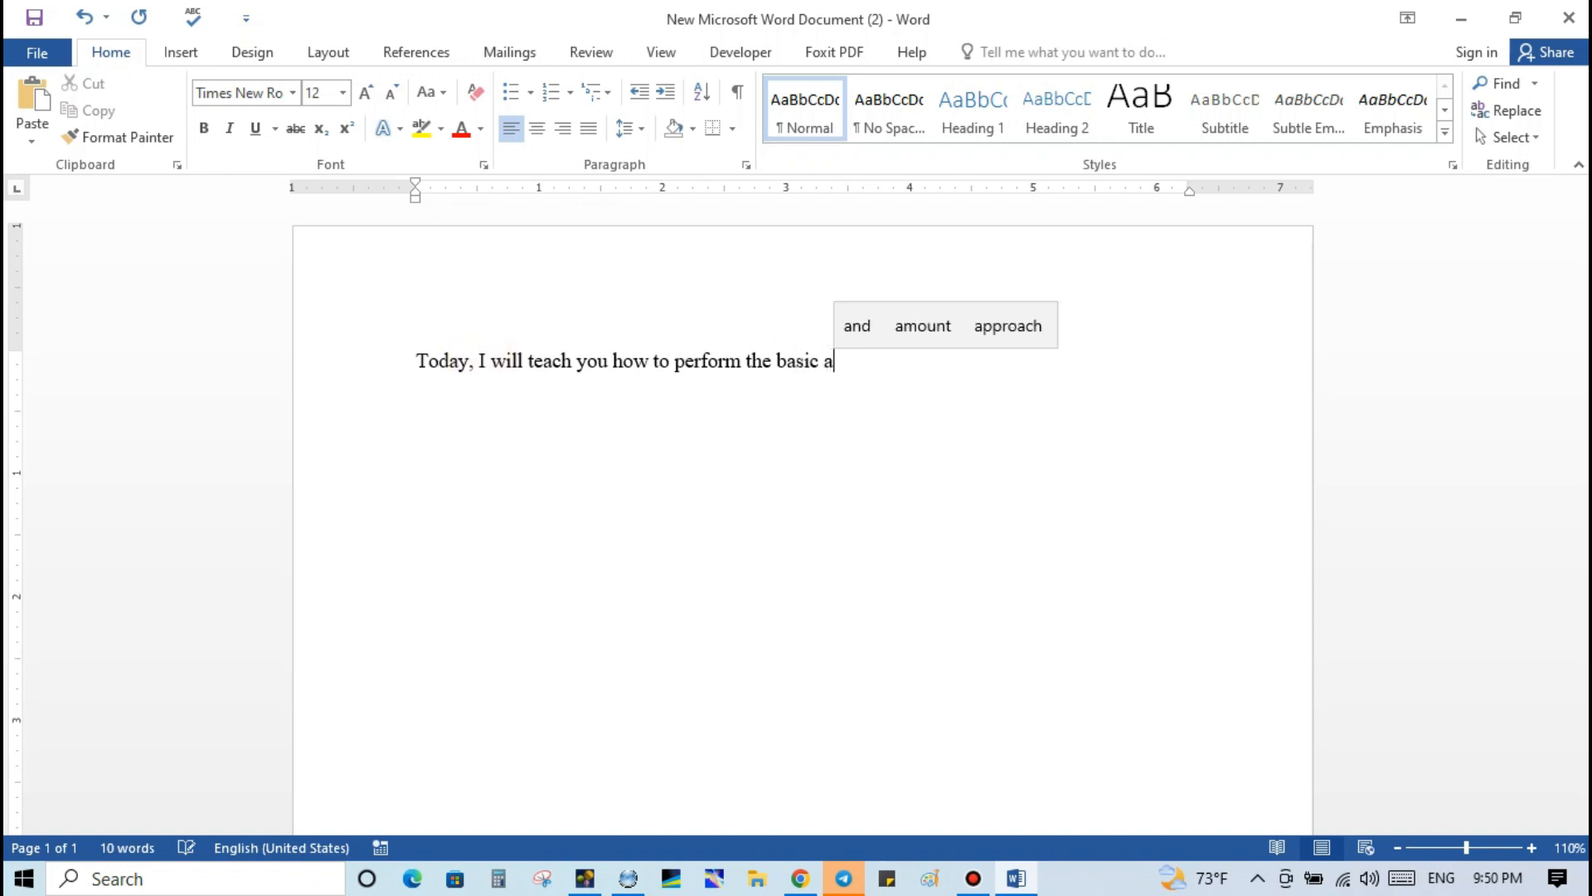
text(ri)
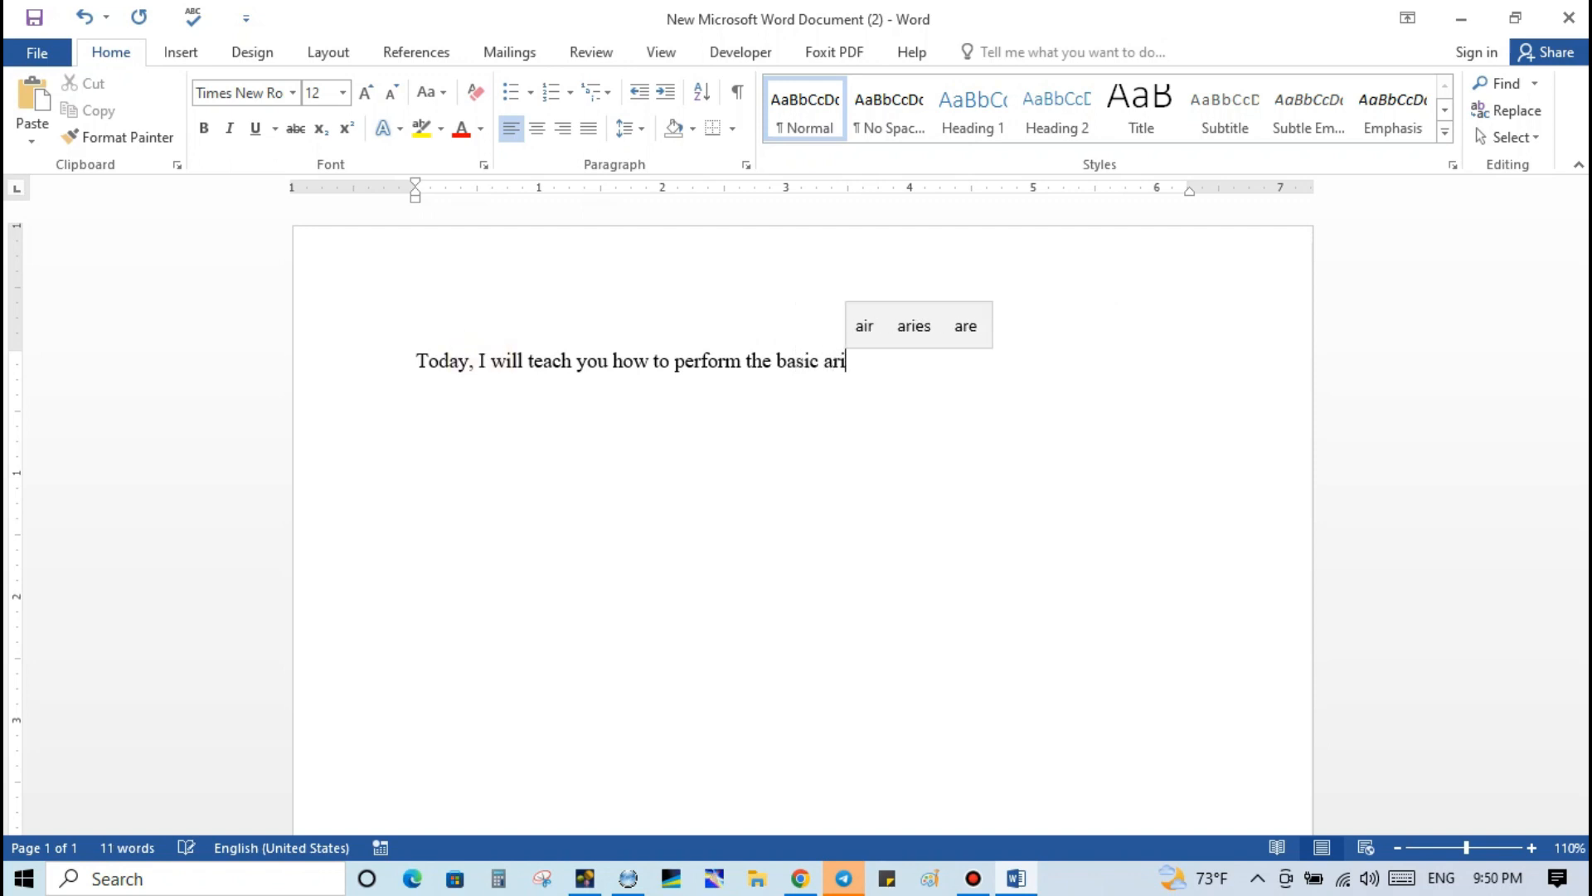
text(thma)
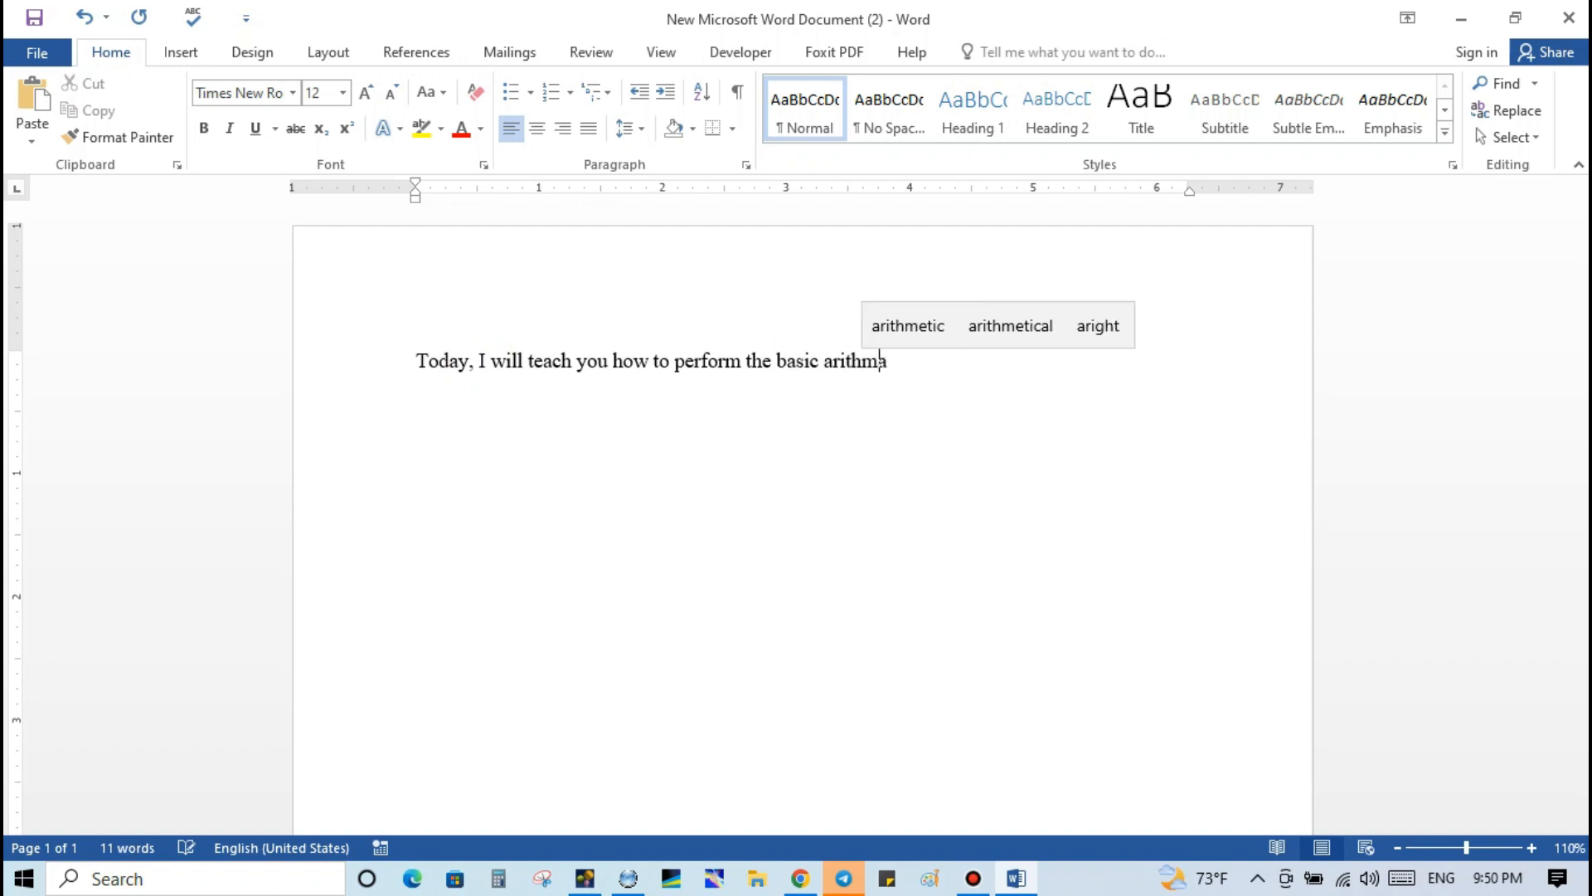
key(BackSpace)
text(etic )
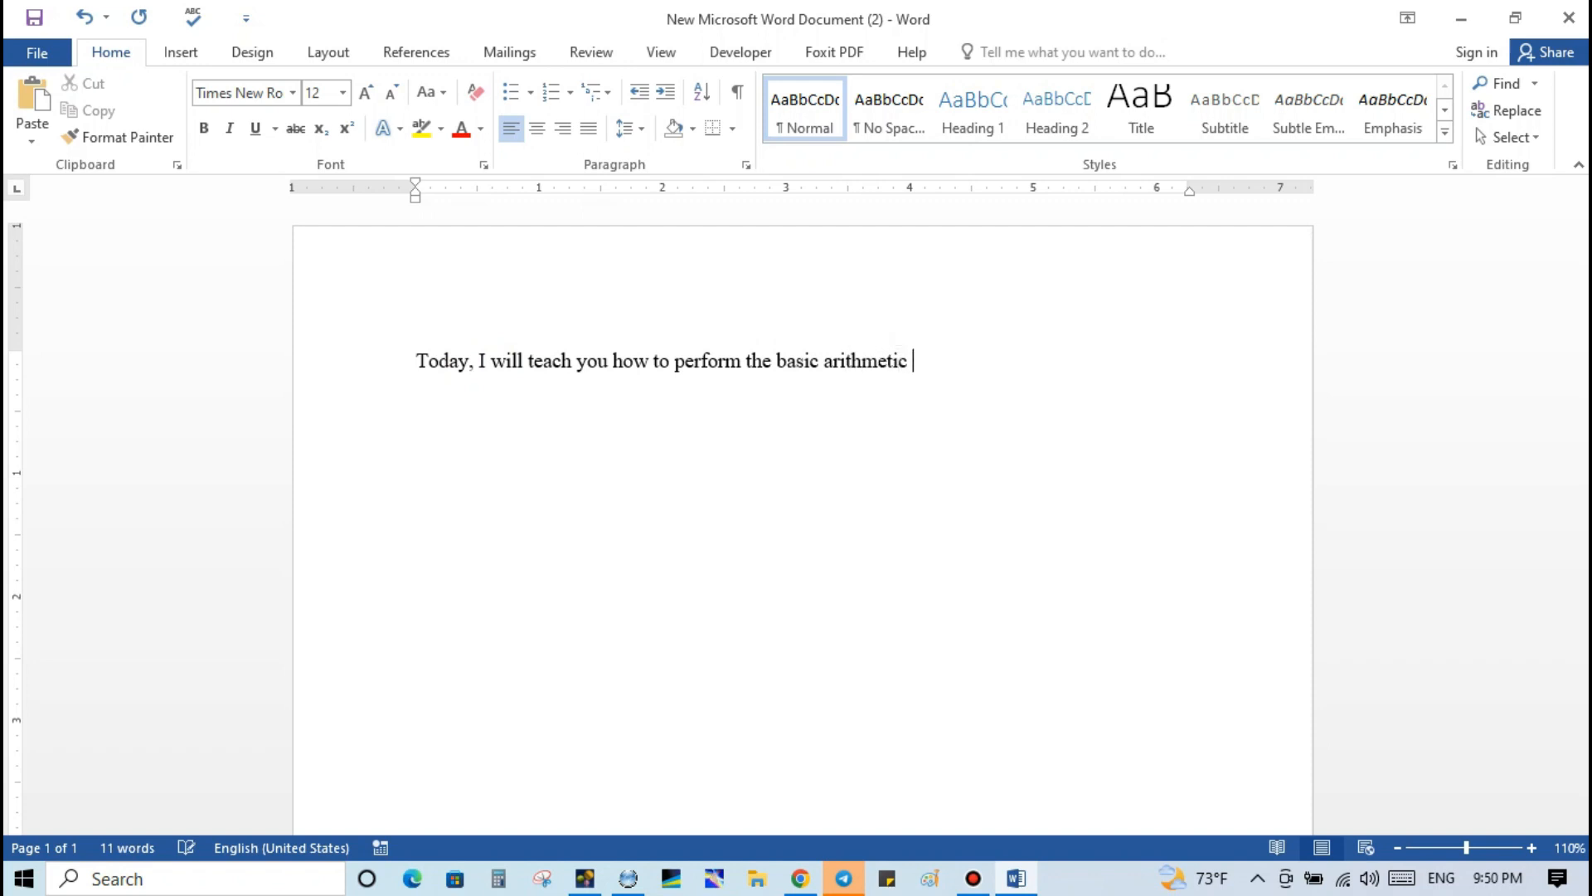
text(oper)
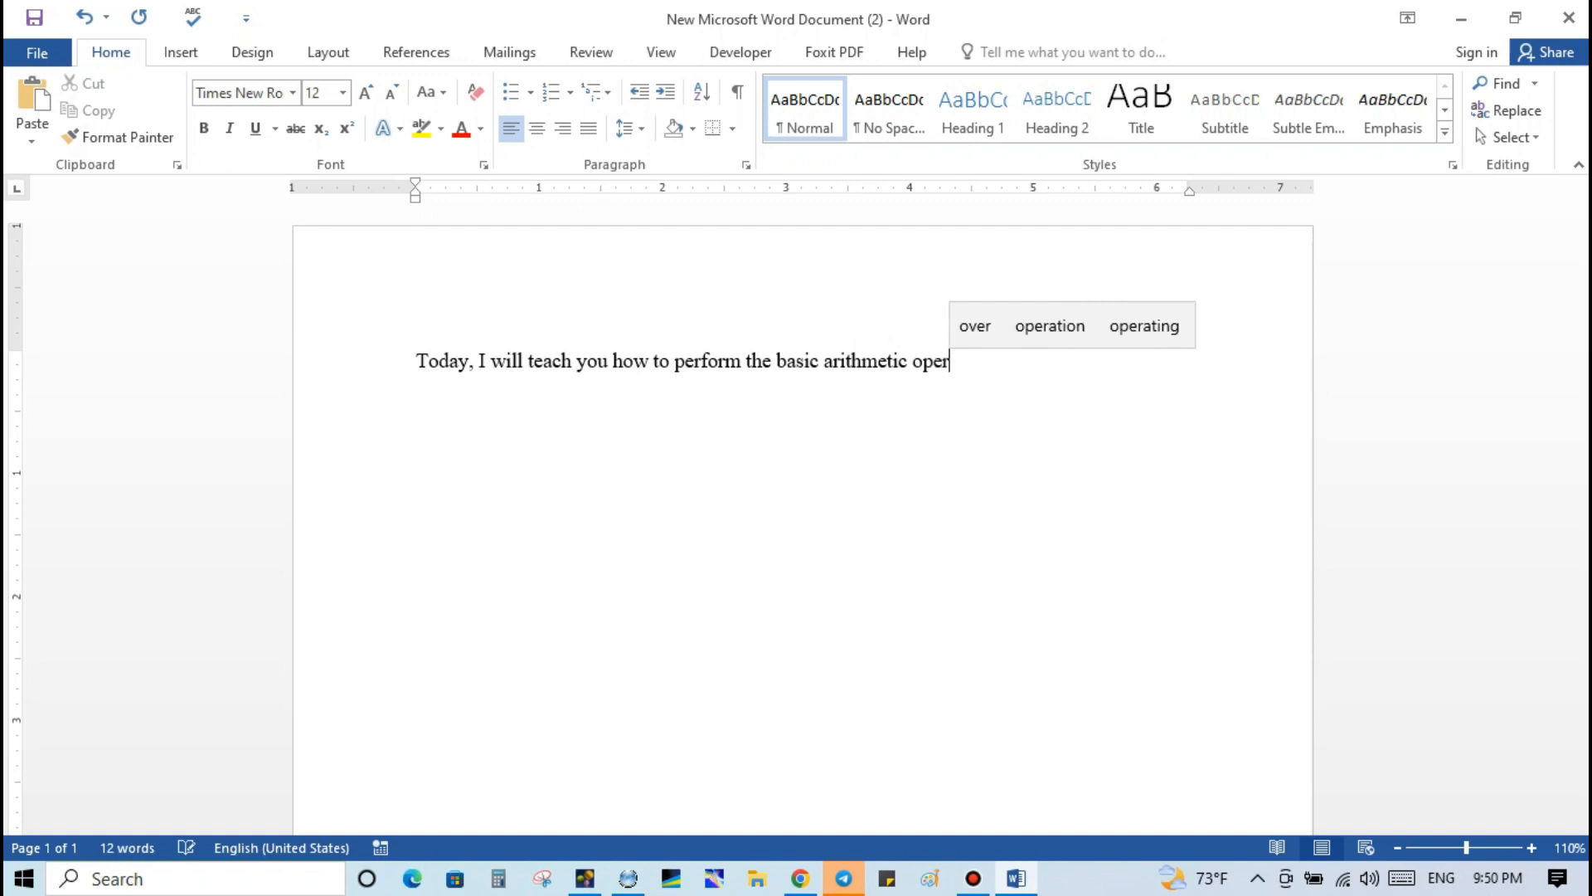
text(ation)
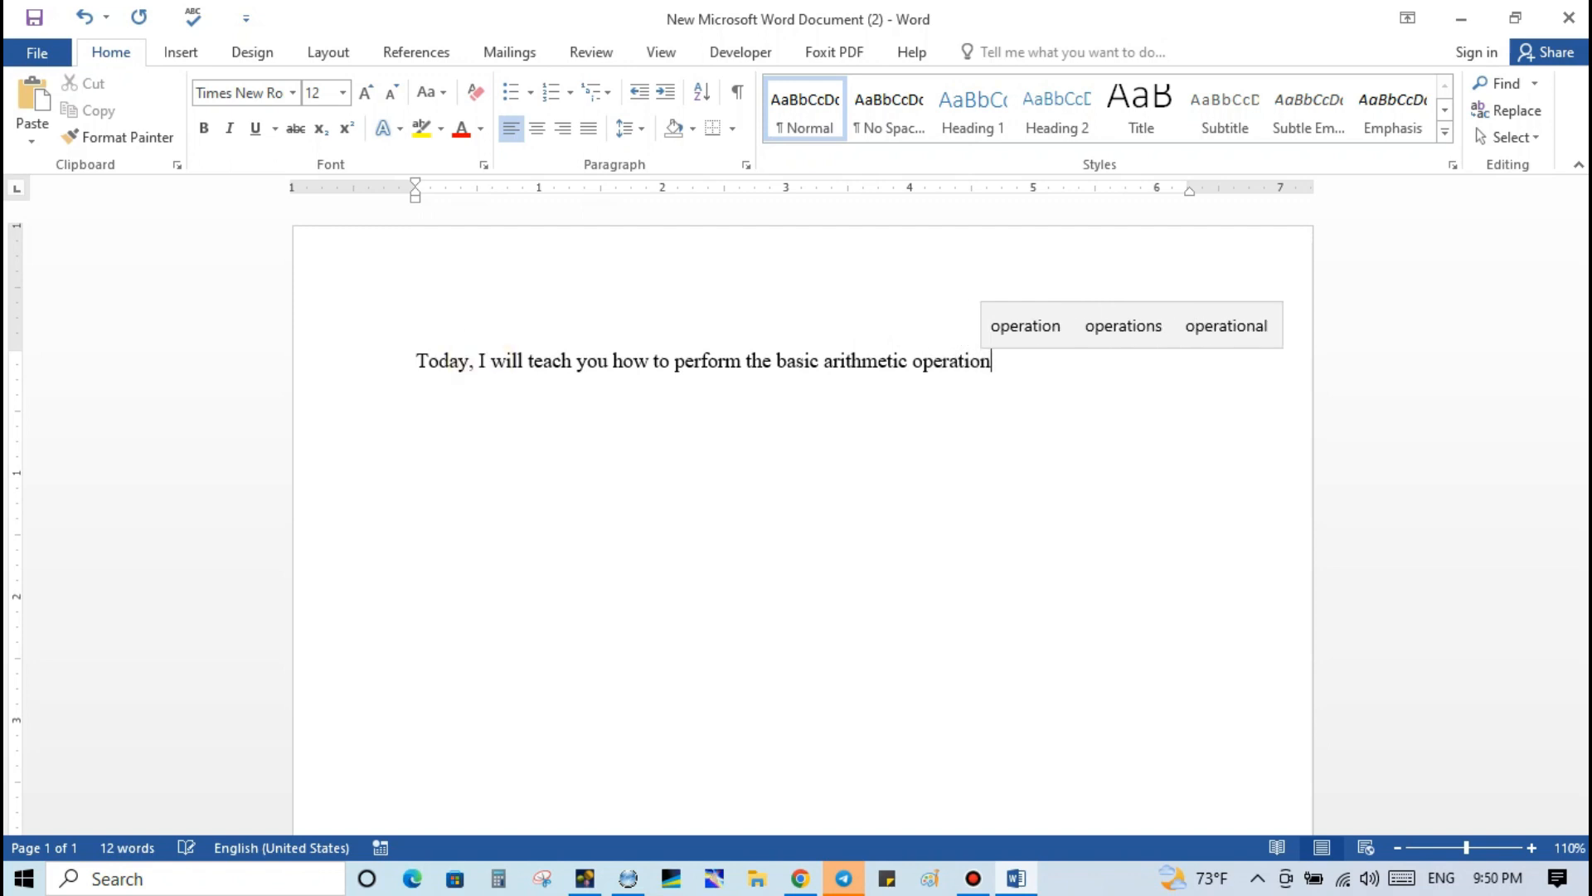
text(s usi)
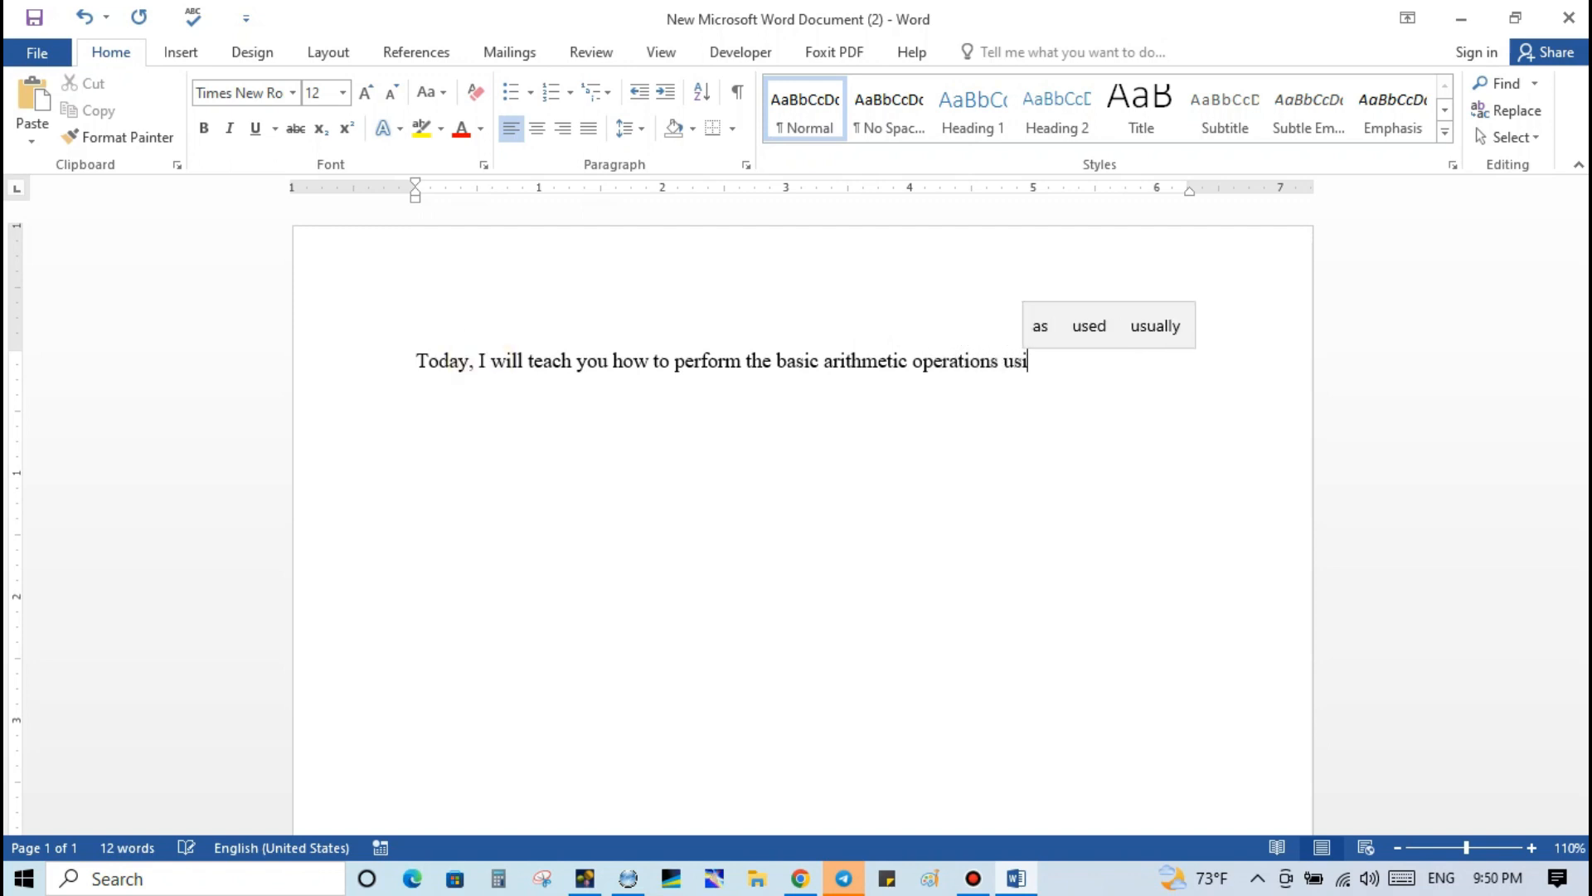
text(ng microsoft)
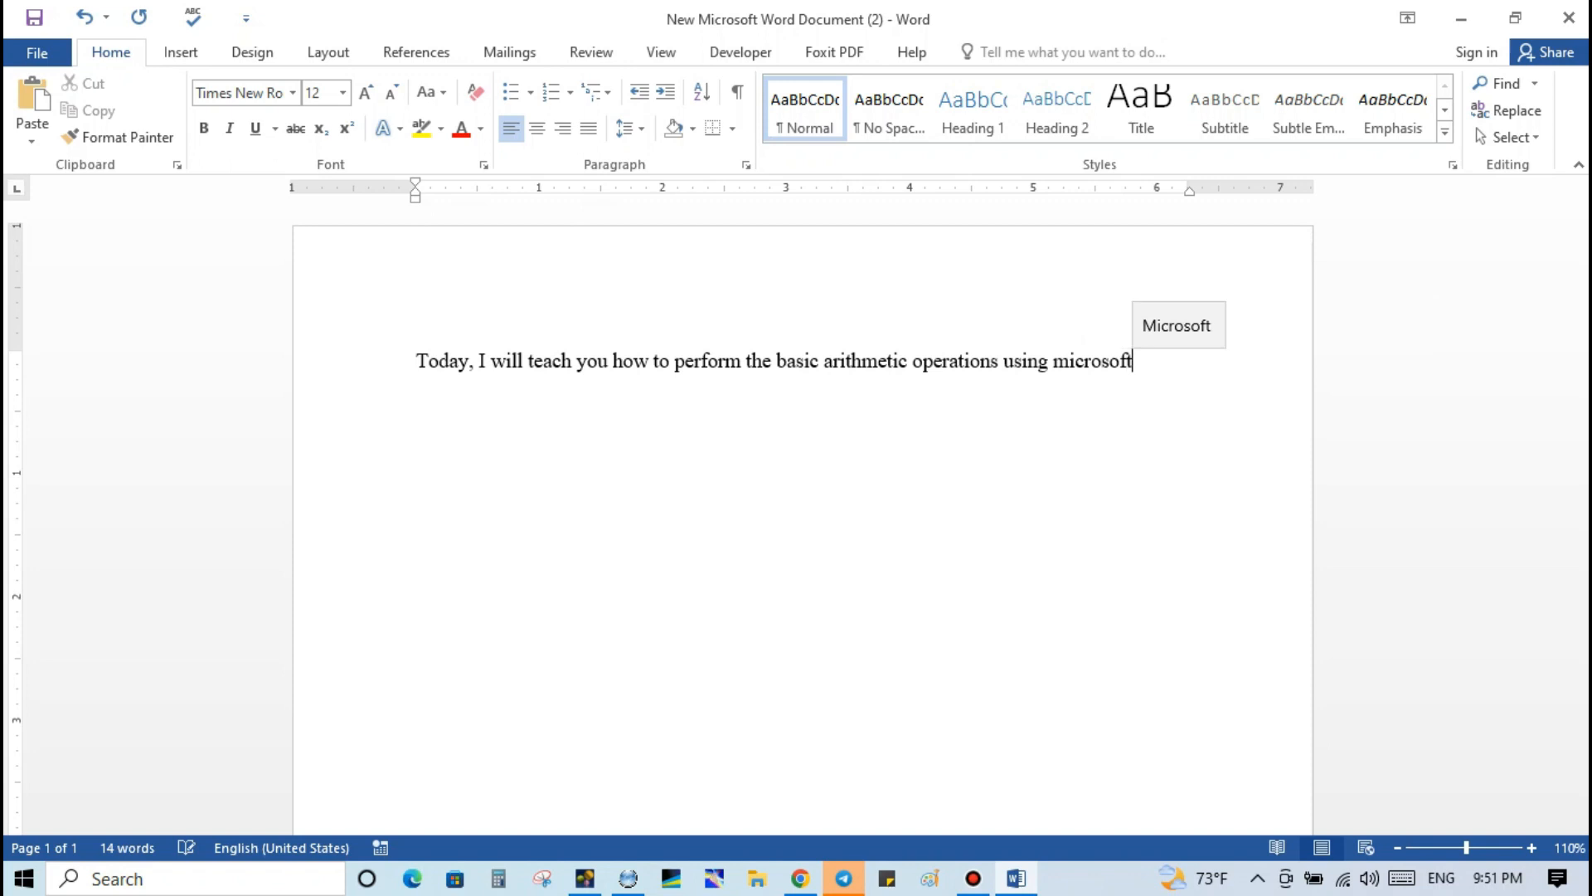
text( off)
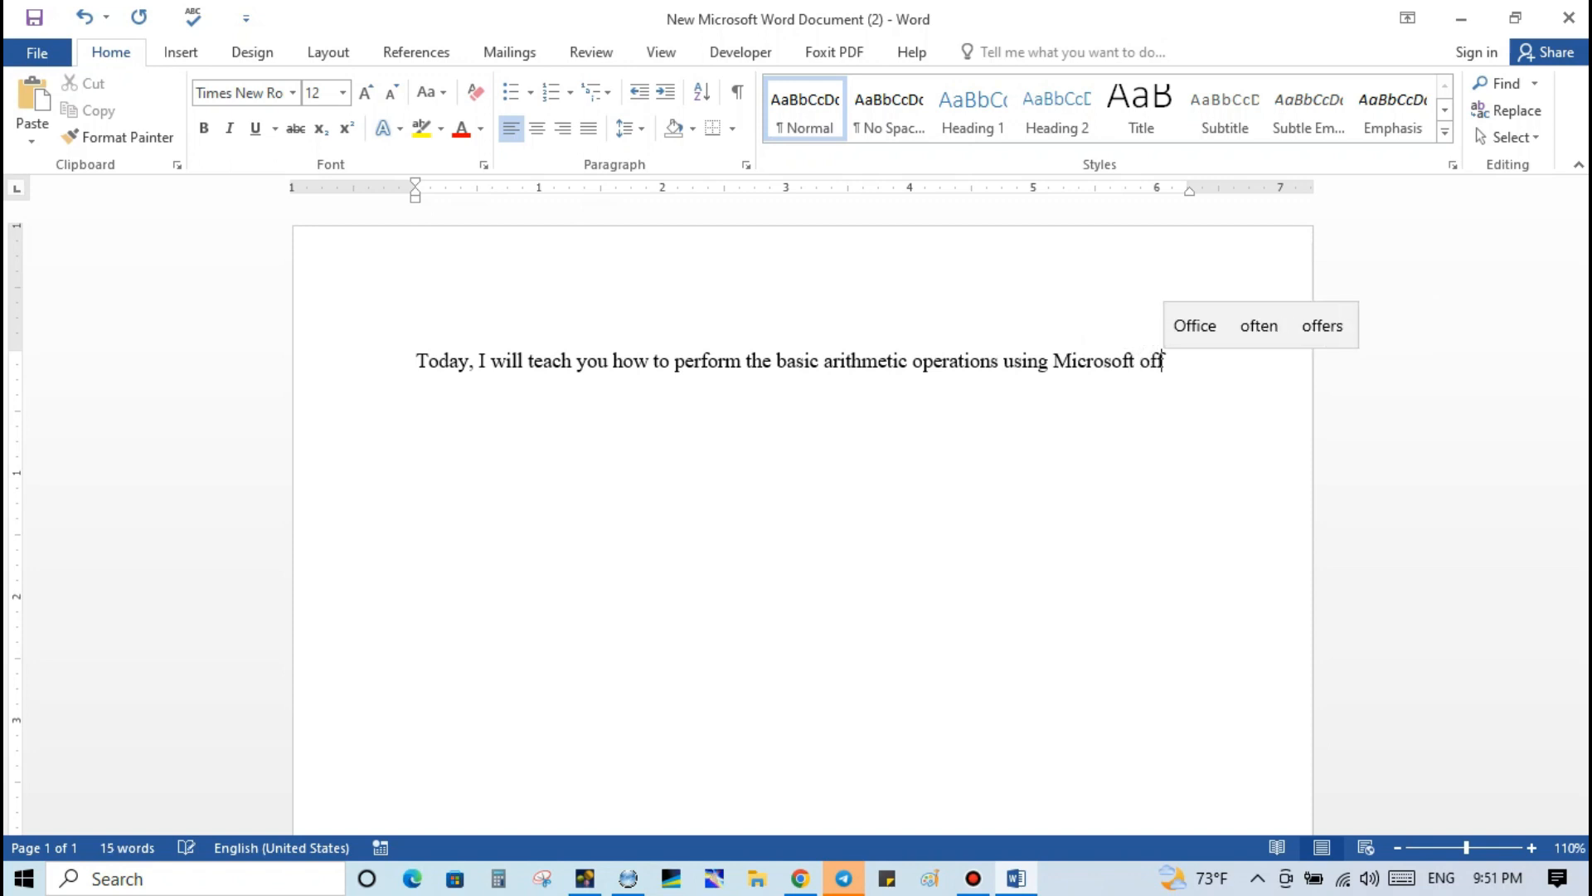
text(ice)
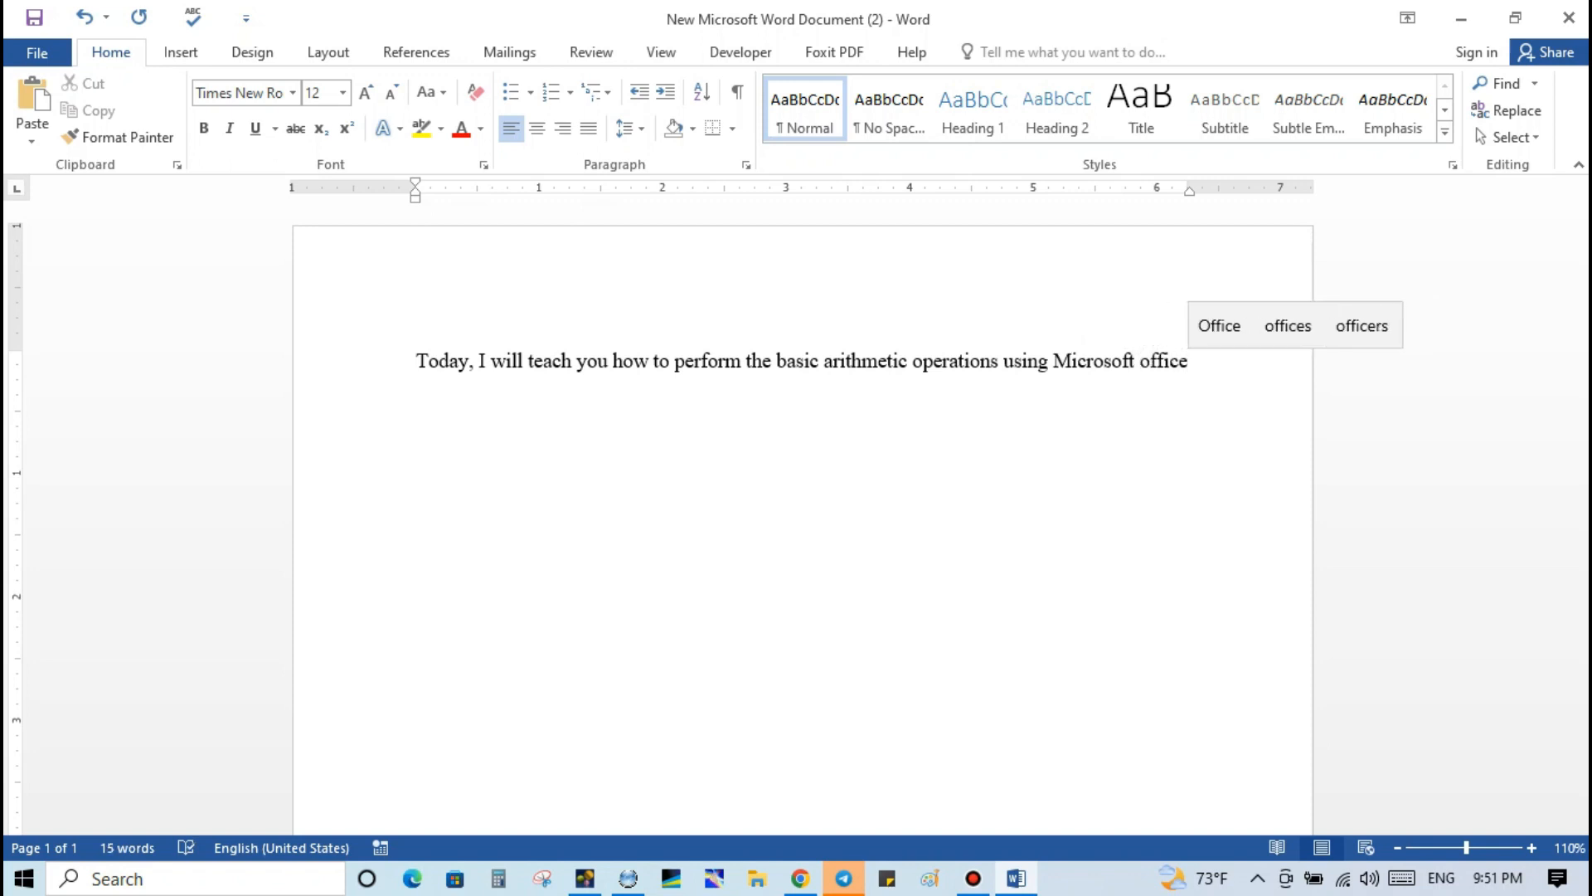
Format the whole opening sentence as uppercase, bold, underlined and justified text.
click(411, 358)
drag(538, 357, 1206, 370)
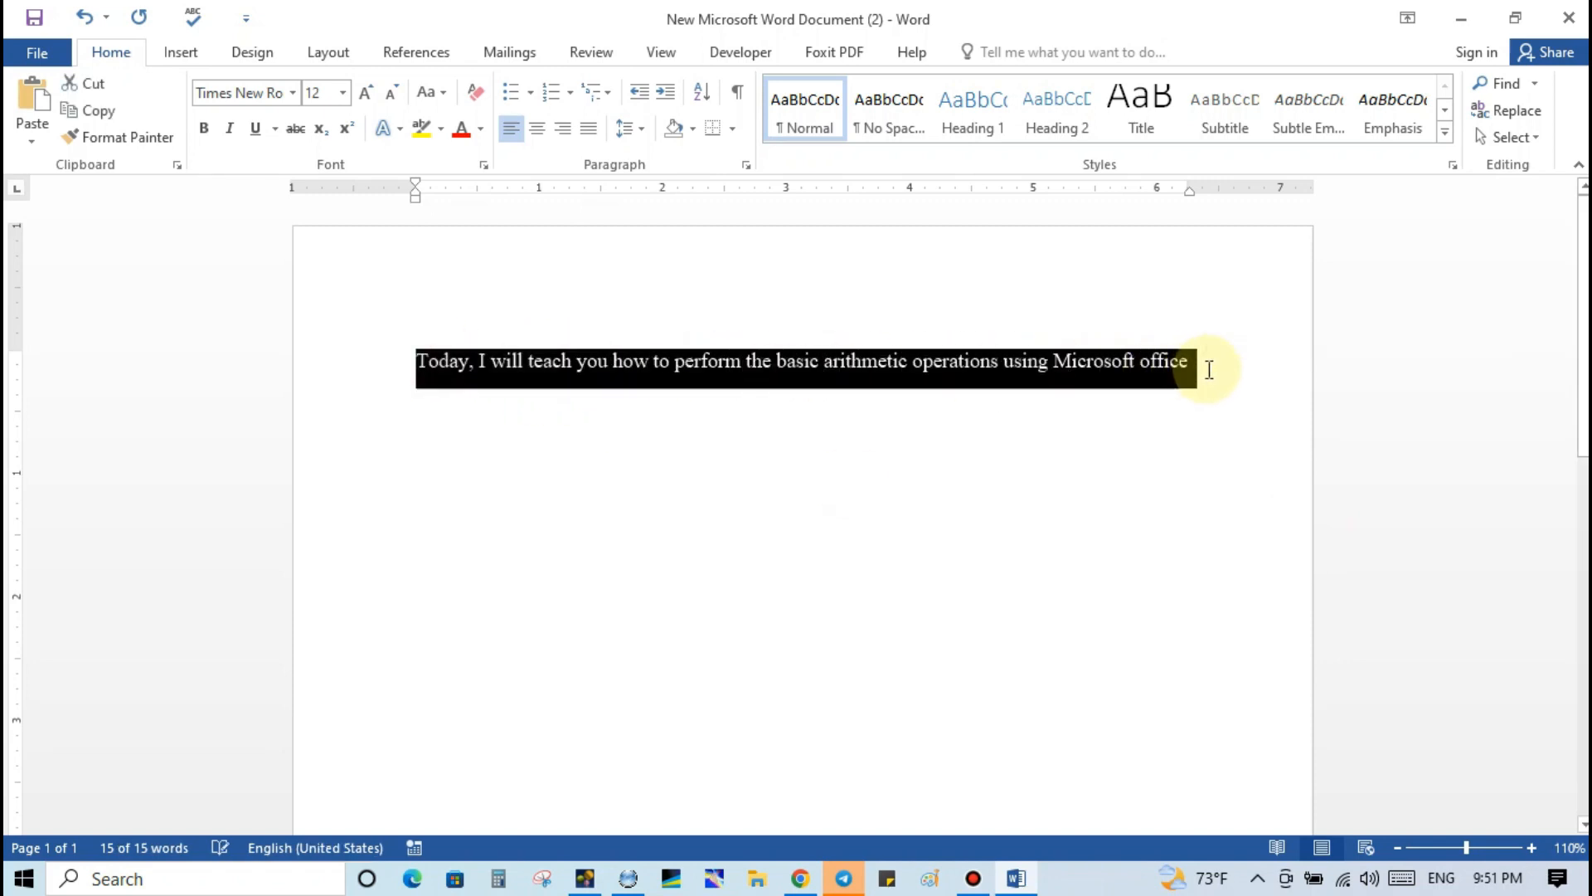
key(shift+F3)
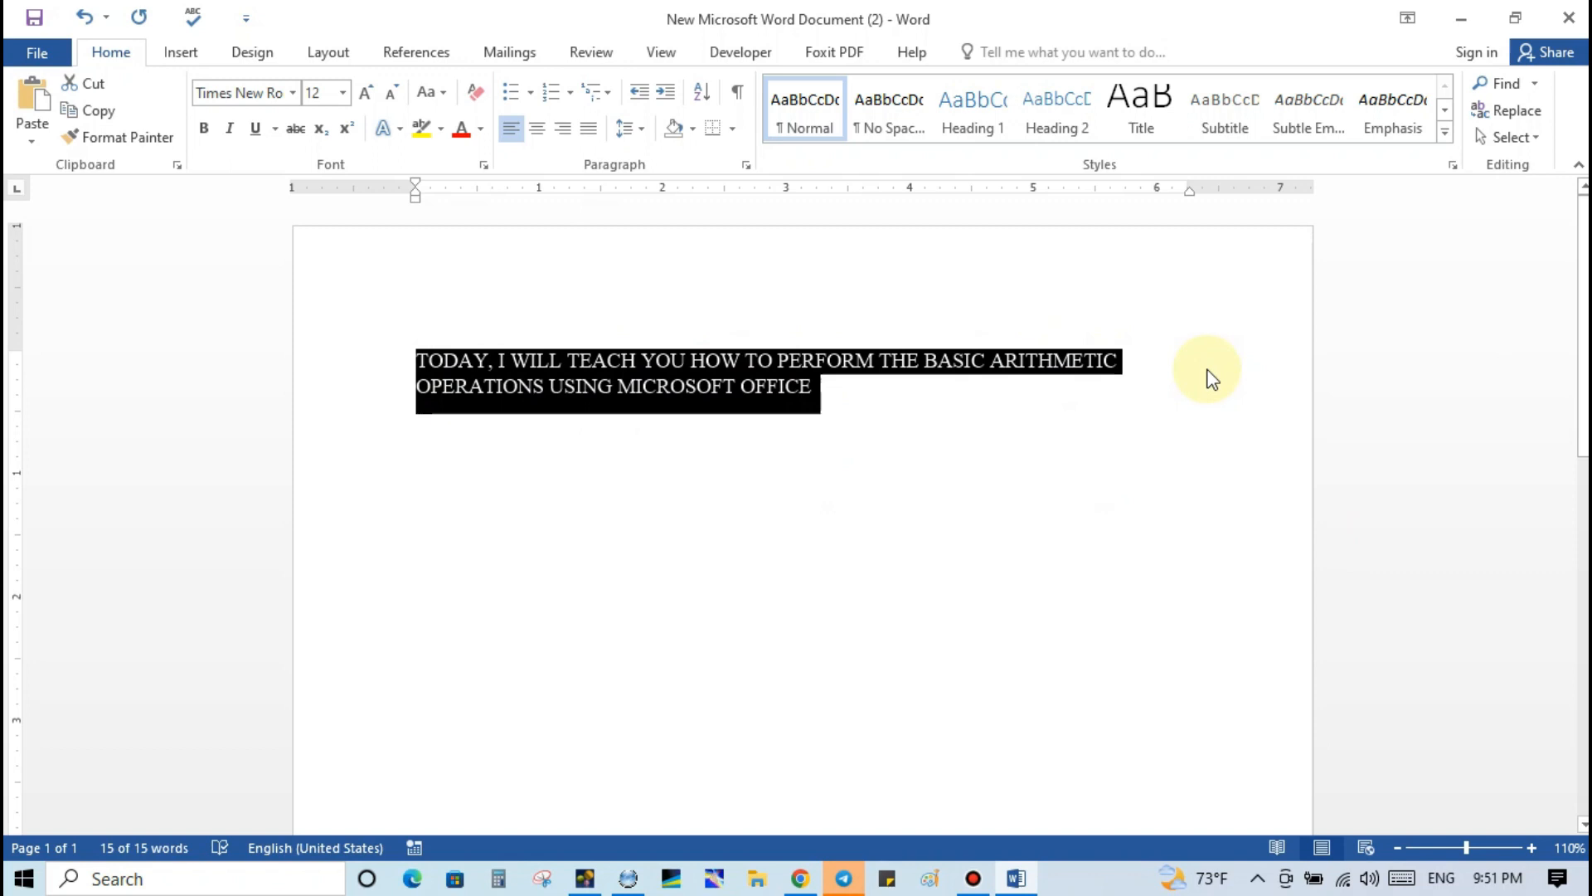
key(ctrl+b)
key(ctrl+u)
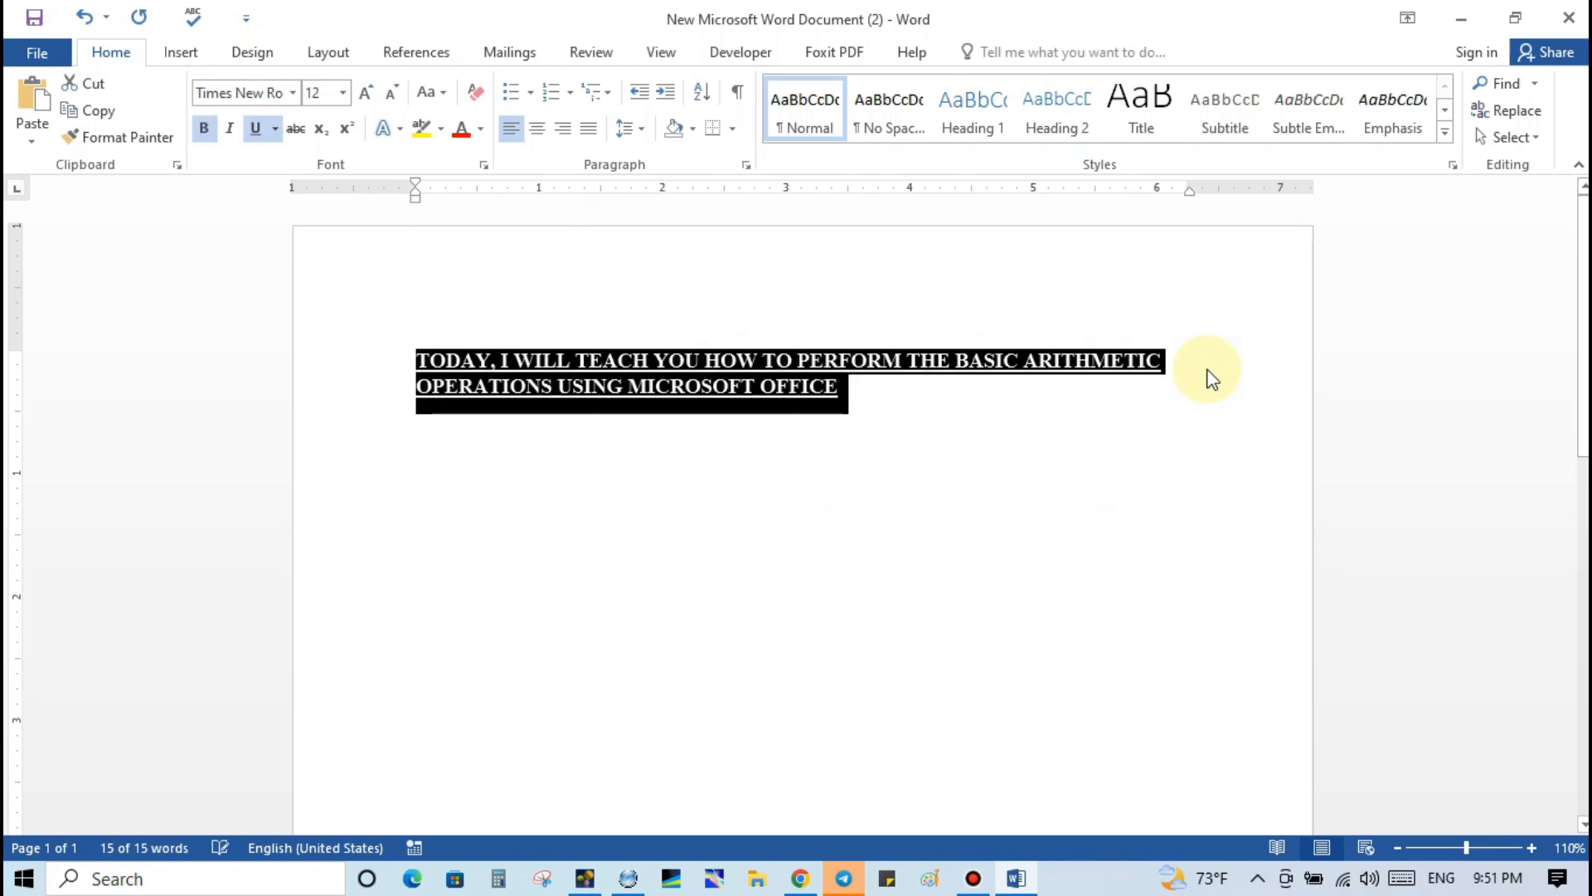
click(588, 133)
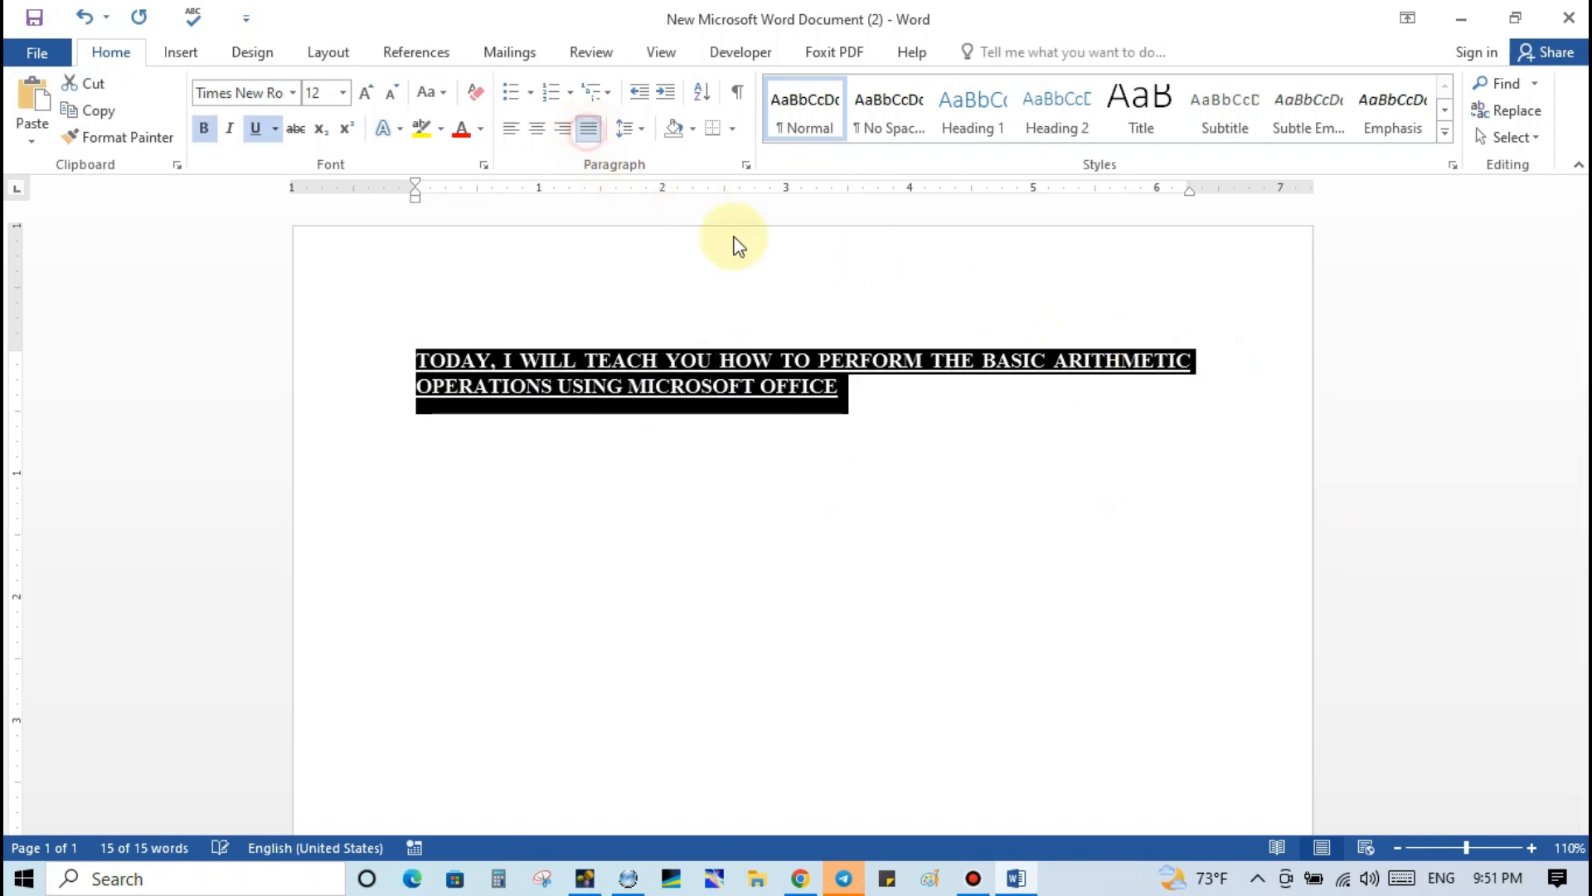
Start a new paragraph two lines below the heading, with bold and underline turned off.
click(873, 402)
key(Return)
key(Return)
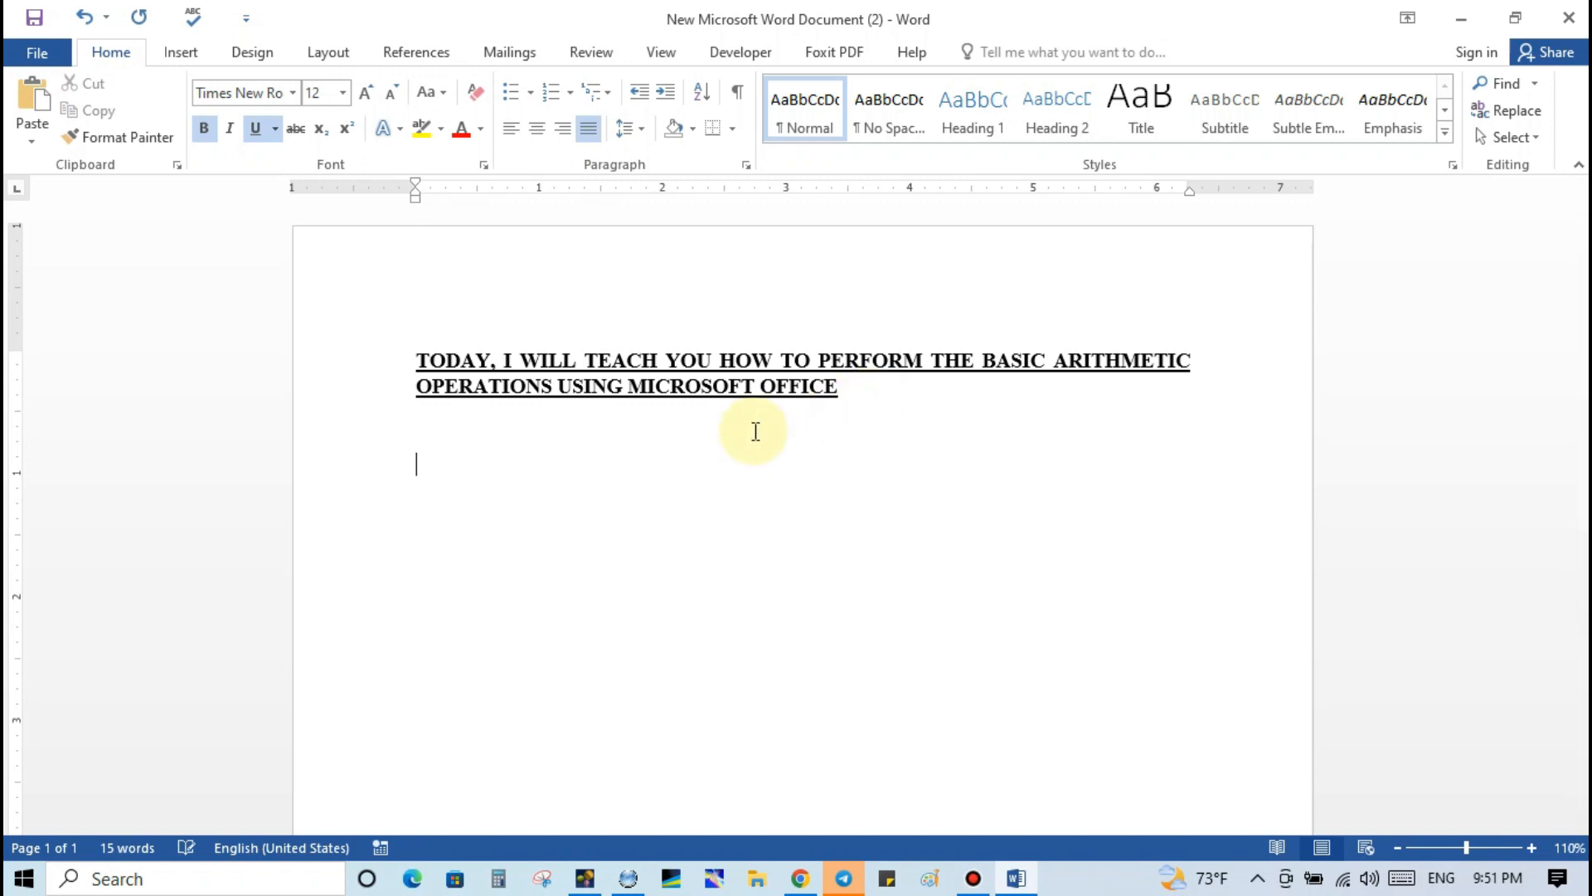
click(207, 130)
click(258, 132)
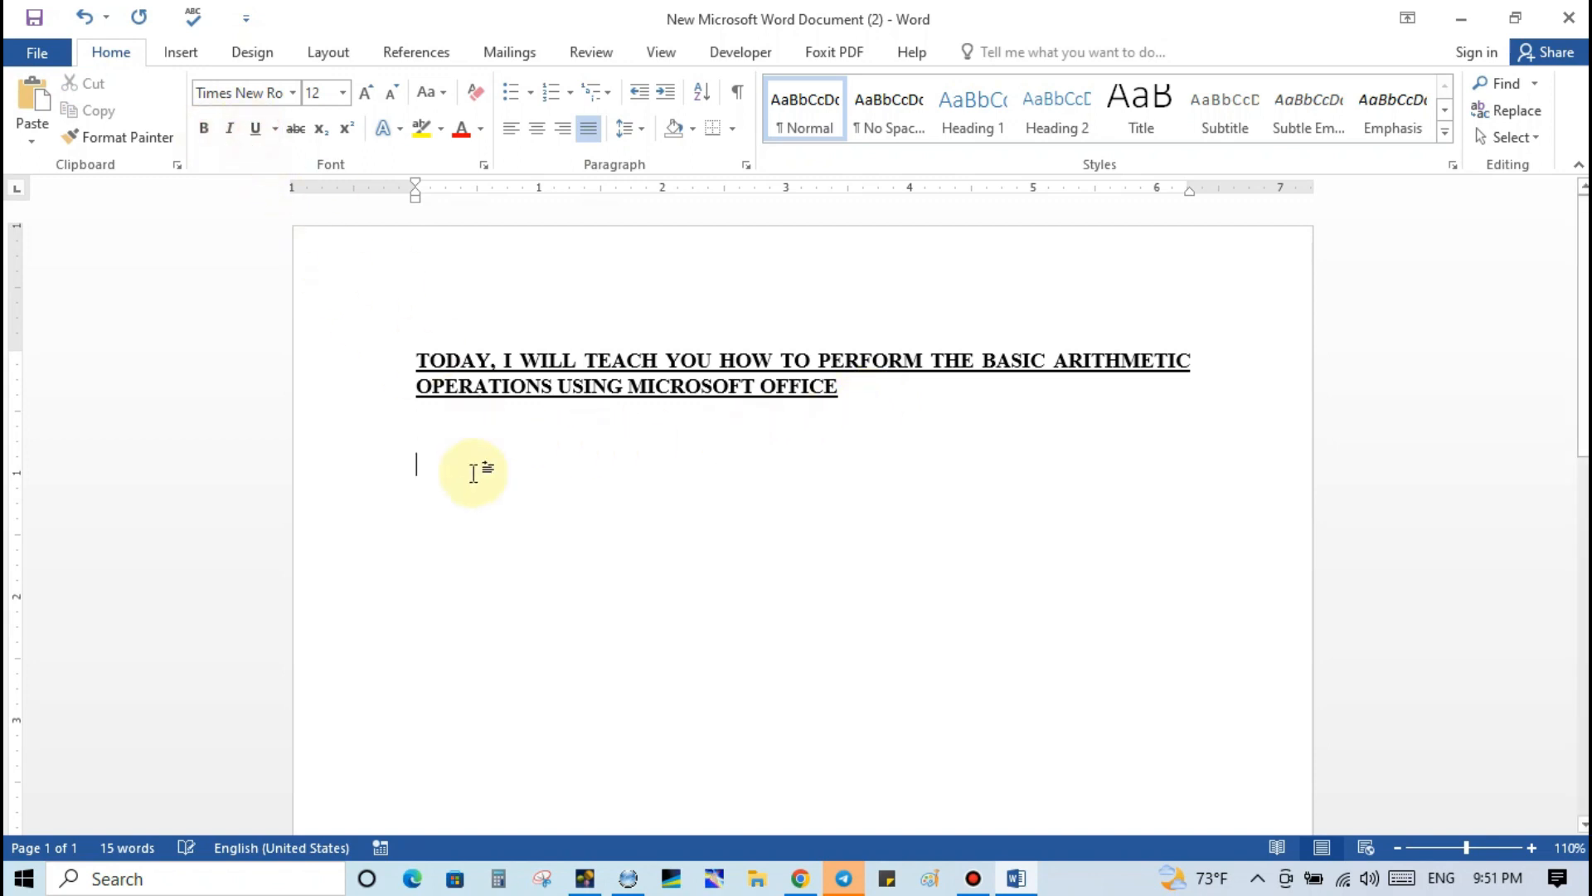
Write the first numbered item below the heading as "1. Addition (finding the sum; ‘+’)", with a tab gap after the number.
text(1.)
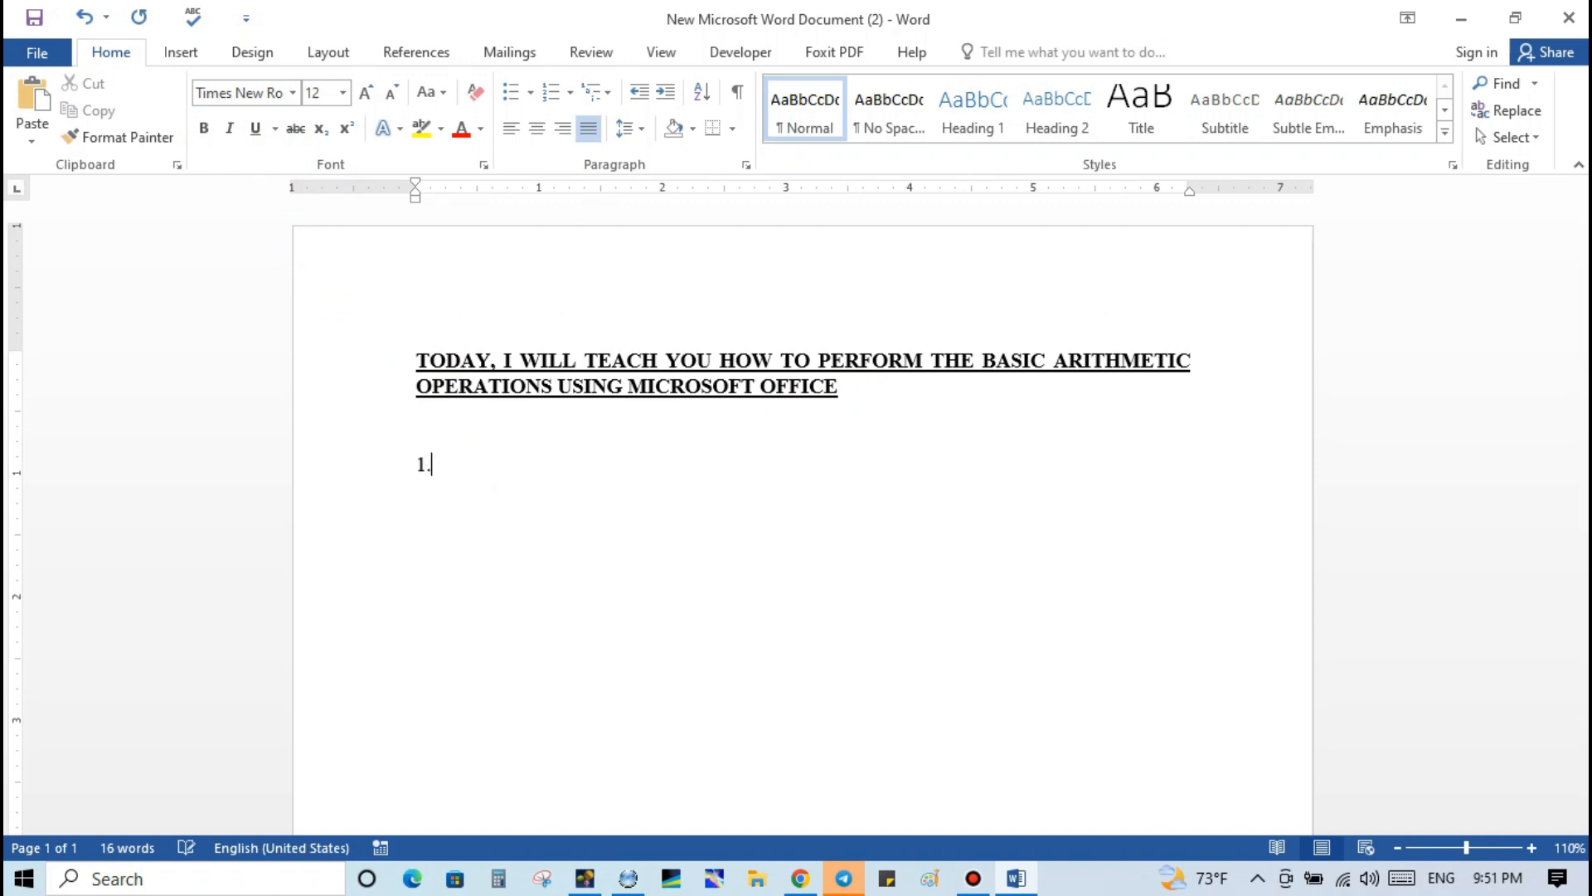
click(441, 472)
text(Add)
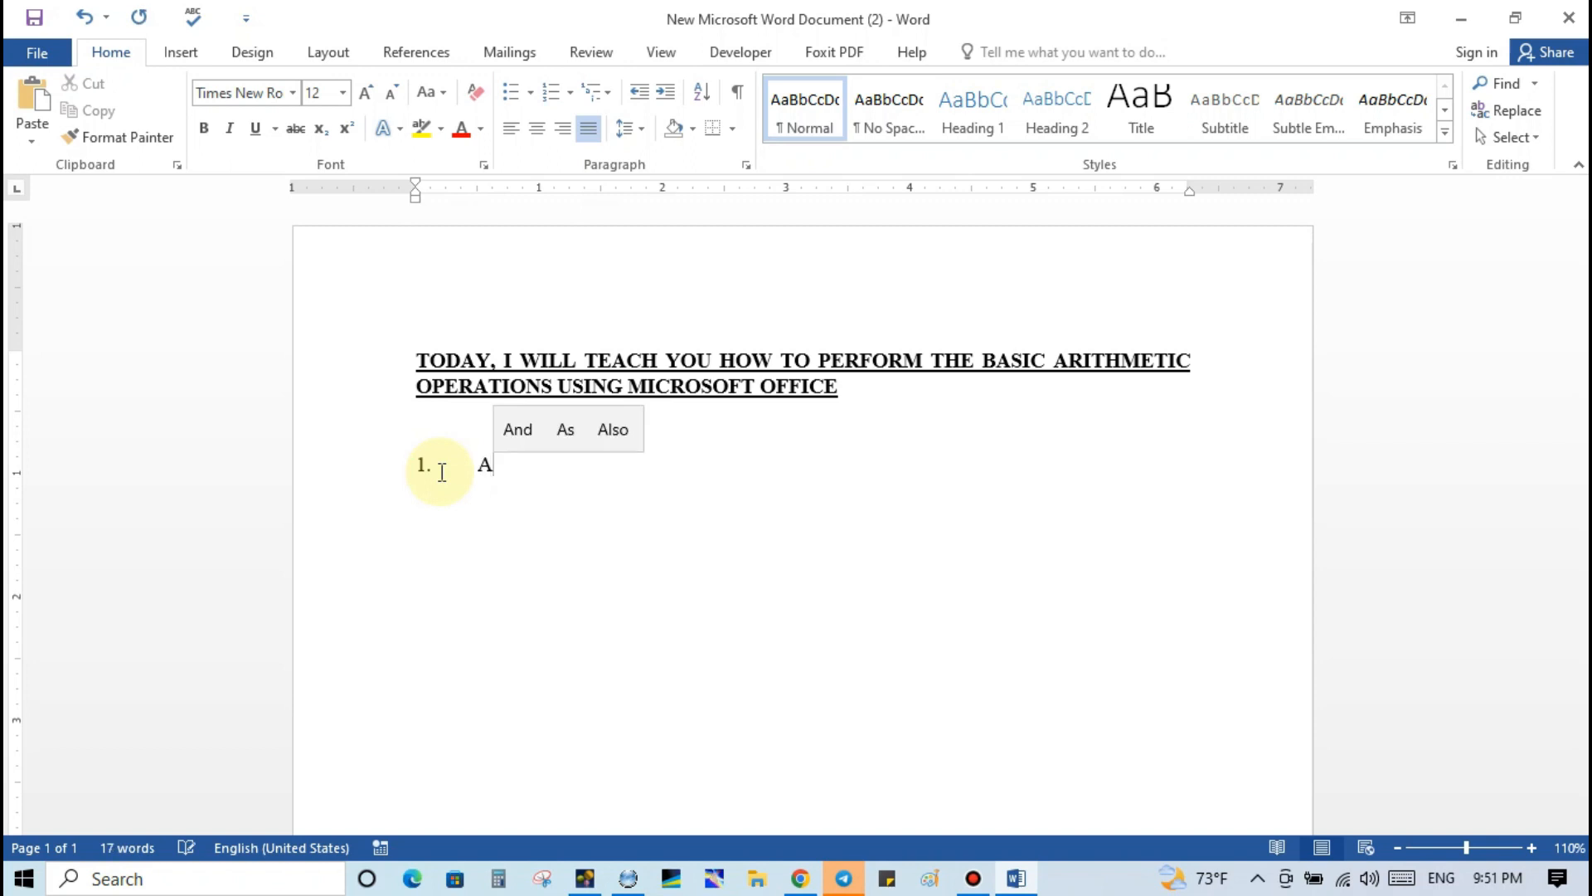
text(it)
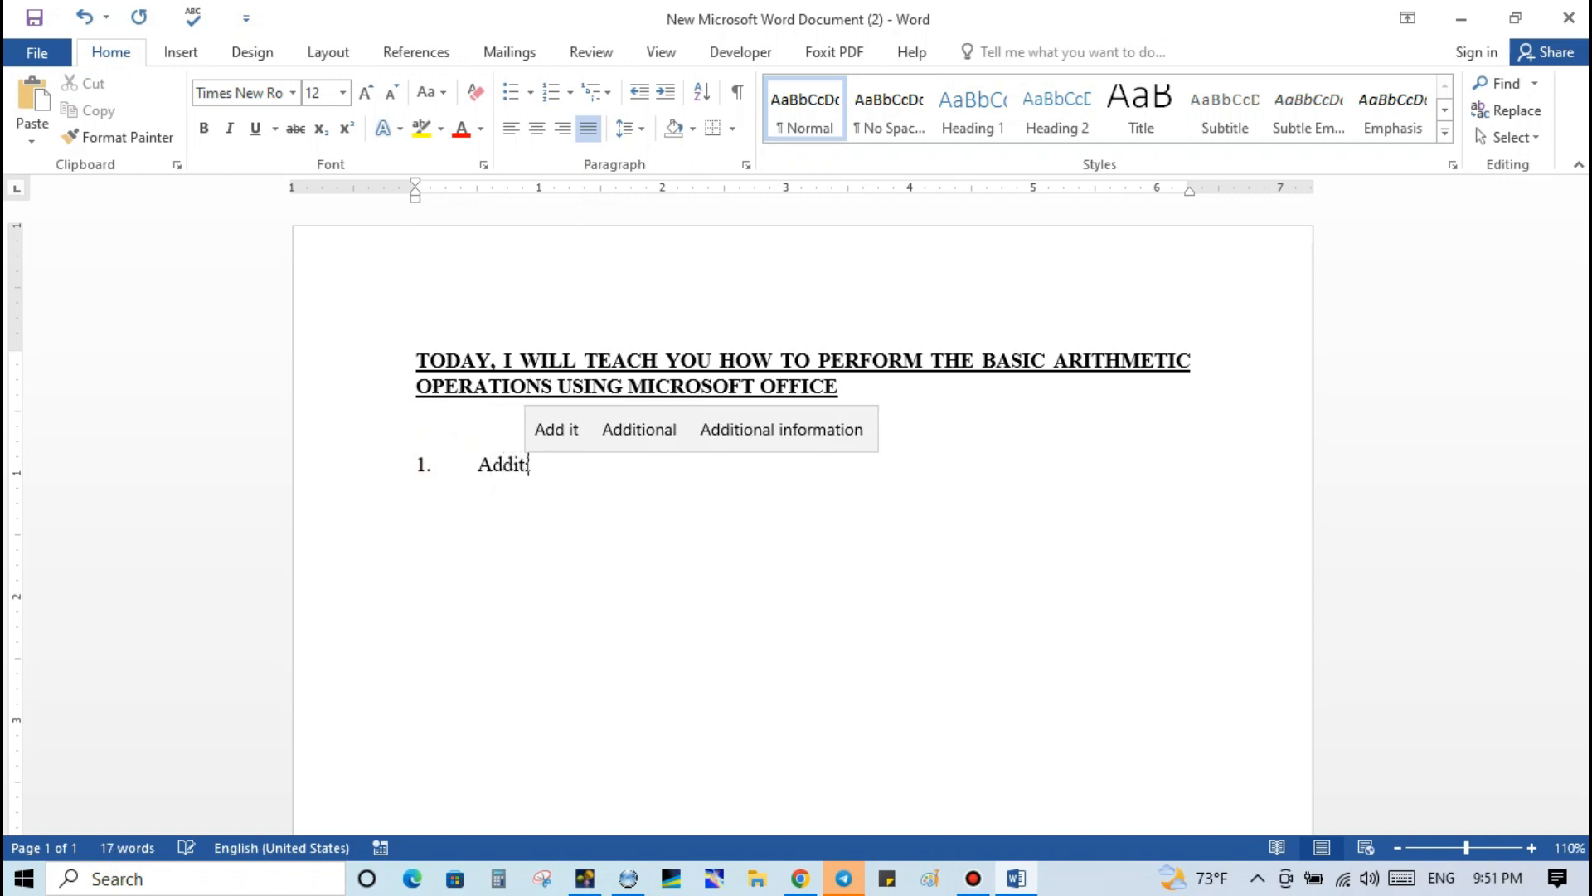
text(ion ()
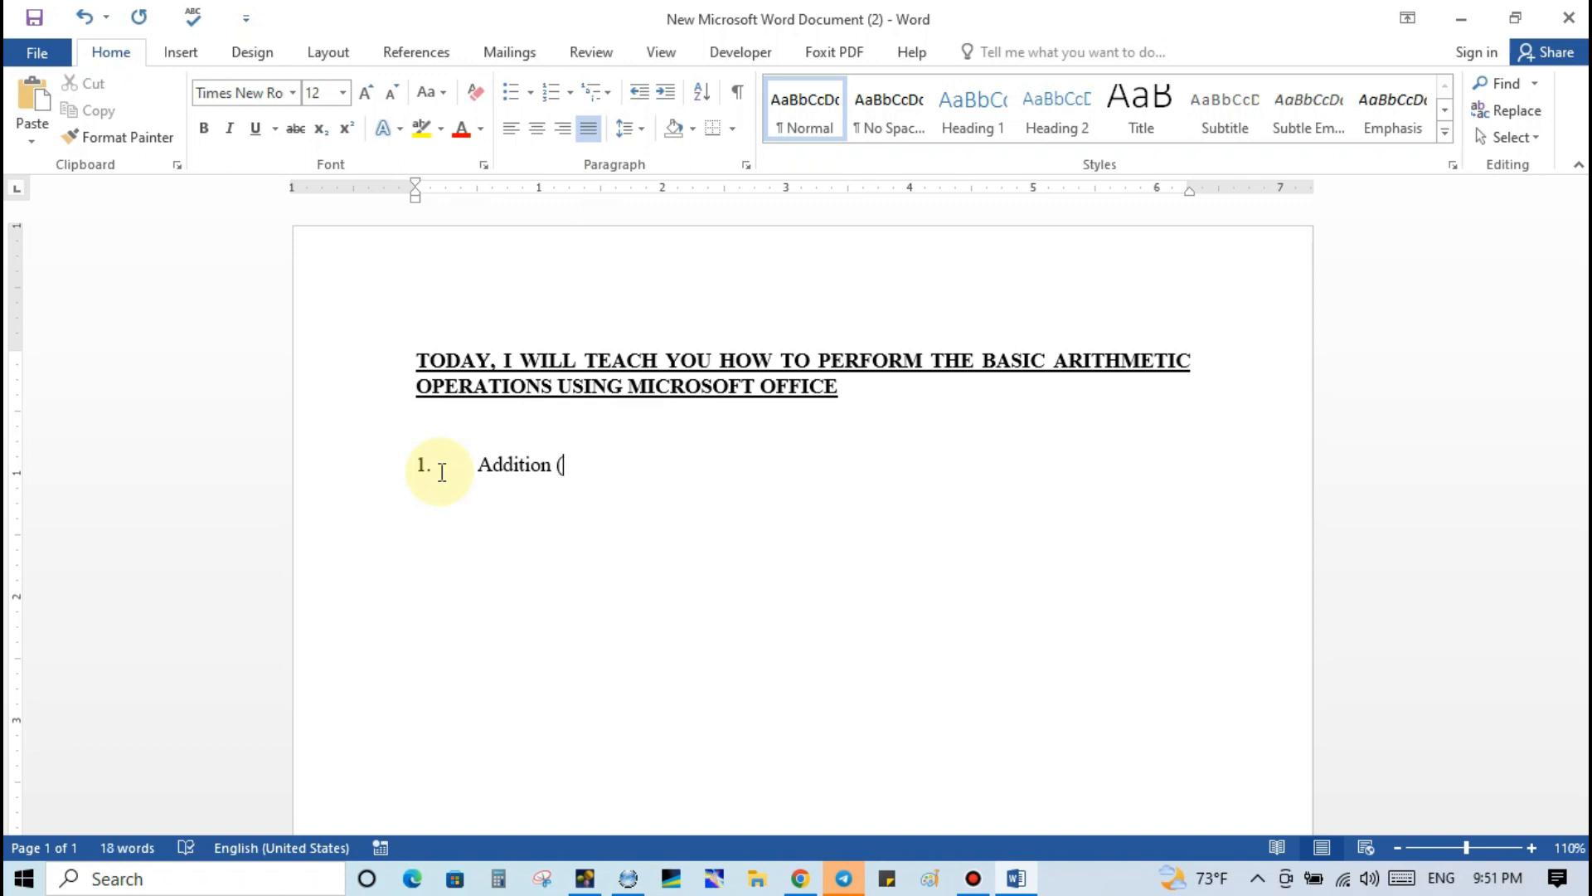
text(find)
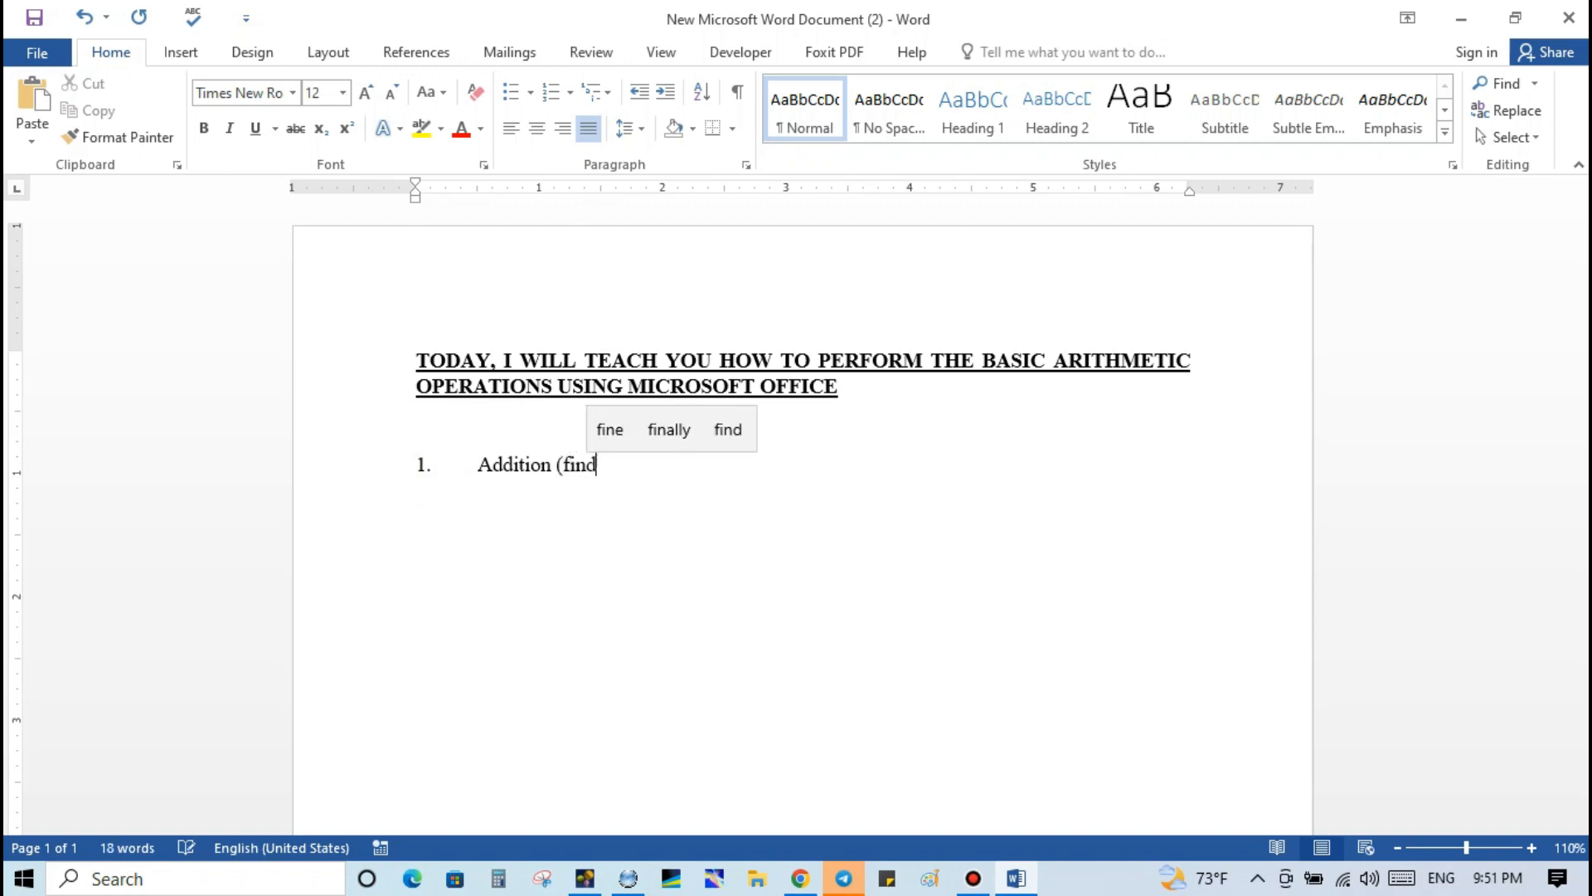
text(ing )
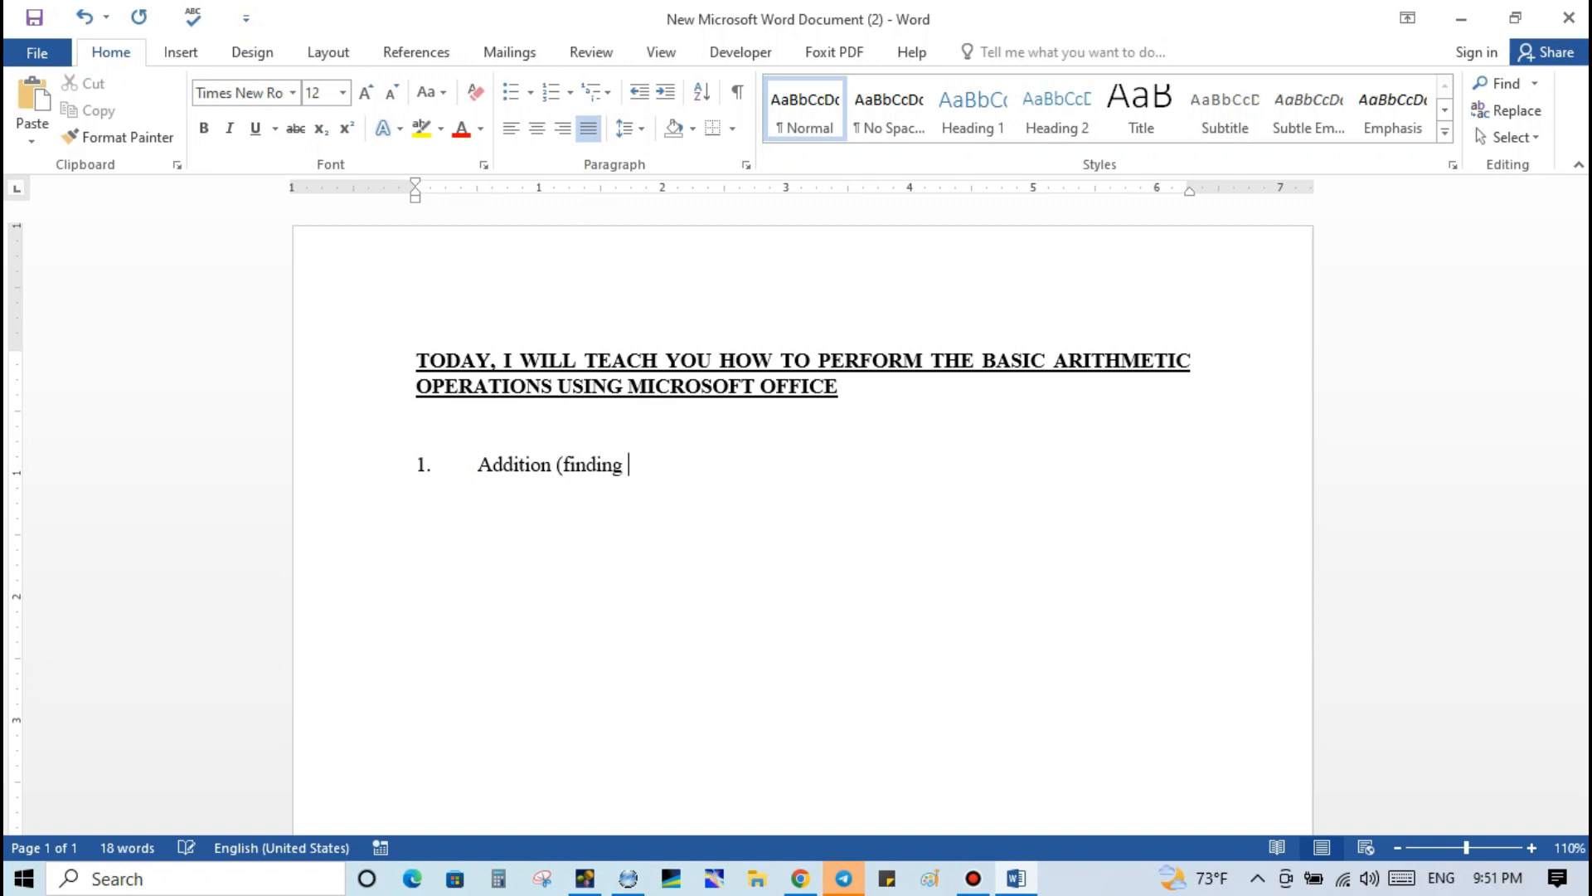
text(the sum)
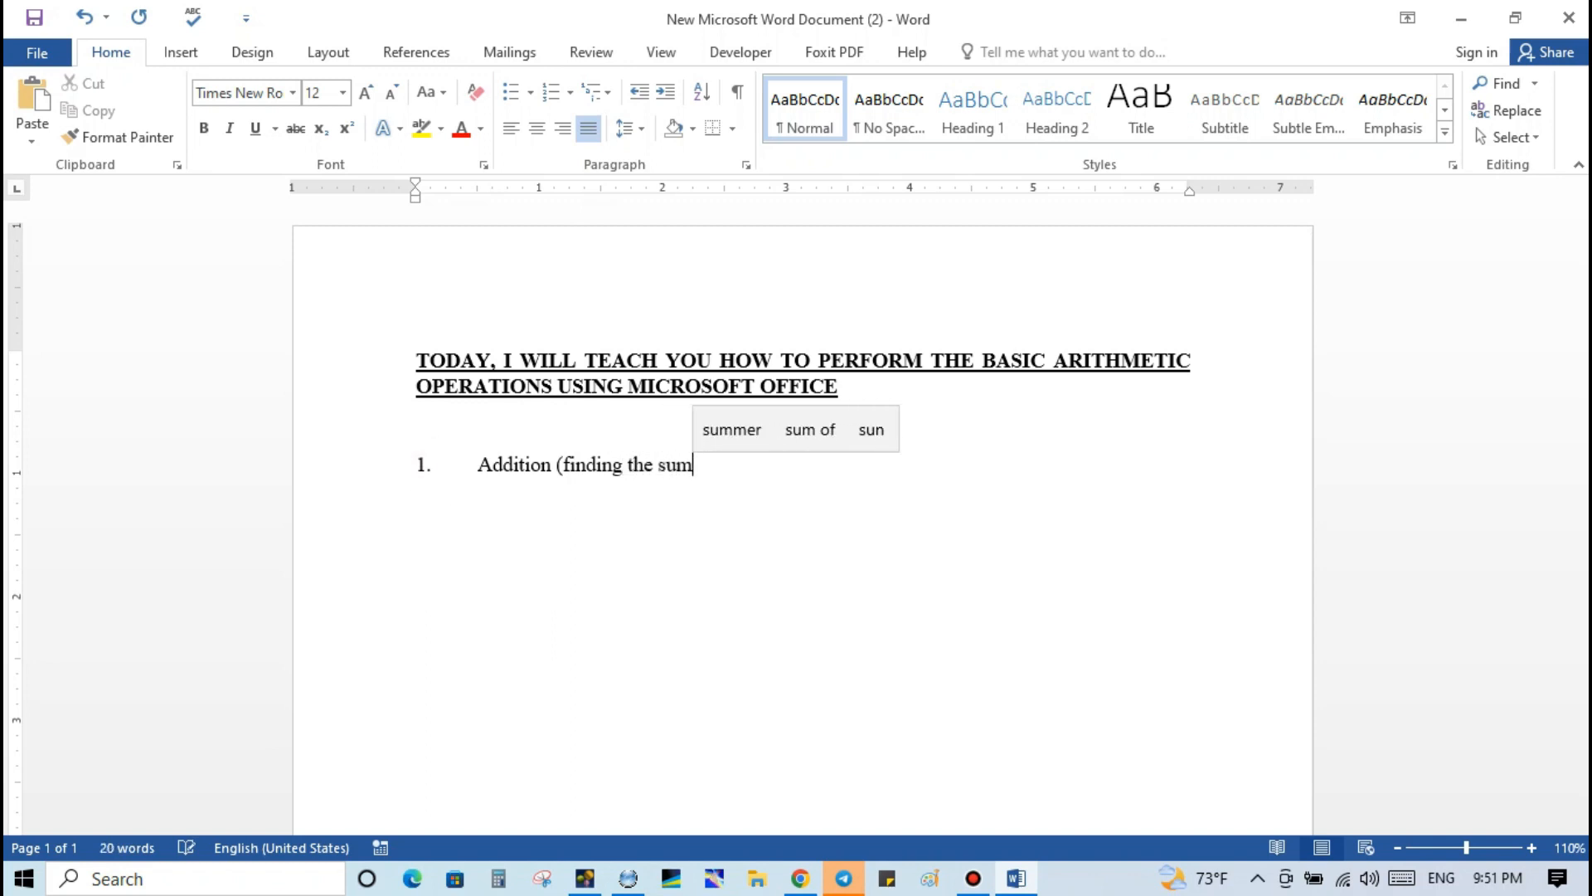
text(;)
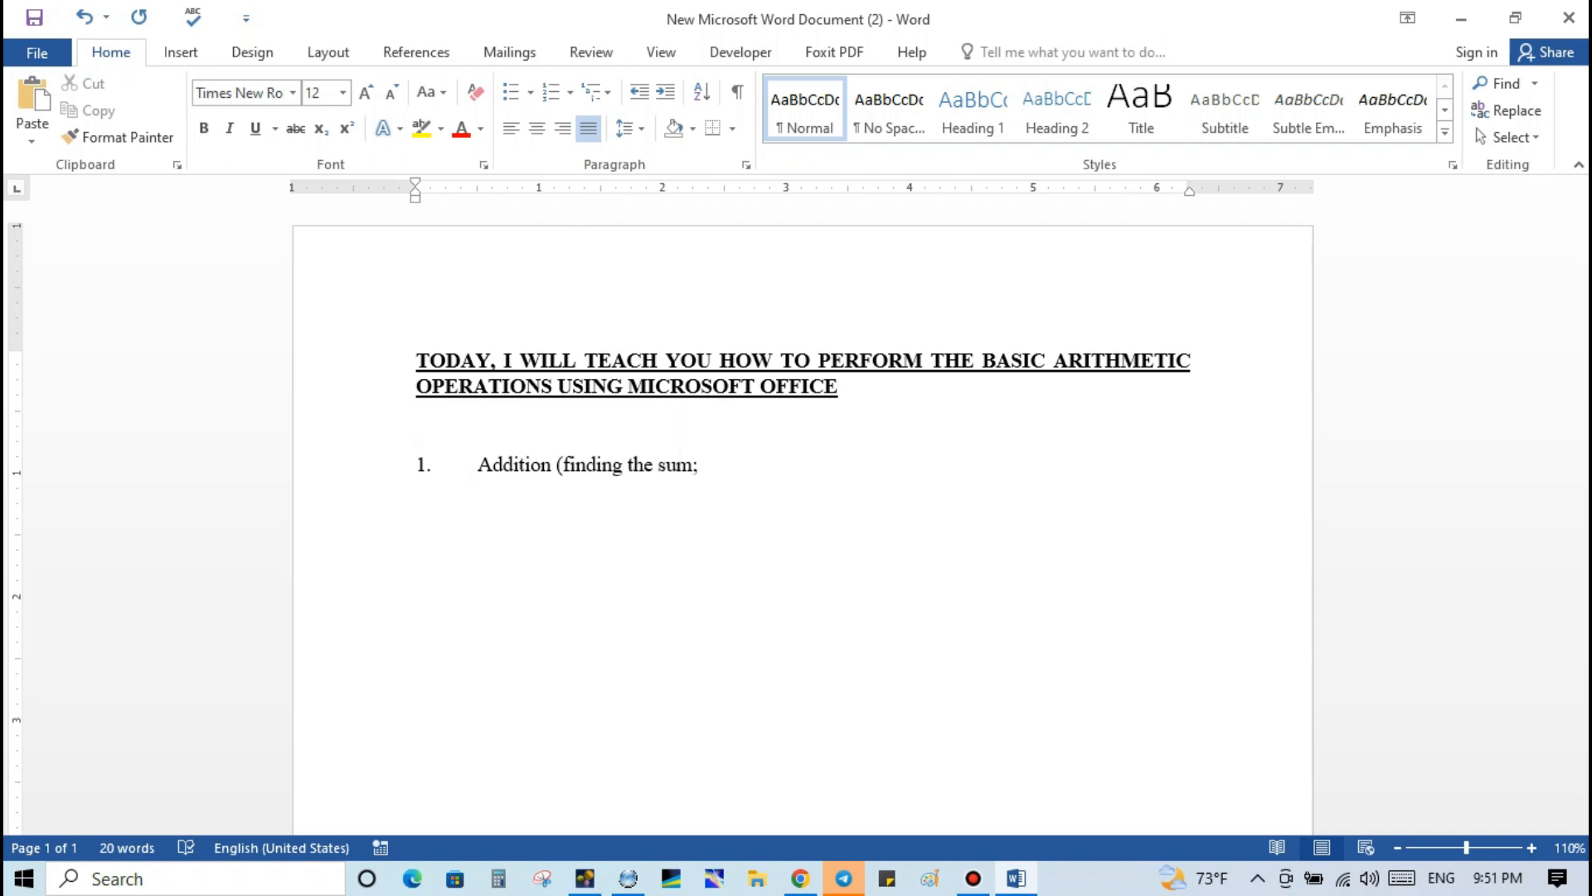
text('')
key(BackSpace)
key(BackSpace)
text('')
text(+’)
text())
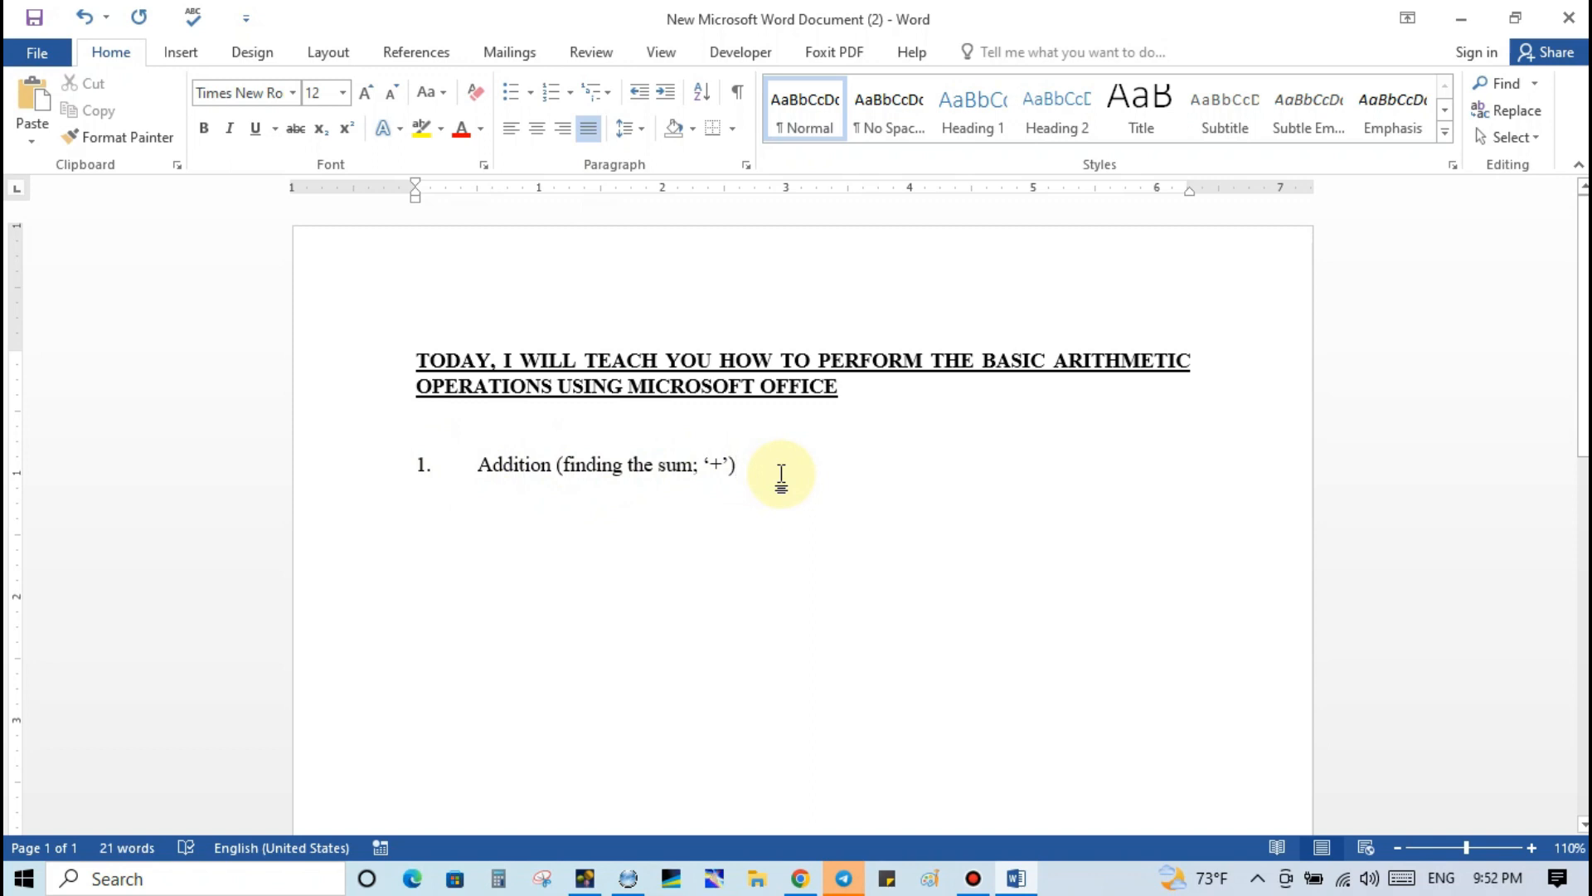
Add the example "Ex: 5+5 = 10" to the end of the Addition item.
text(Ex)
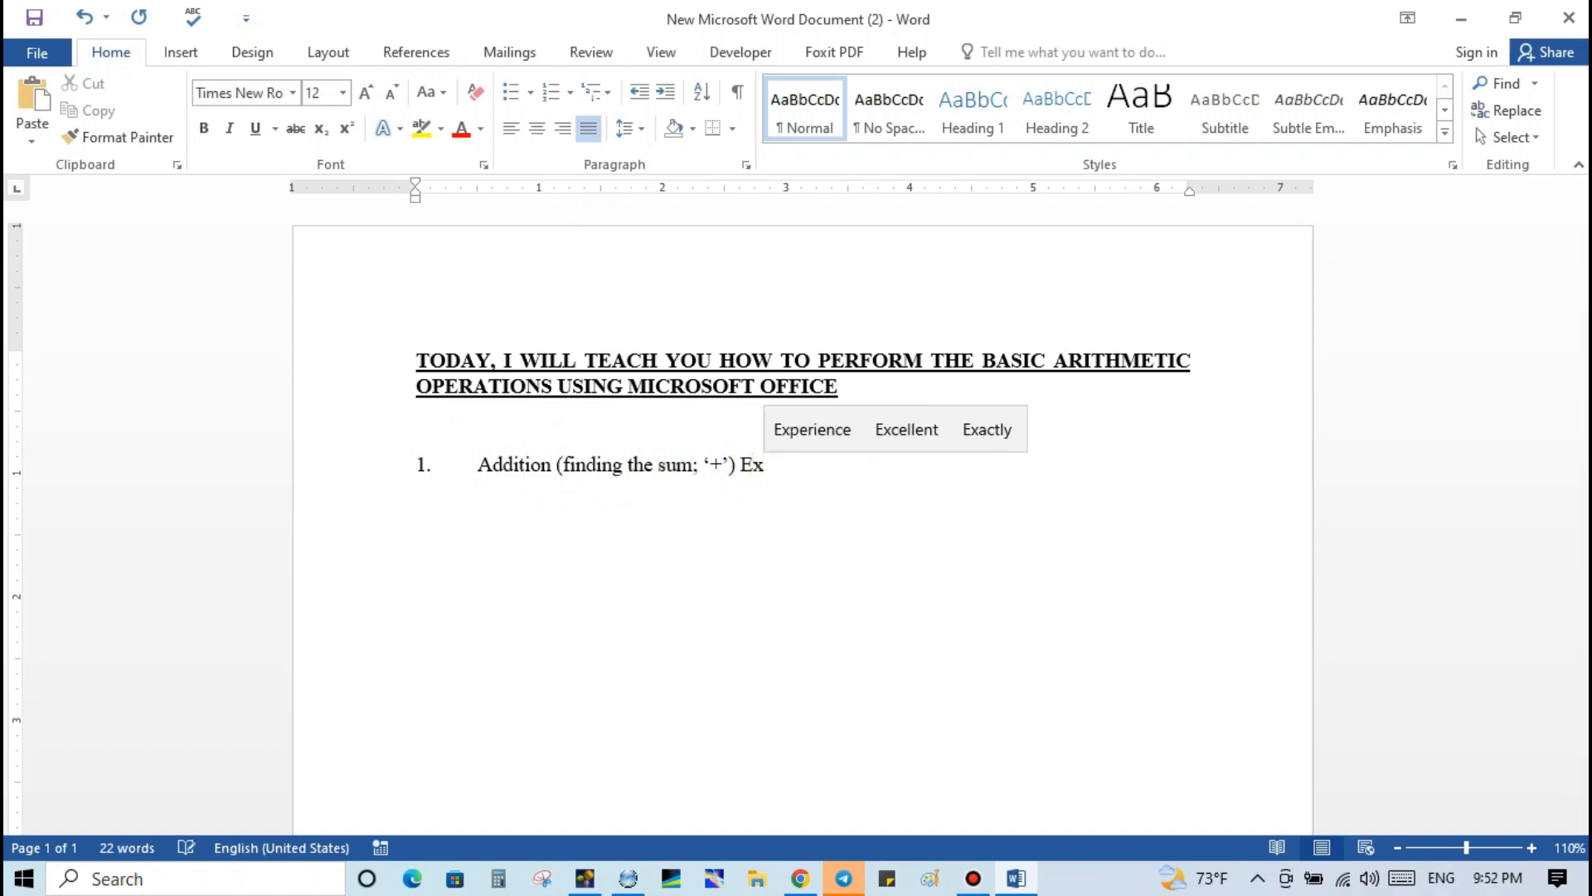
text(:)
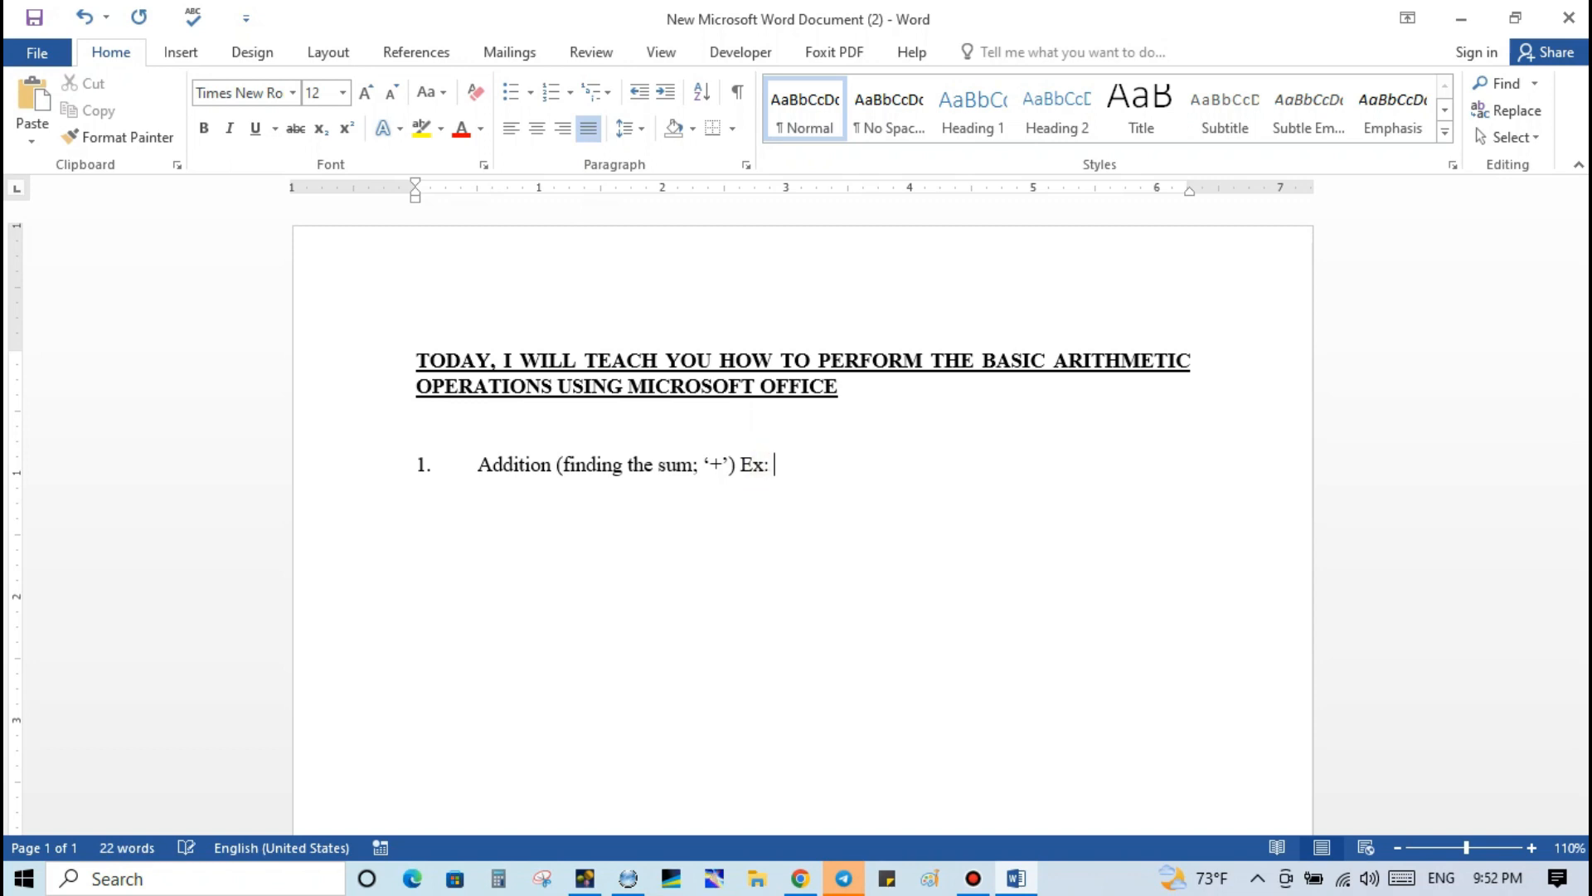
text( 5+5 = )
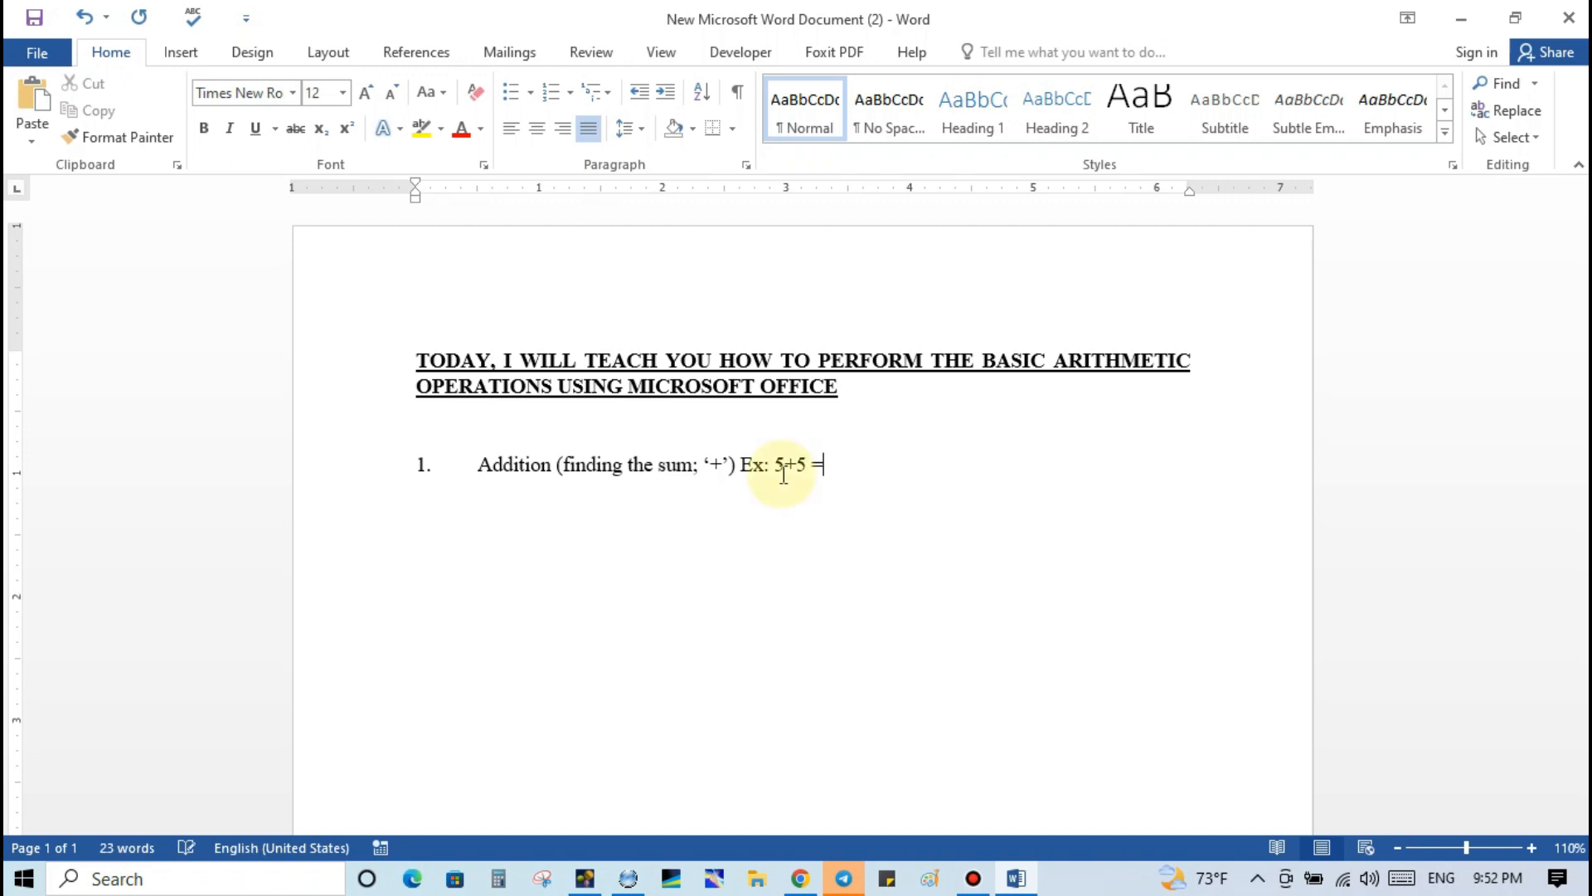
text(10)
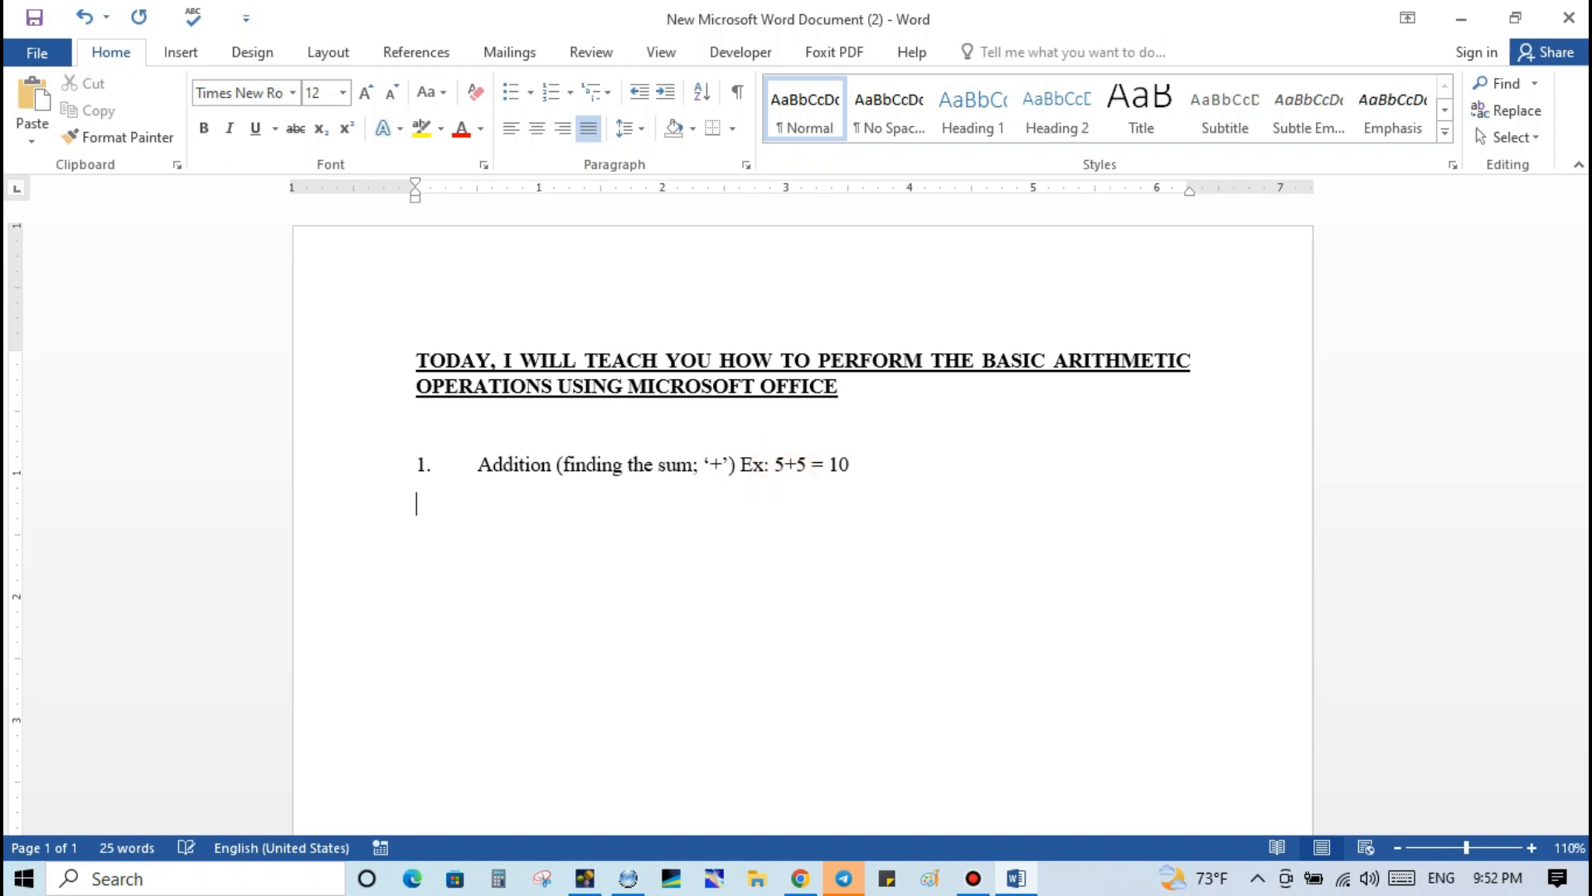
Start the second numbered item on a new line as "2. Subtraction (finding the difference", with a tab gap after the number.
key(Return)
text(2.)
text(Su)
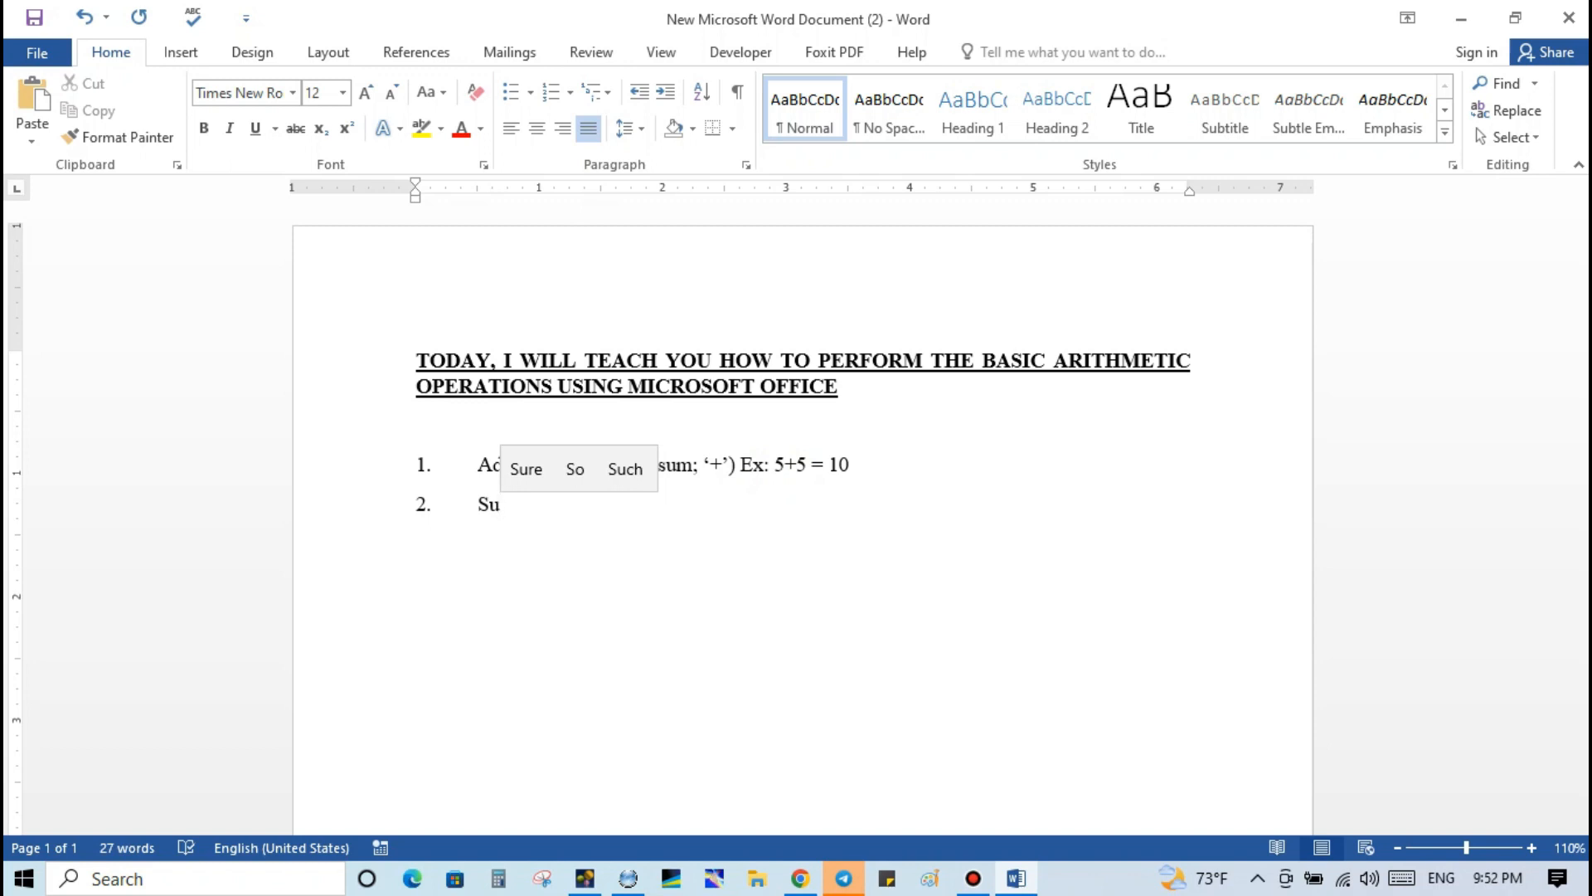
text(b)
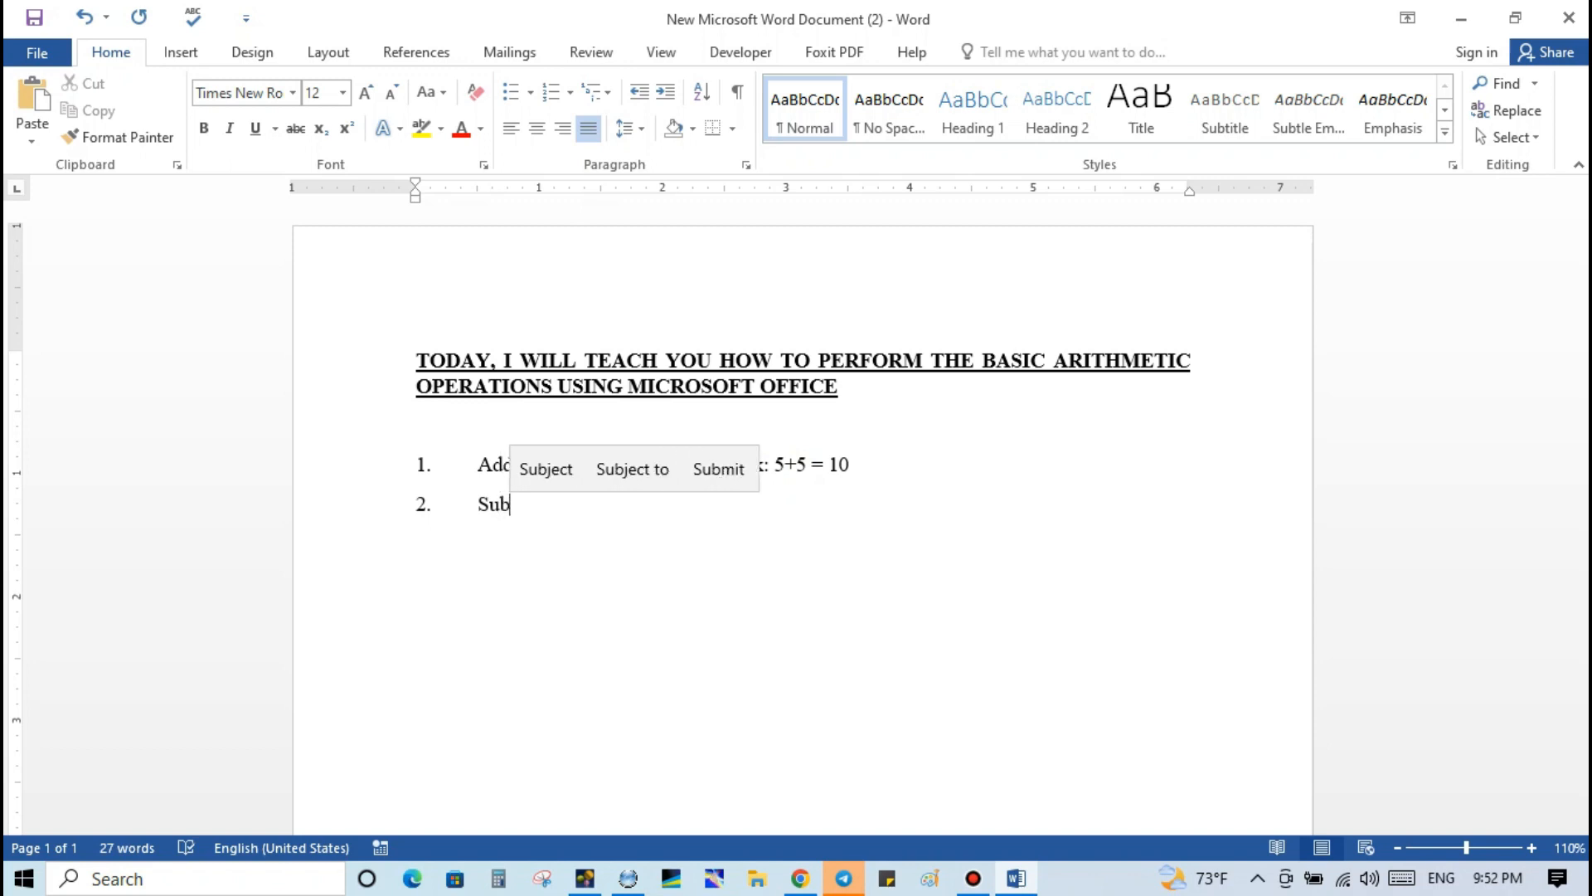
text(tra)
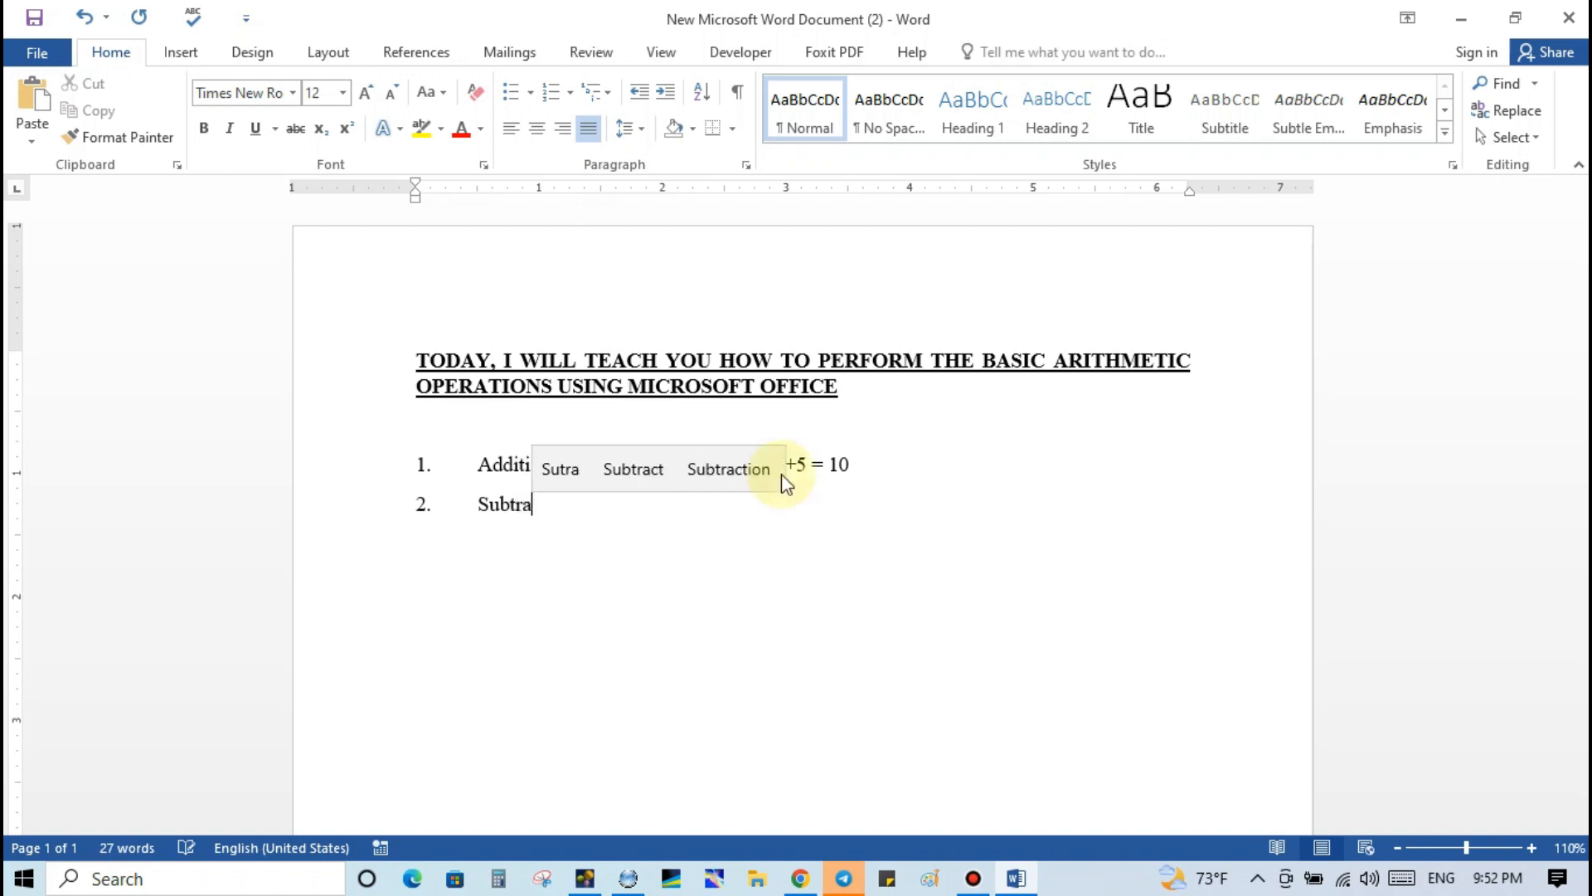
text(ction)
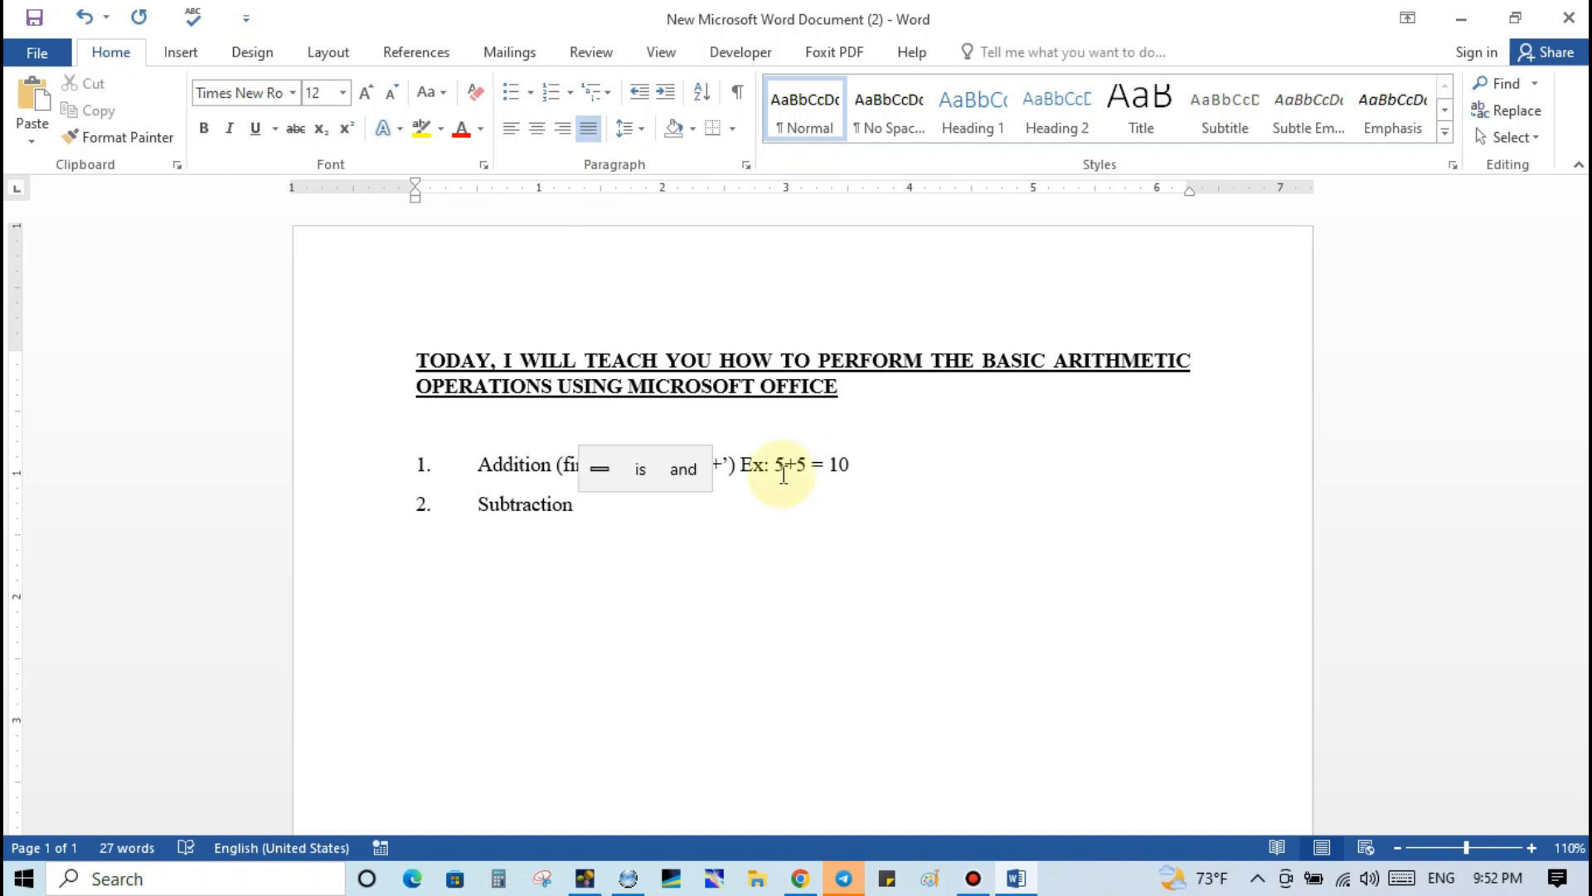
text( ()
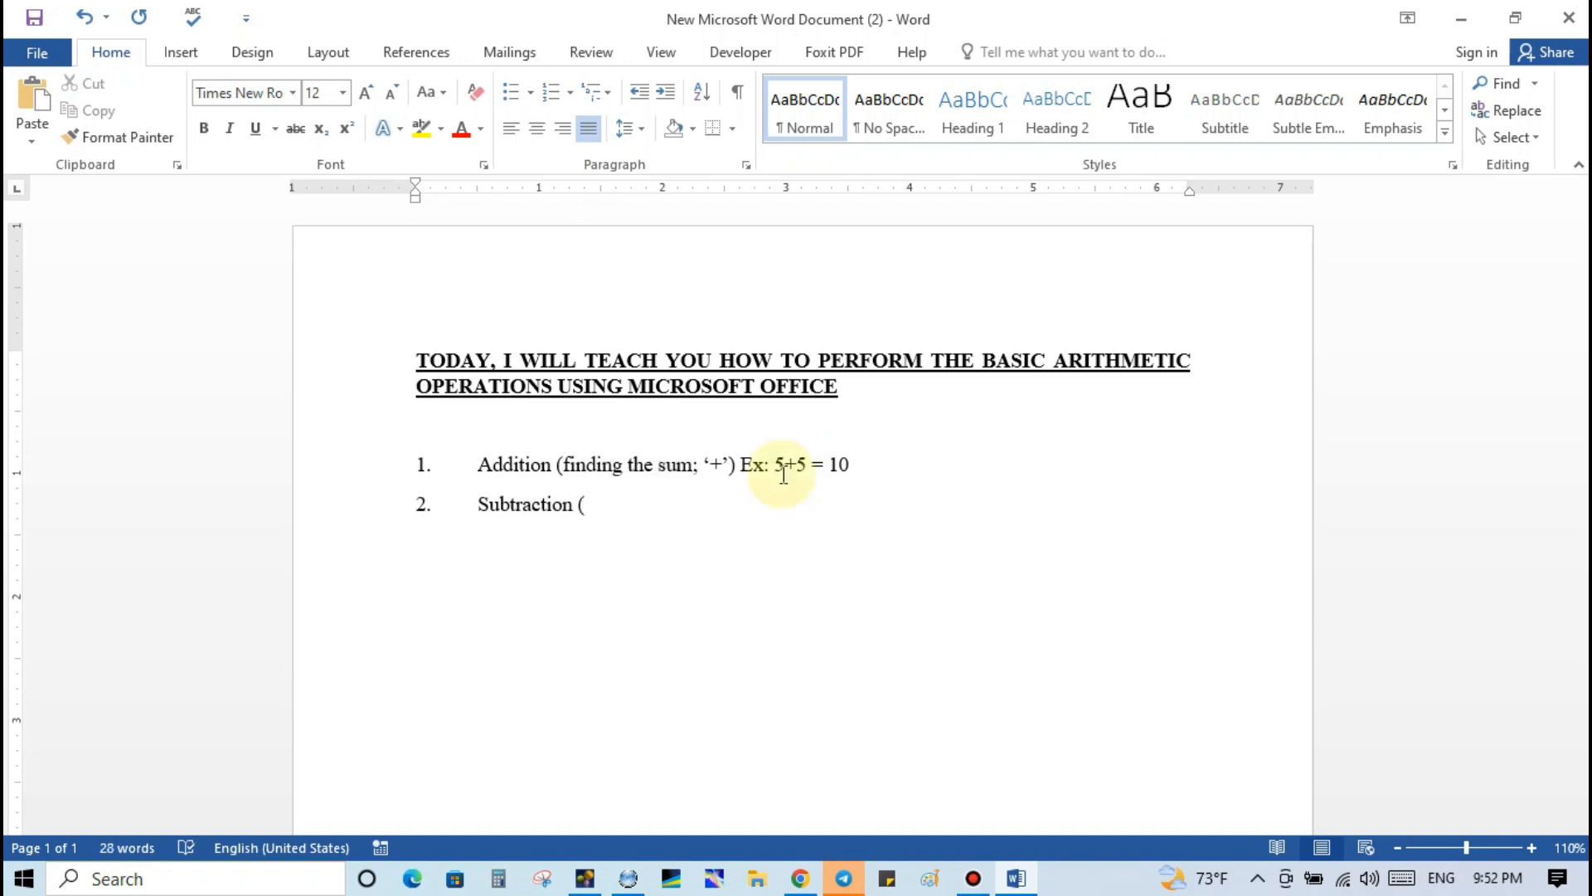
text(finding the)
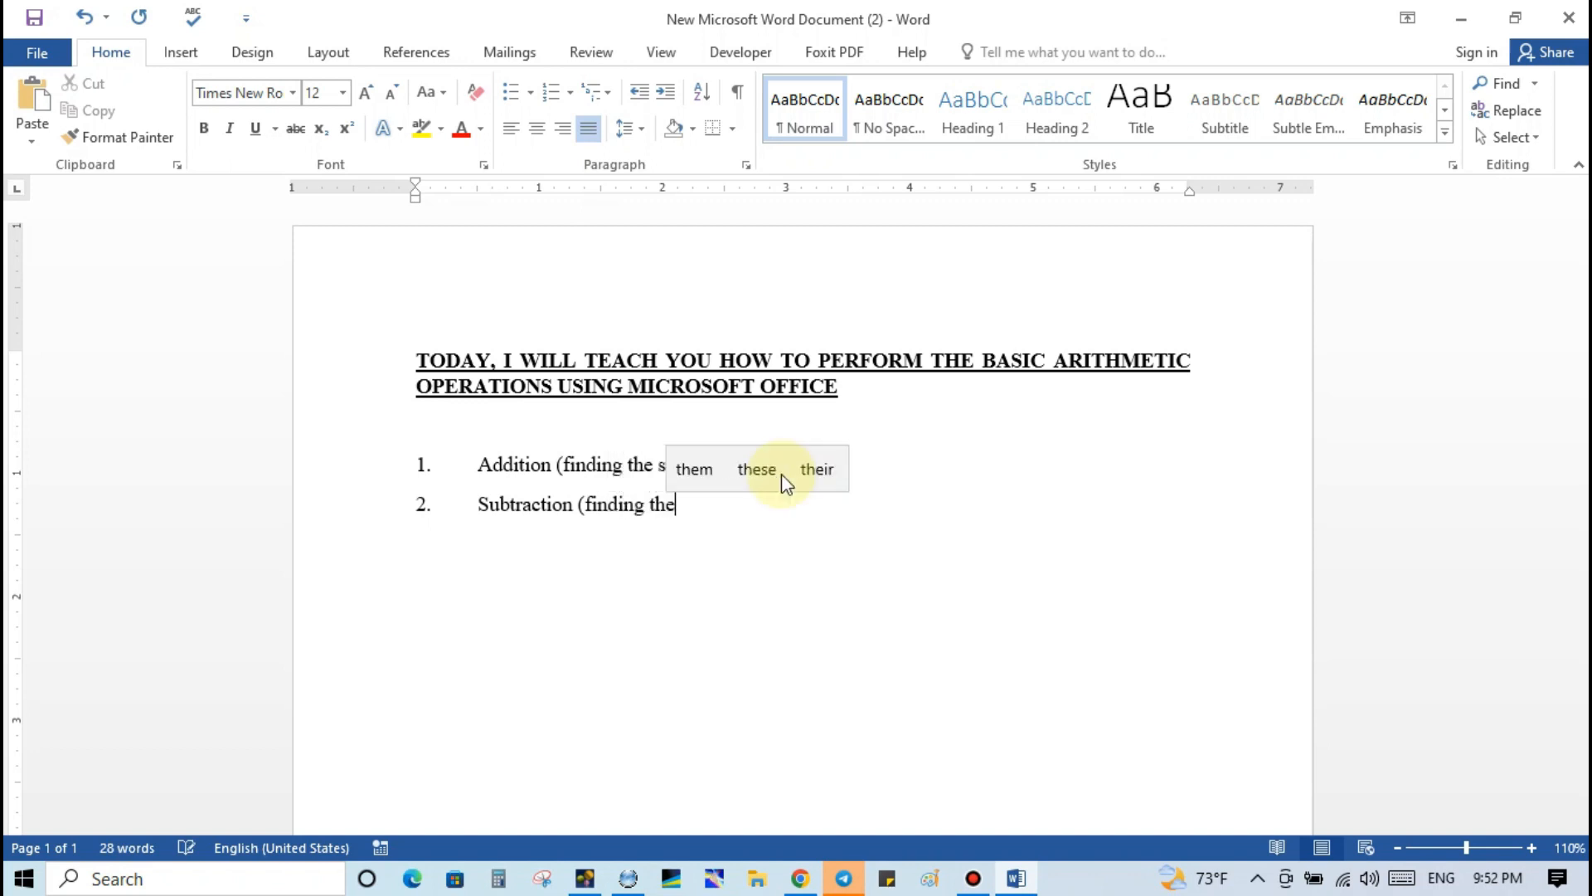
text( di)
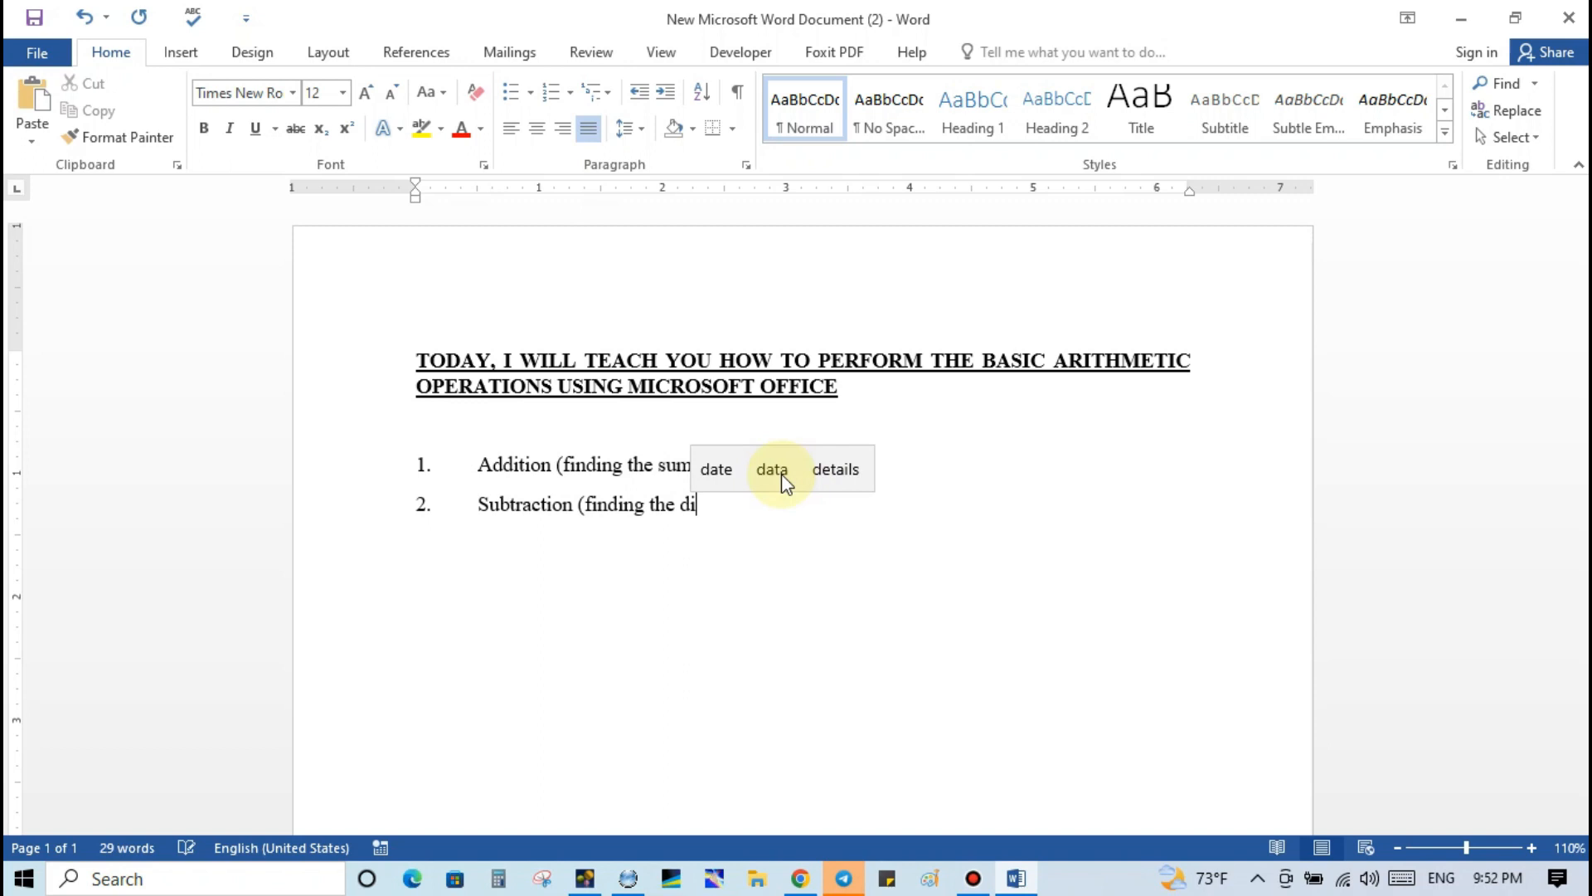
text(ff)
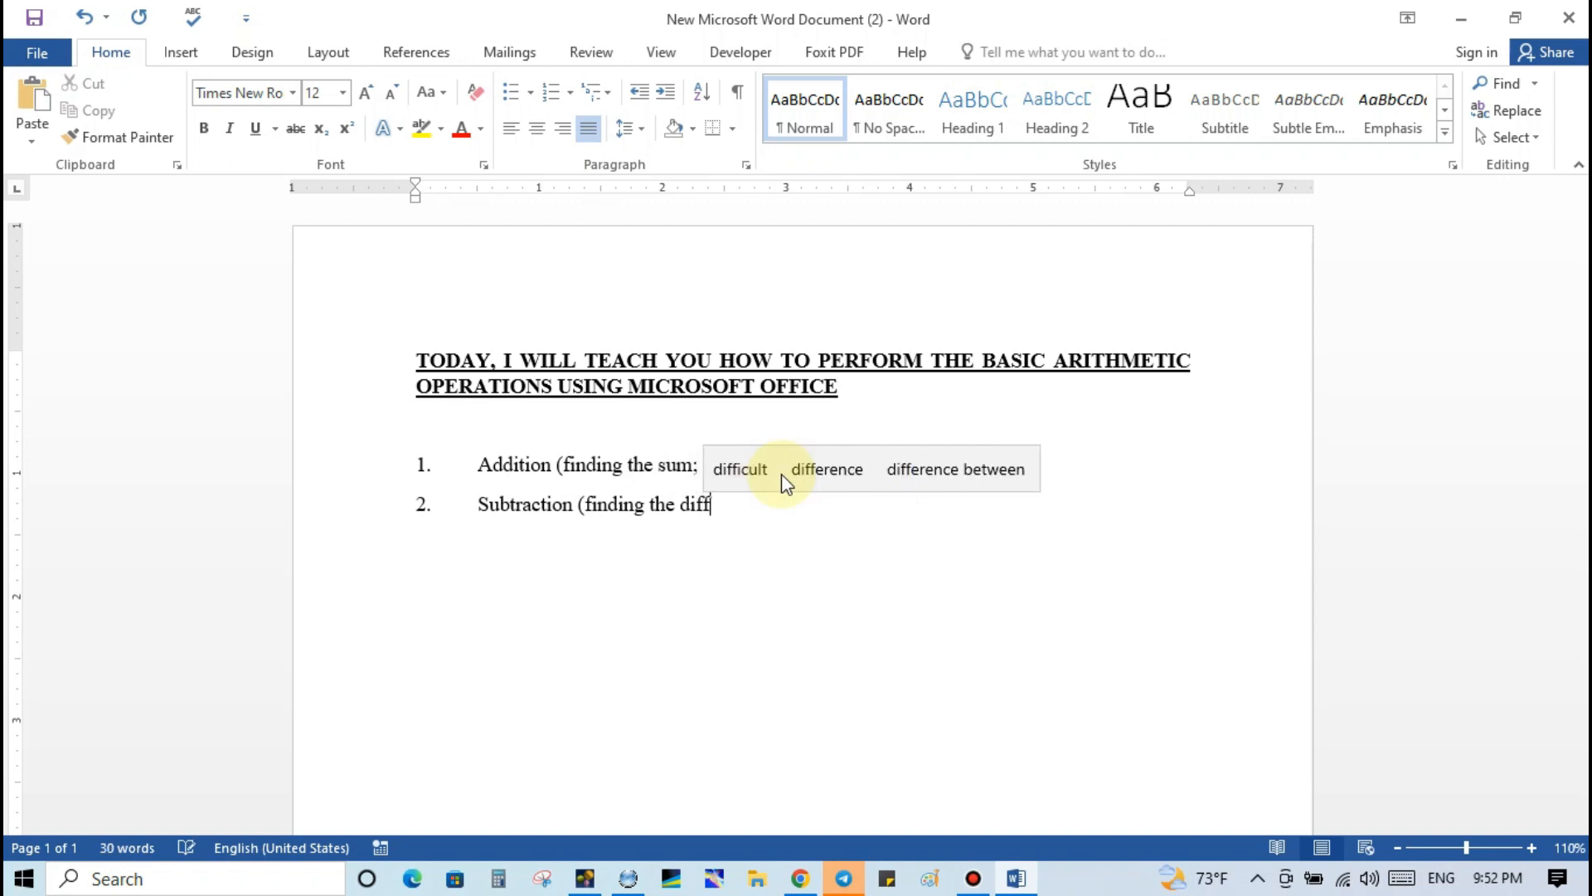
text(erenc)
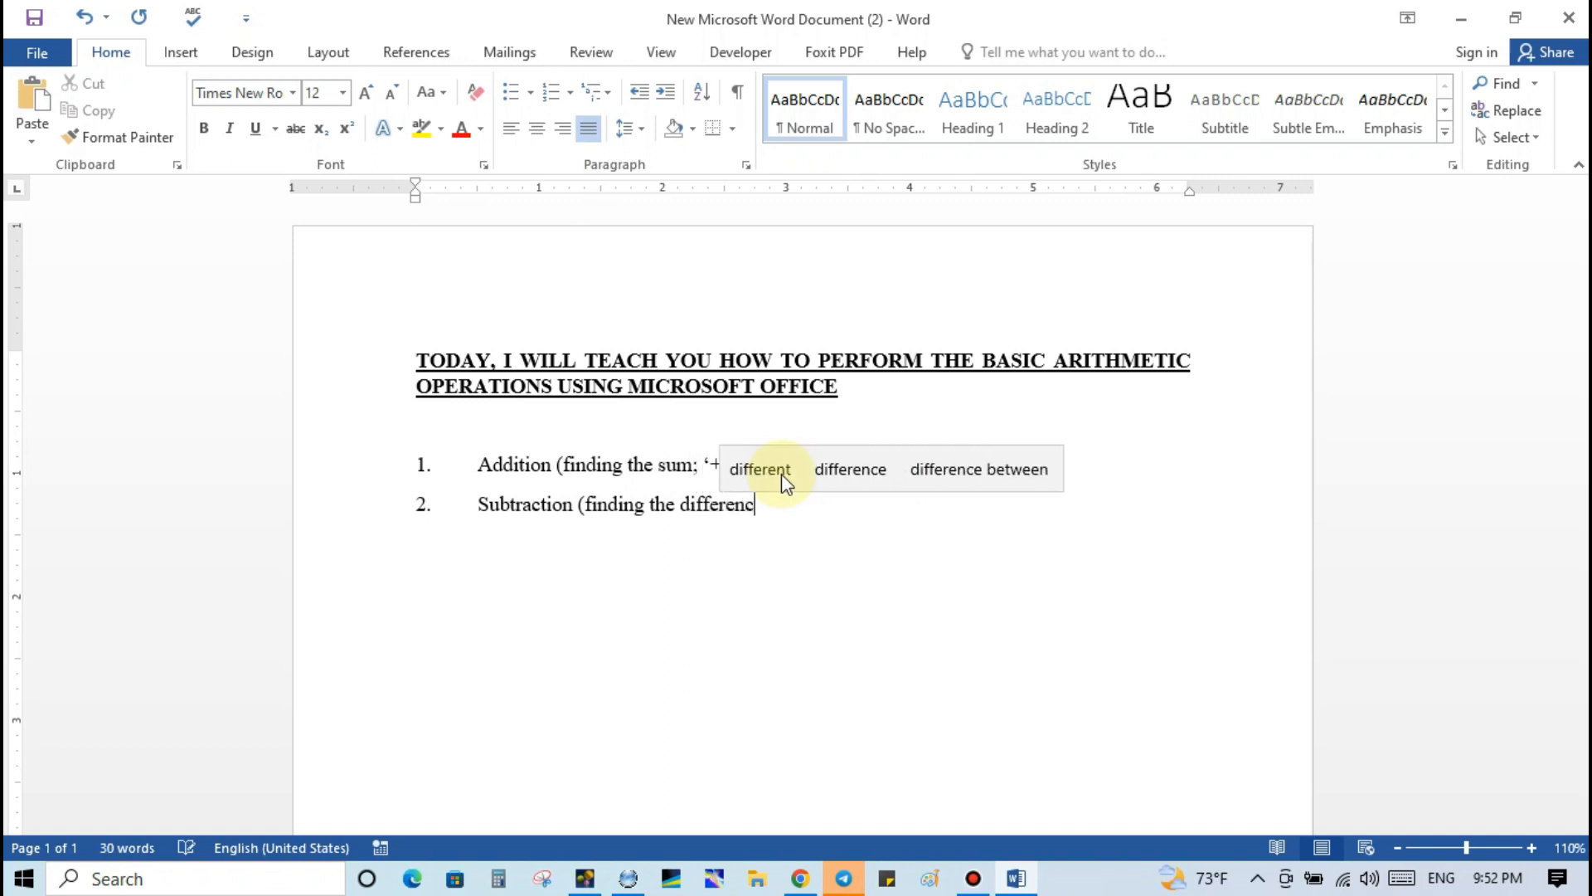
text(e)
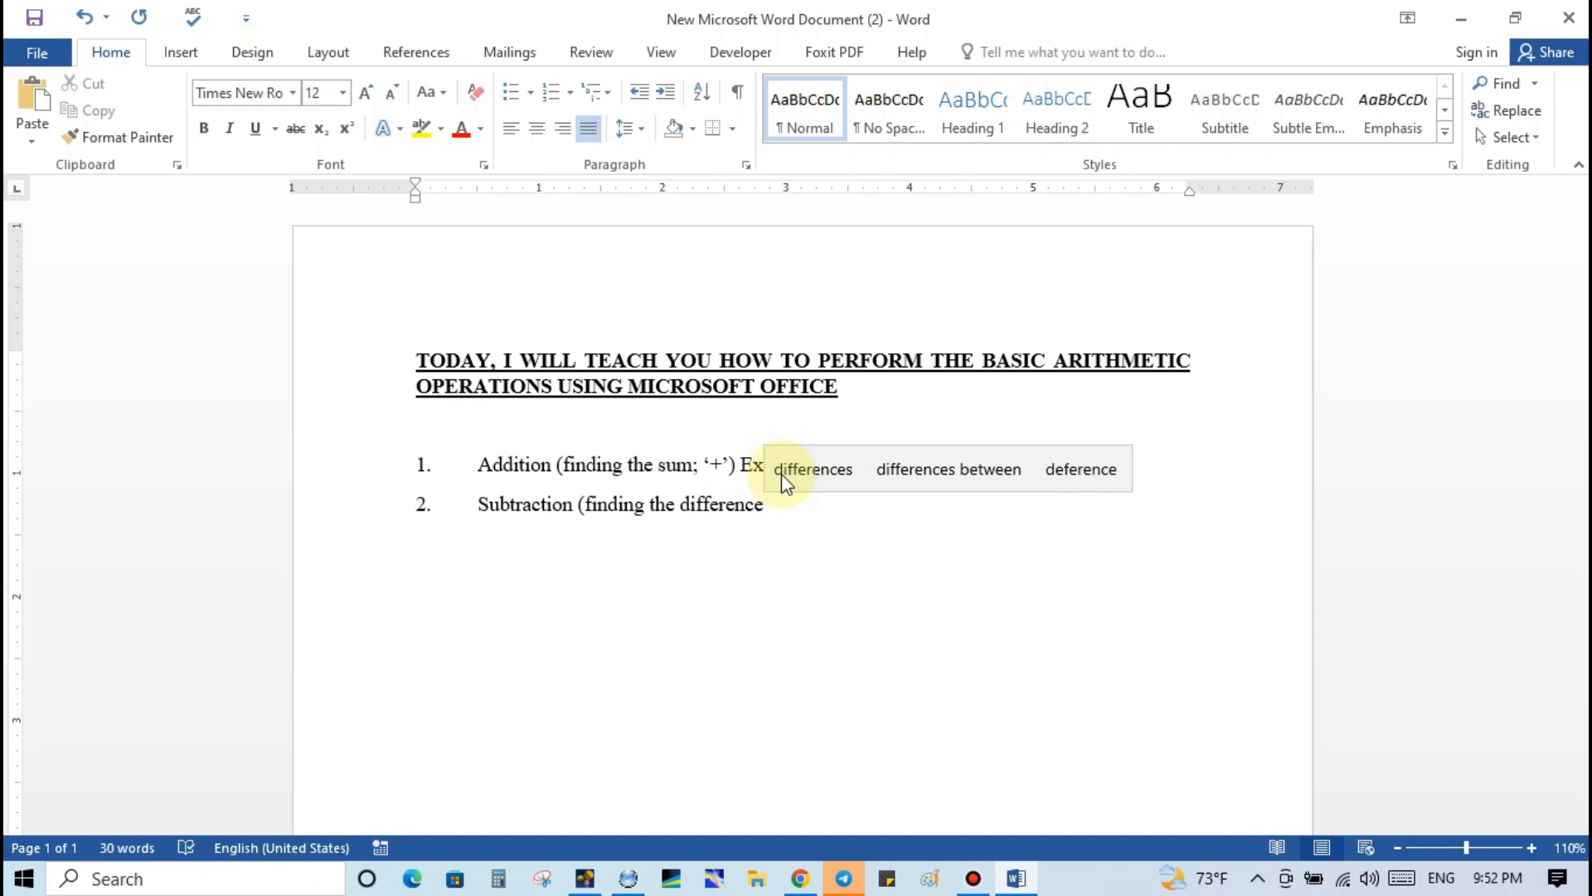
Complete the Subtraction item with "; ‘-’) Ex: 40-5 = 35".
text(; '')
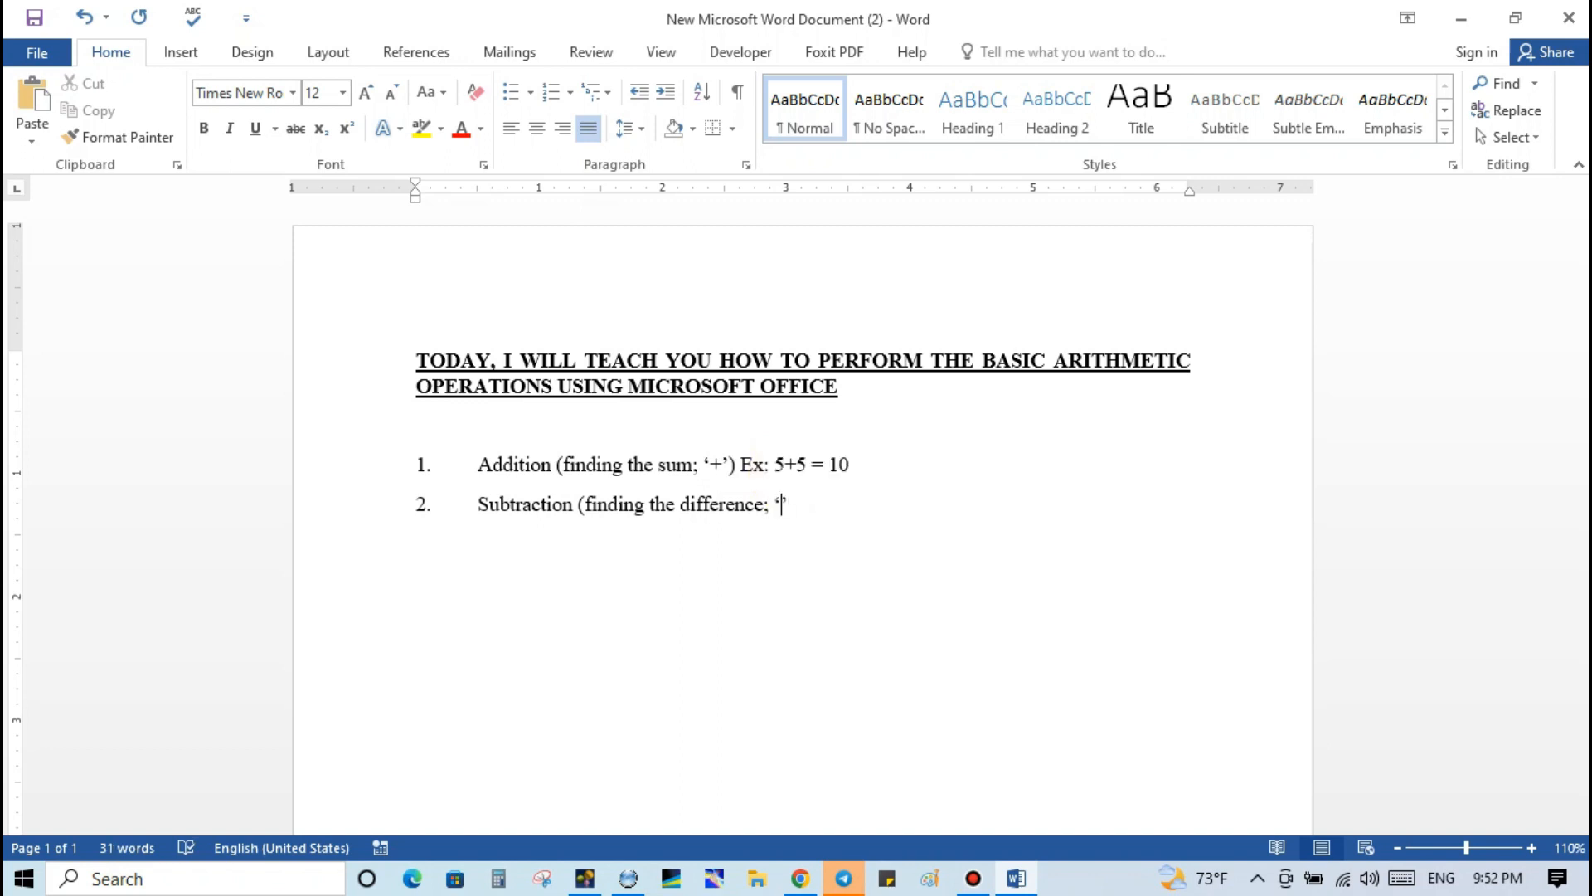
text(-)
key(Right)
text() Ex)
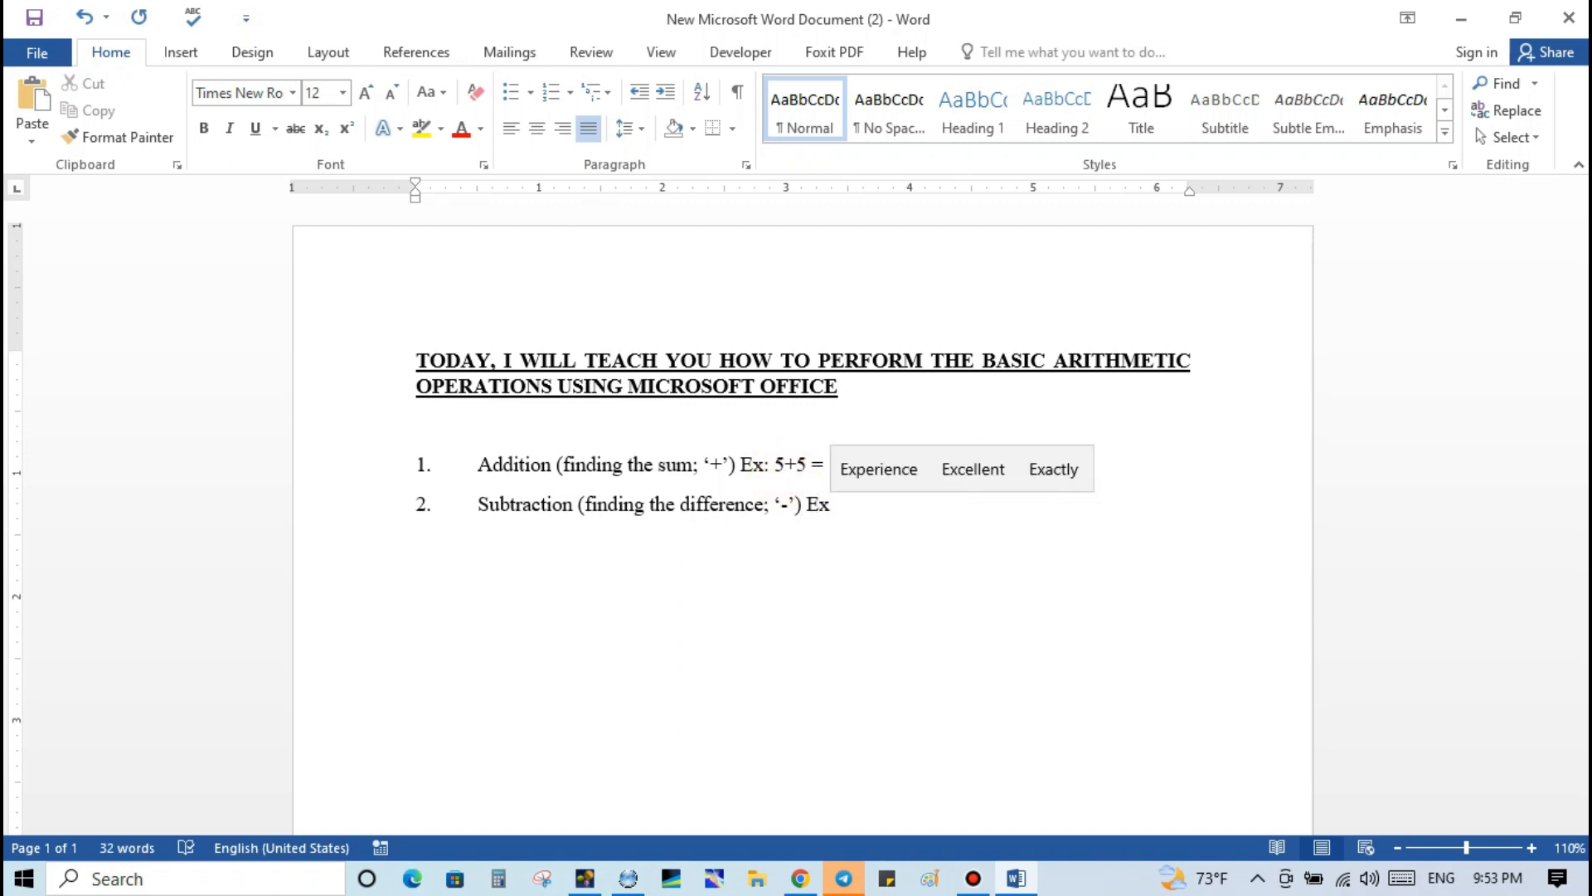
text(:)
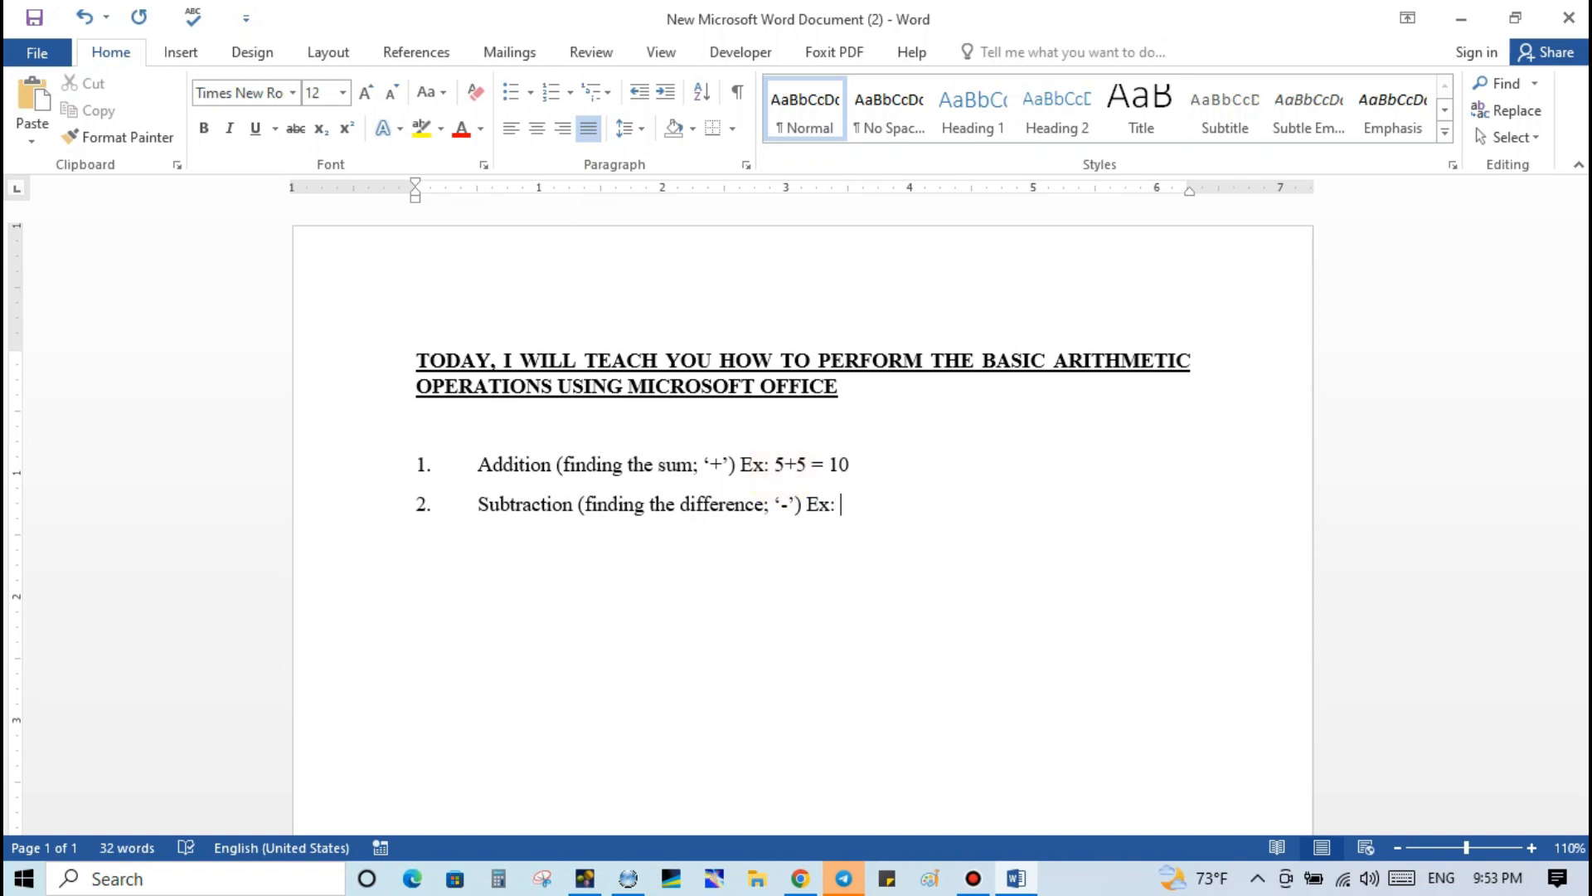
text( 40-5 = 35)
Start the third numbered item on a new line as "3. Multiplication (finding the product;", with a tab gap after the number.
key(Return)
text(3. )
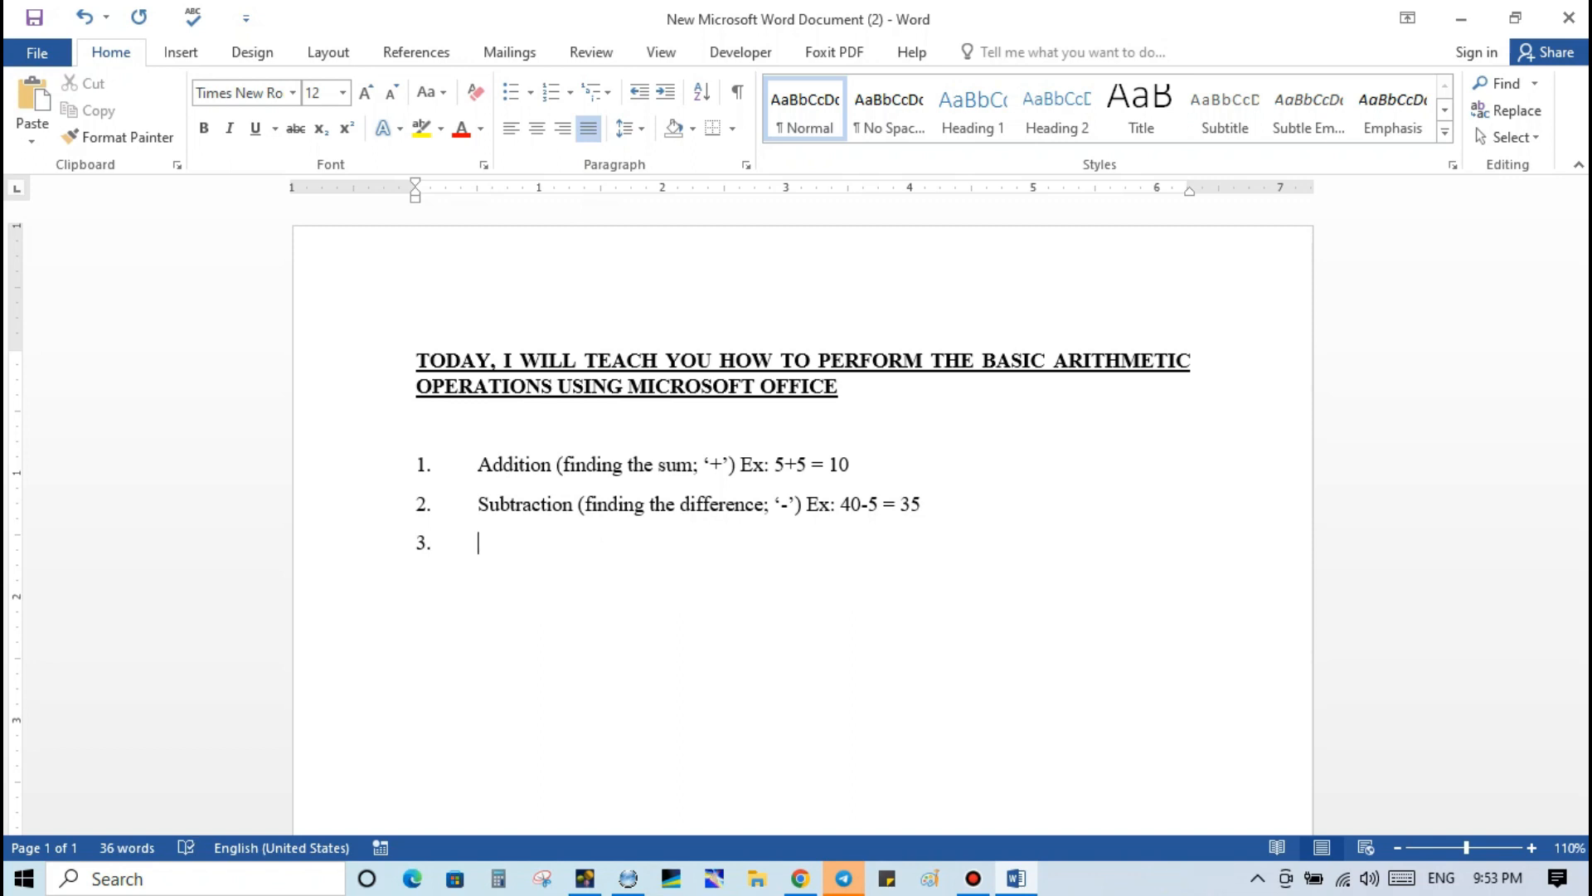
text(Mu)
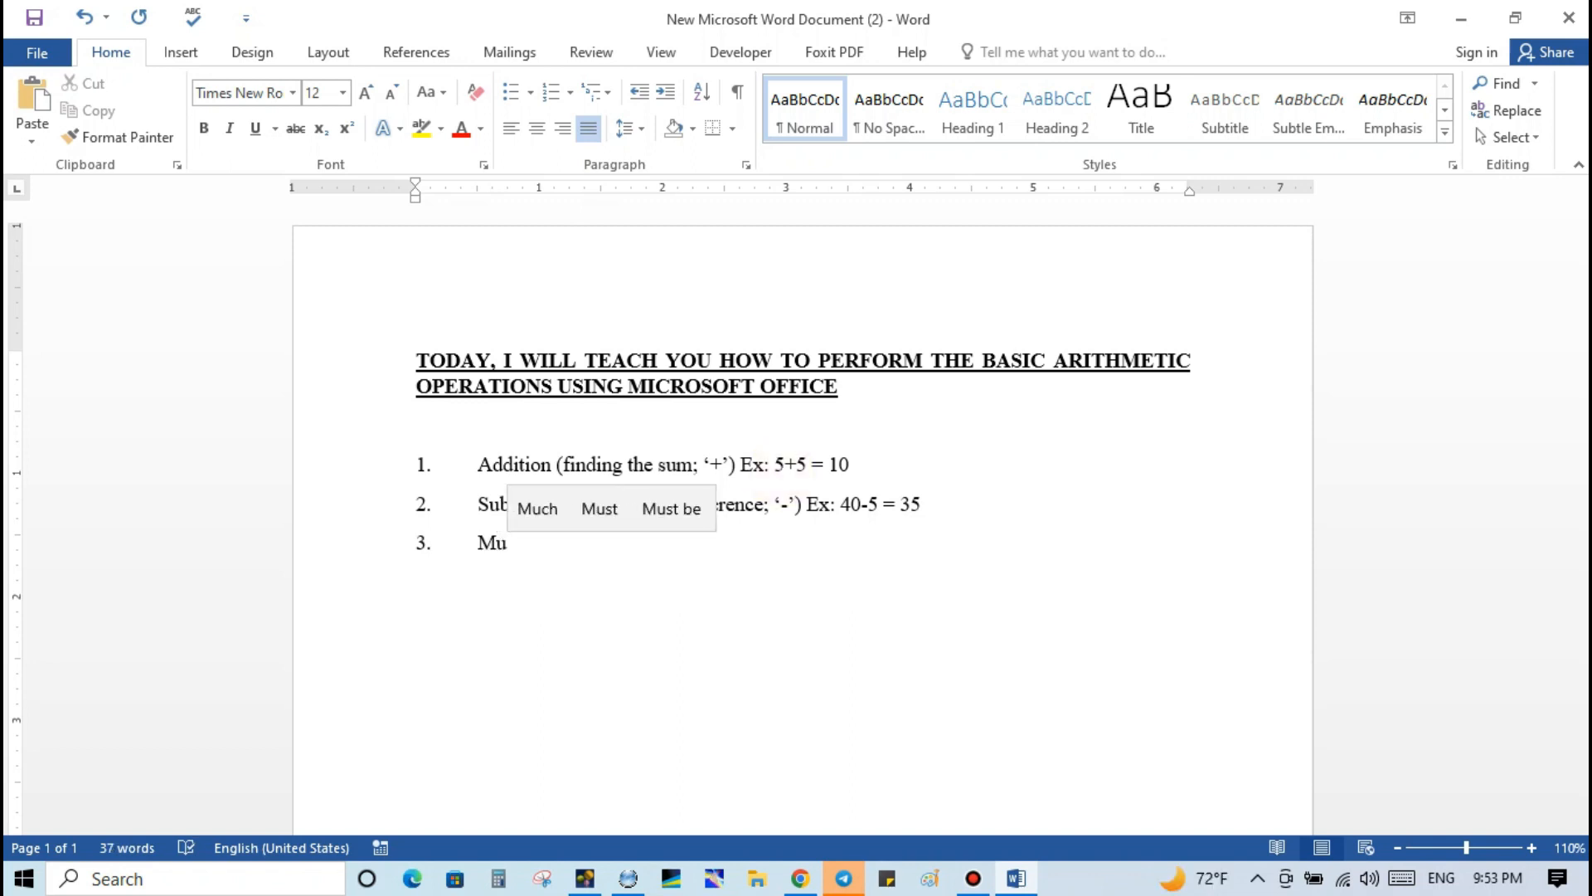
text(lti)
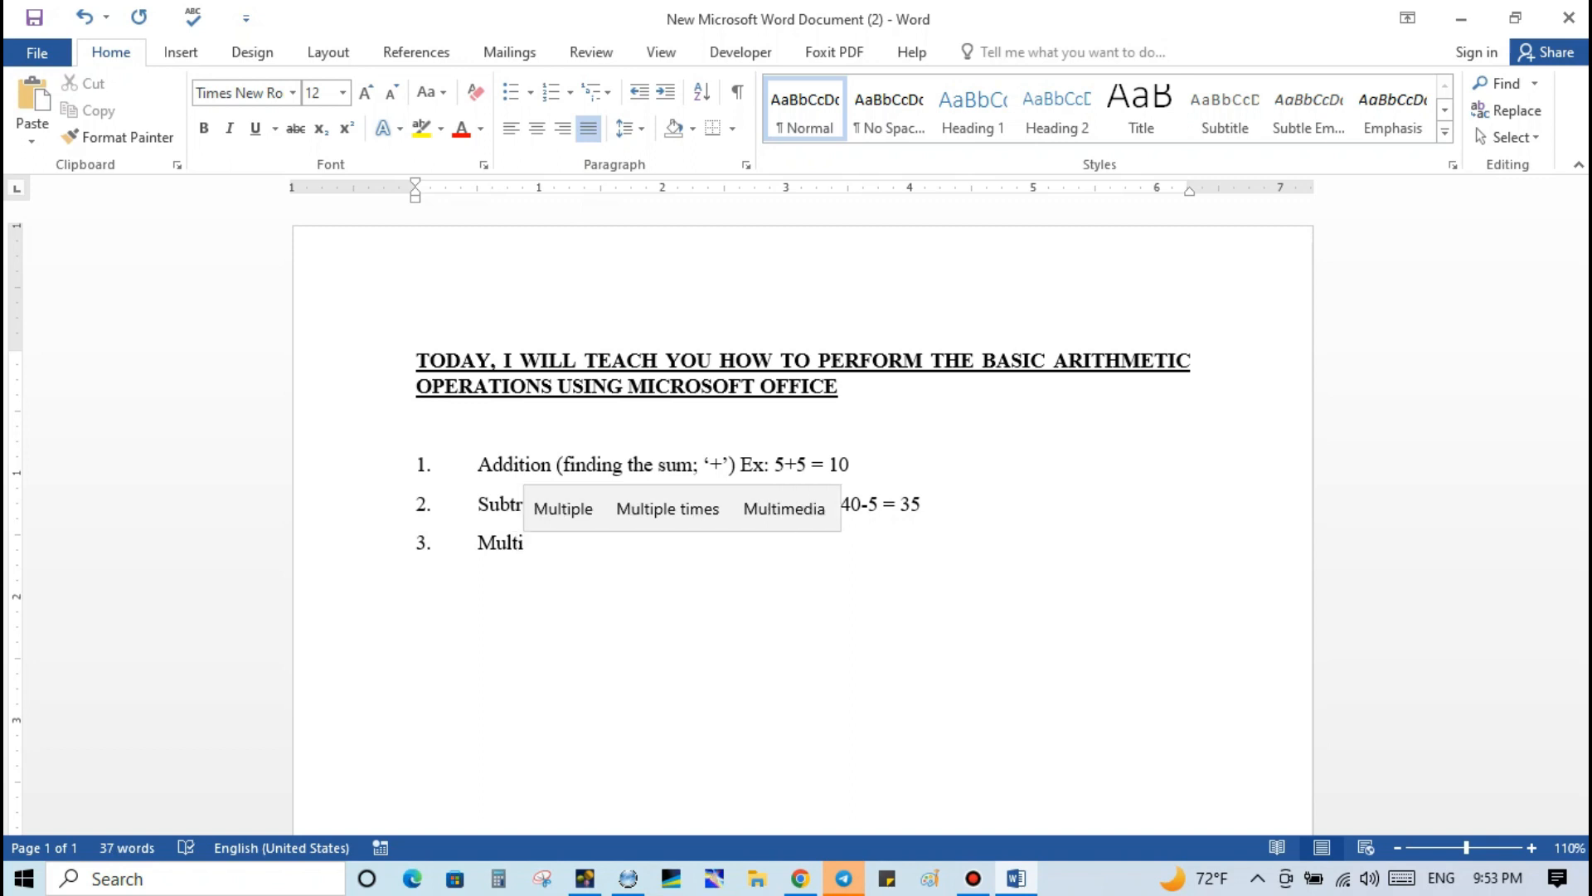
text(pl)
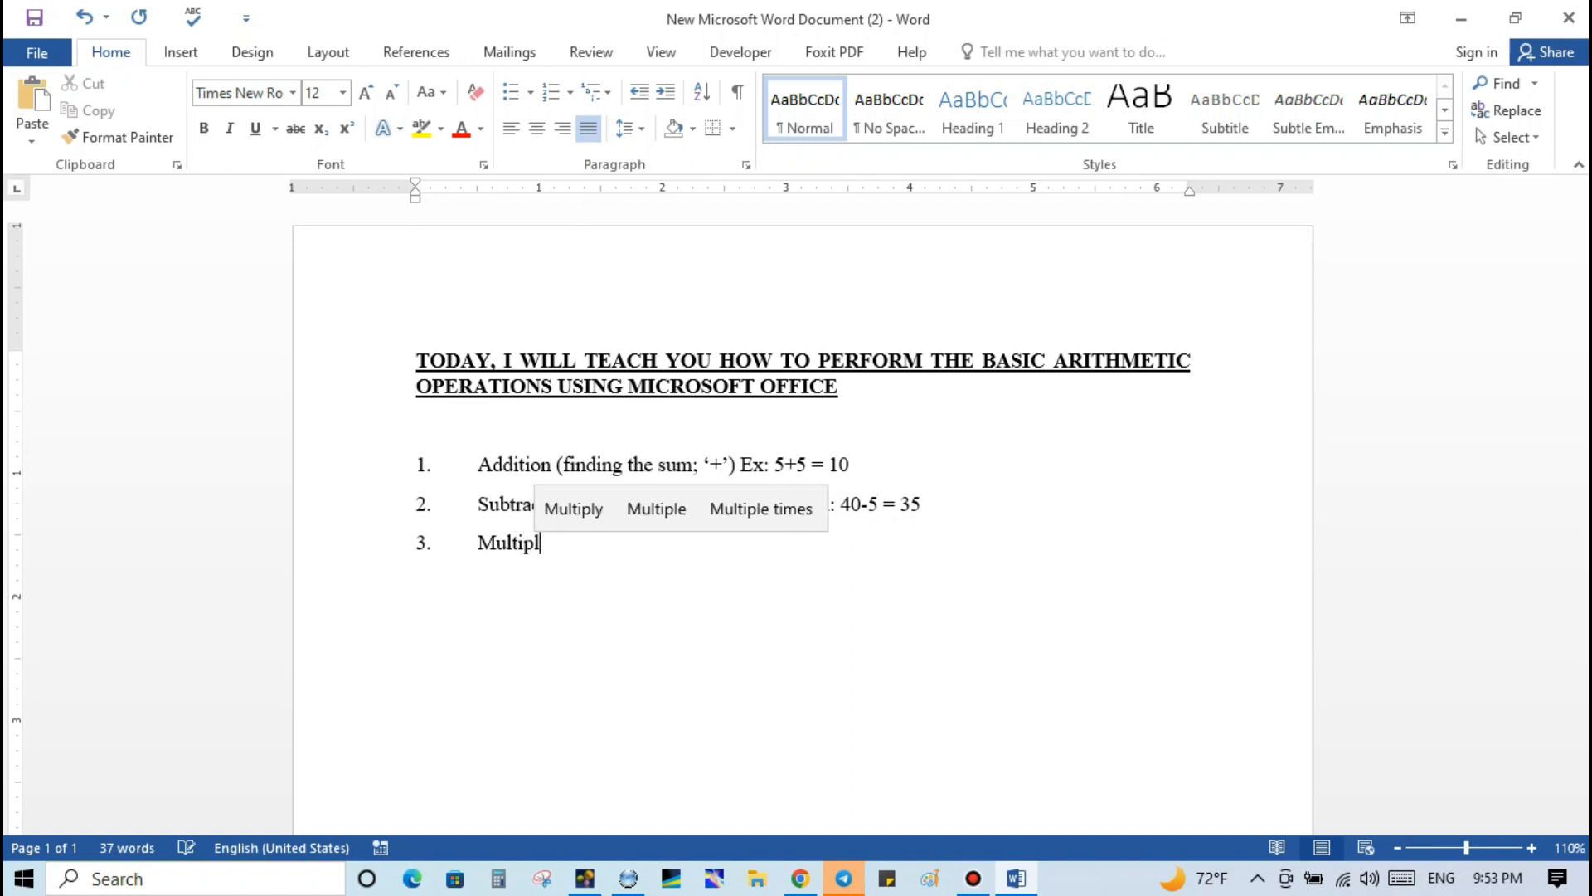
text(i)
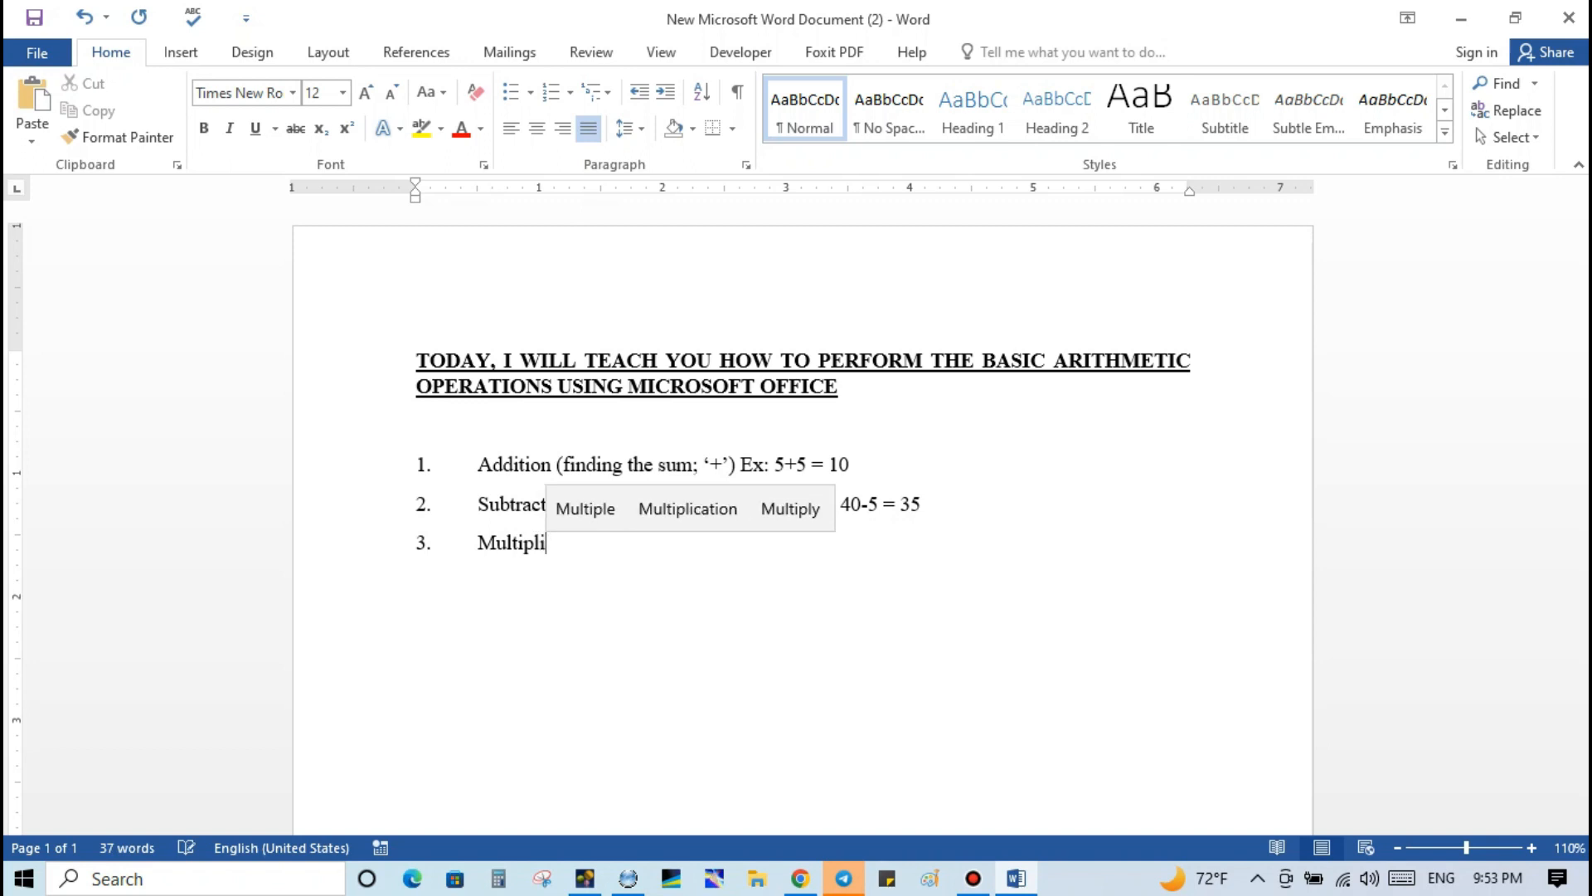
text(cation)
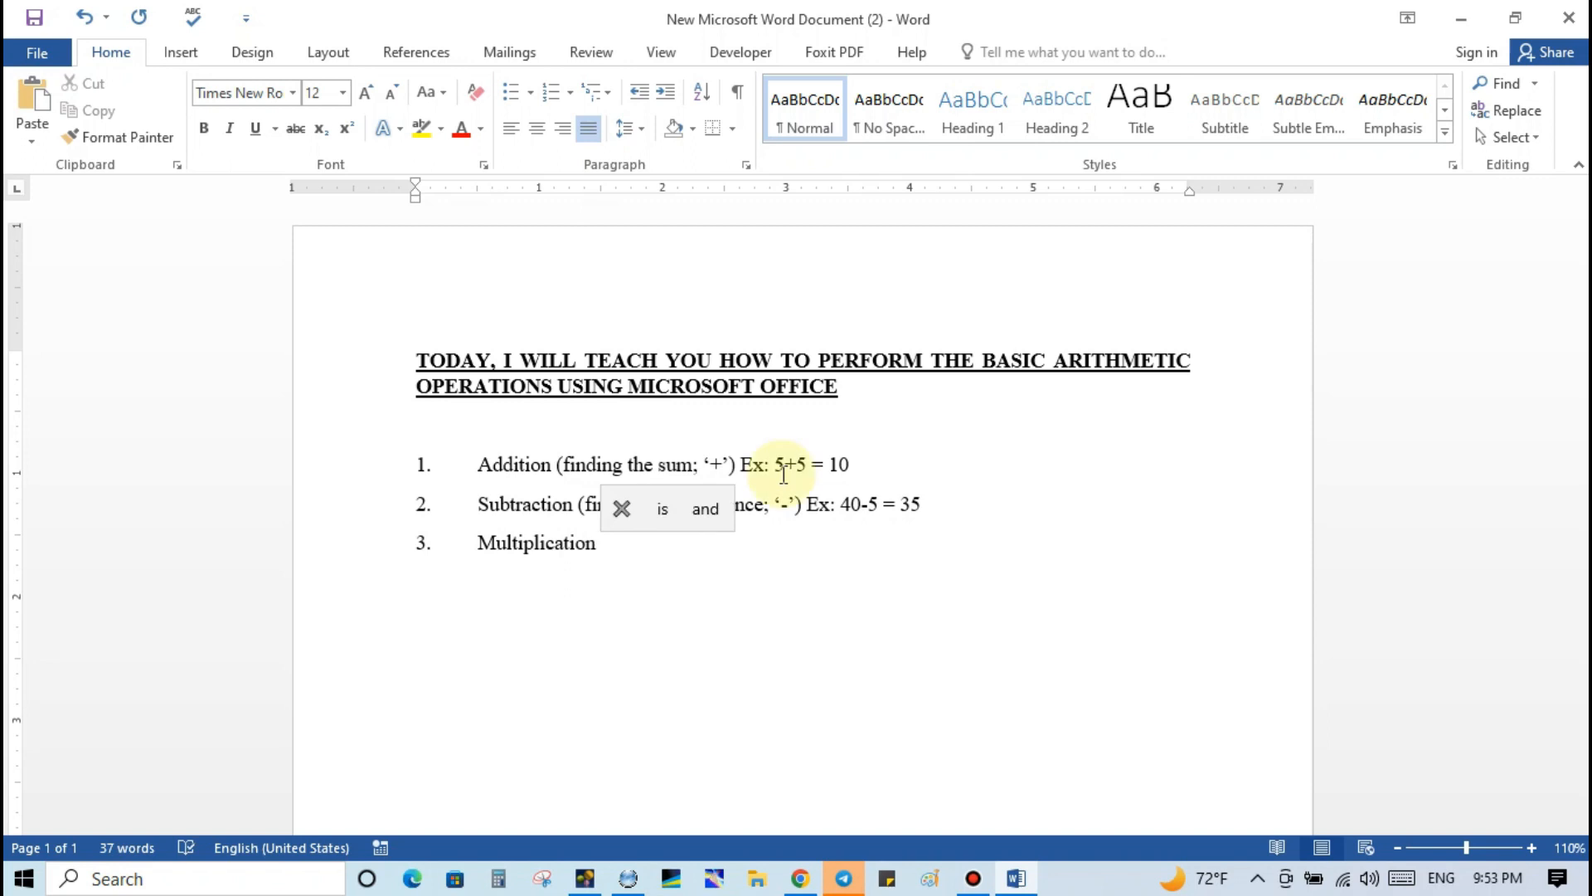
text((fin)
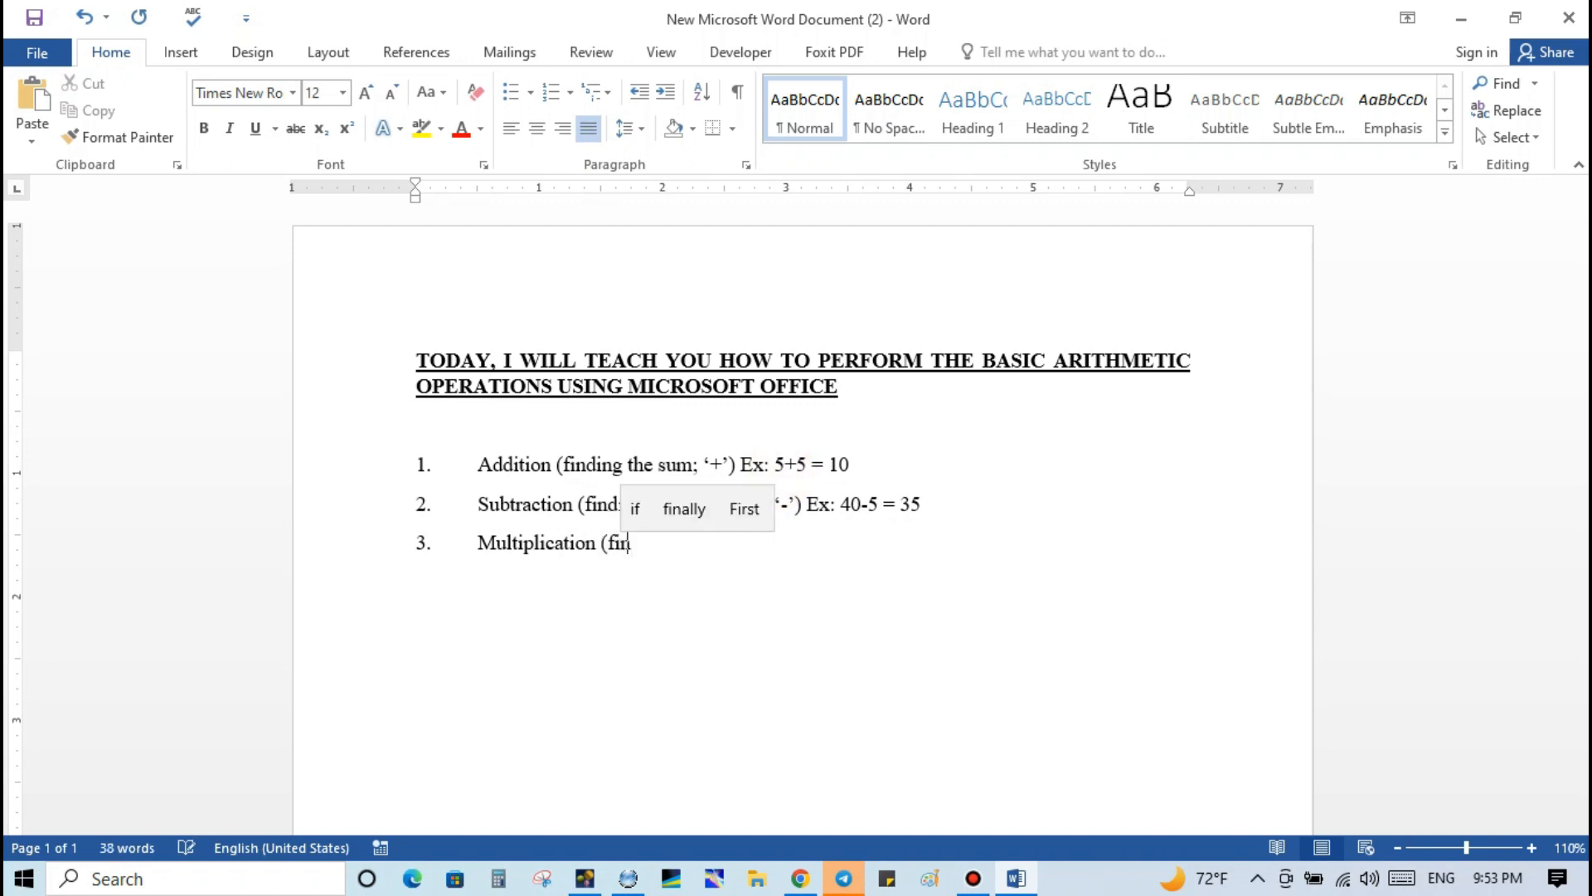
text(ding )
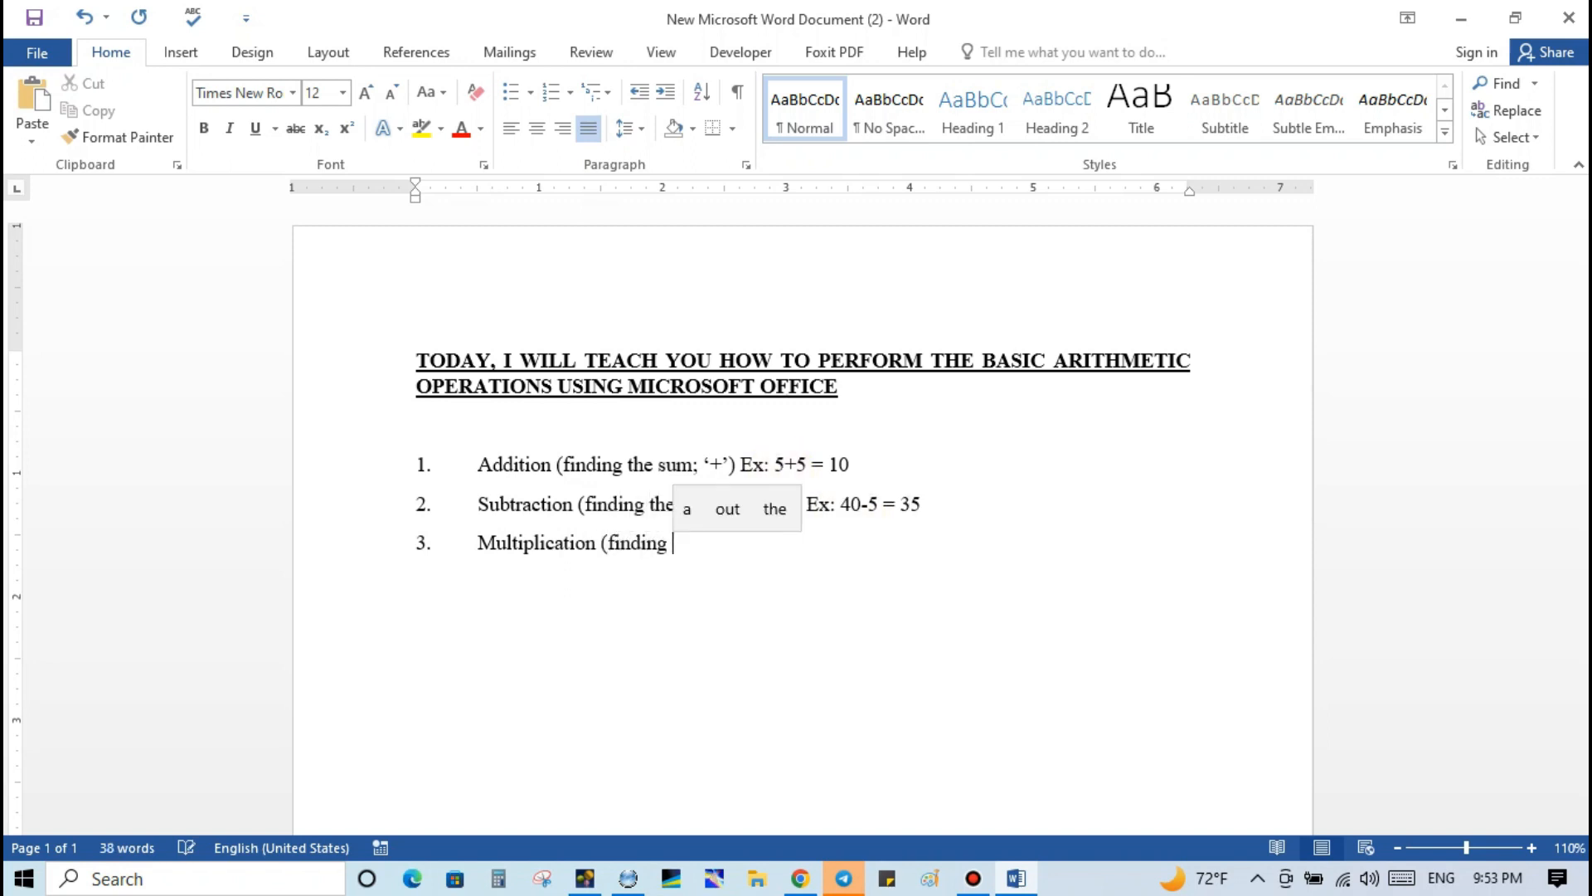
text(the)
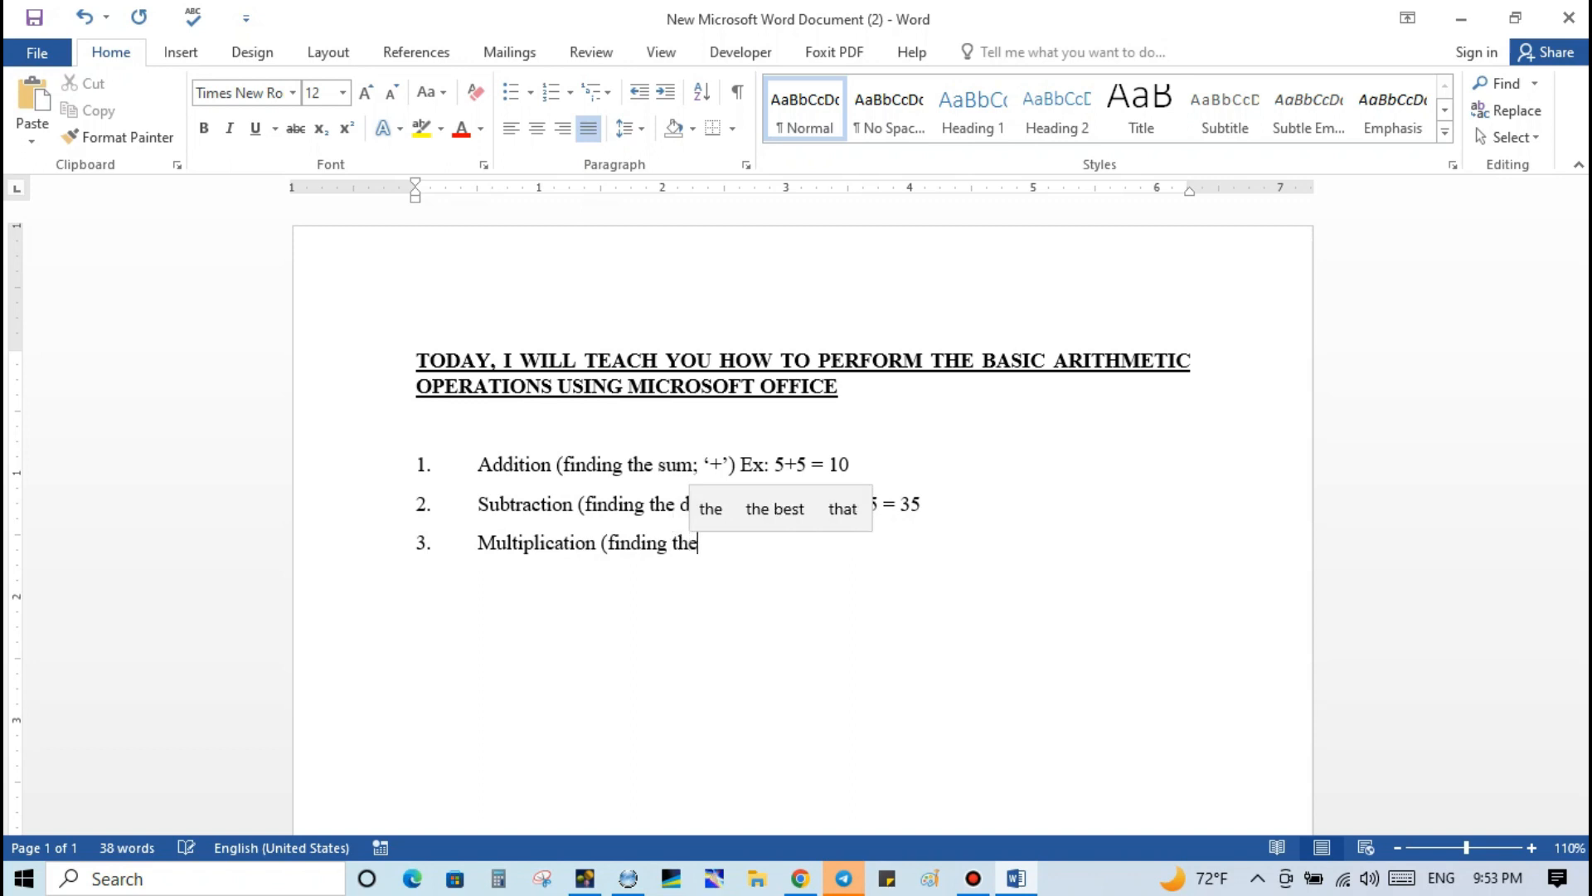
text( pro)
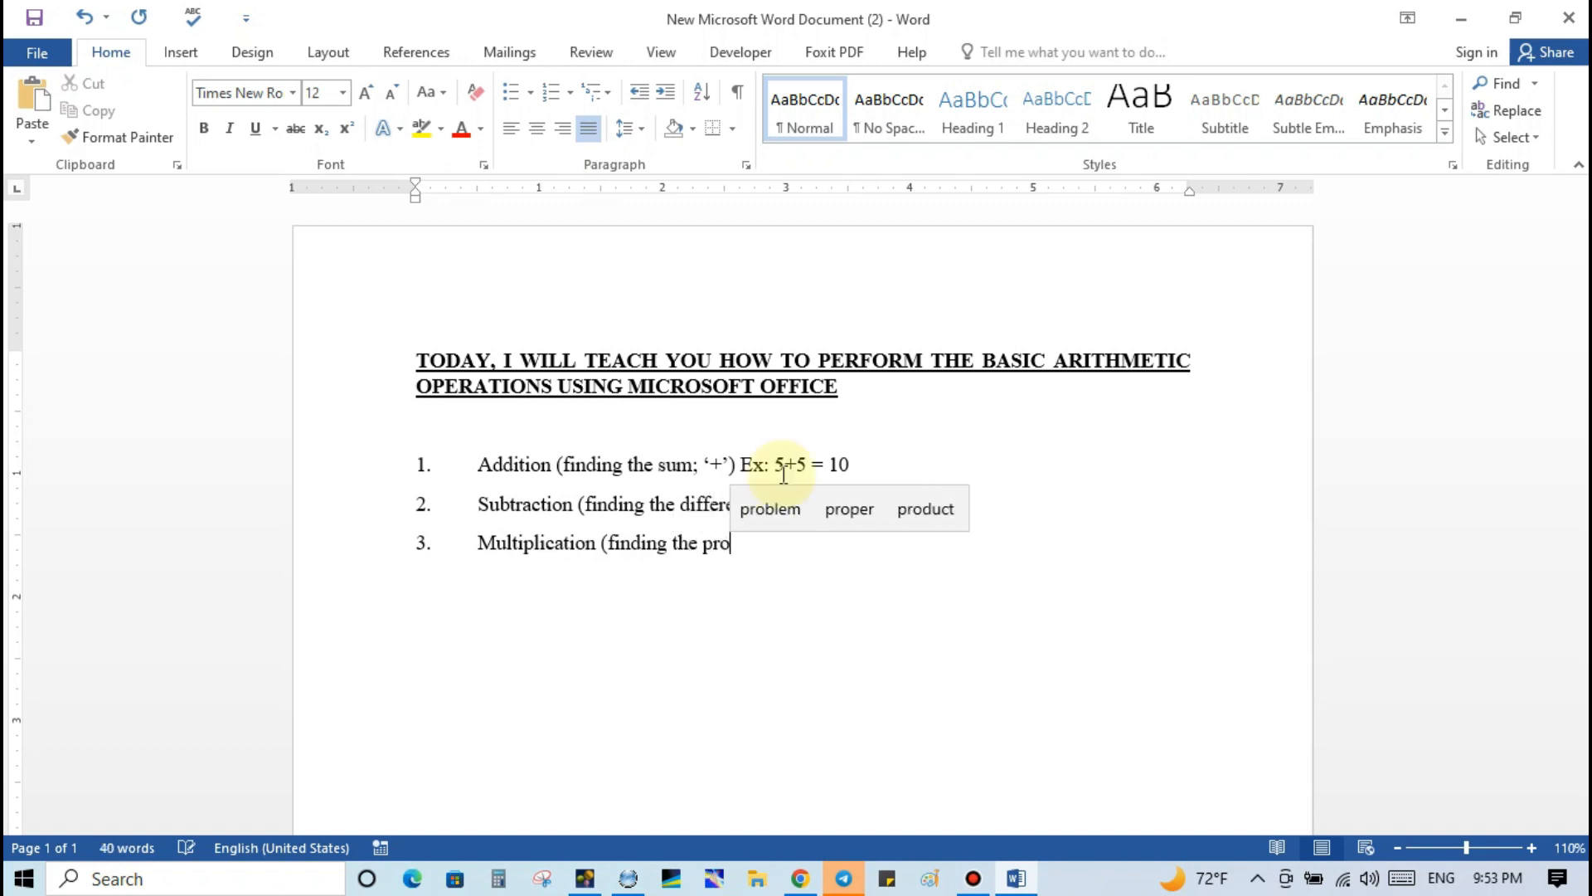
text(duct)
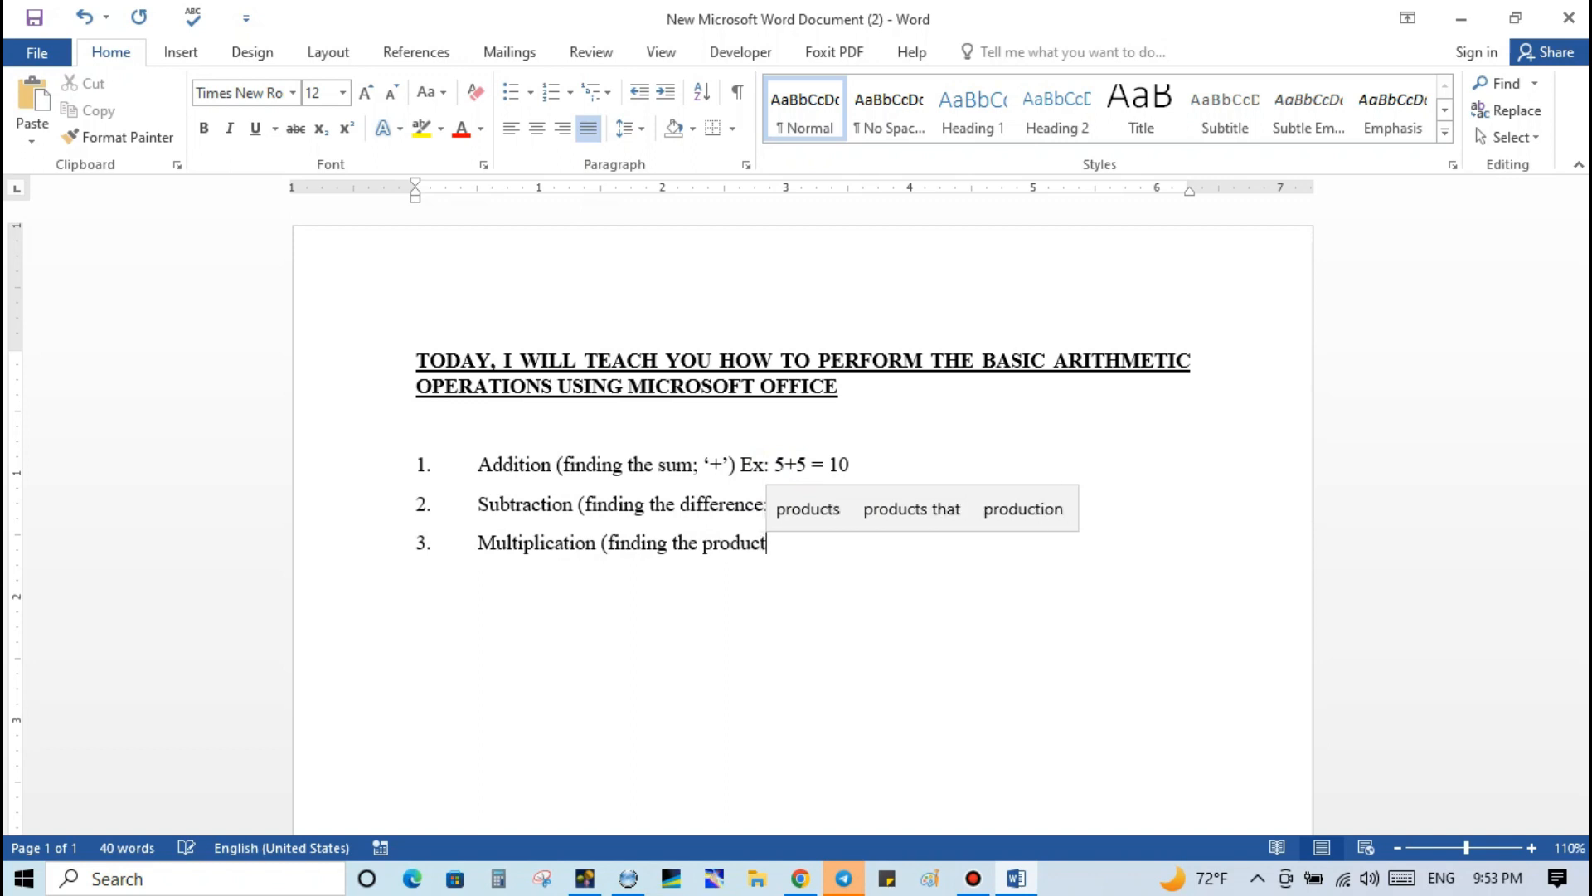
text(;)
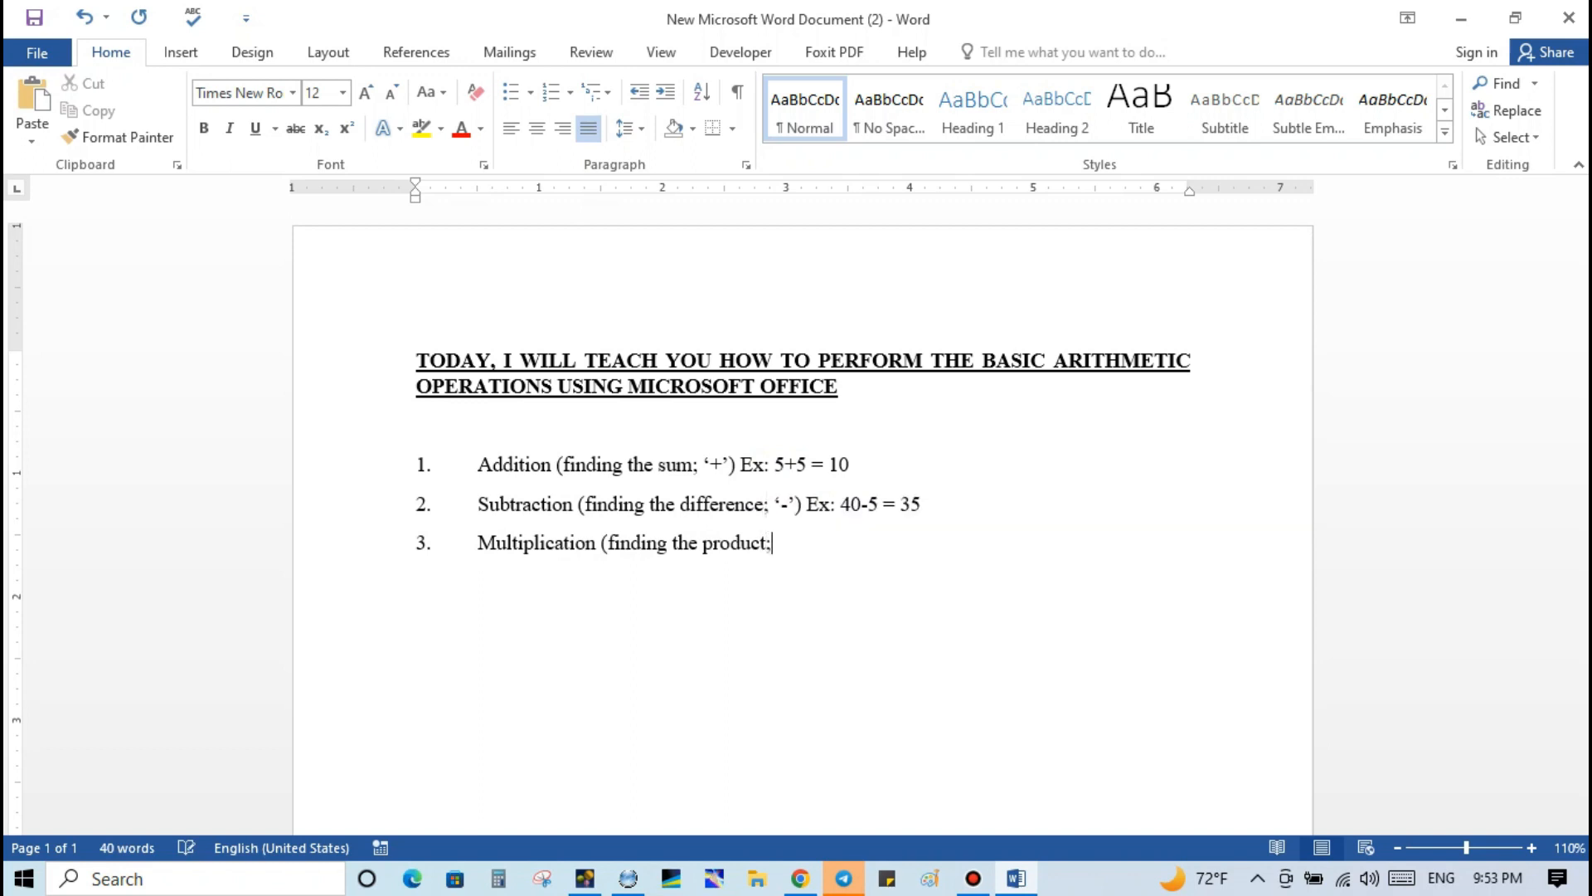
Continue the Multiplication item with the operator and example label "‘x’) Ex:", leaving no space before the colon.
text( ')
text(x)
text(')
text() )
text(Ex)
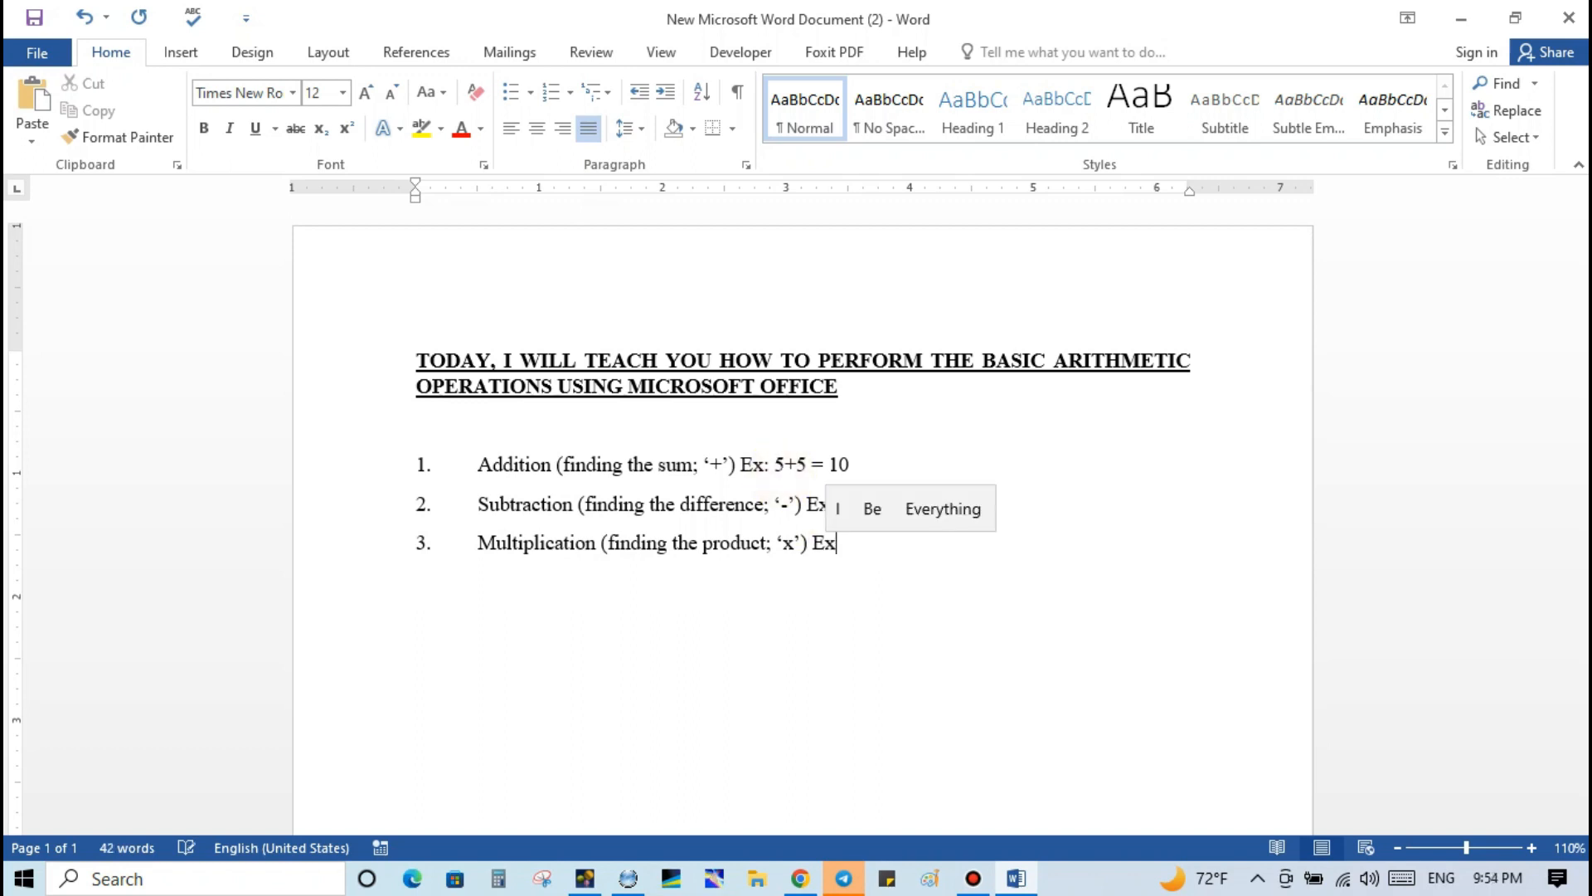
text( :)
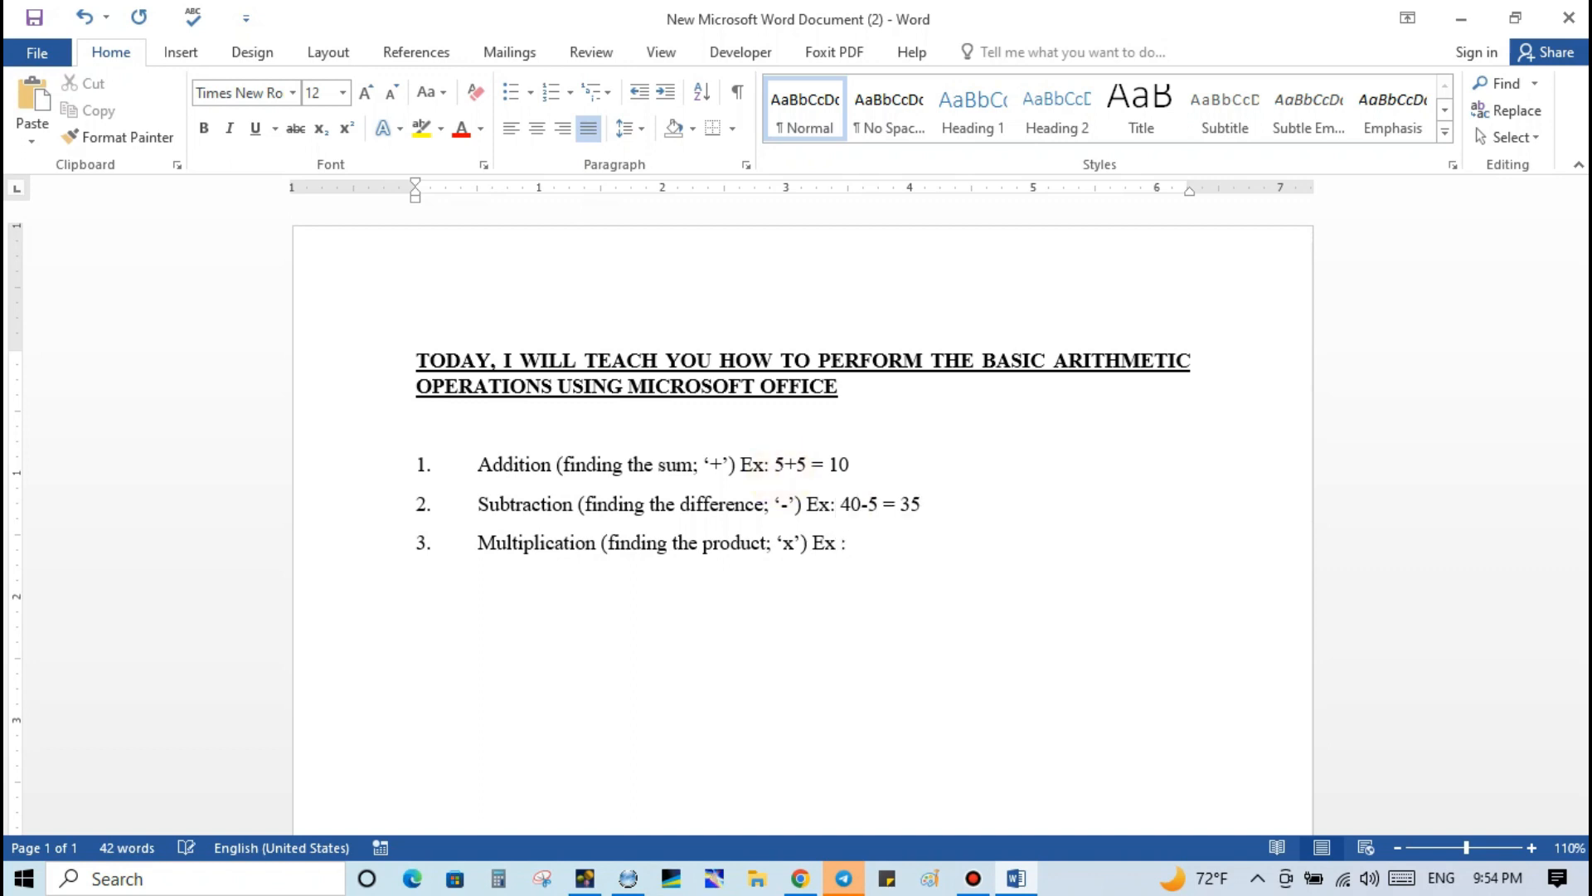
key(BackSpace)
key(BackSpace)
text(: )
Write the example "5*5 = 25" after the Multiplication item's "Ex:" label.
text(5)
text(*)
text(5)
text( =)
text( 25)
Replace the asterisk in the multiplication example with "x" so that it reads "5x5 = 25".
key(Left)
key(Left)
key(Left)
key(Left)
key(Left)
key(Left)
key(BackSpace)
text(x)
Start the fourth numbered item on a new line below Multiplication as "4. Division", with a tab gap after the number.
click(947, 532)
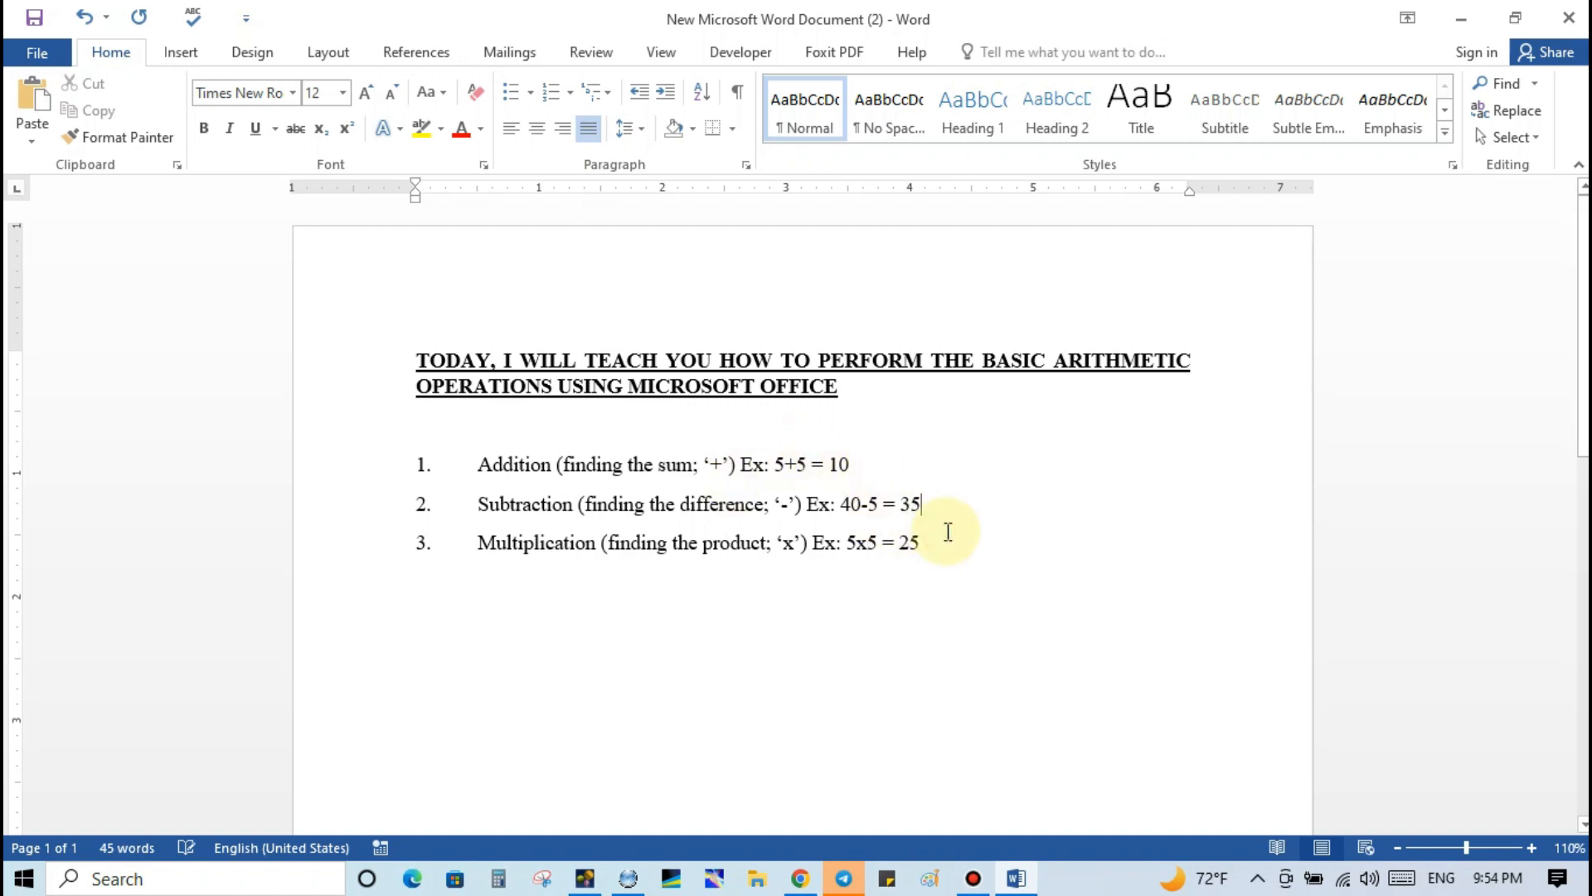
click(925, 540)
key(Return)
key(Return)
text(4.)
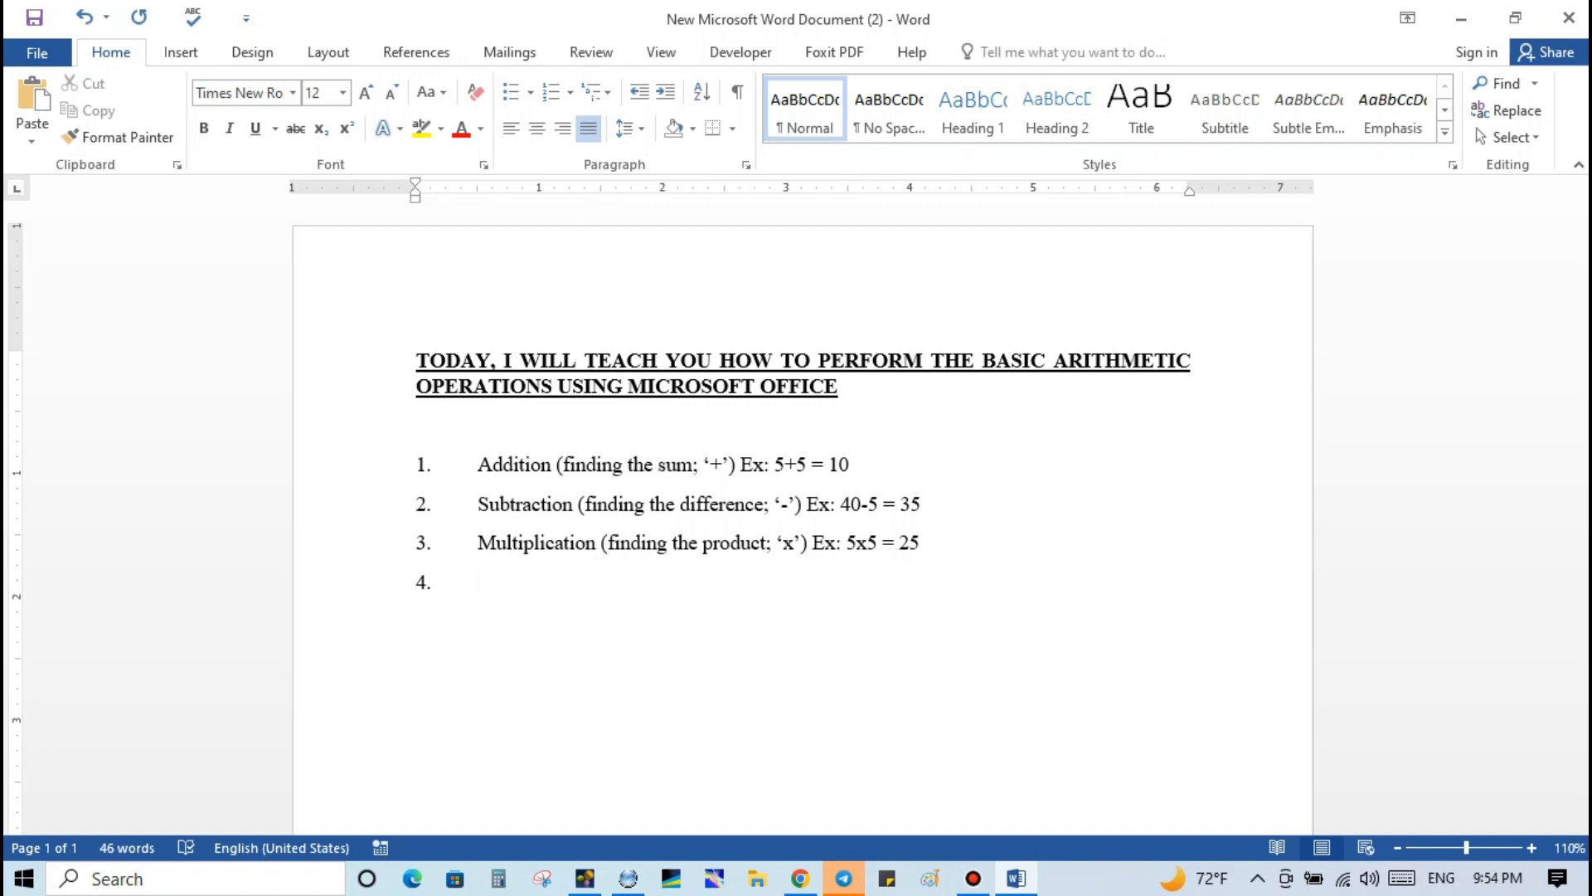
text(Di)
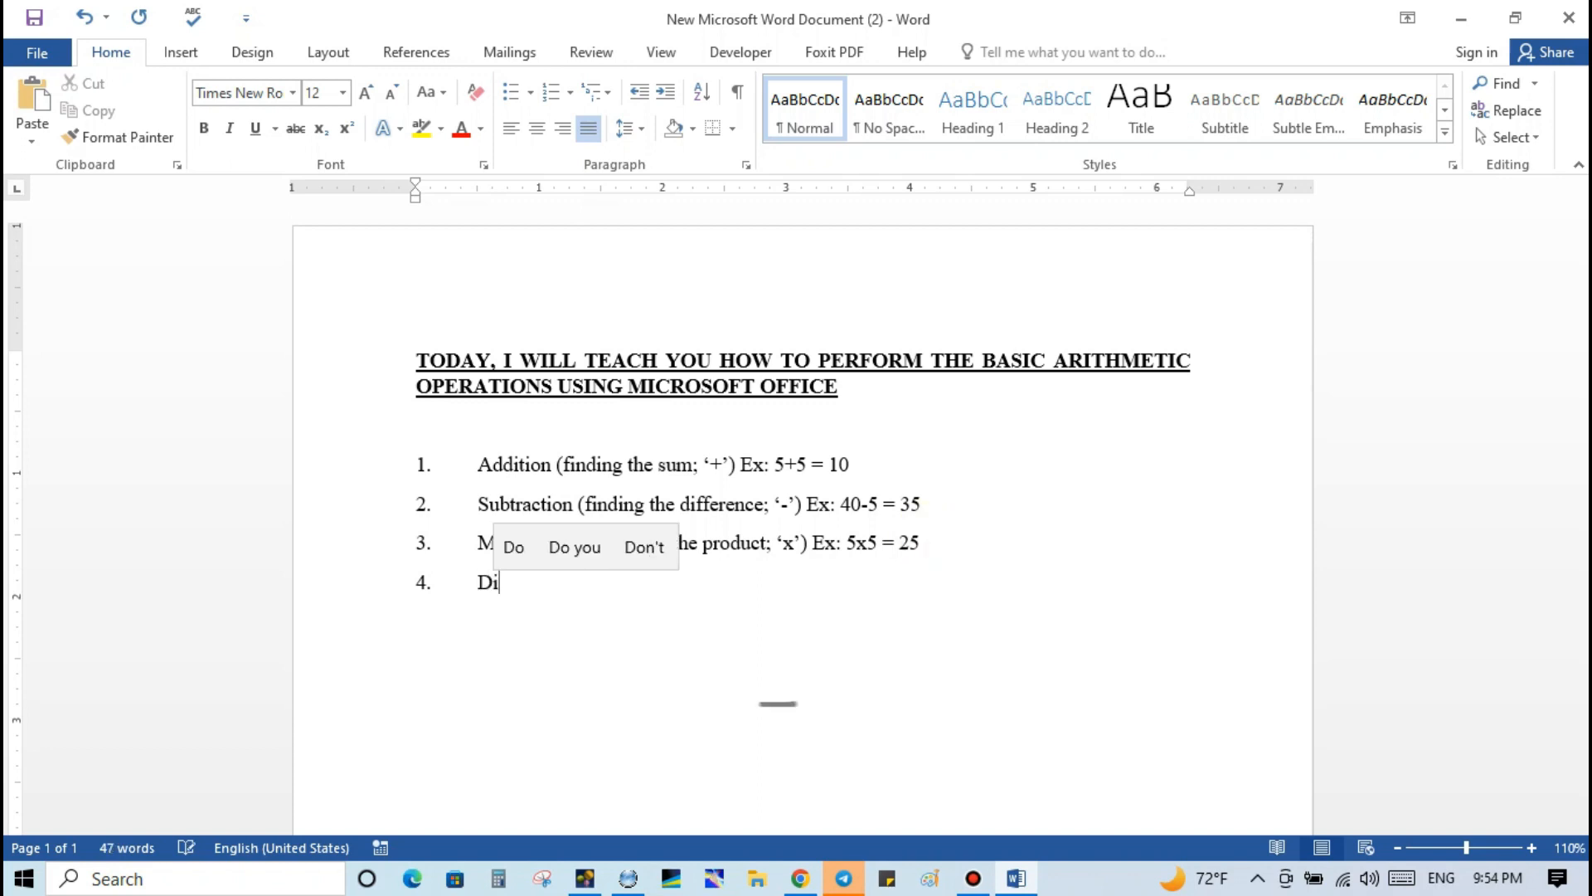
text(vi)
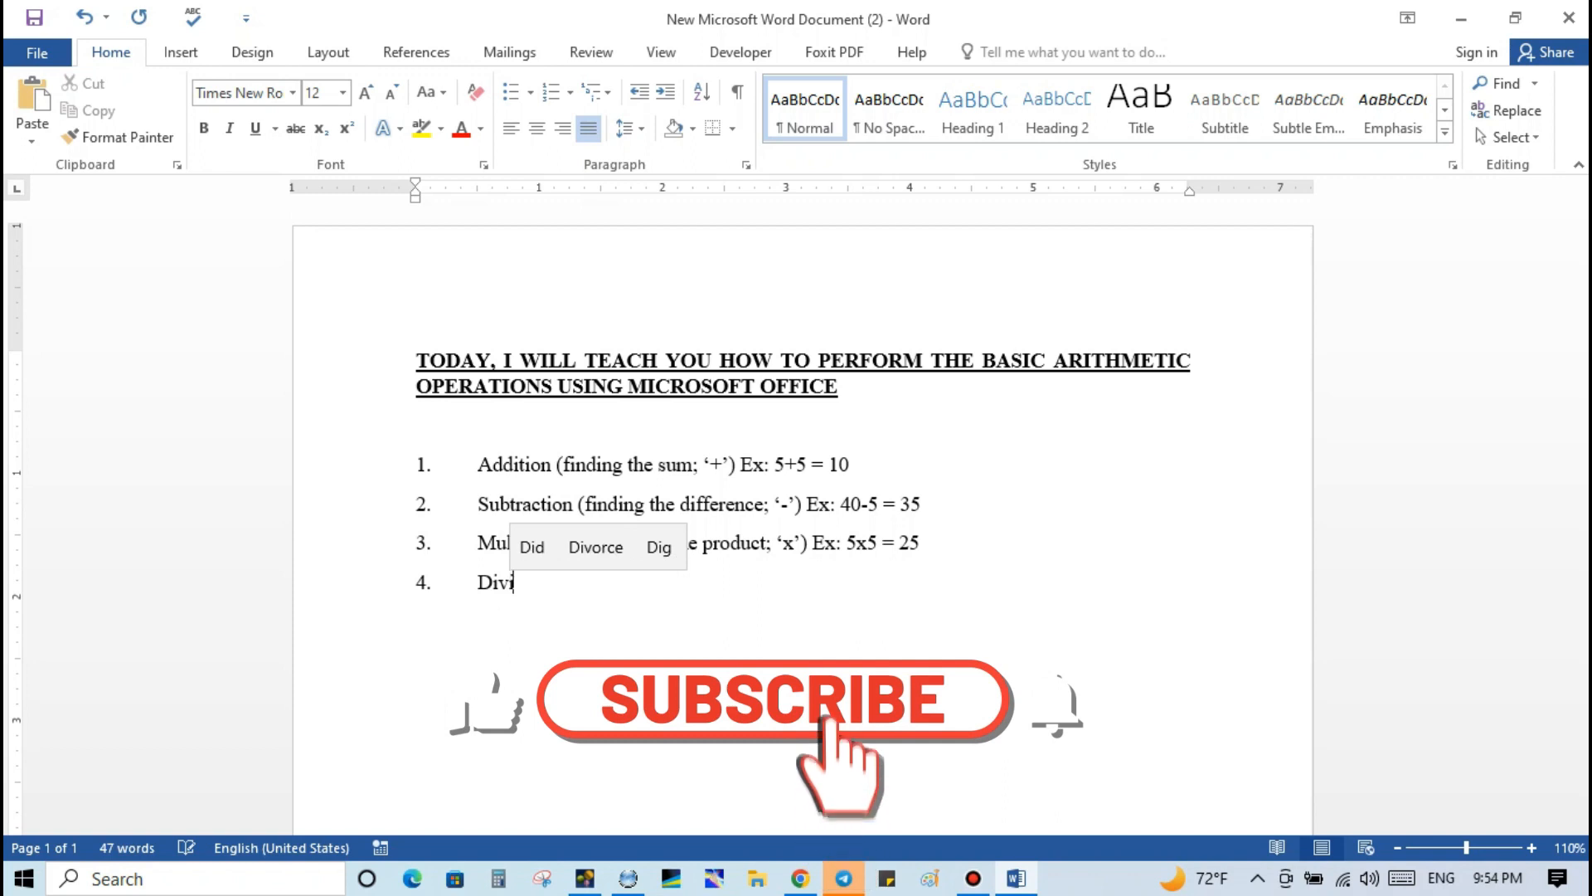
text(sion)
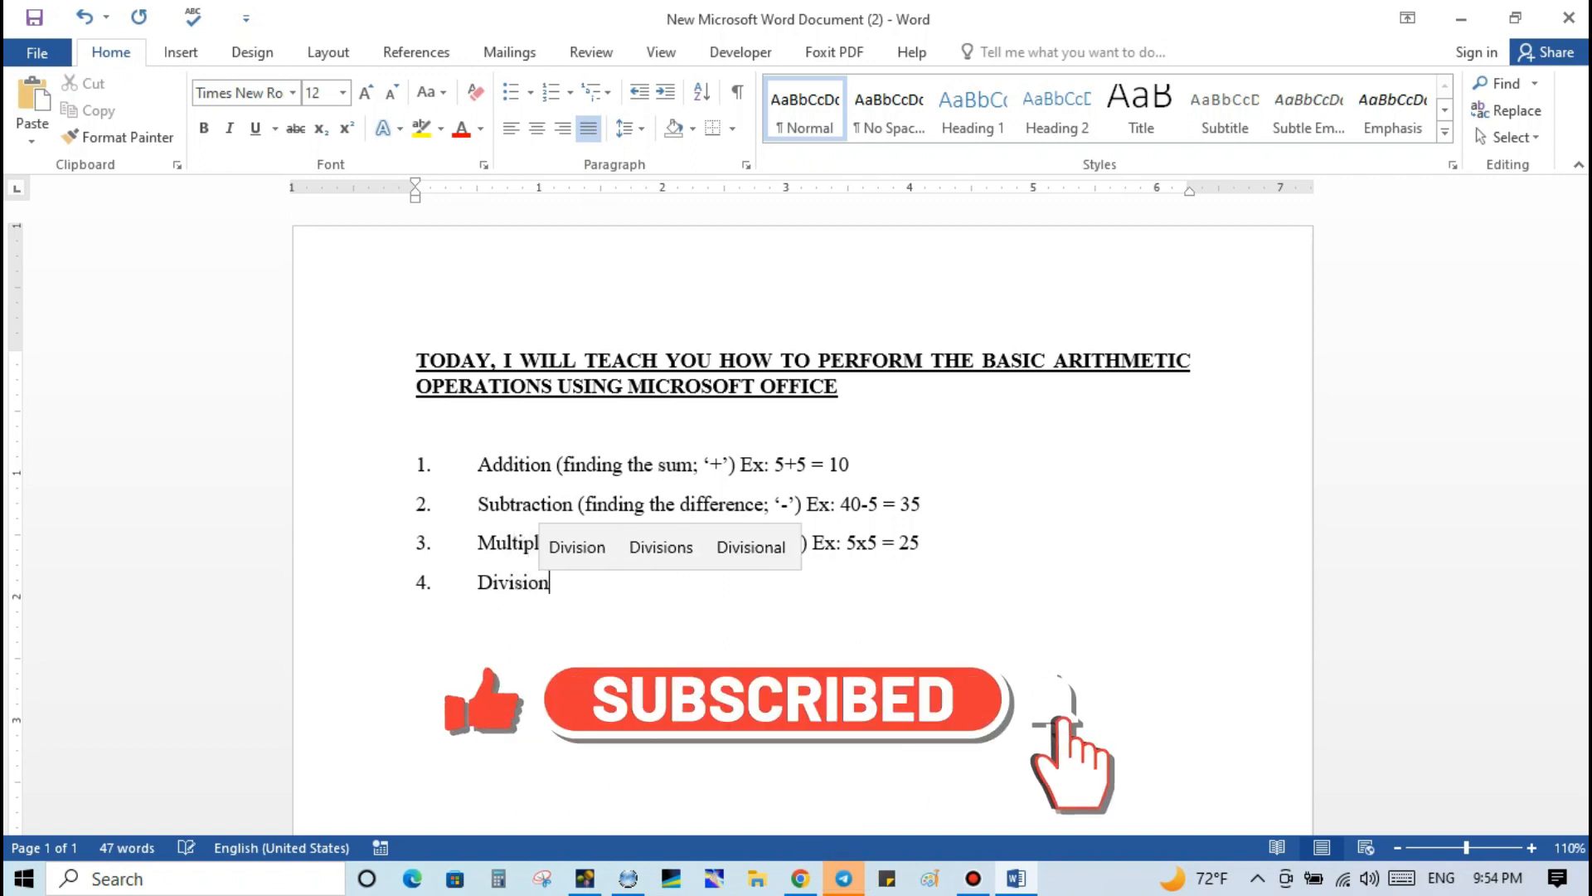
Continue the Division item with the opening of its explanation, "(finding the quotient".
text( ()
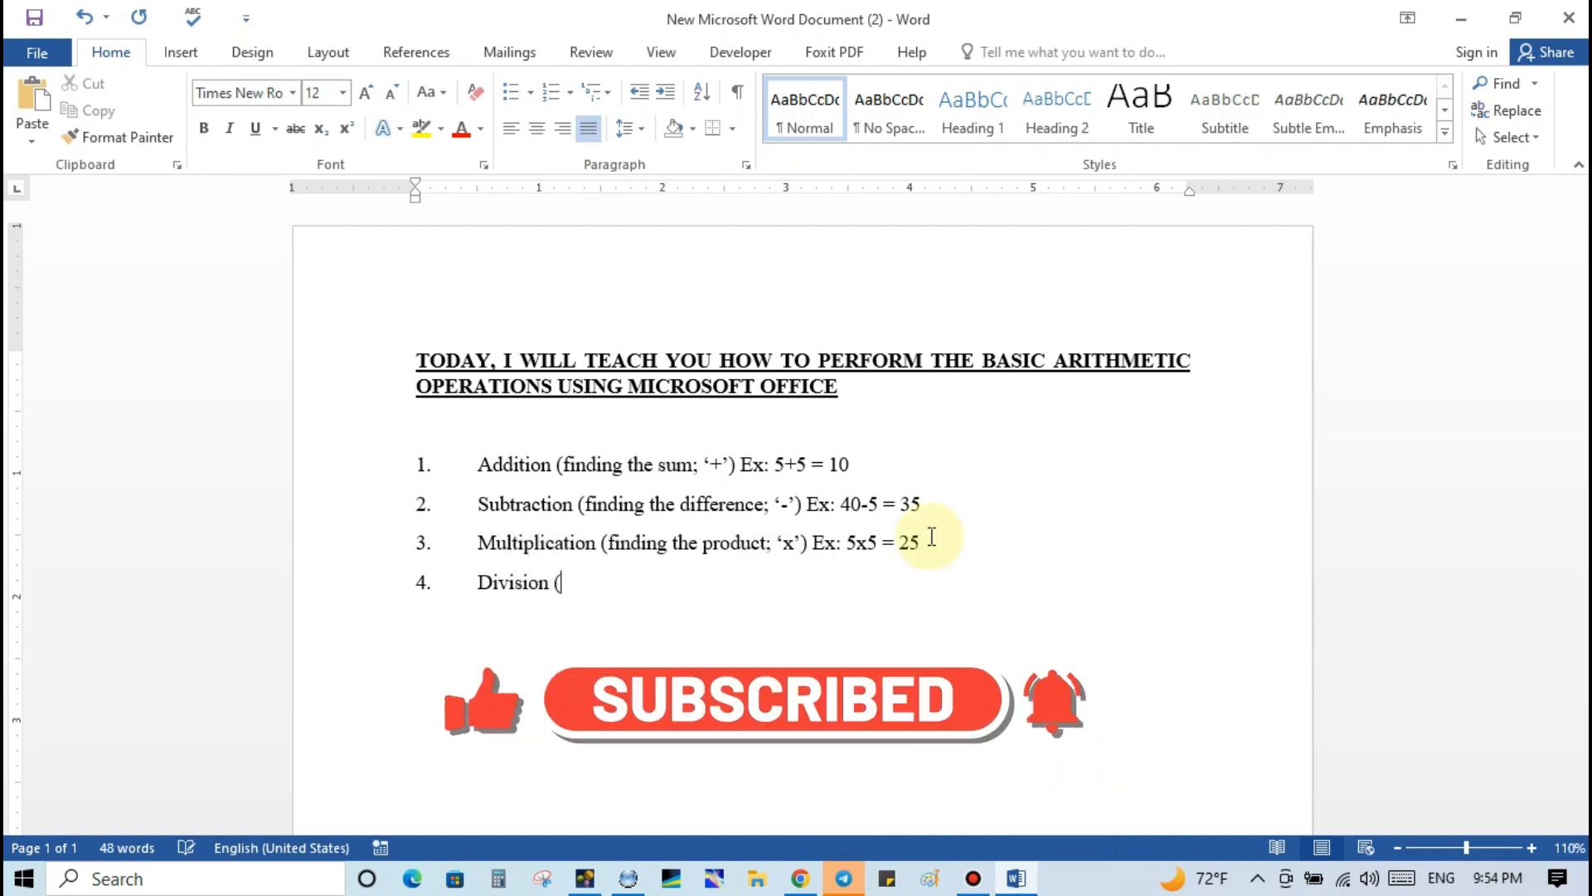
text(findi)
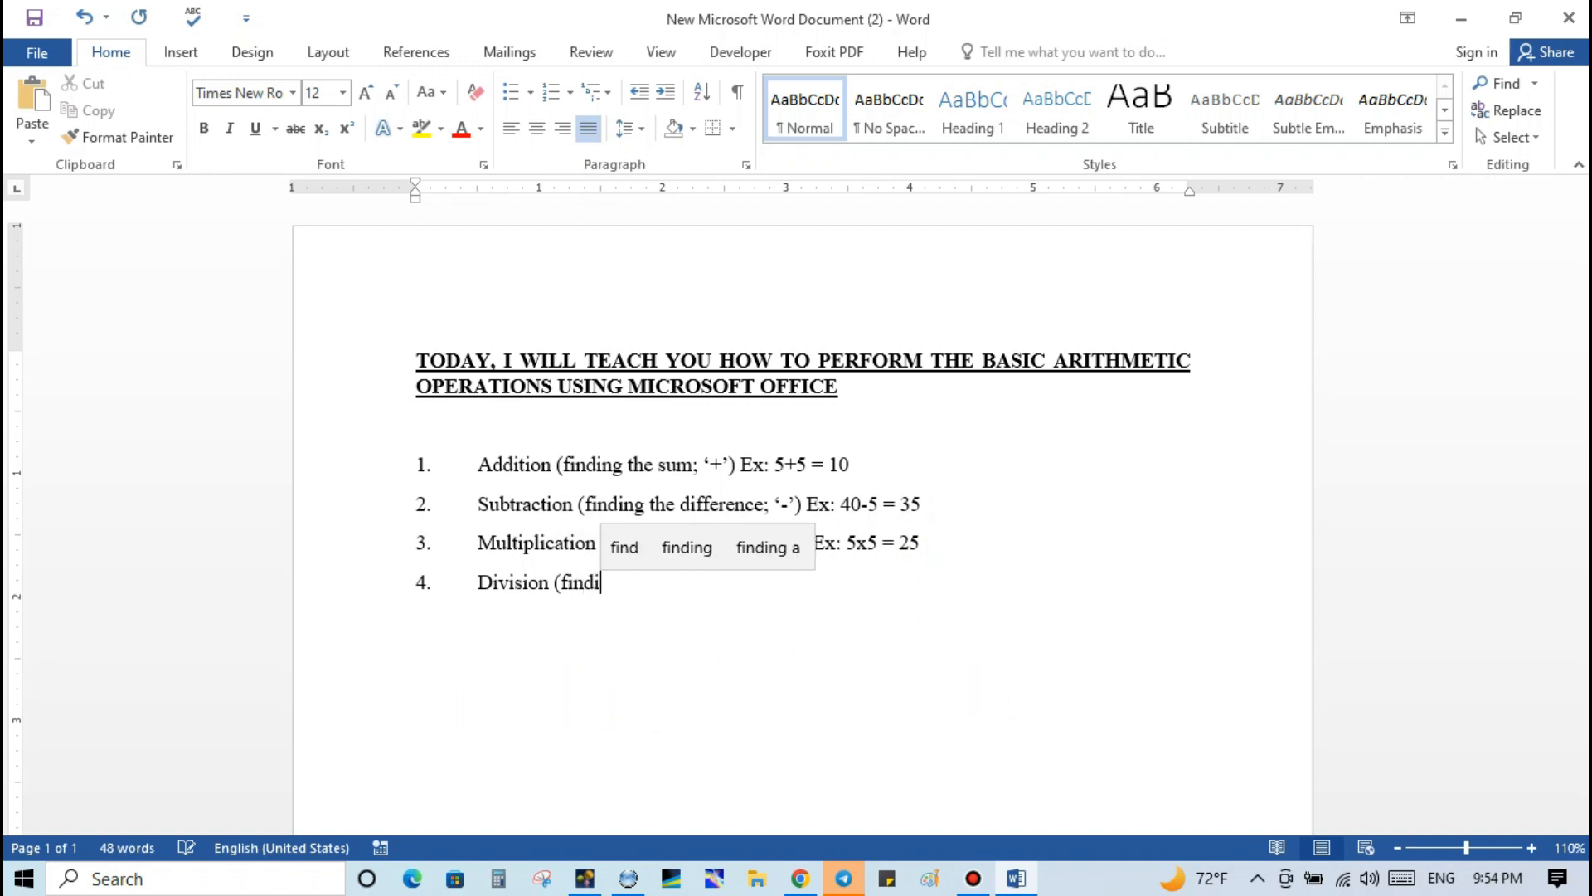
text(ng t)
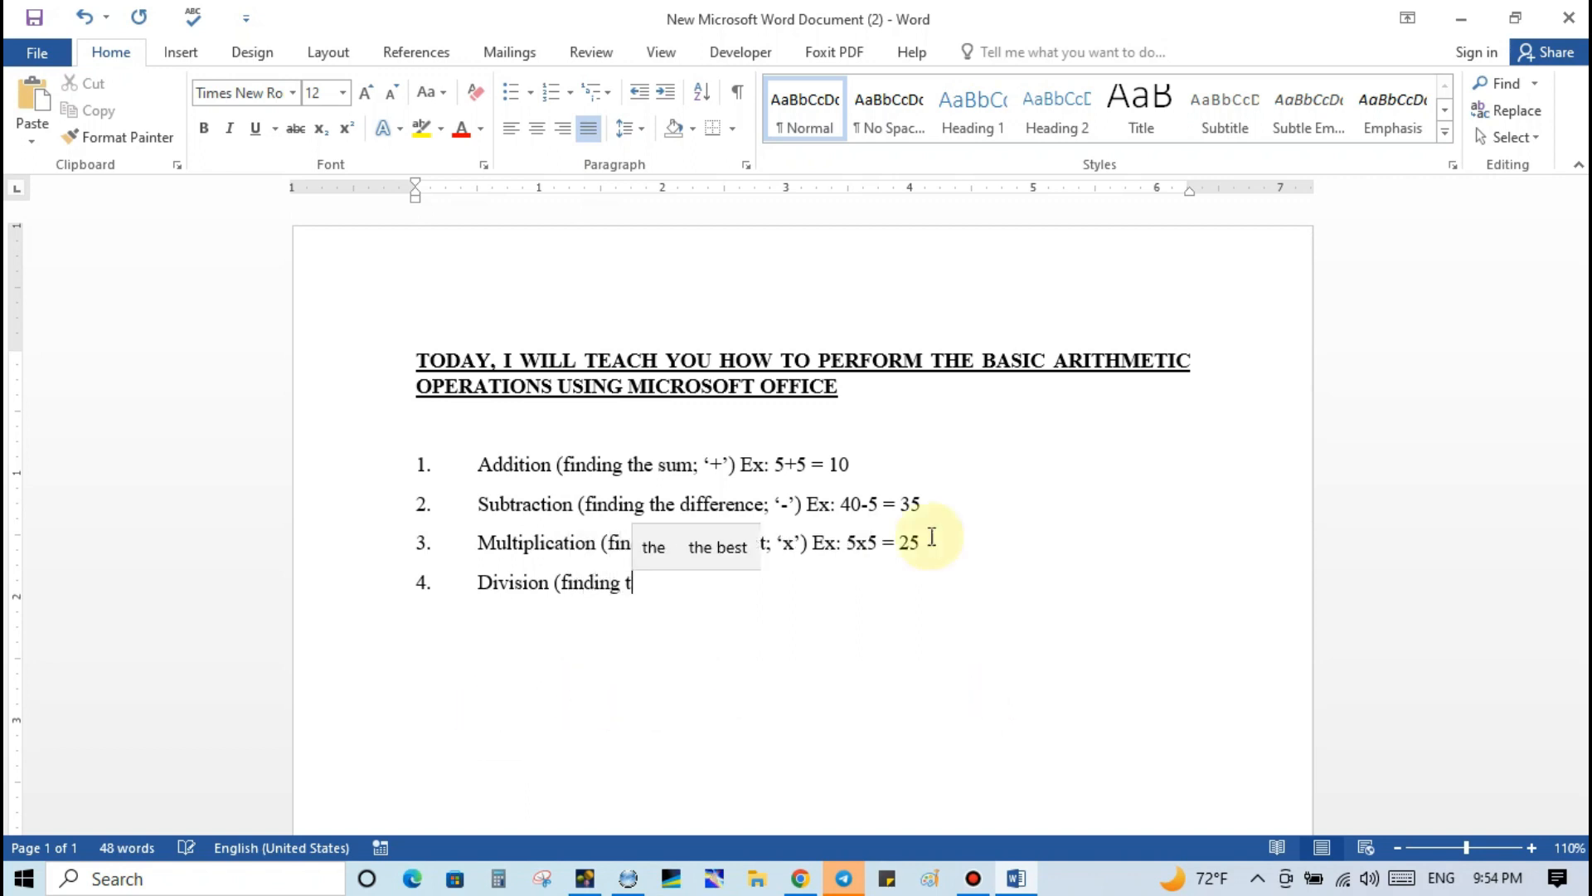
text(he )
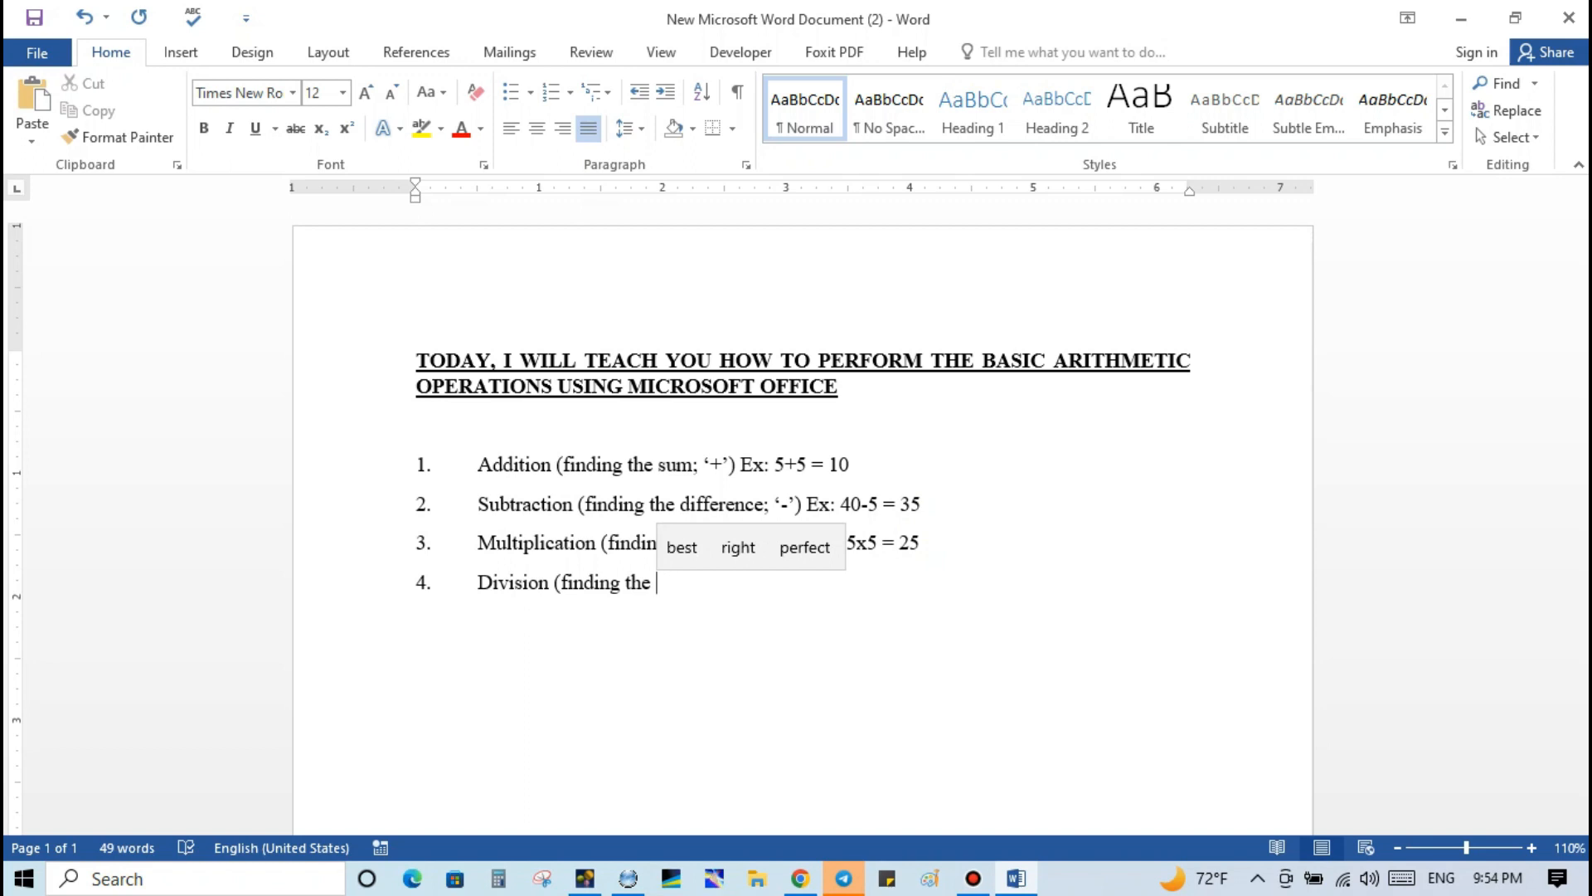
text(qu)
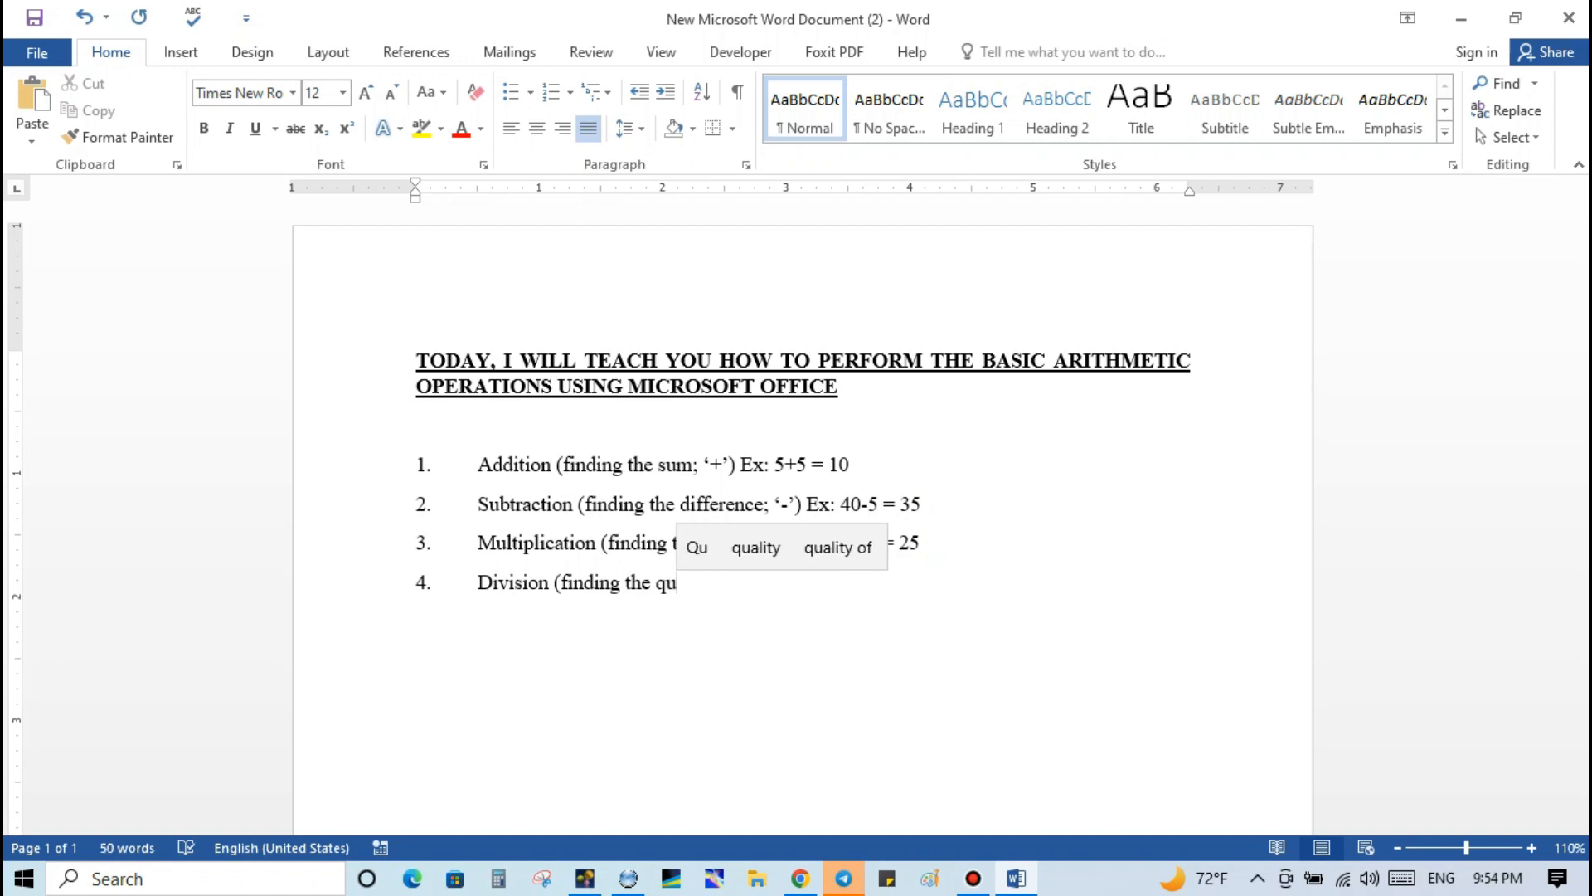
text(oti)
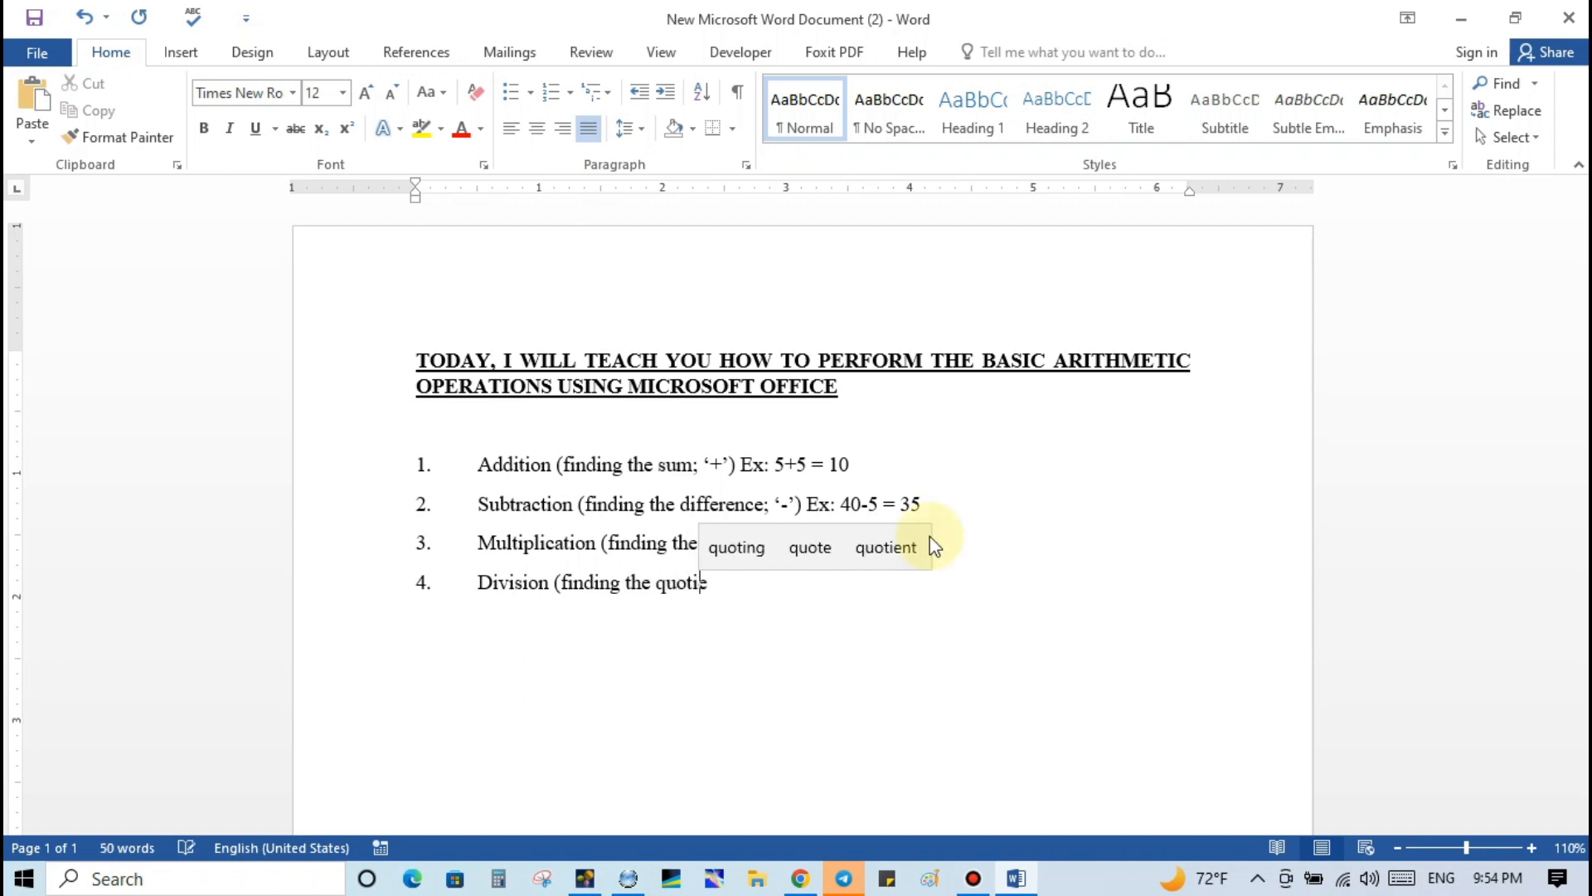
text(ent)
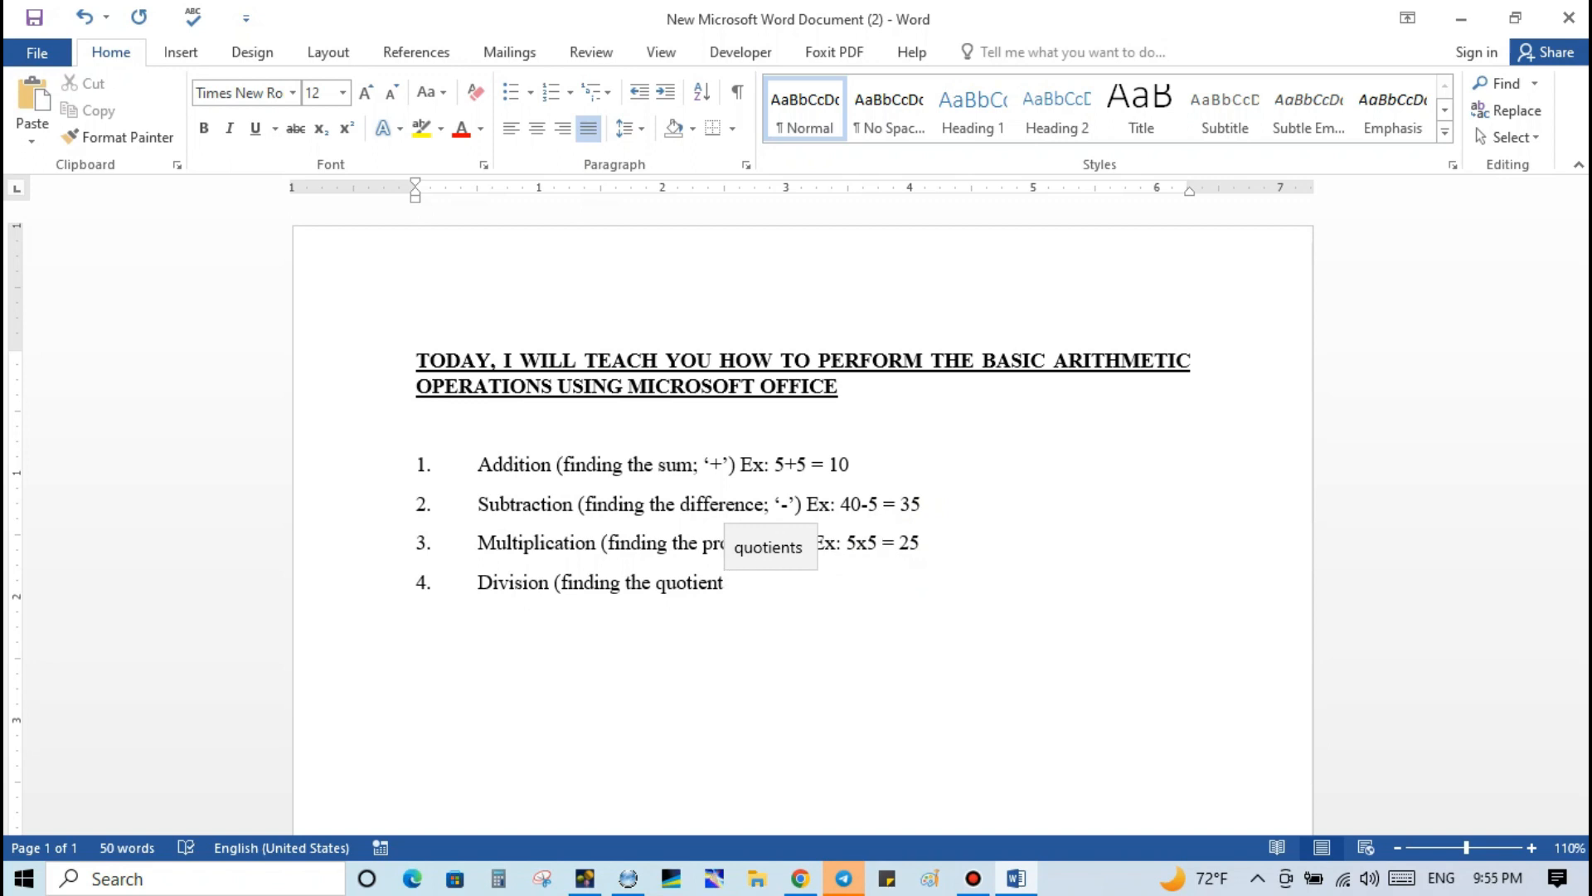
Complete the Division item with the operator and worked example "; ‘/’) Ex; 10/2 = 5".
text(;)
text( '')
key(Left)
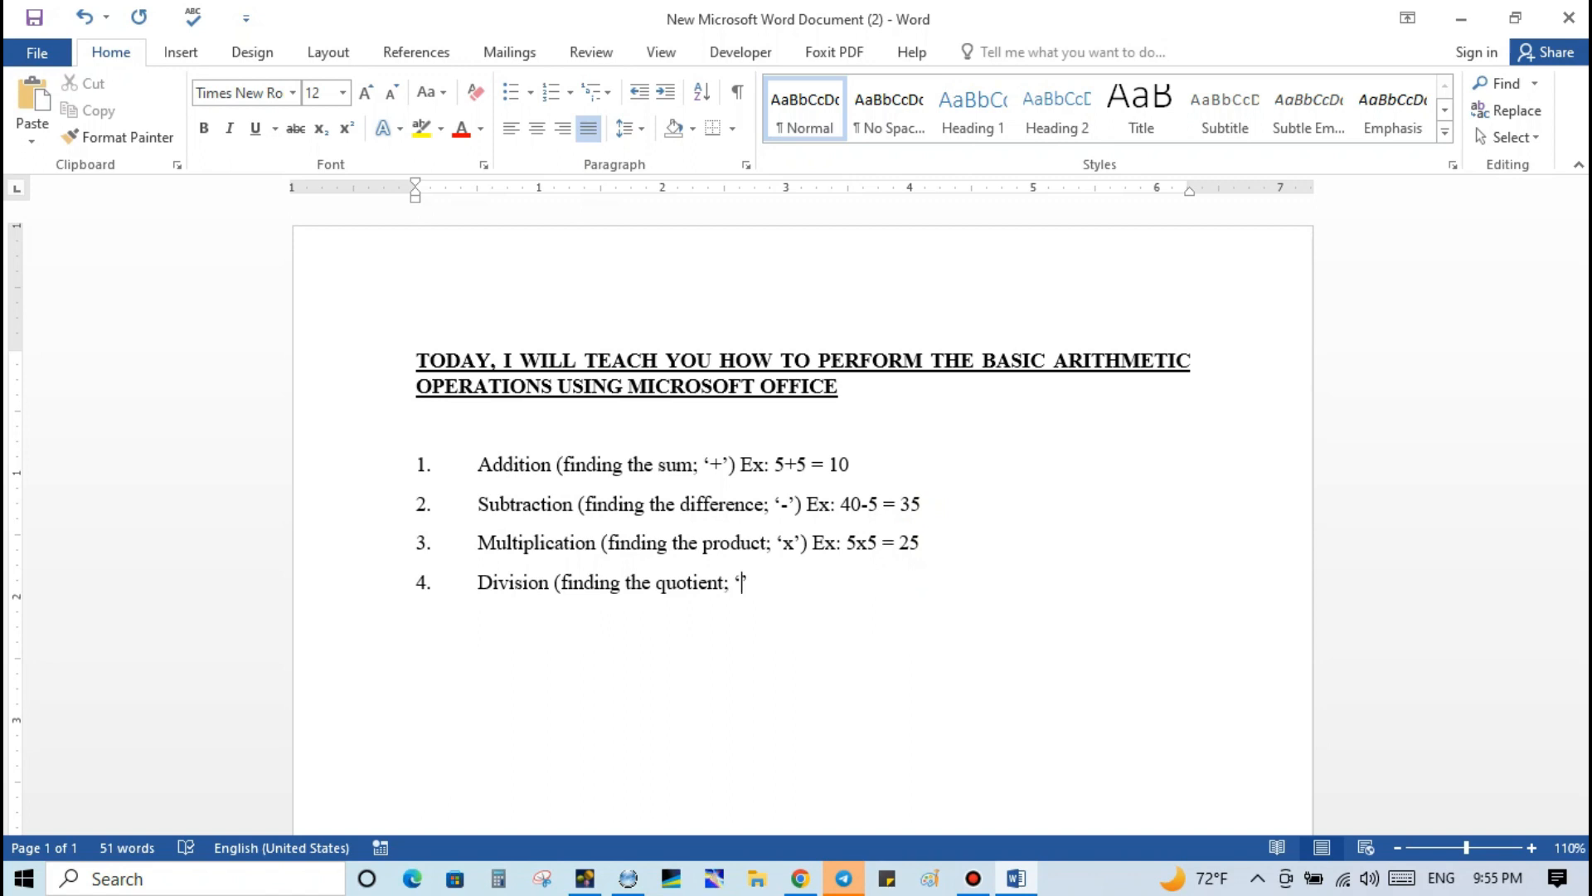
text(/)
key(Right)
text() Ex)
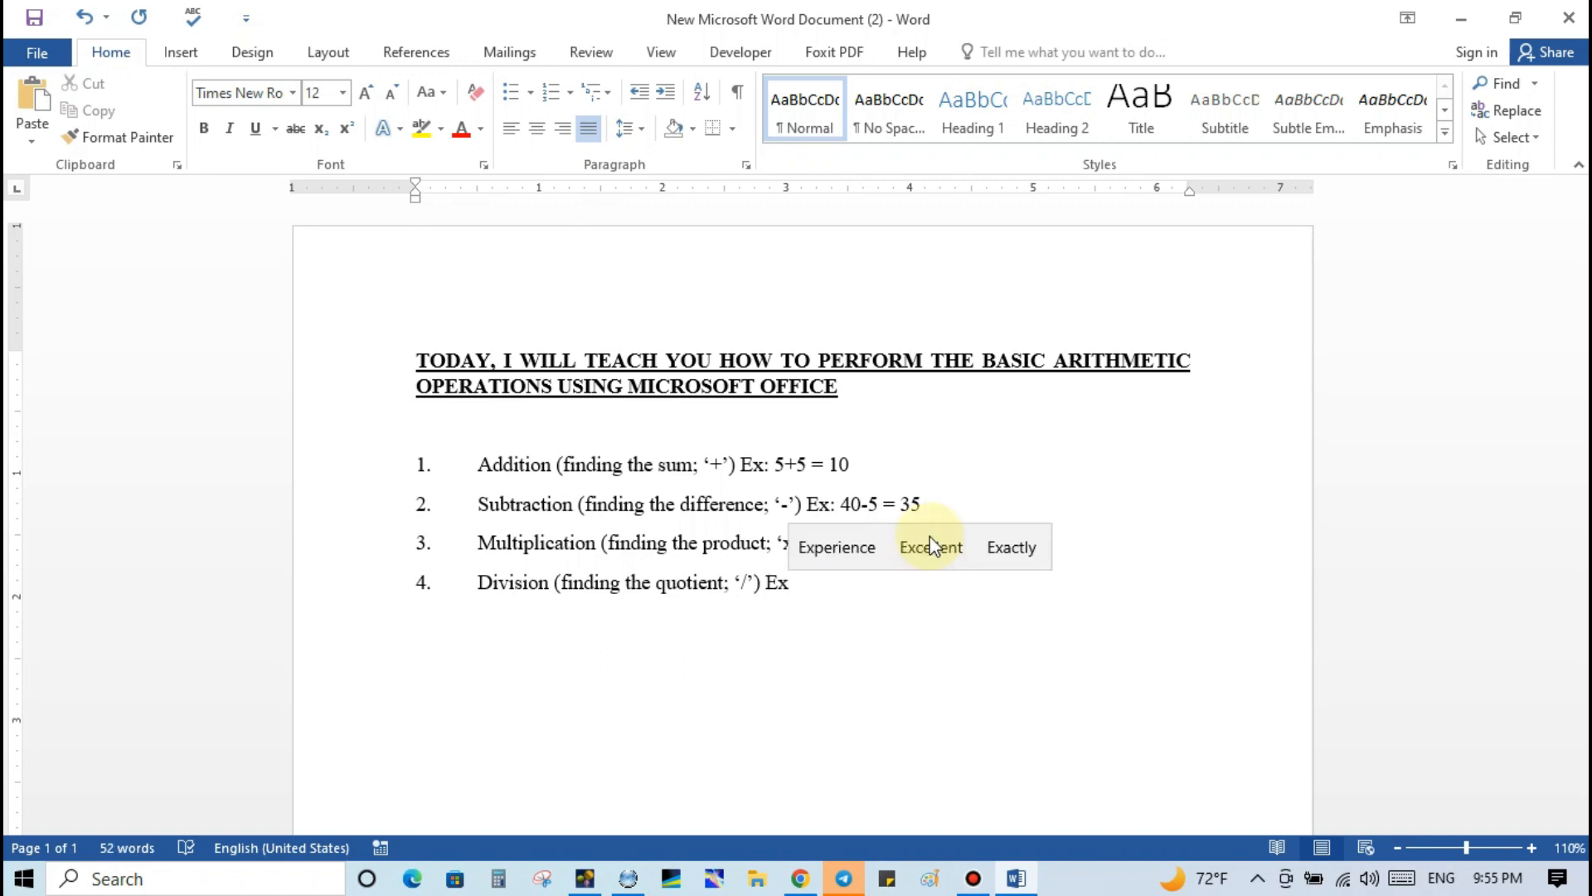
text(; )
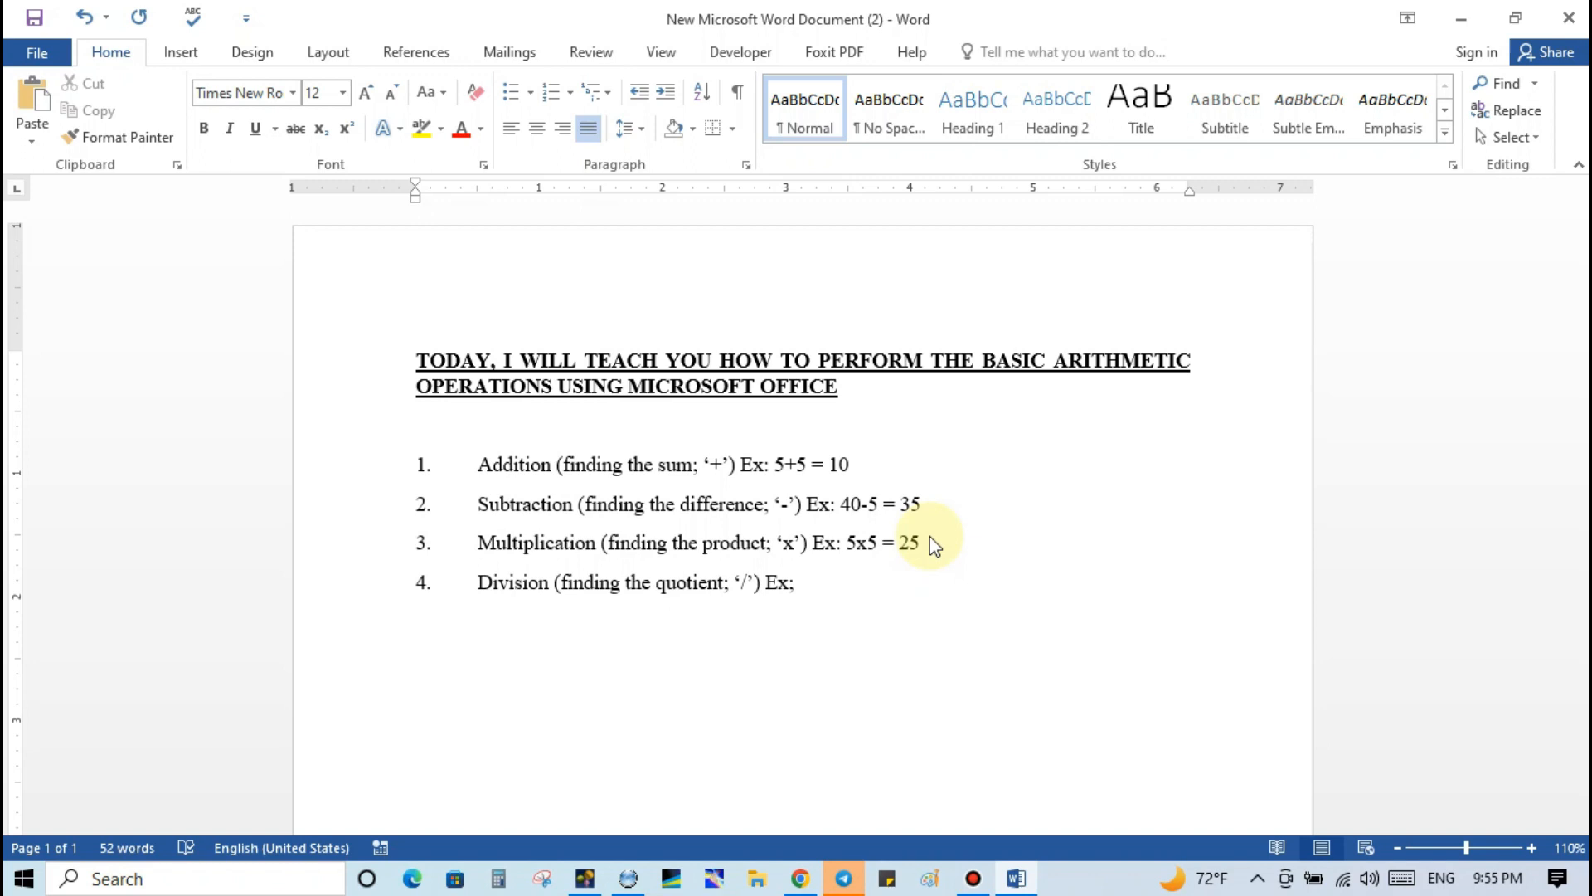
text(10/2 = 5)
Leave a blank line below the Division item and write the line "There are two methods".
key(Return)
text(Th)
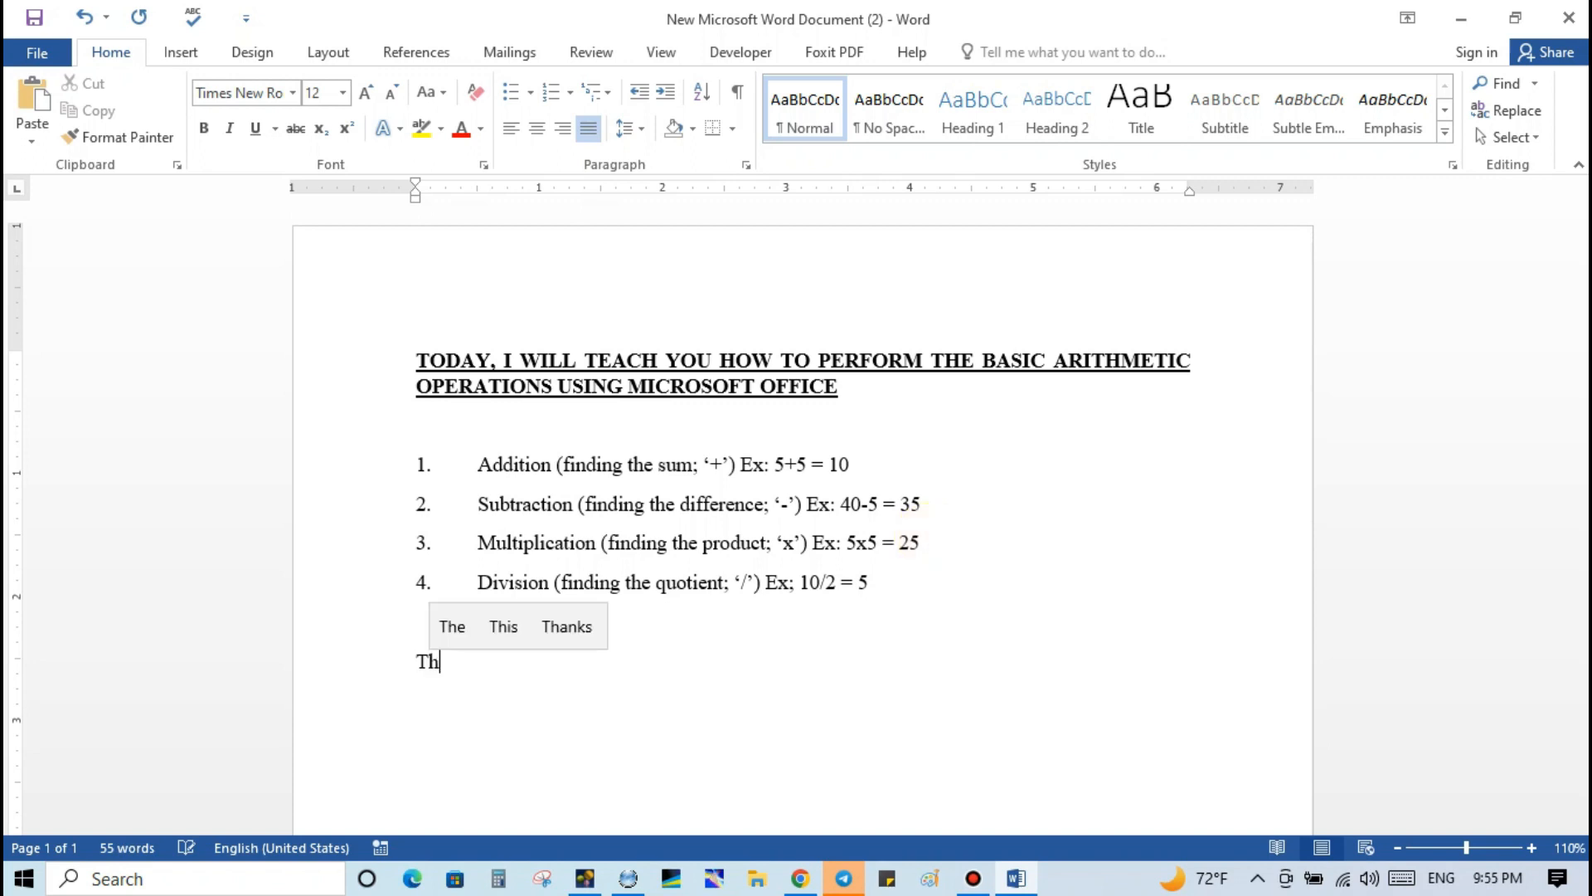
text(ere are )
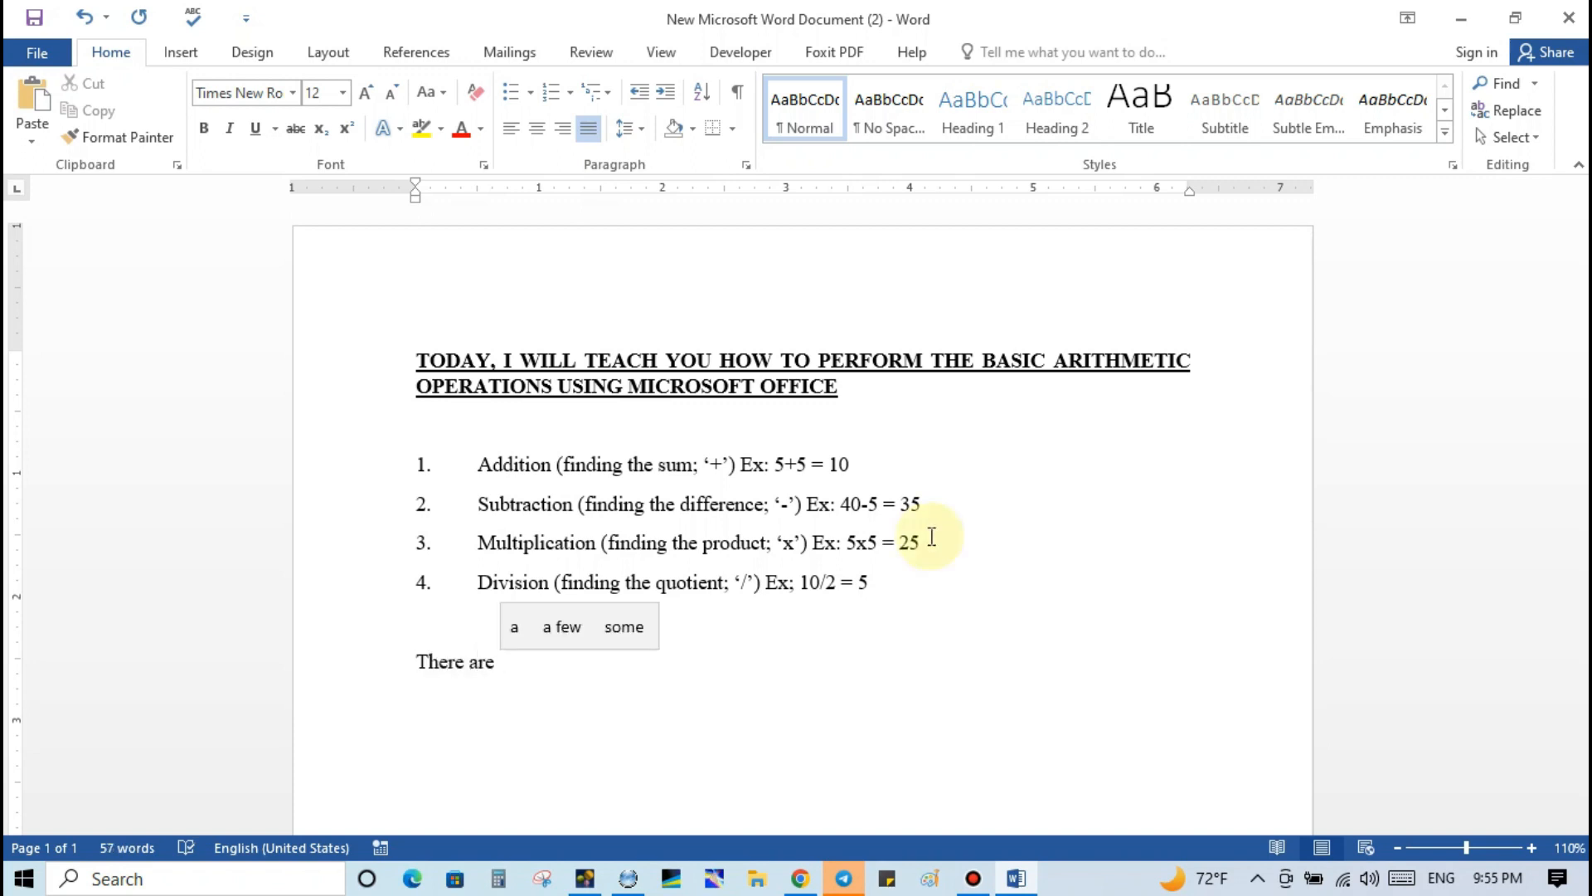
text(tw)
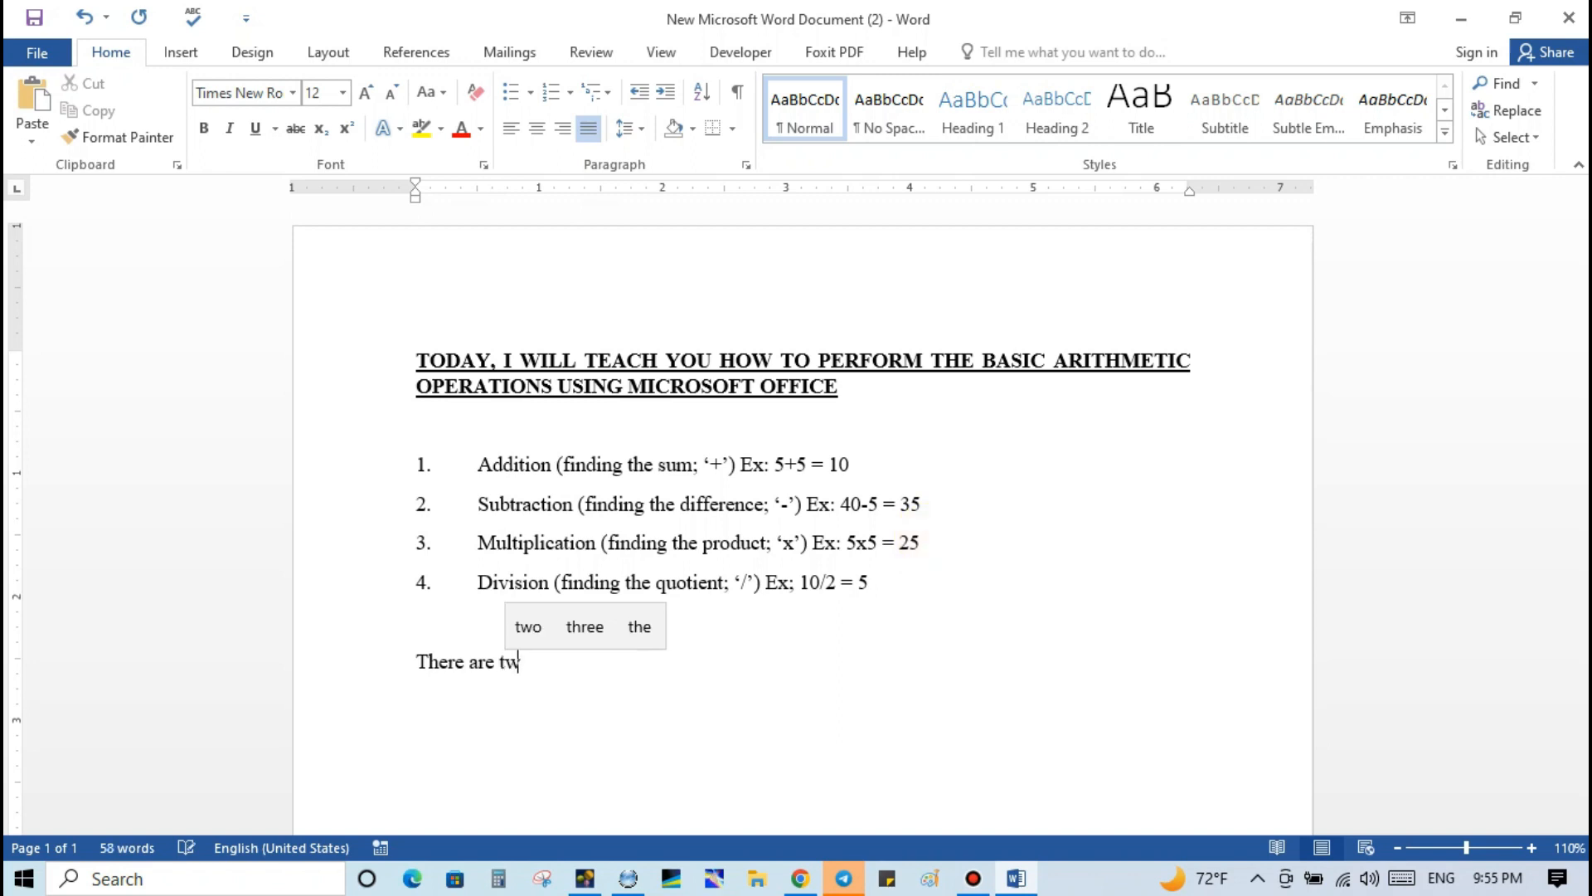
text(o m)
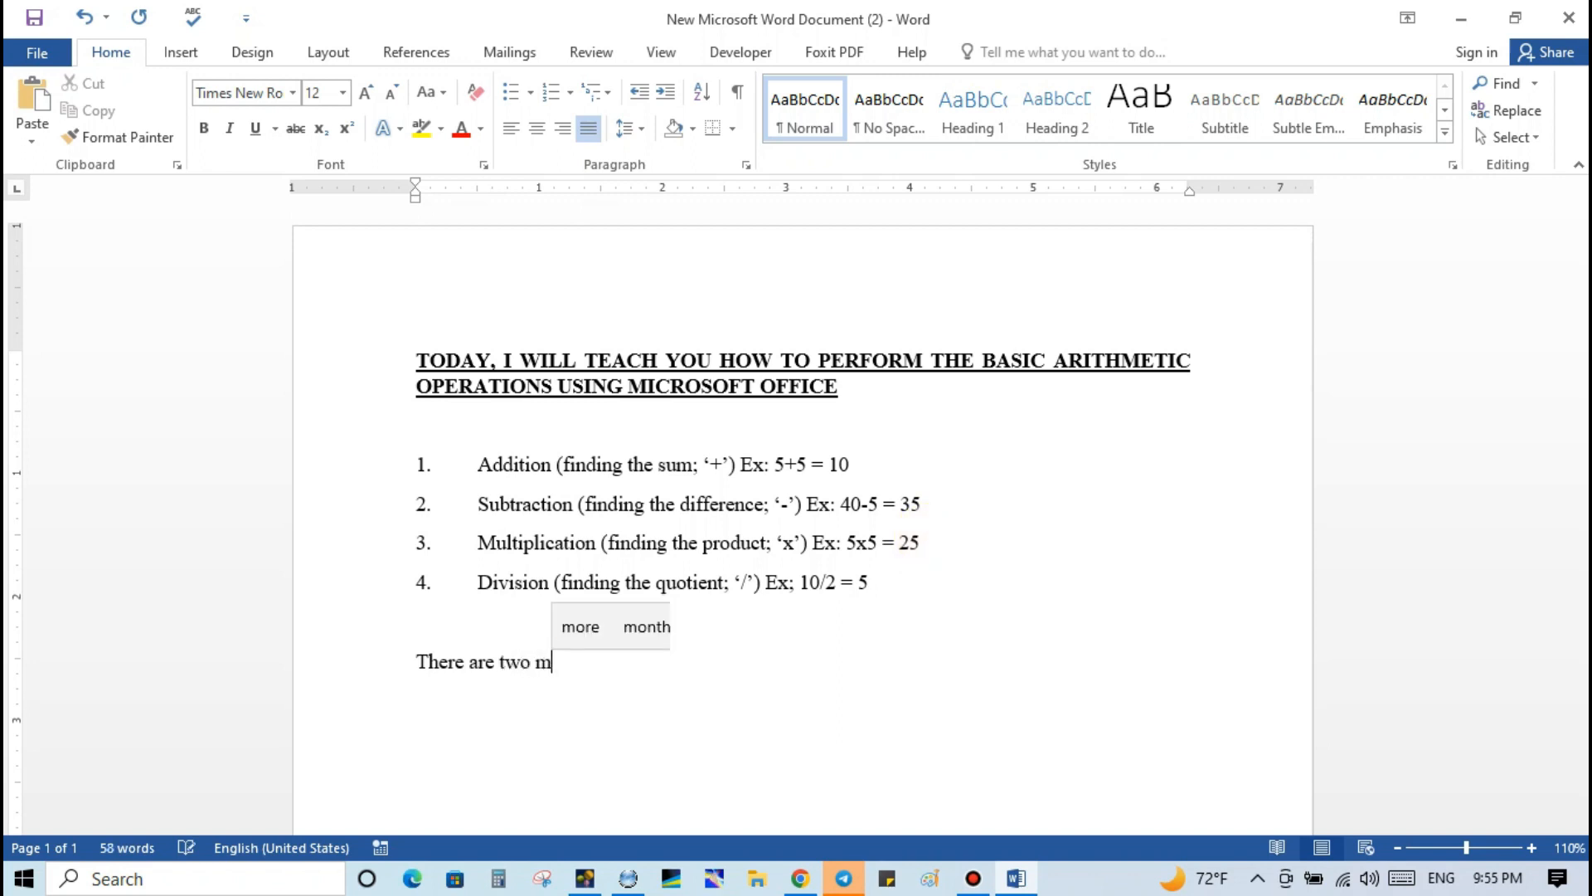
text(ethods)
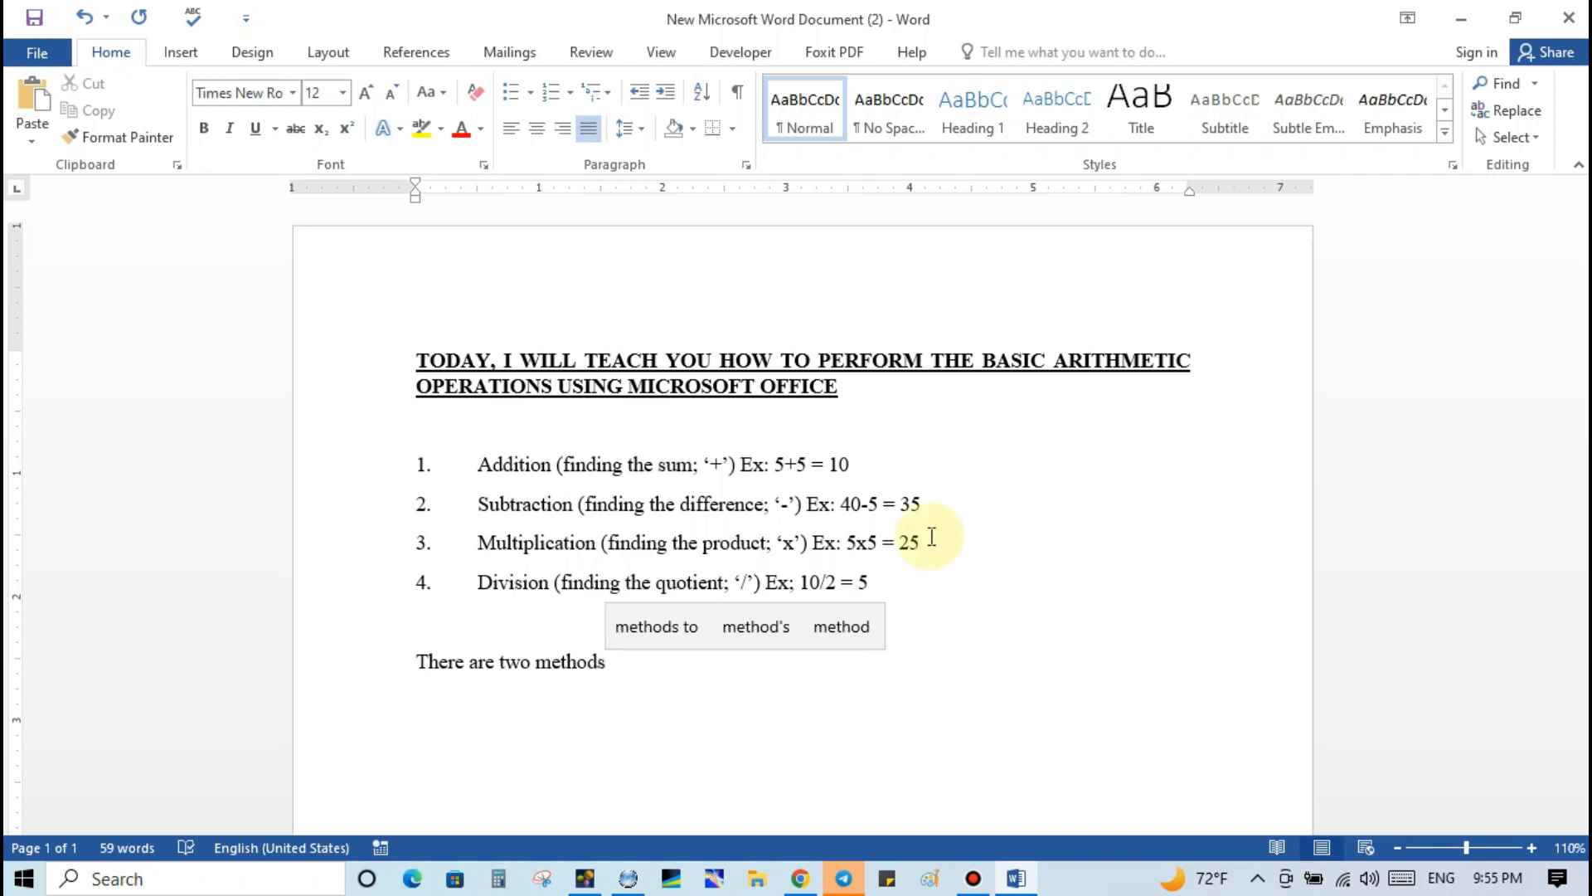
text(.)
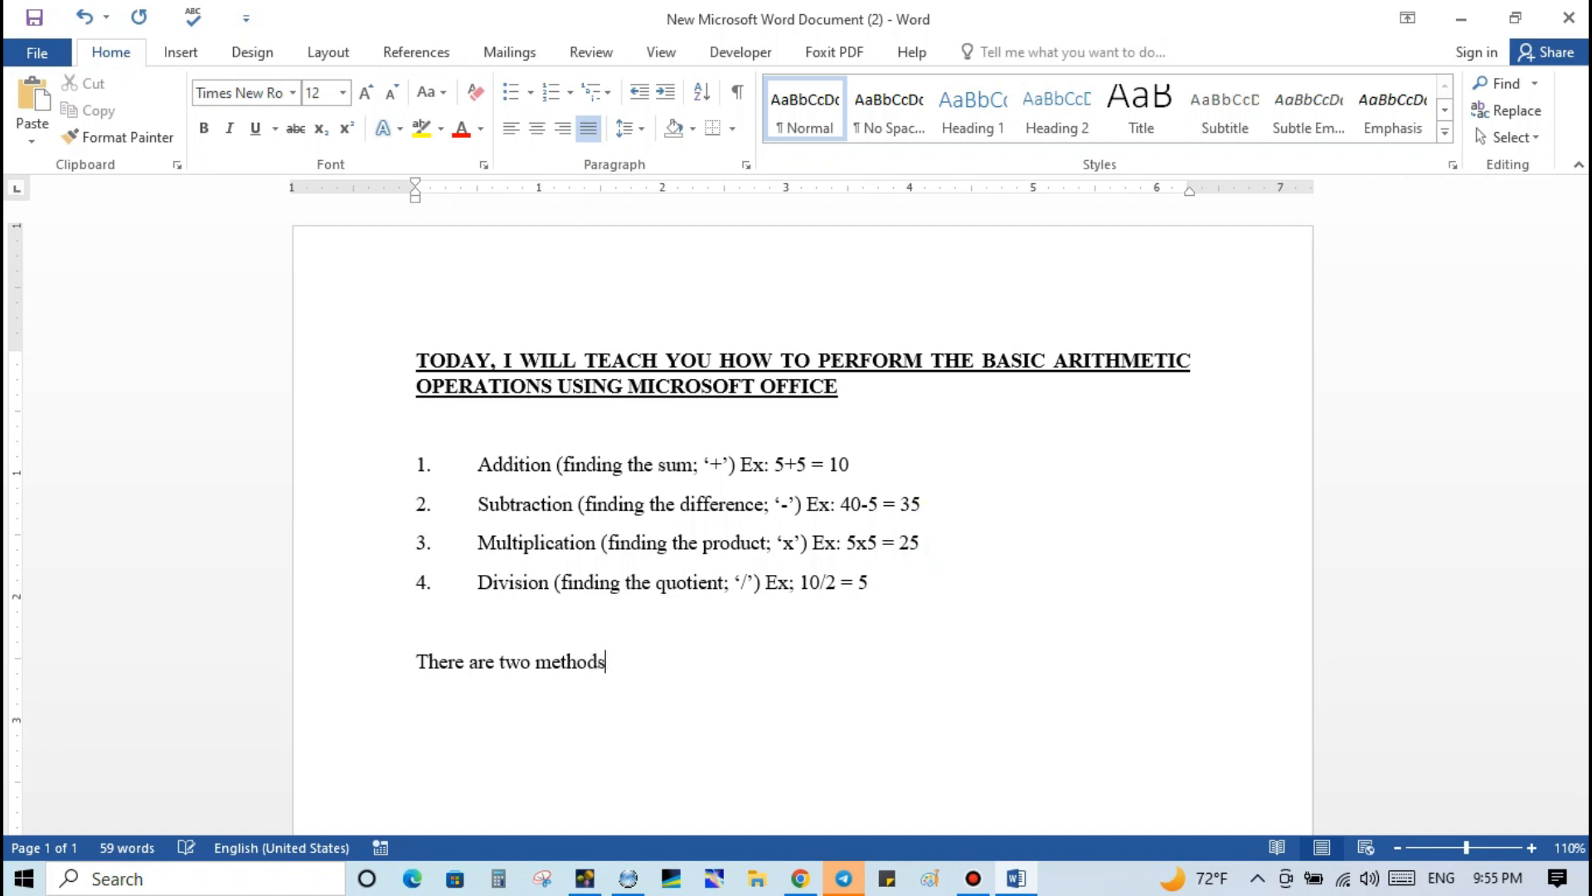
Make the line "There are two methods" bold.
drag(409, 658, 617, 659)
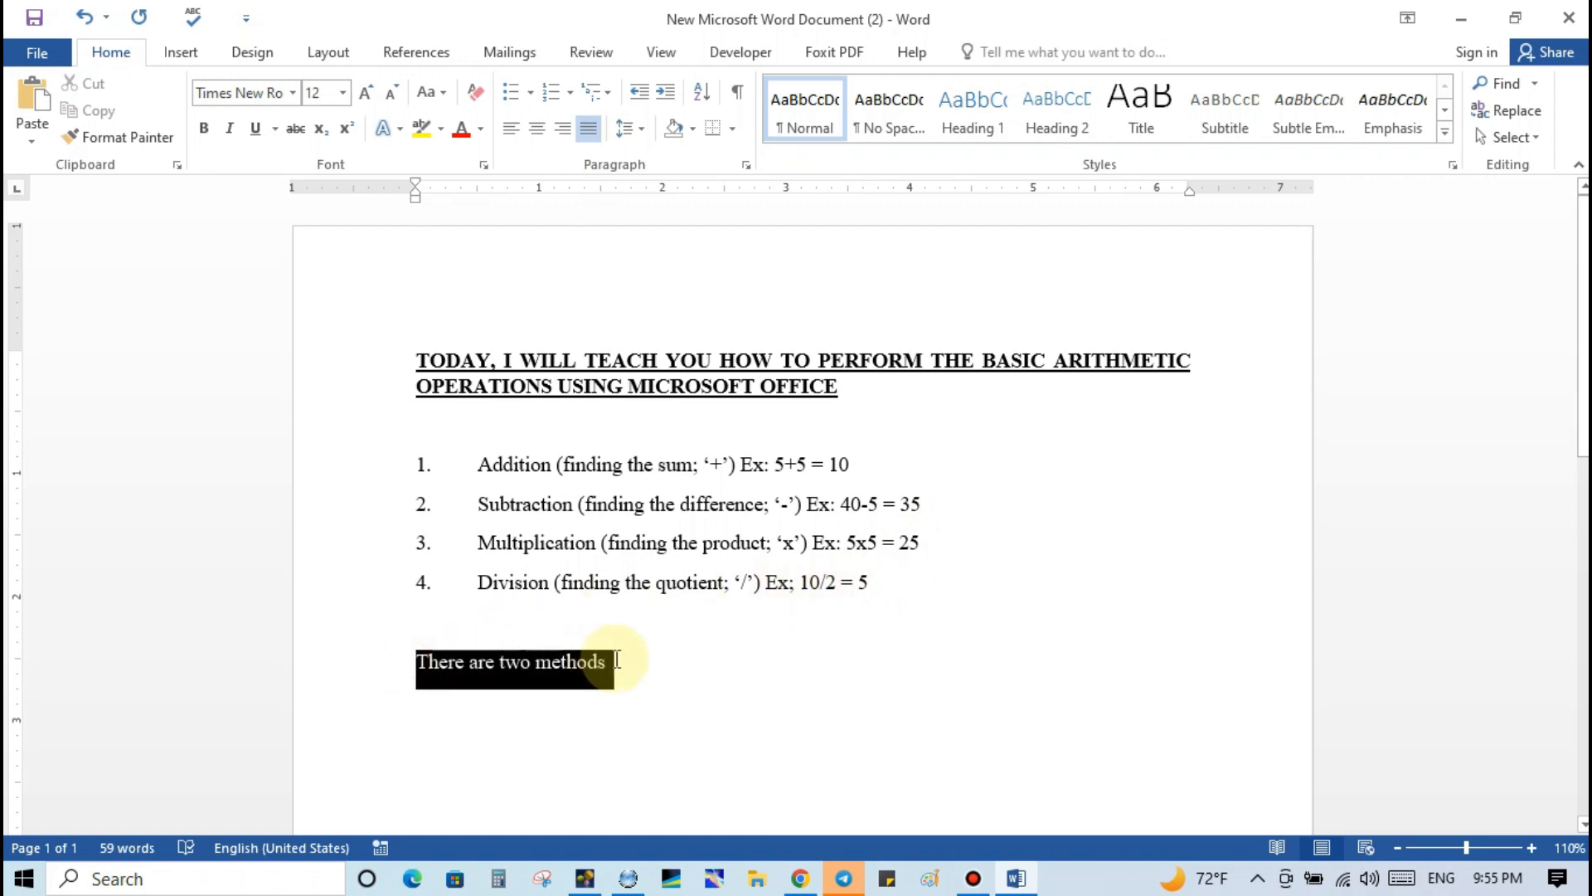
key(ctrl+b)
click(681, 669)
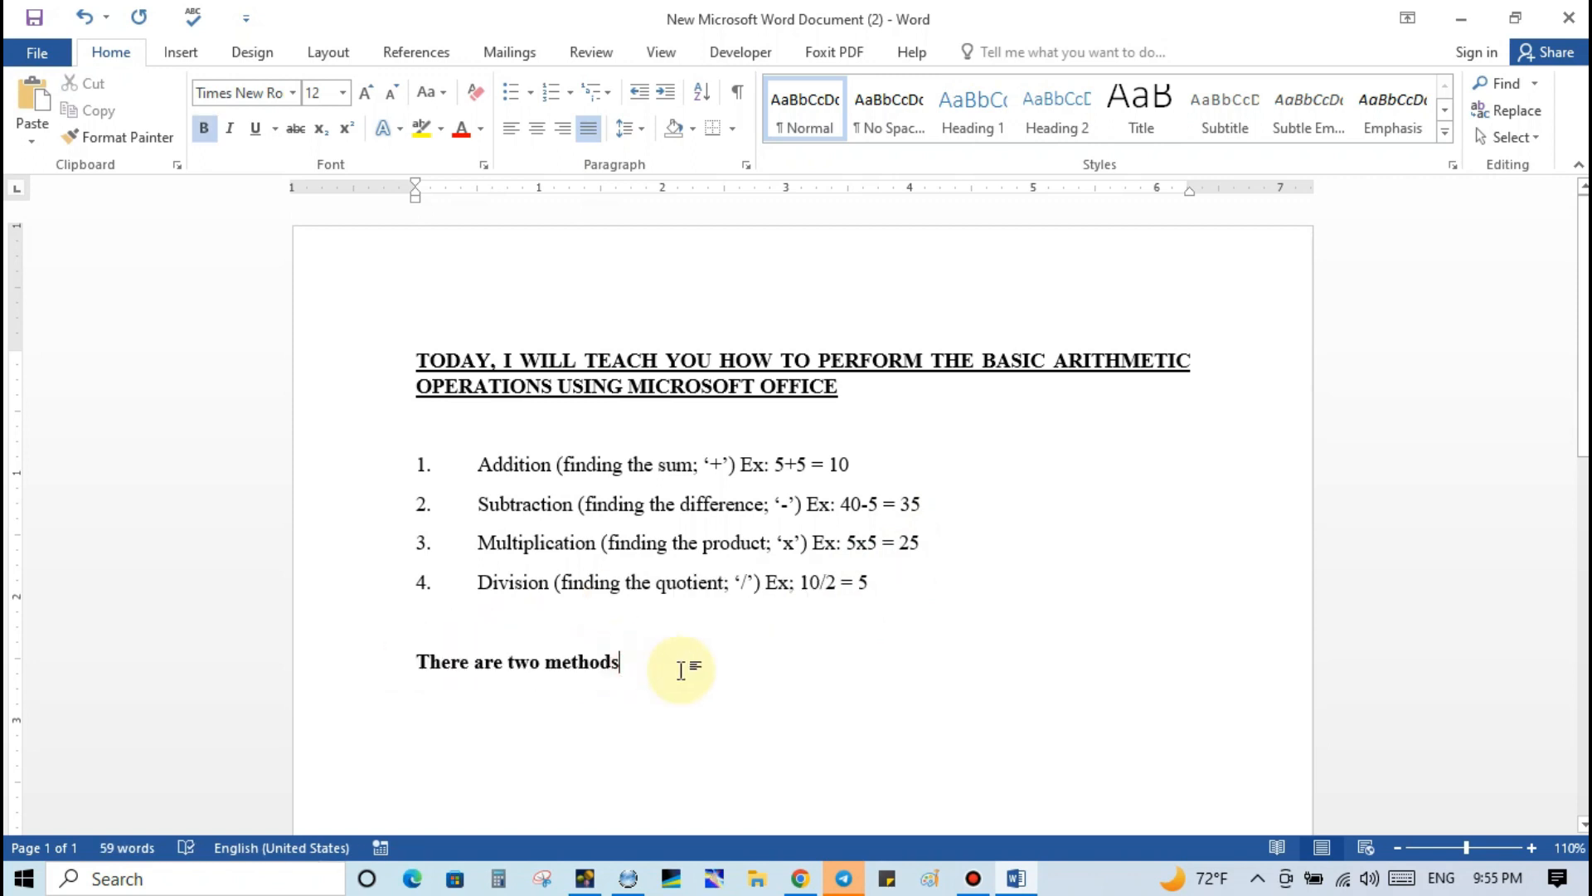
Add "1. Using formula" below the methods line, undoing the automatic list formatting so the number stays plain text.
key(Return)
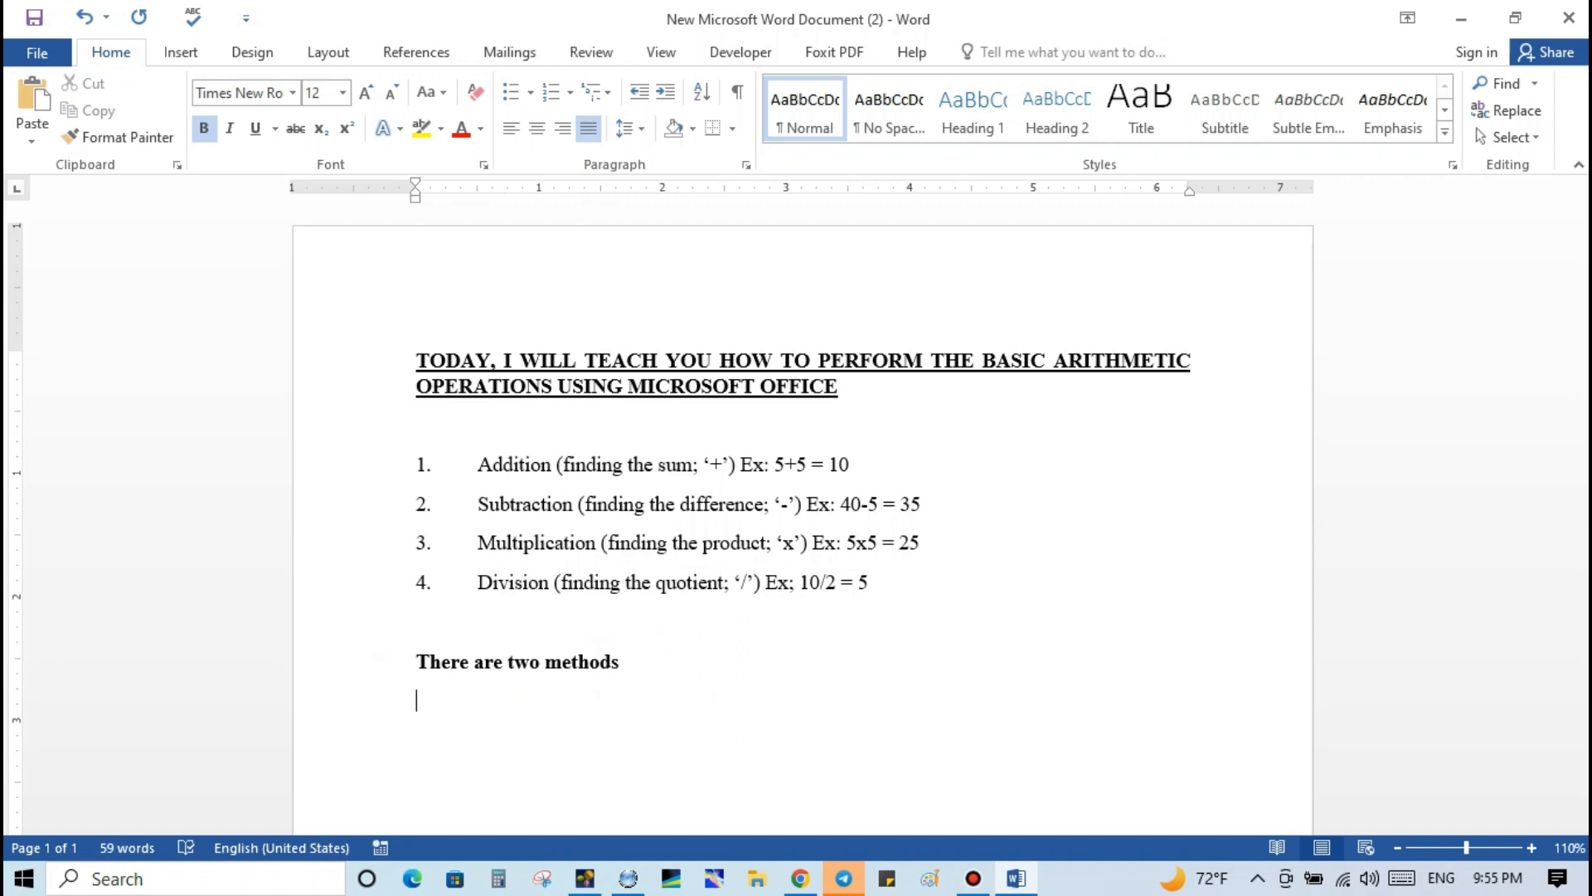
text(1.)
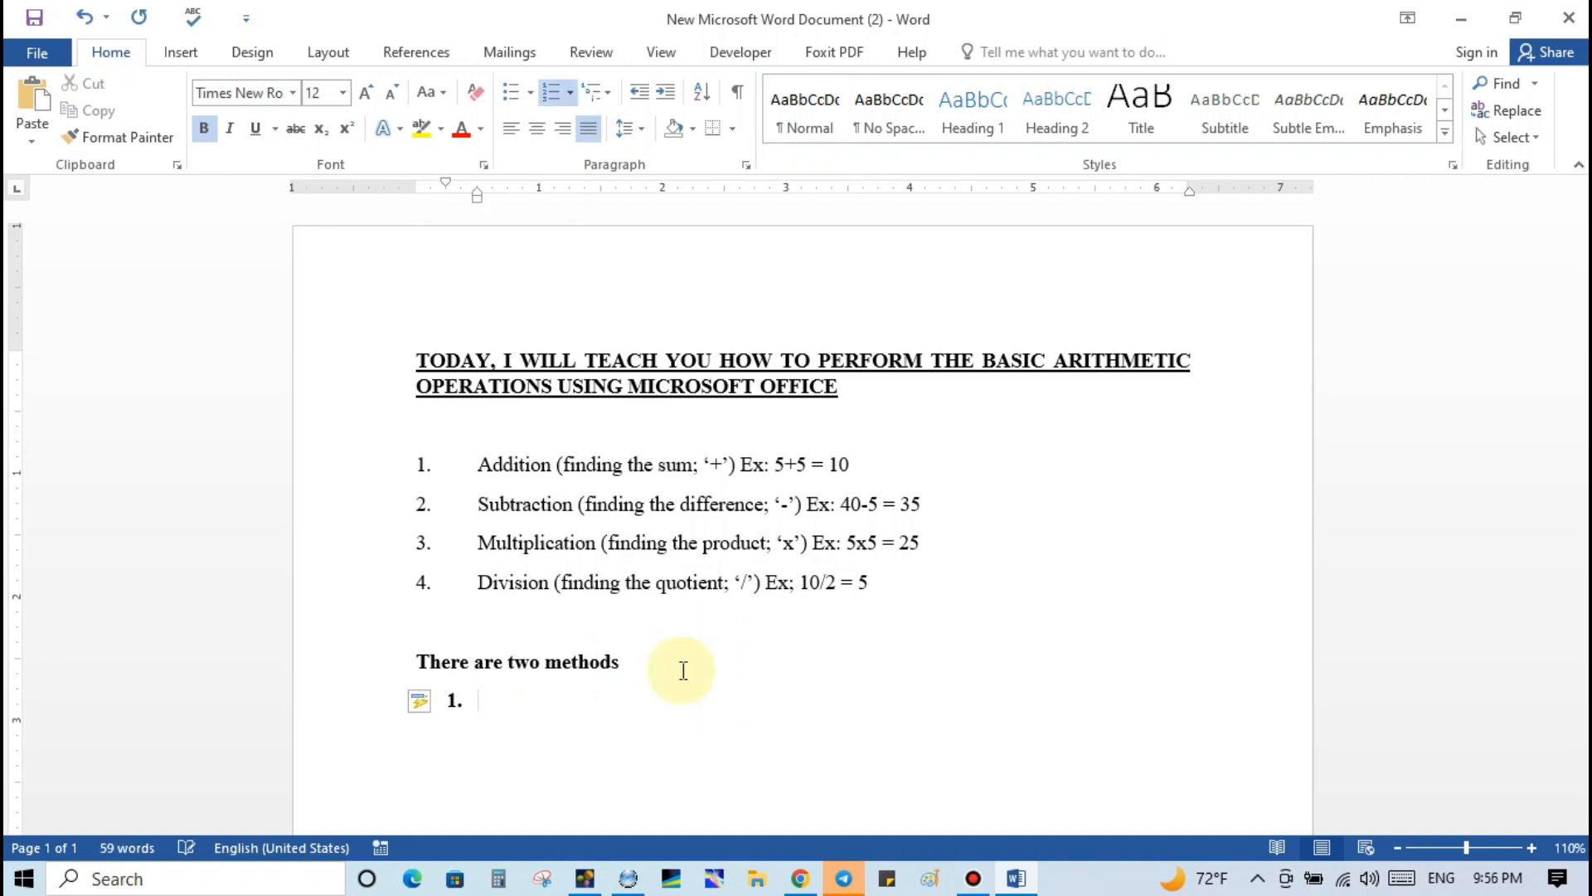
key(ctrl+z)
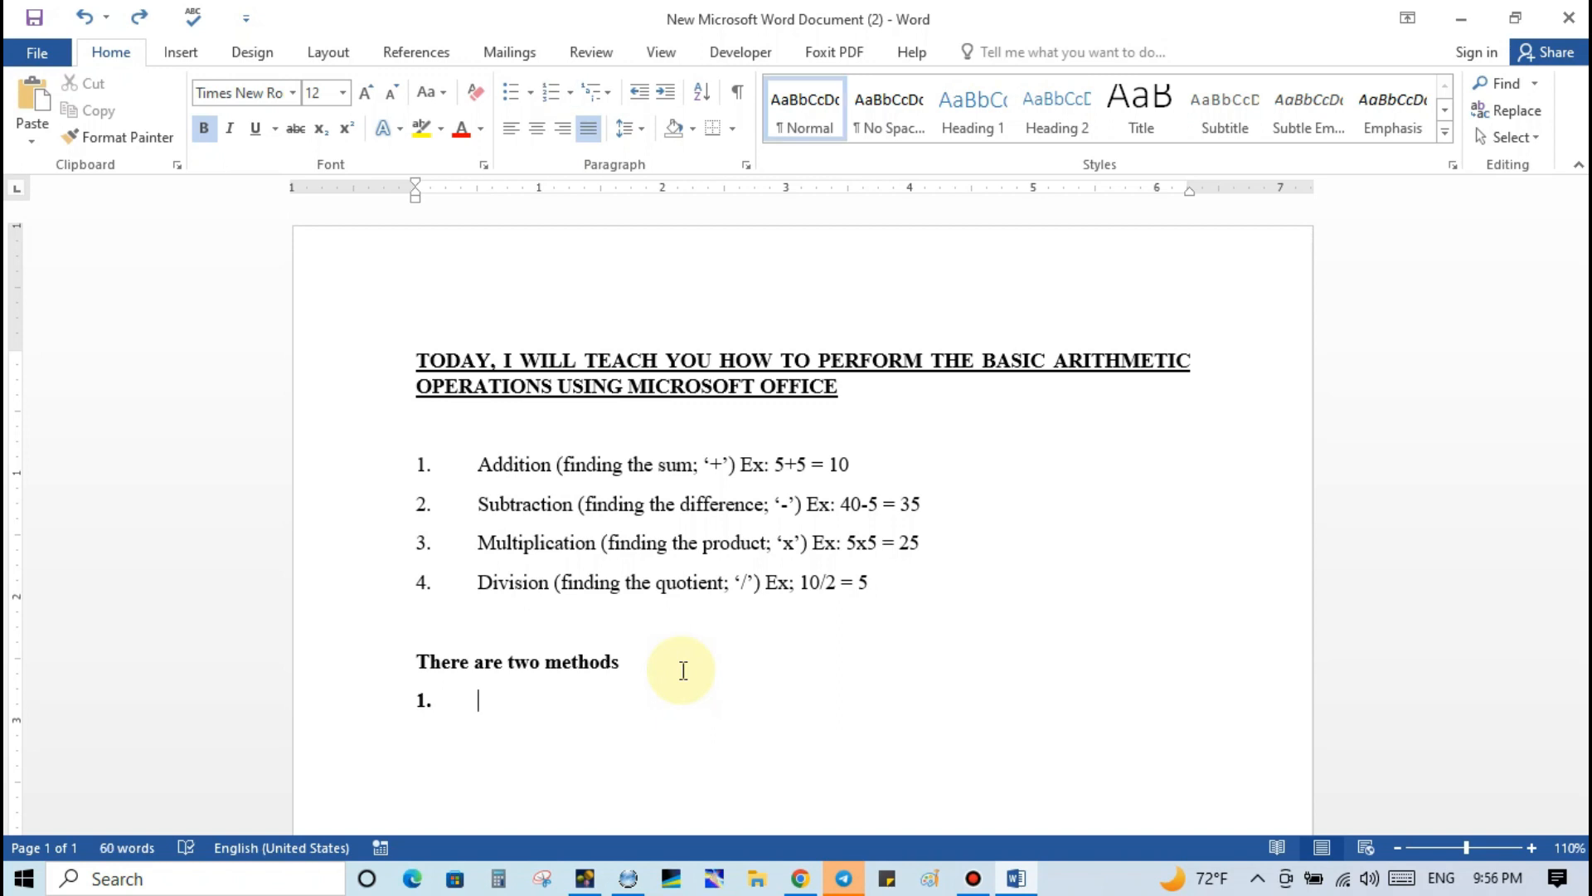
key(Tab)
text(Using)
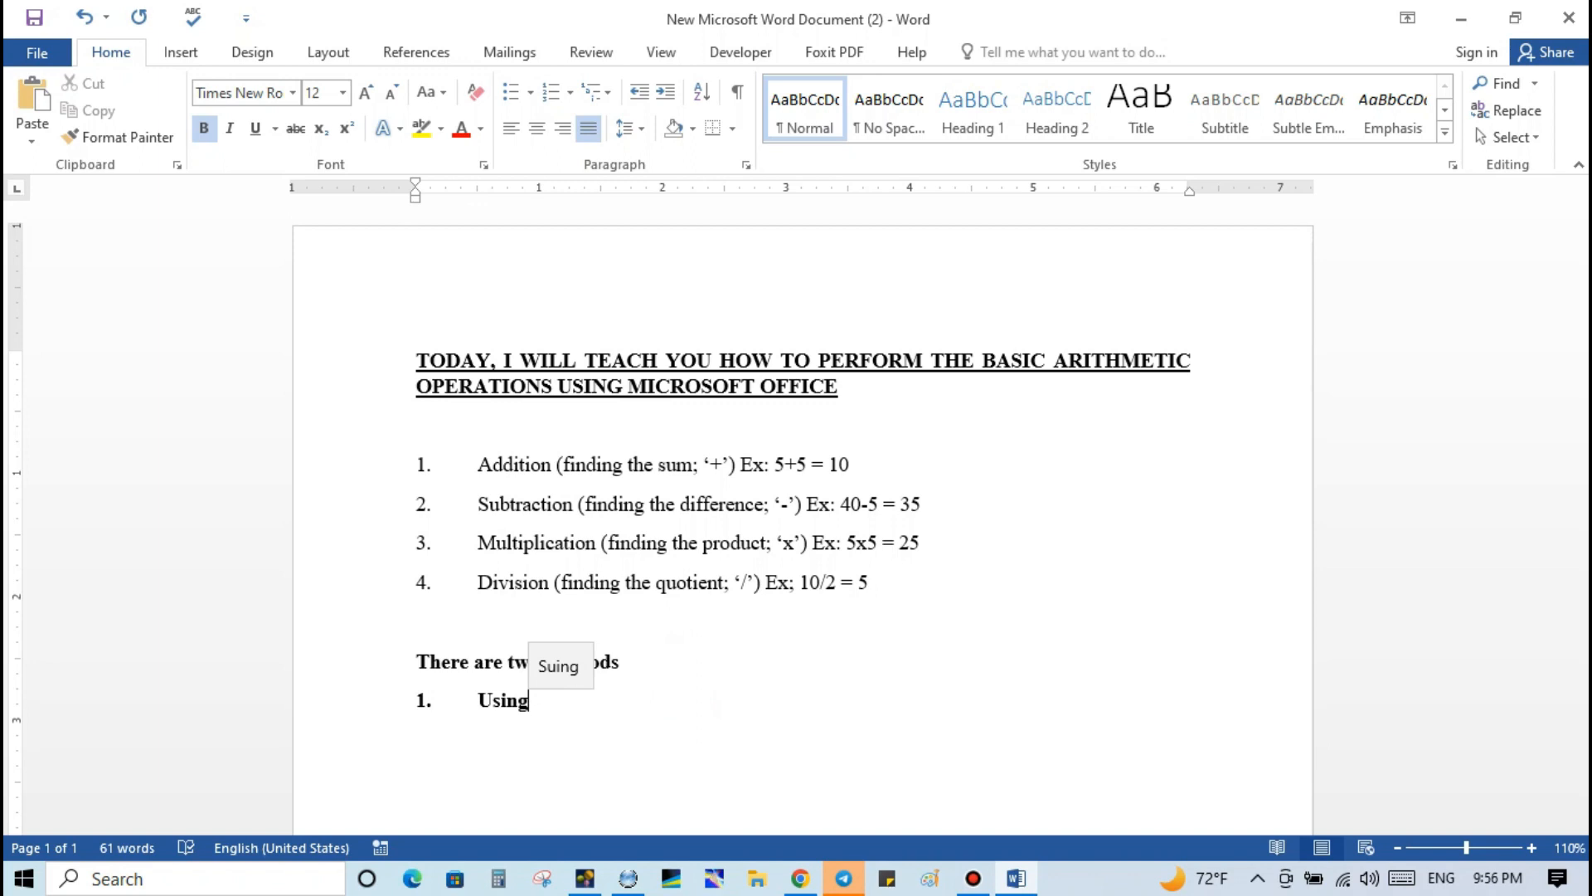
text( for)
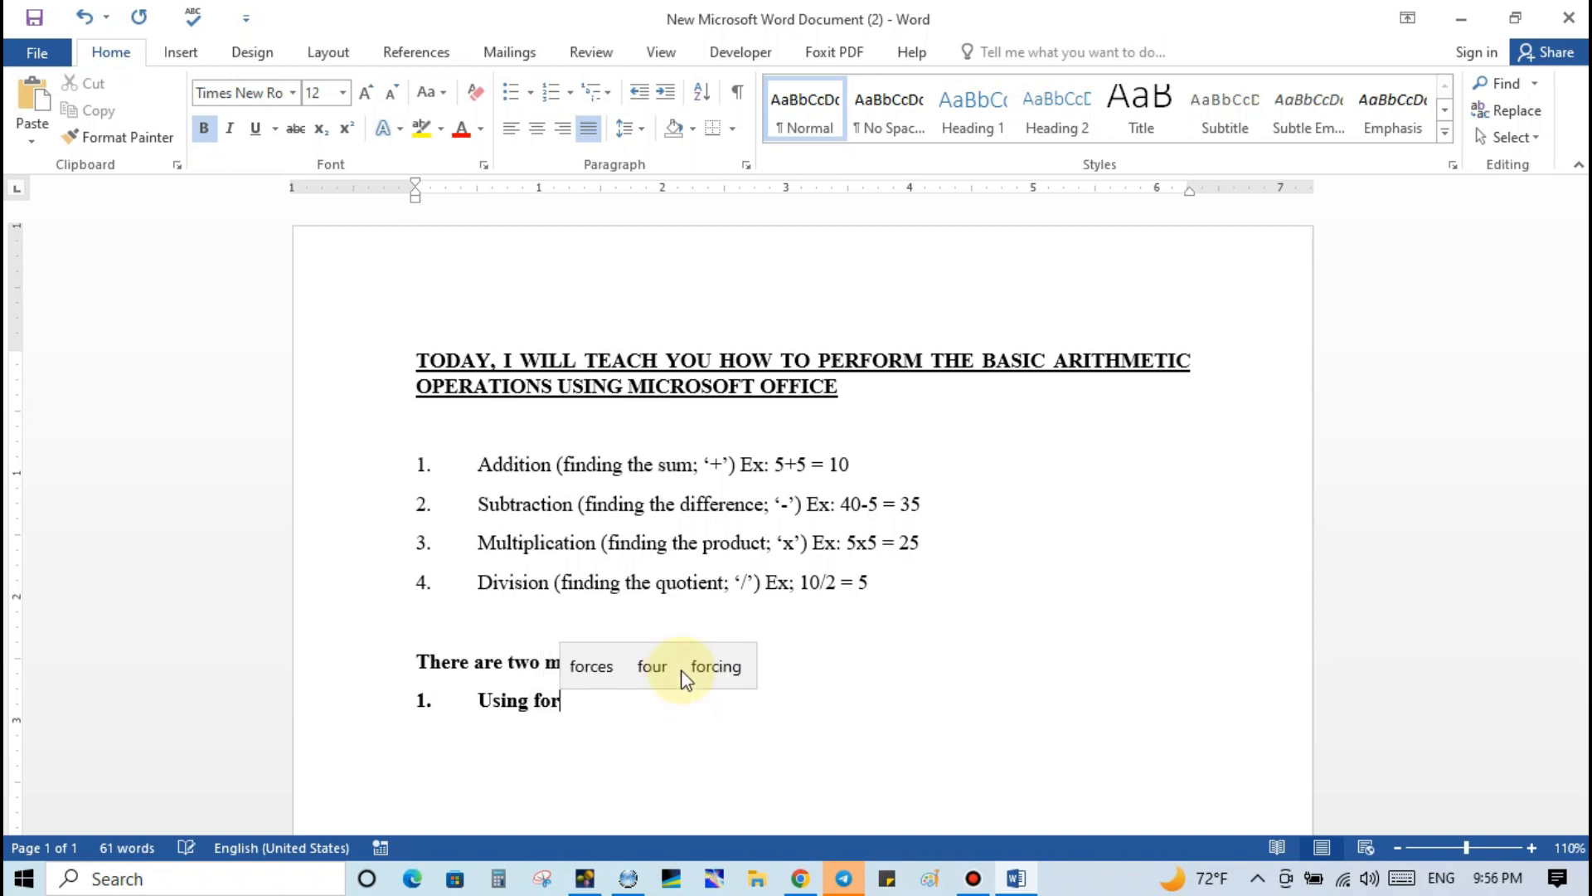
text(mula)
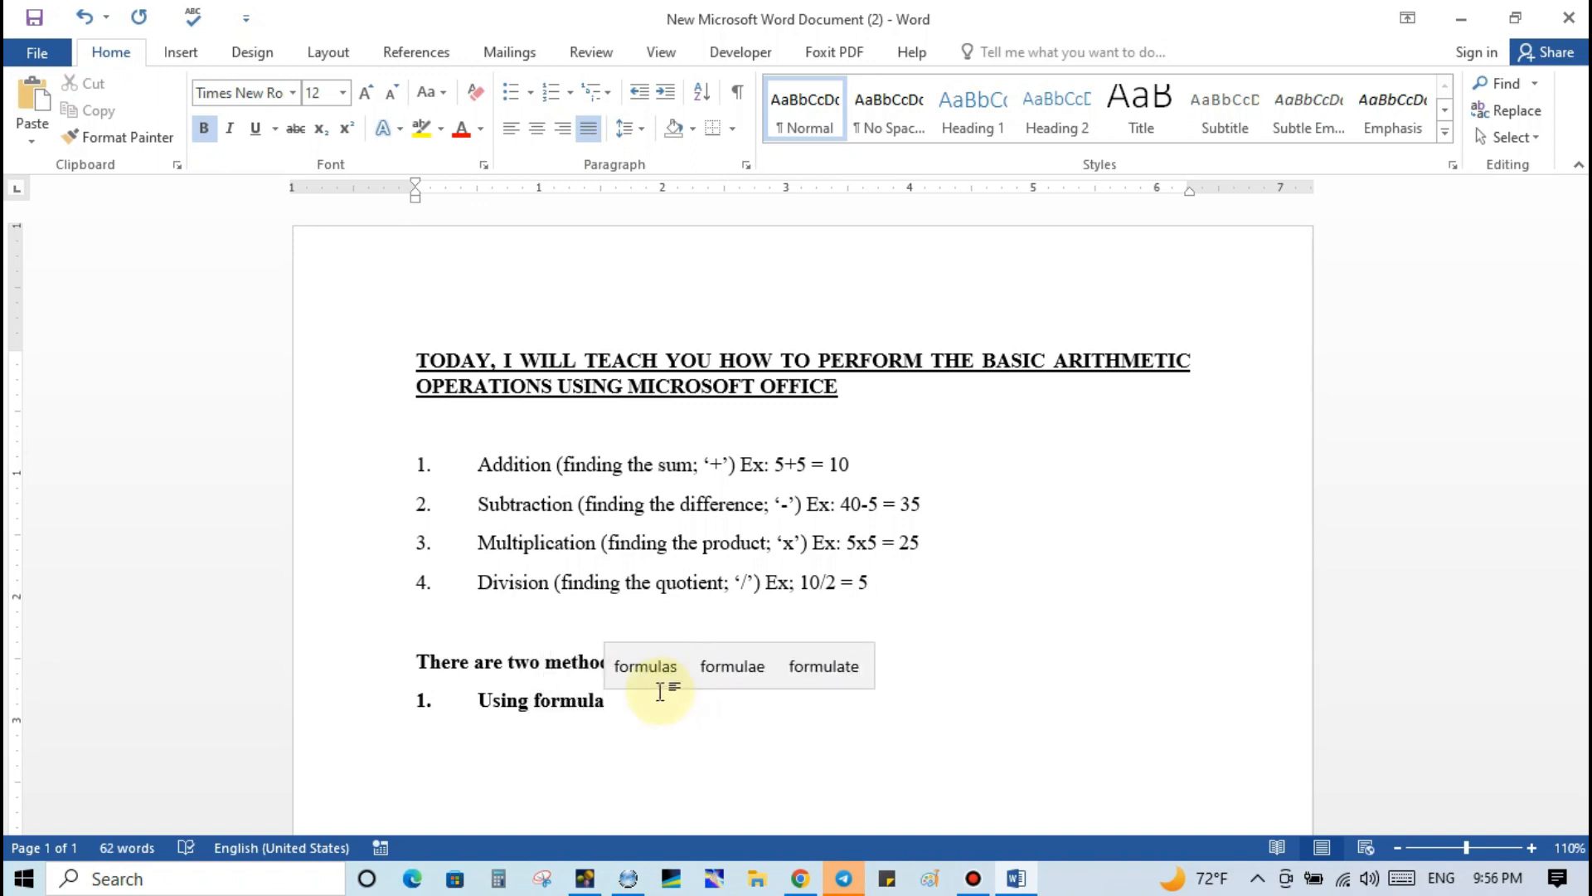
Remove the bold formatting from the "1. Using formula" line.
drag(619, 703, 414, 705)
key(ctrl+b)
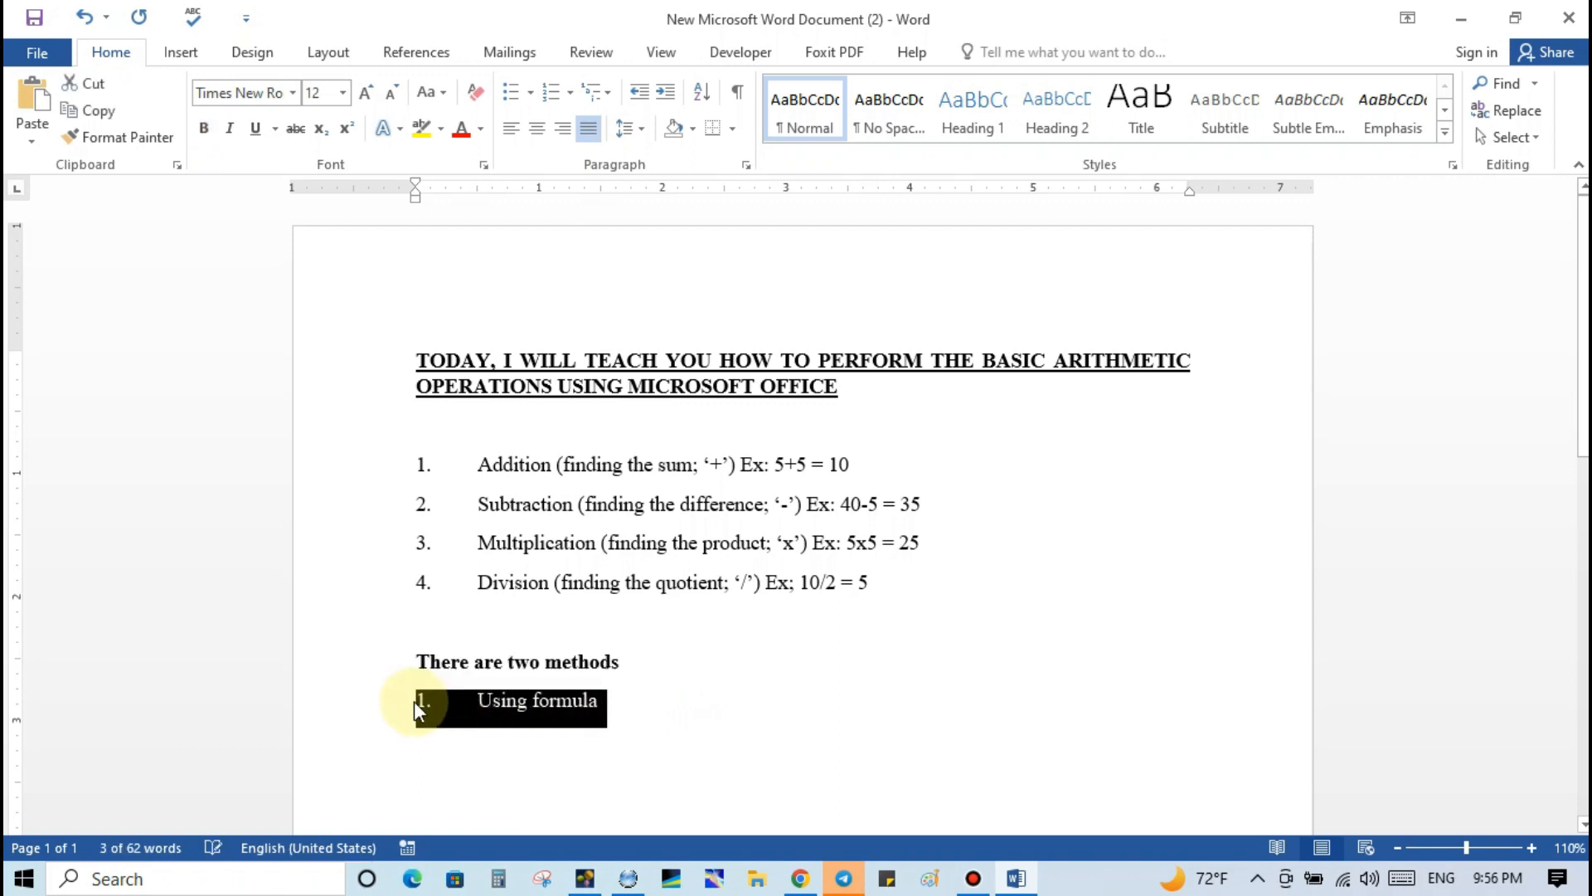
click(626, 705)
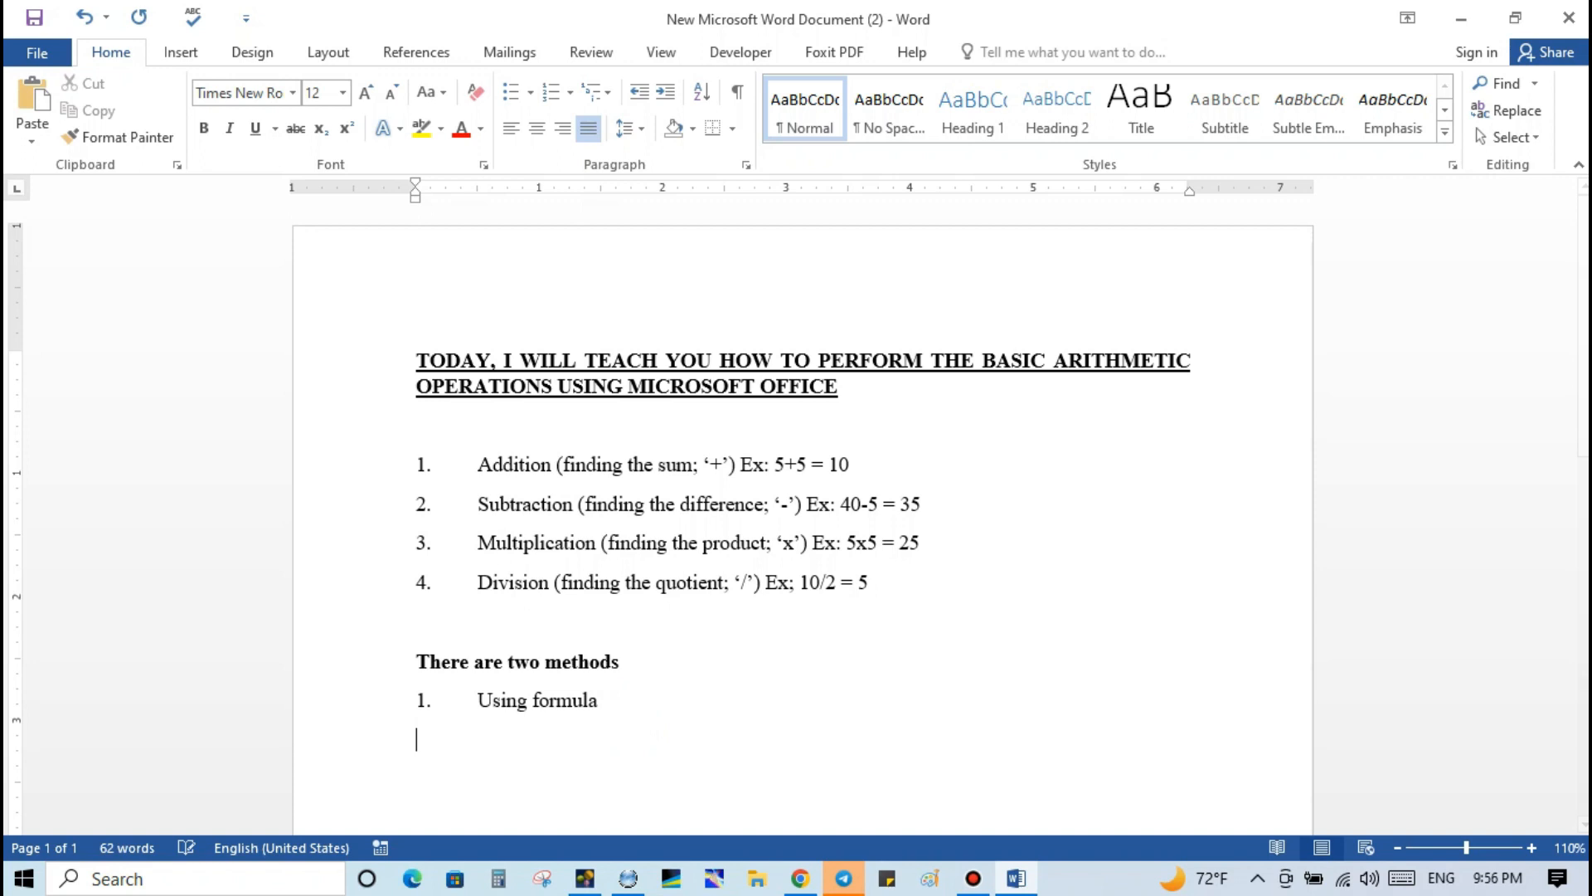
Add the second method as "2. Using Ctrl+F9" on the next line and leave a blank line below it.
text(2. Using)
click(623, 707)
text(Ctrl)
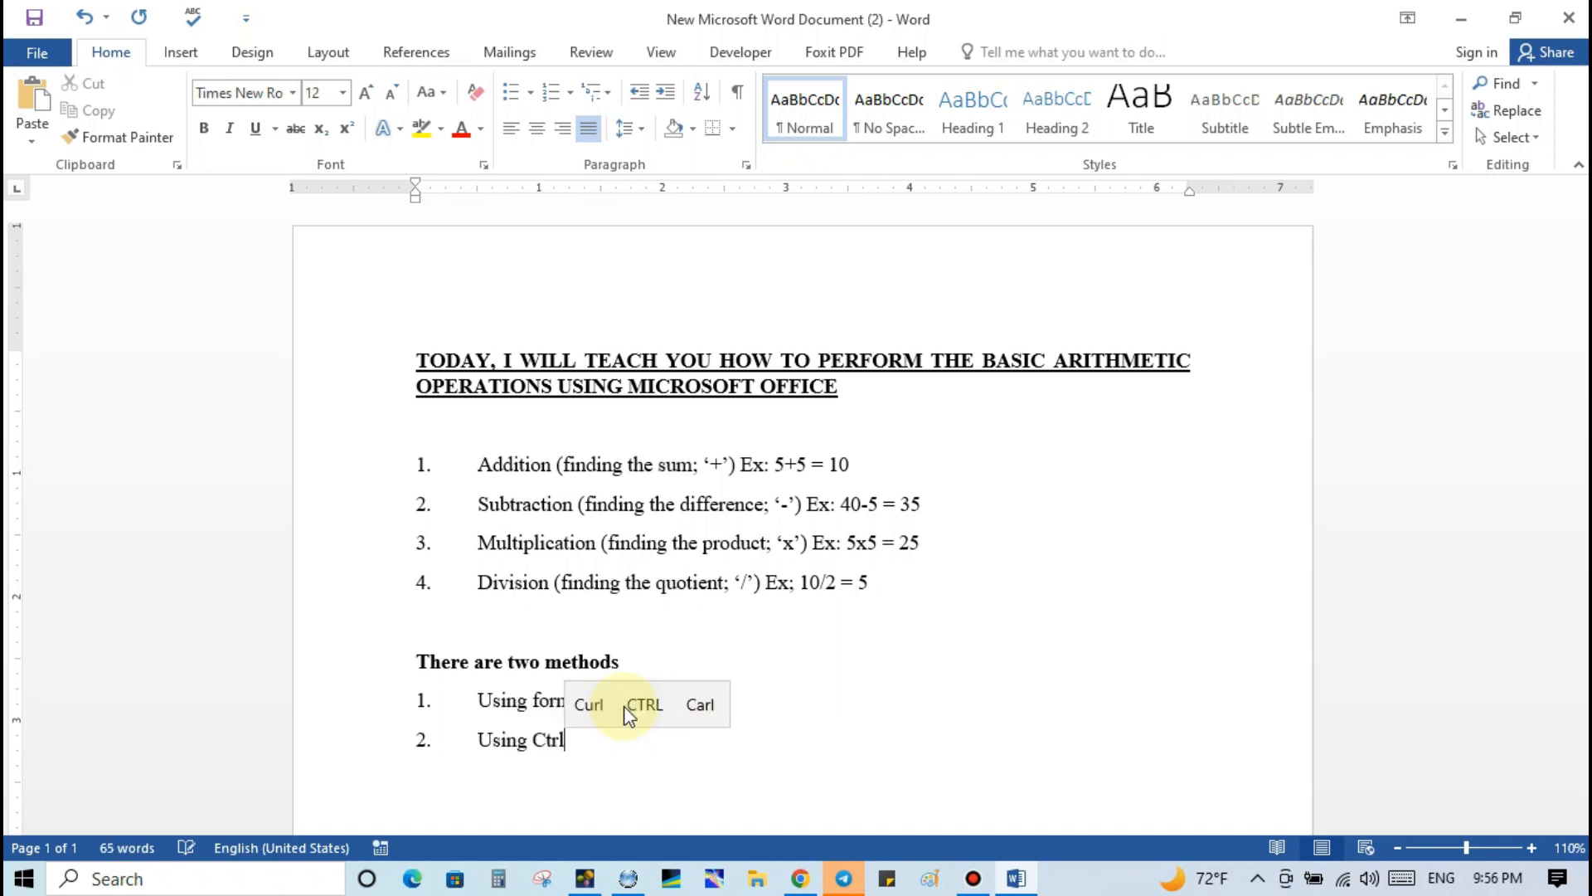
text(+F9)
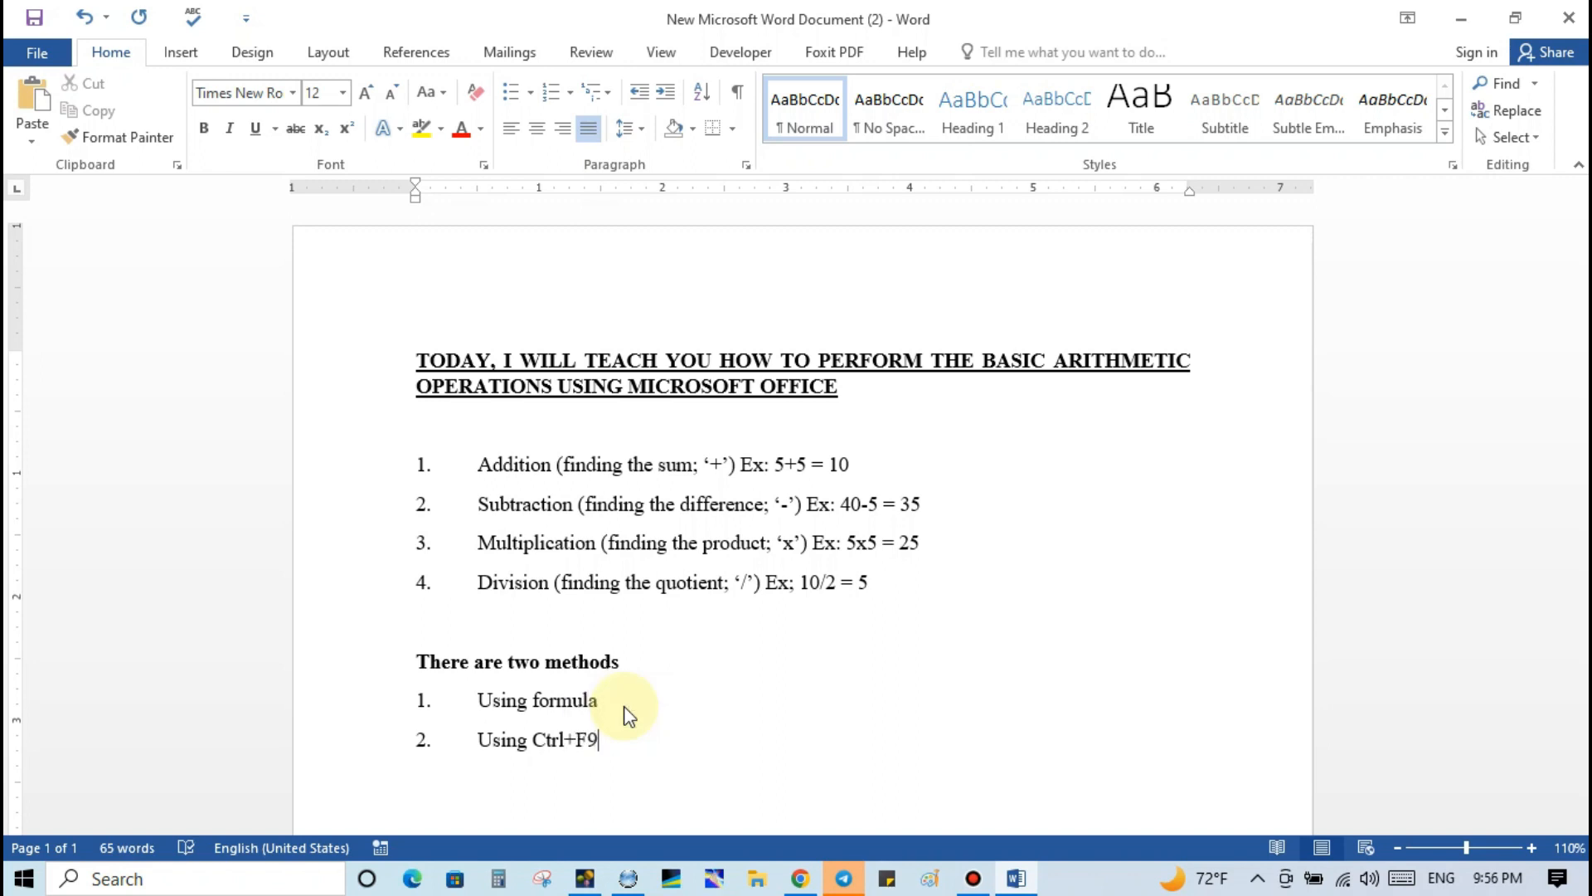
scroll(626, 715, down, 5)
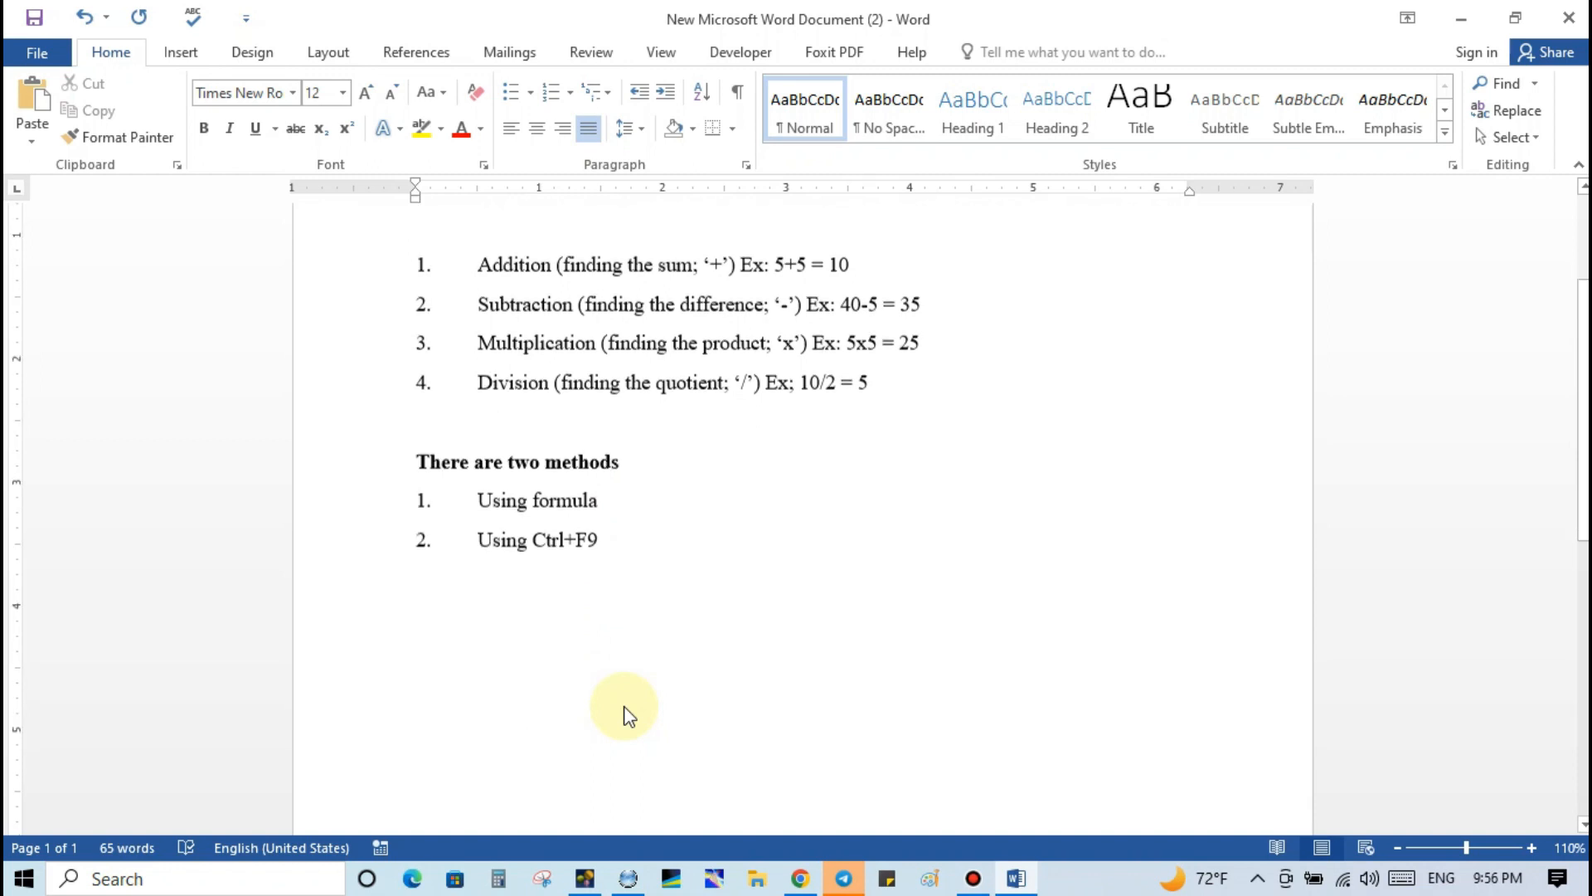
key(Return)
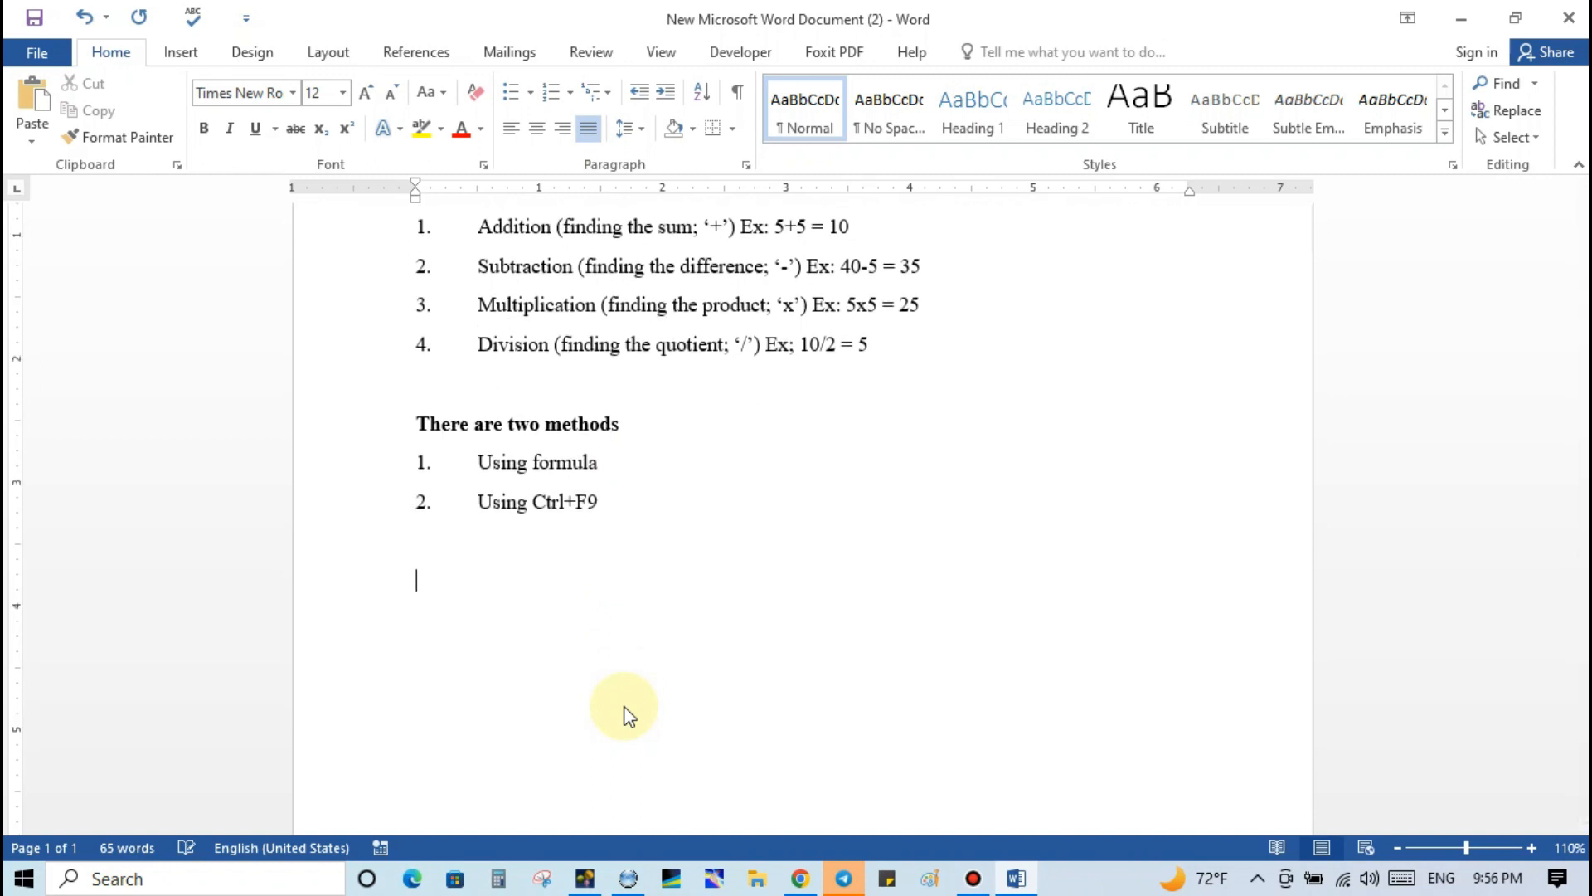
Add the heading "1st Method" below the list of methods and make it bold.
text(1st)
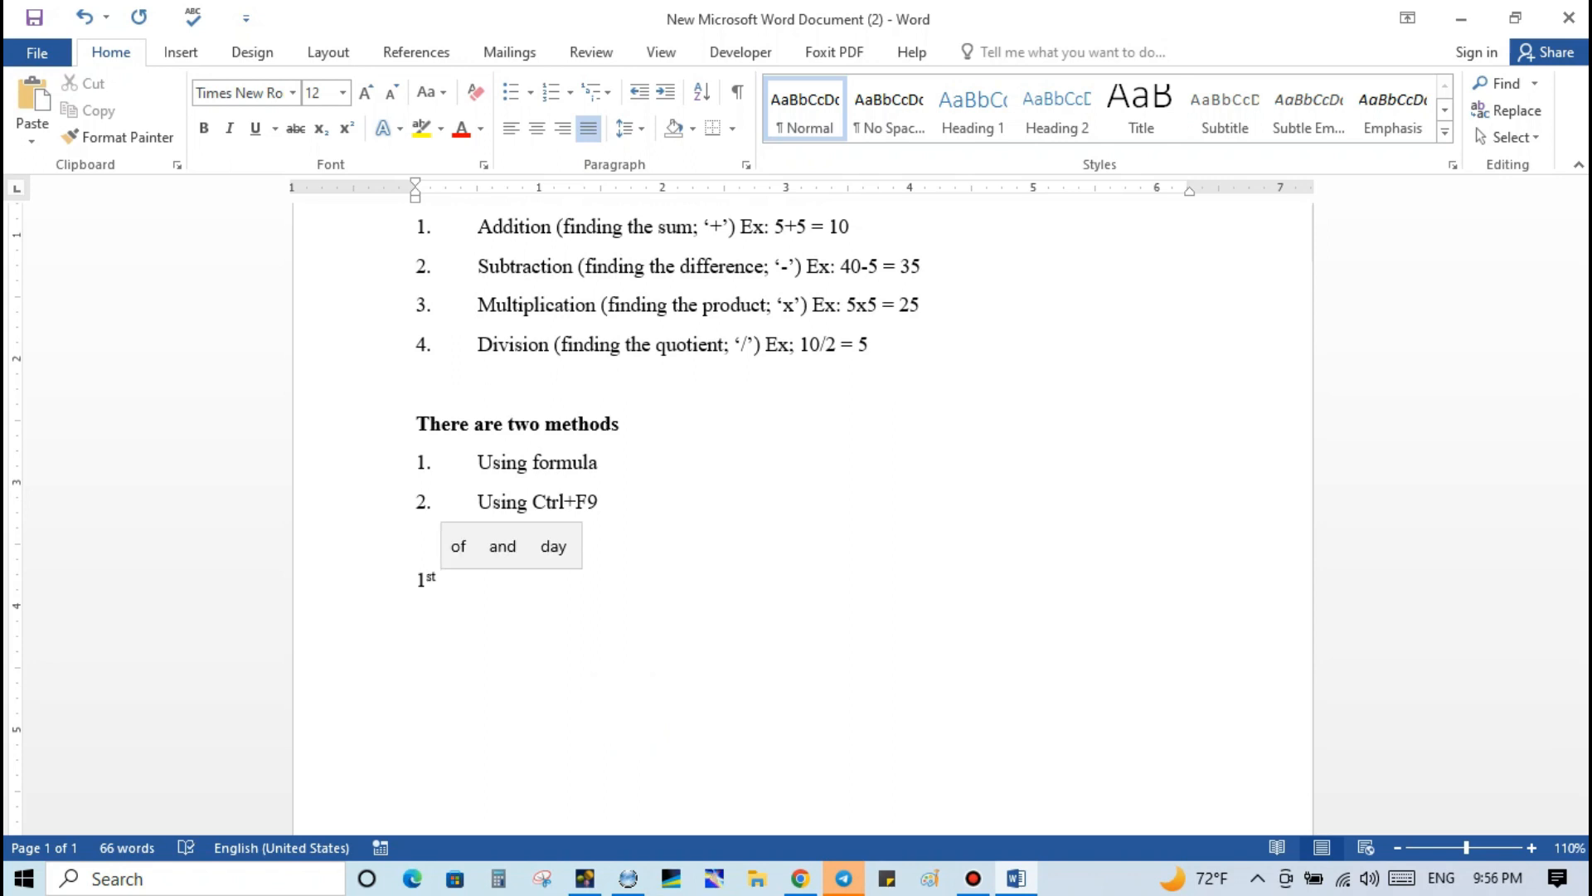
text(Me)
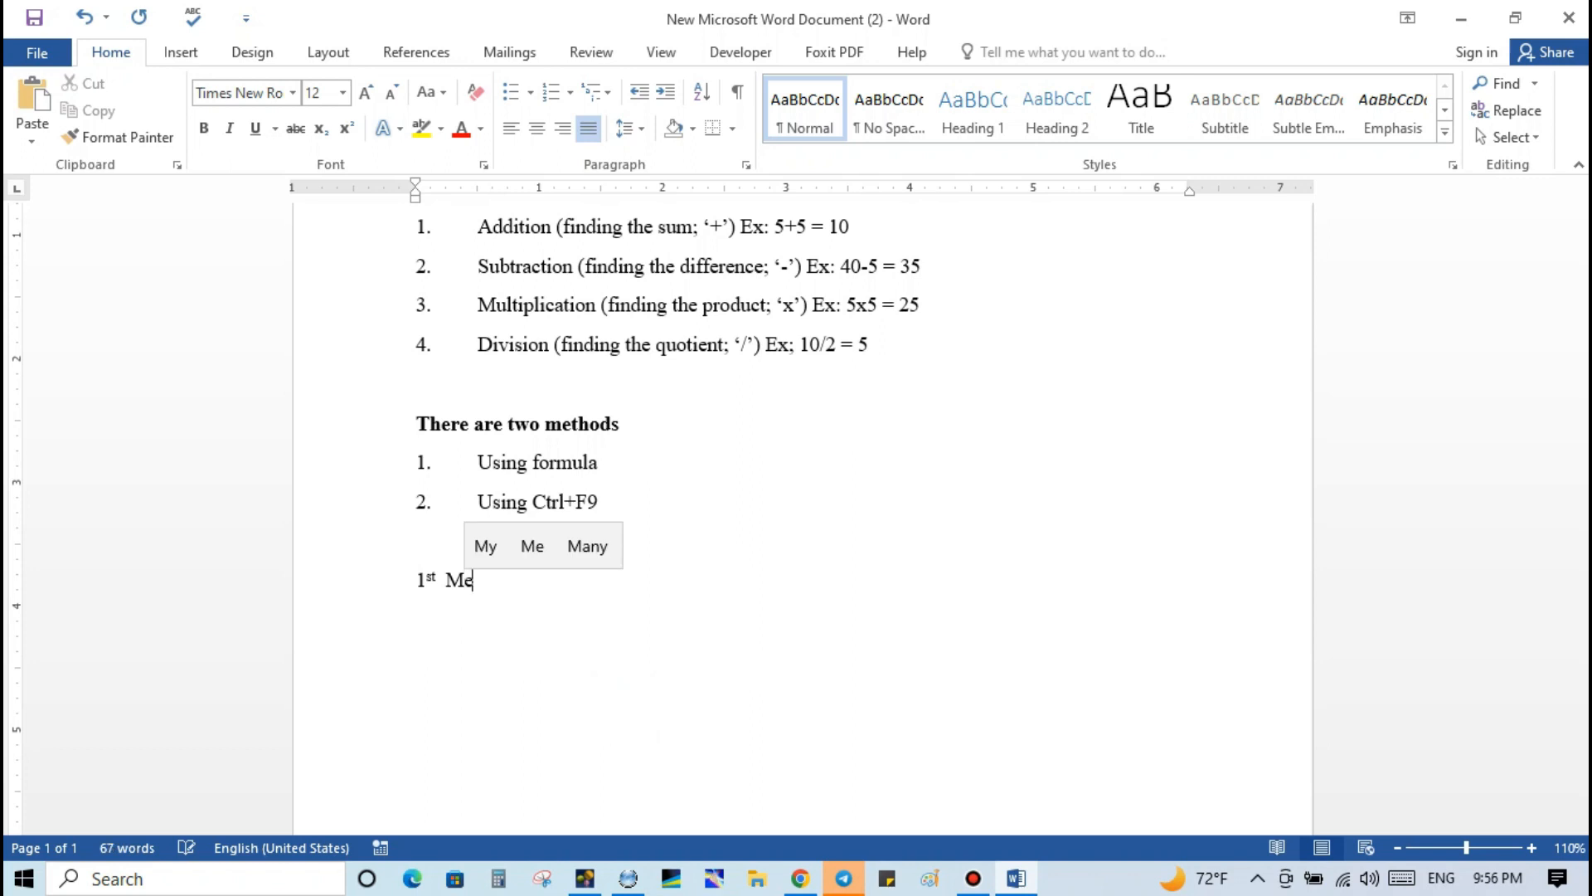
text(tho)
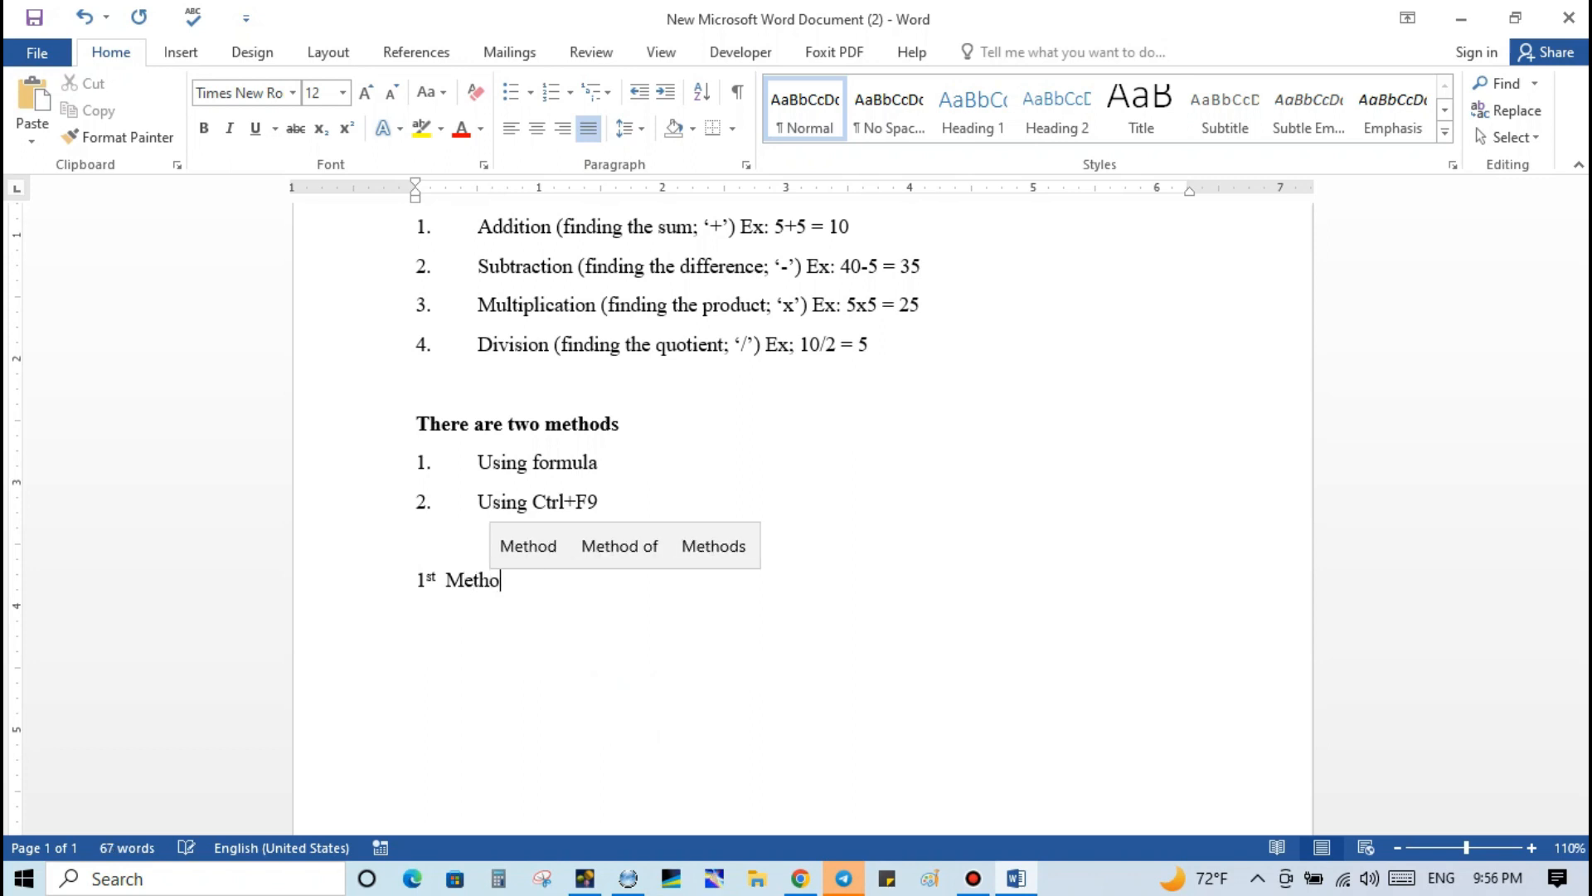
text(d)
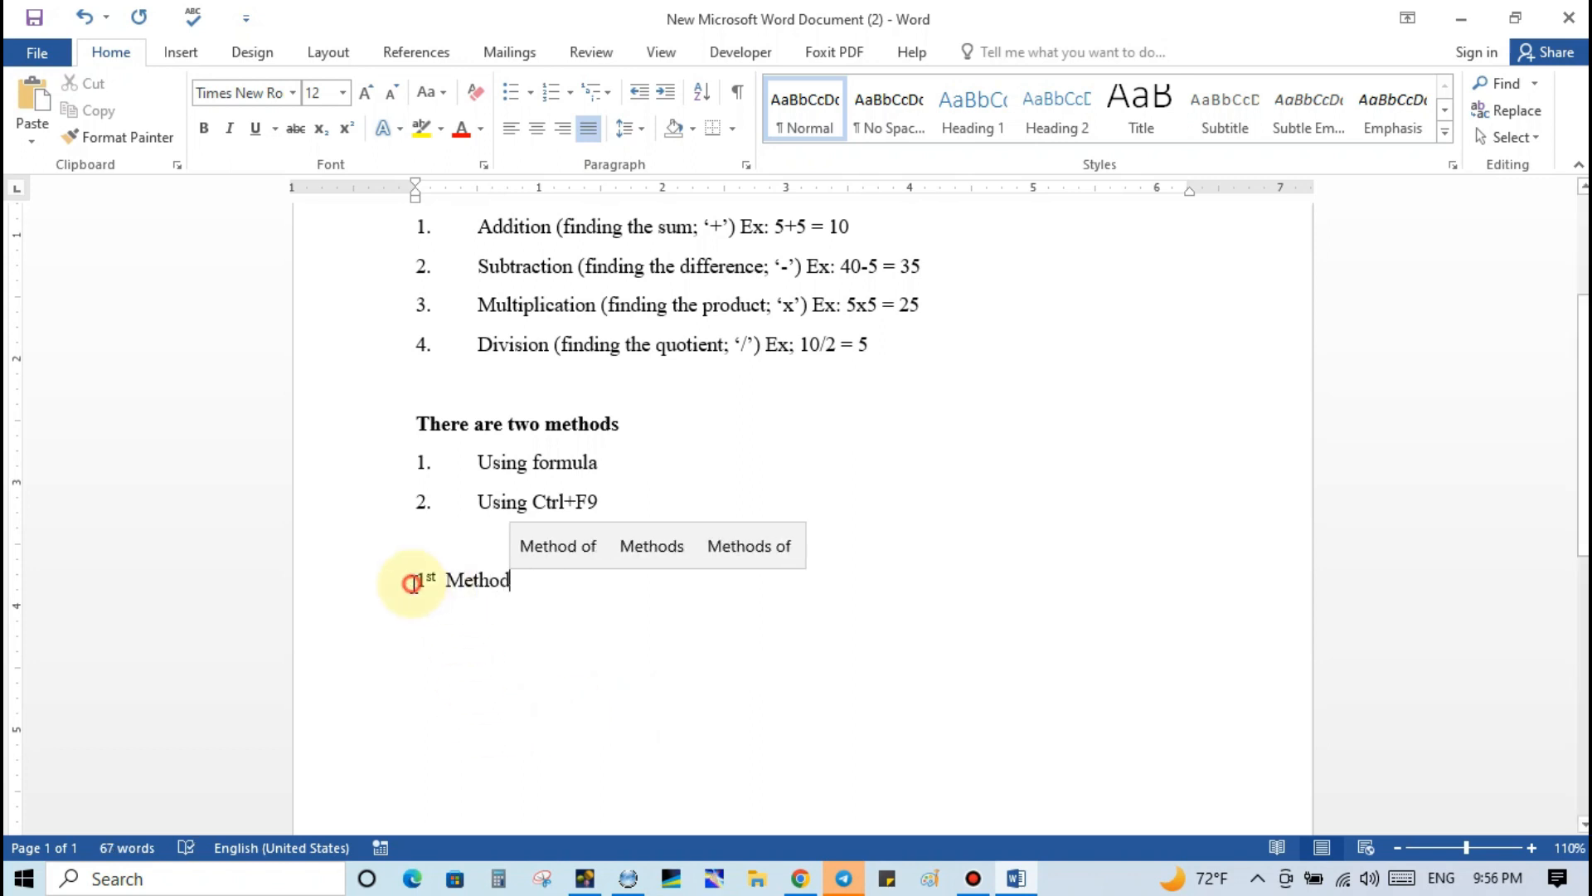
drag(411, 582, 513, 582)
key(ctrl+b)
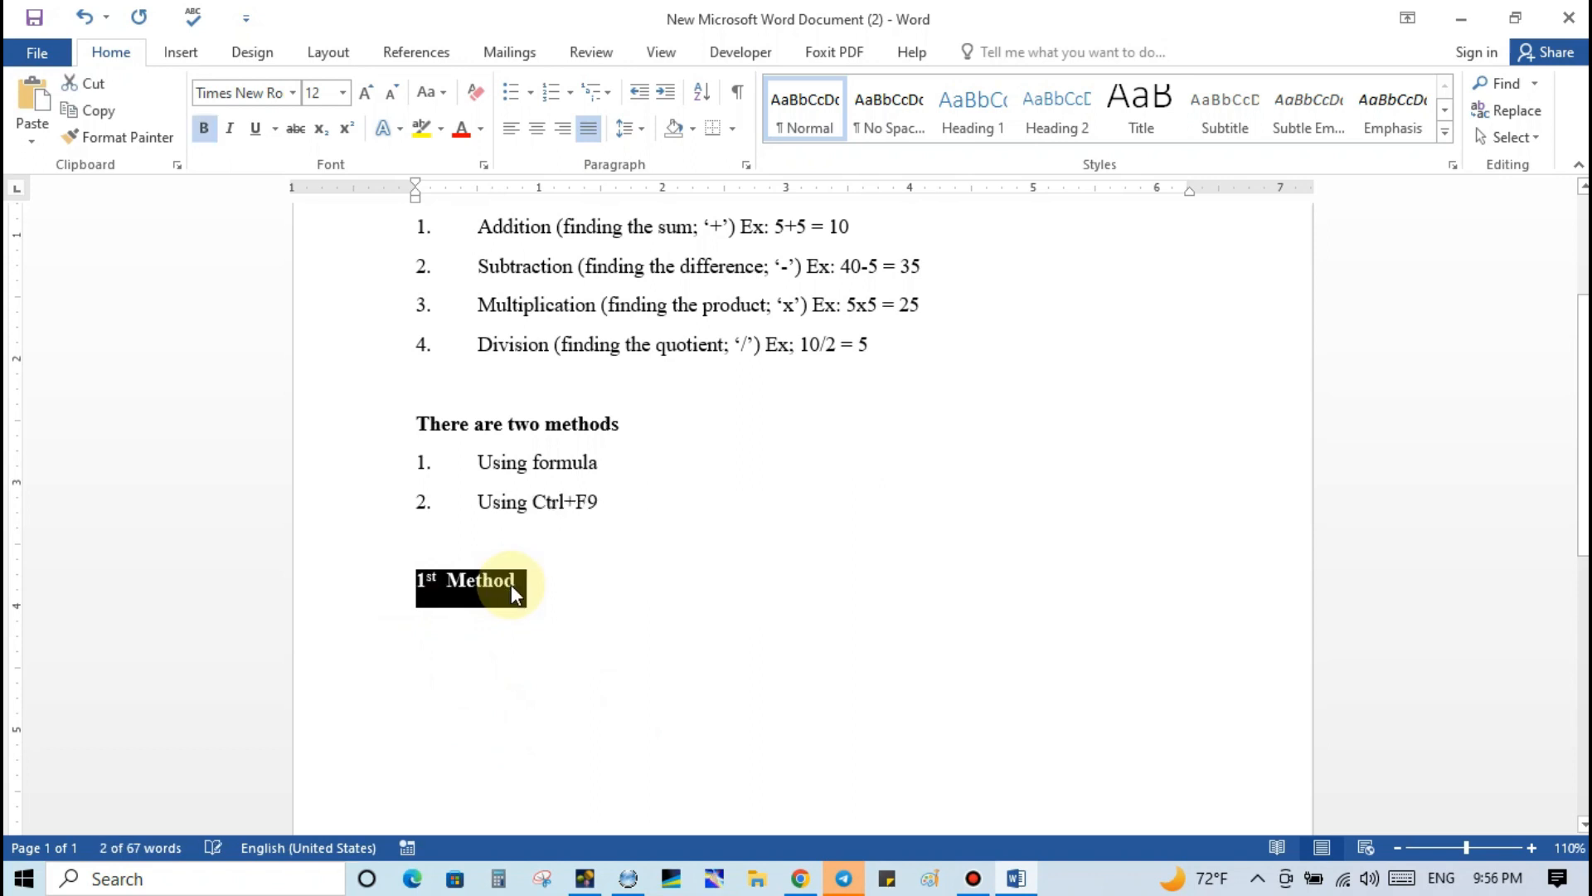
text(U)
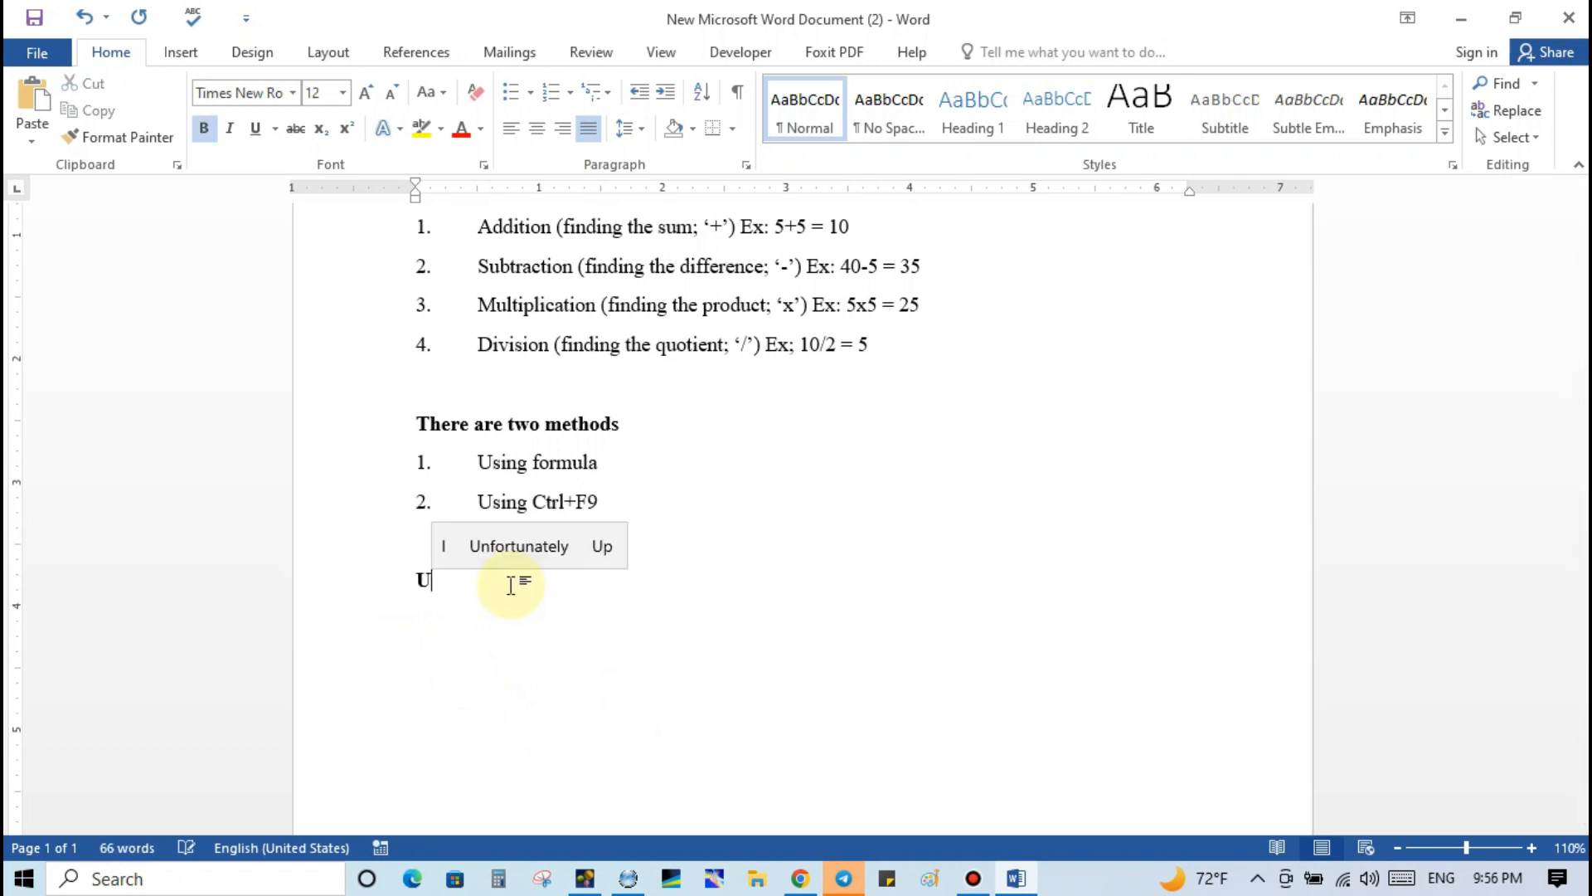
key(BackSpace)
text(U)
key(ctrl+z)
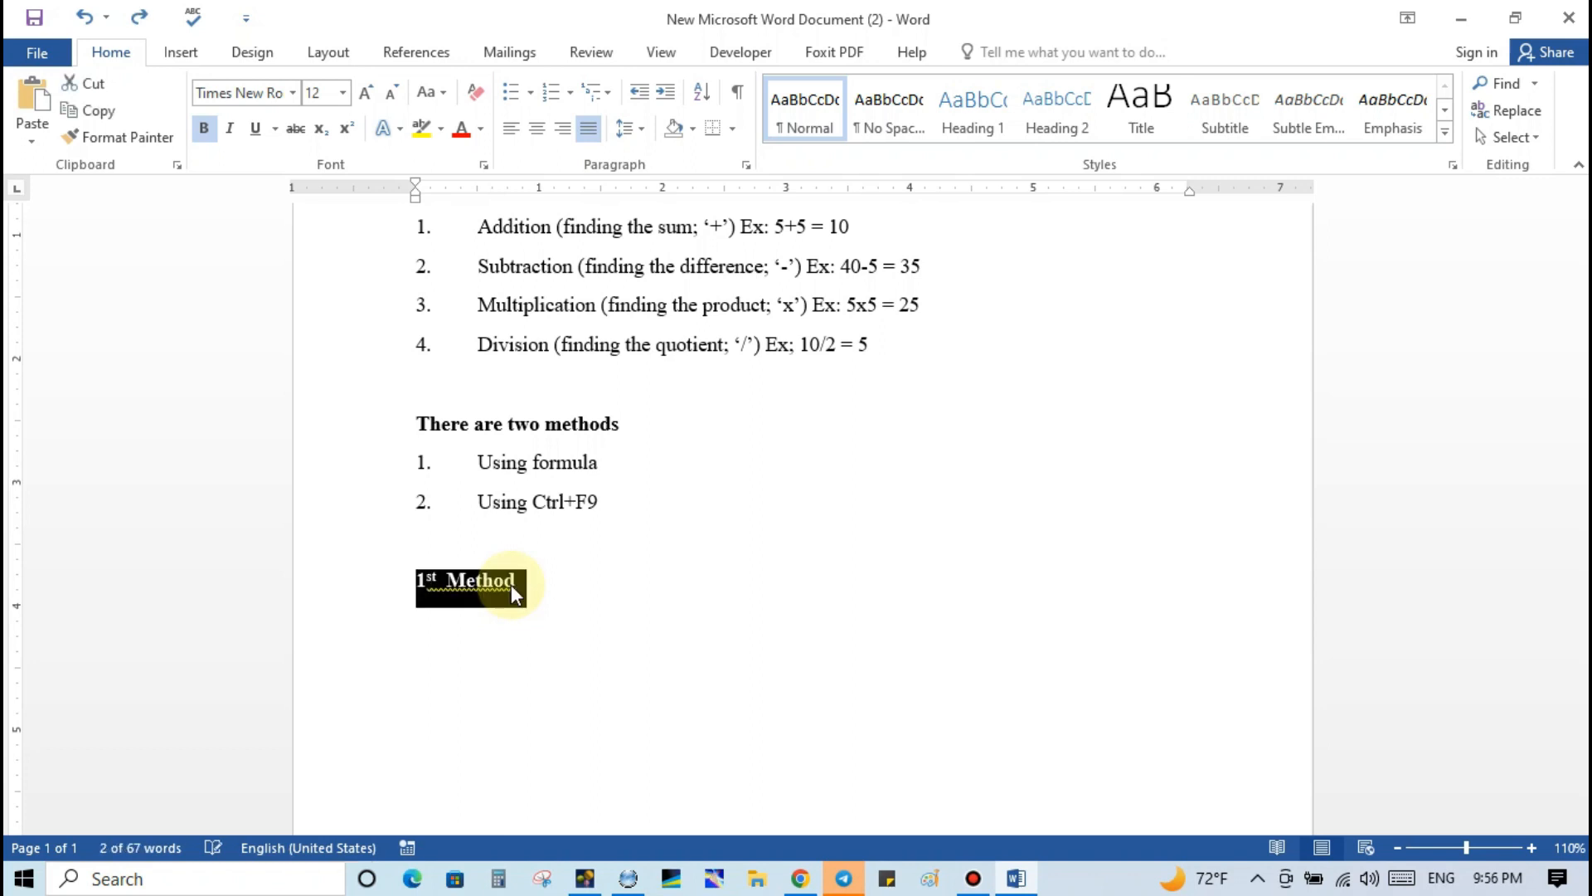
Underline the "1st Method" heading, keeping it bold.
key(ctrl+b)
key(ctrl+b)
key(ctrl+u)
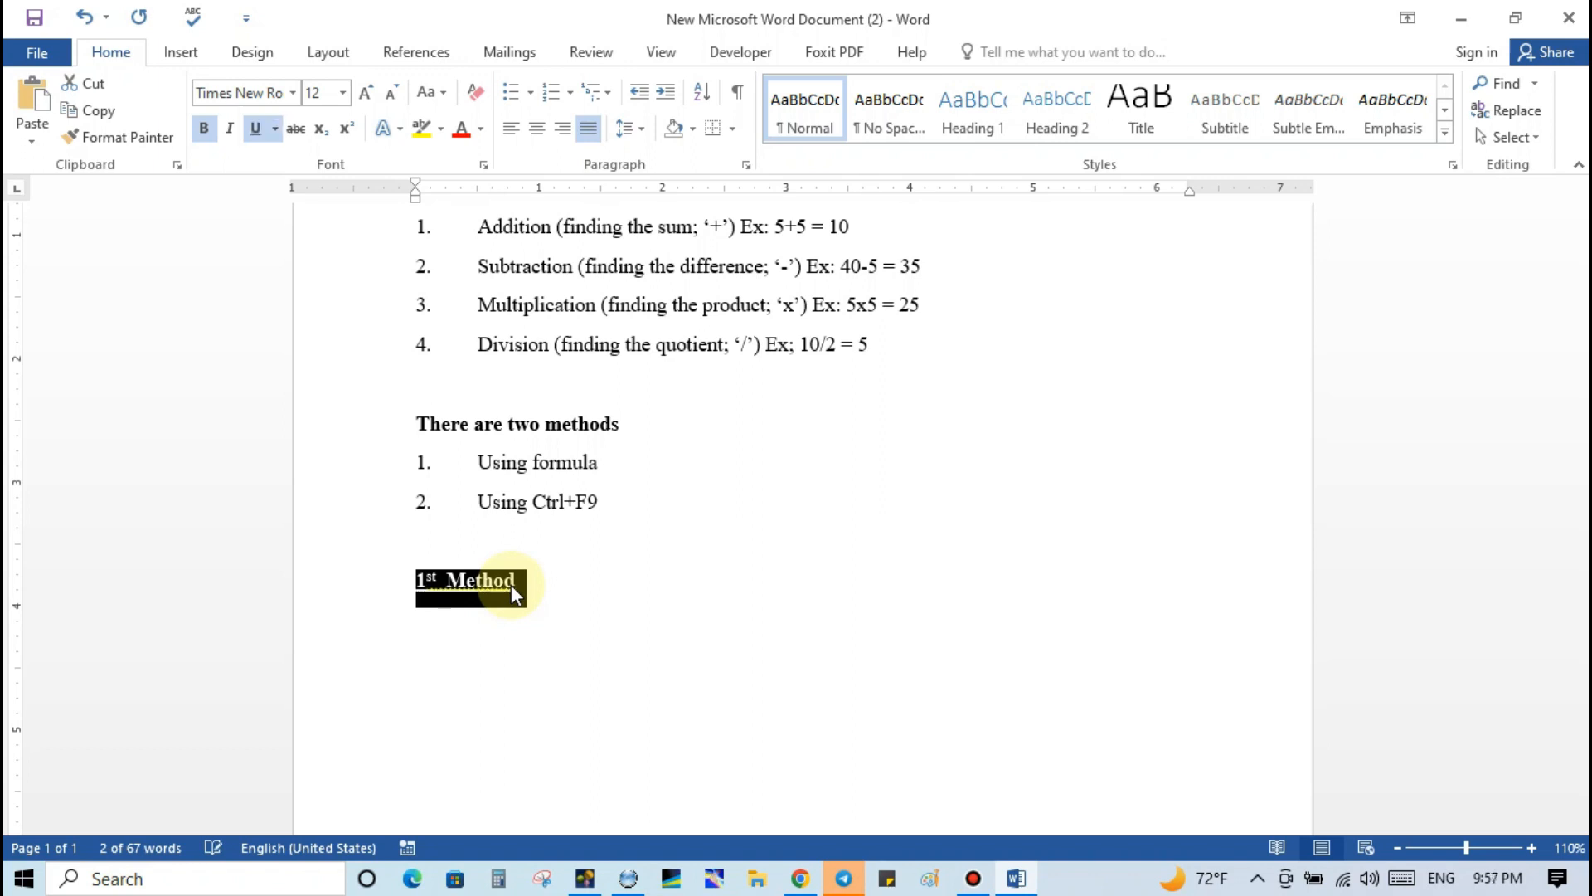
click(560, 598)
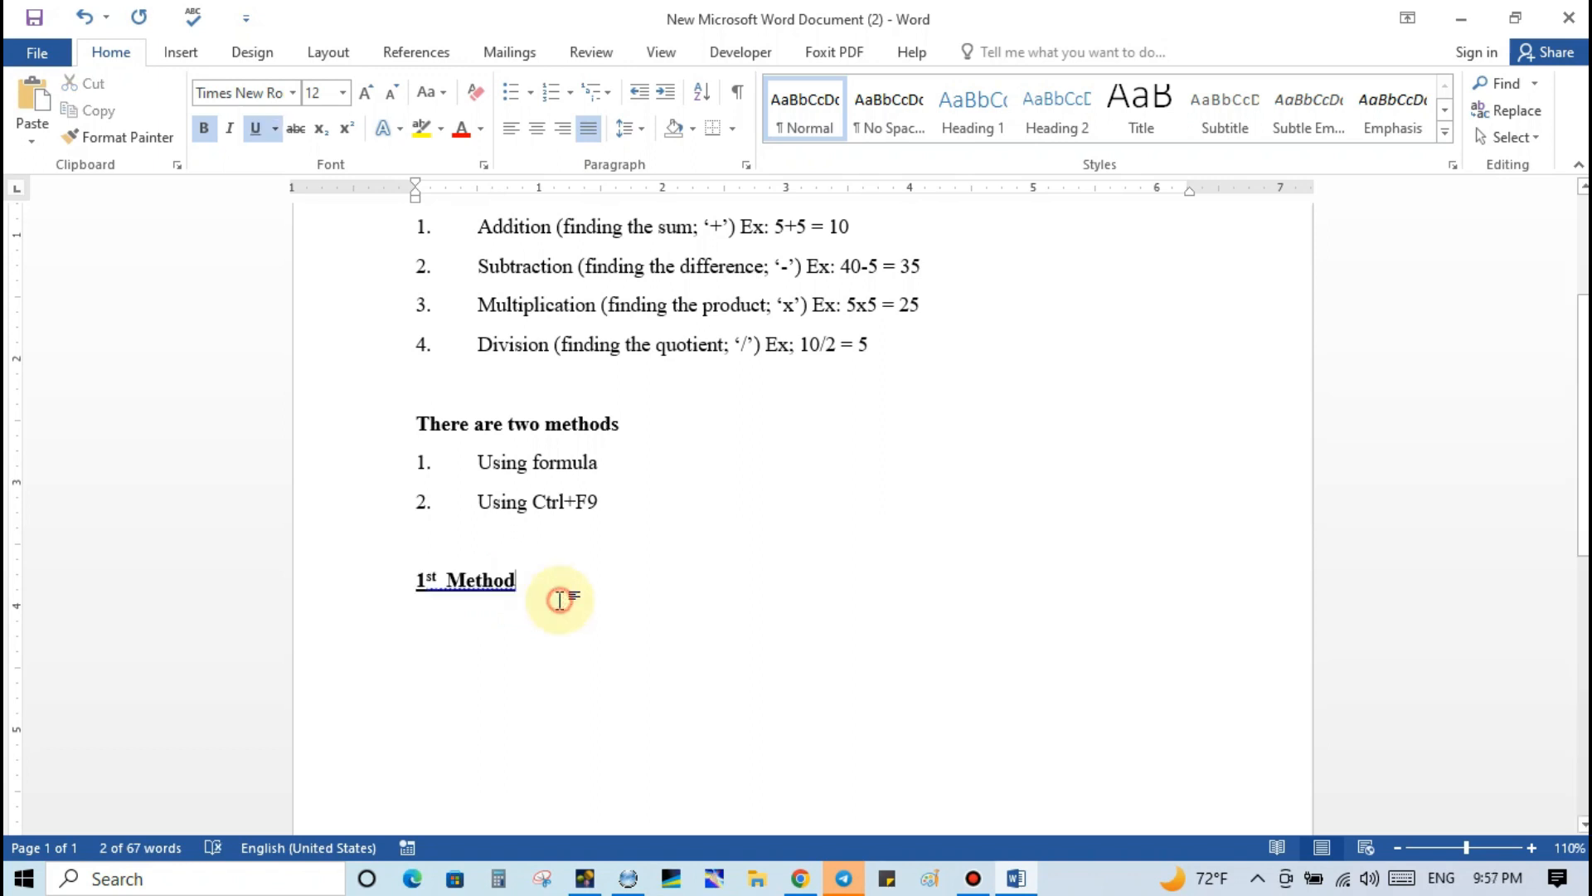
Ignore the grammar flag on the "1st Method" heading and start a new line below it.
right_click(479, 580)
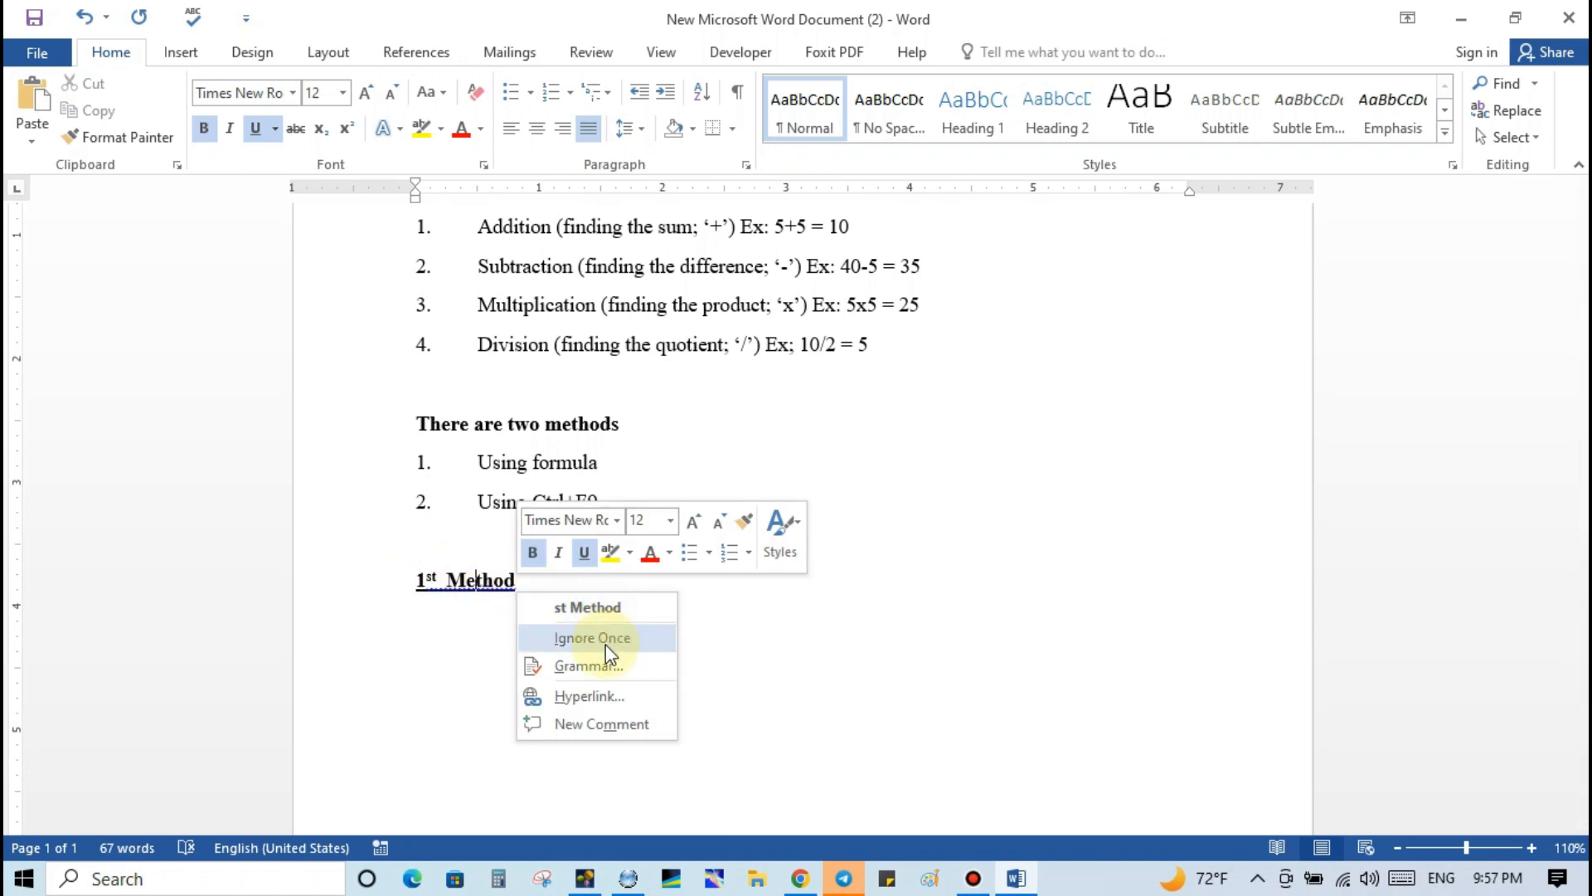
click(605, 644)
click(522, 579)
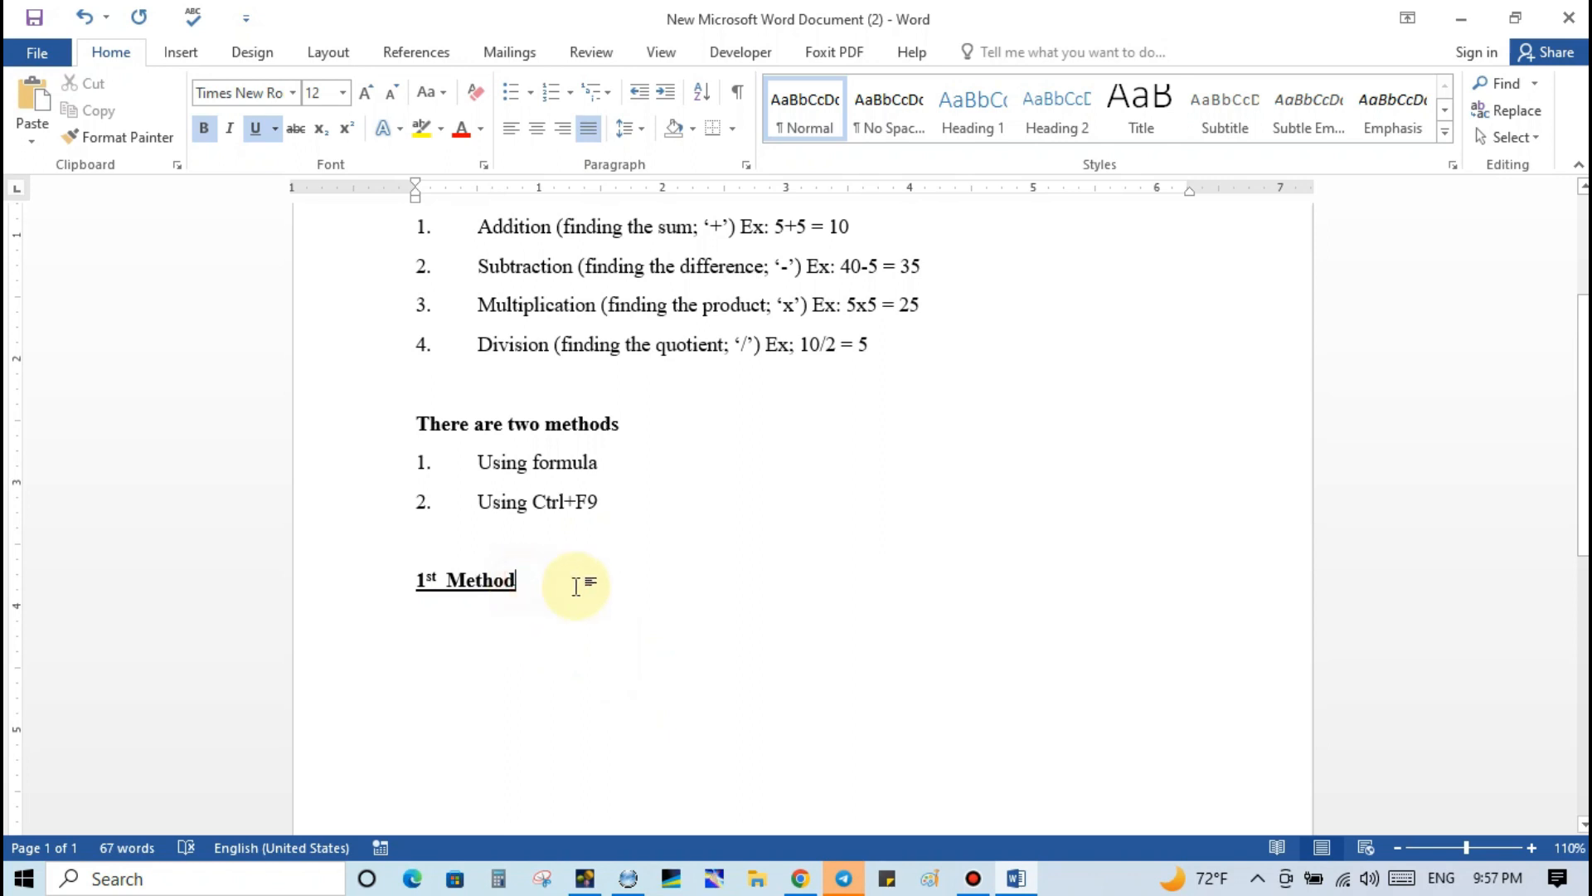
key(Return)
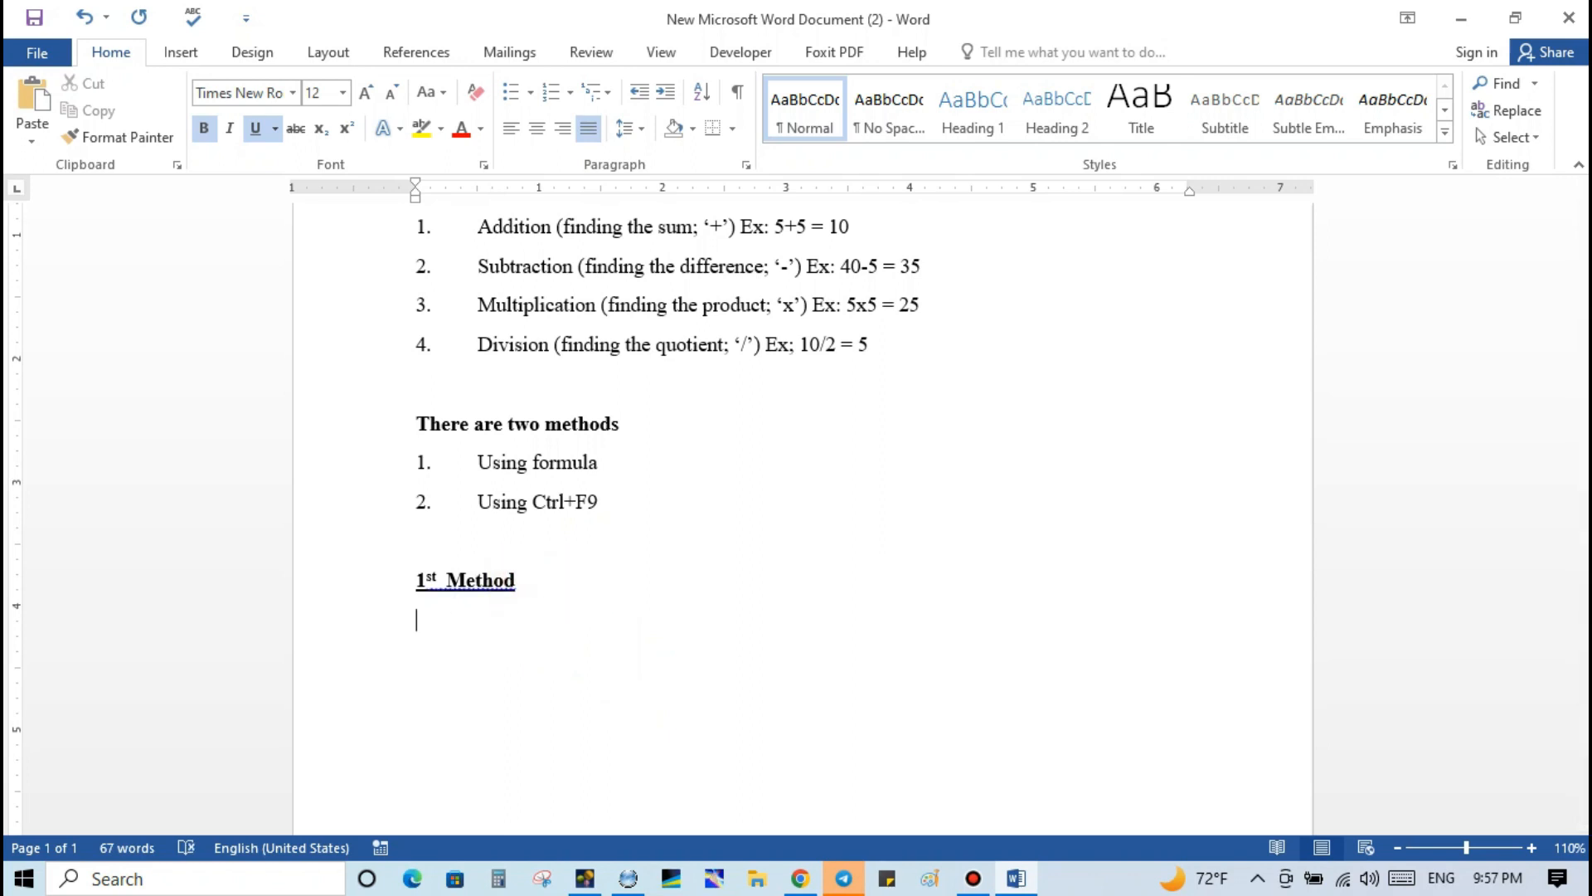
right_click(466, 580)
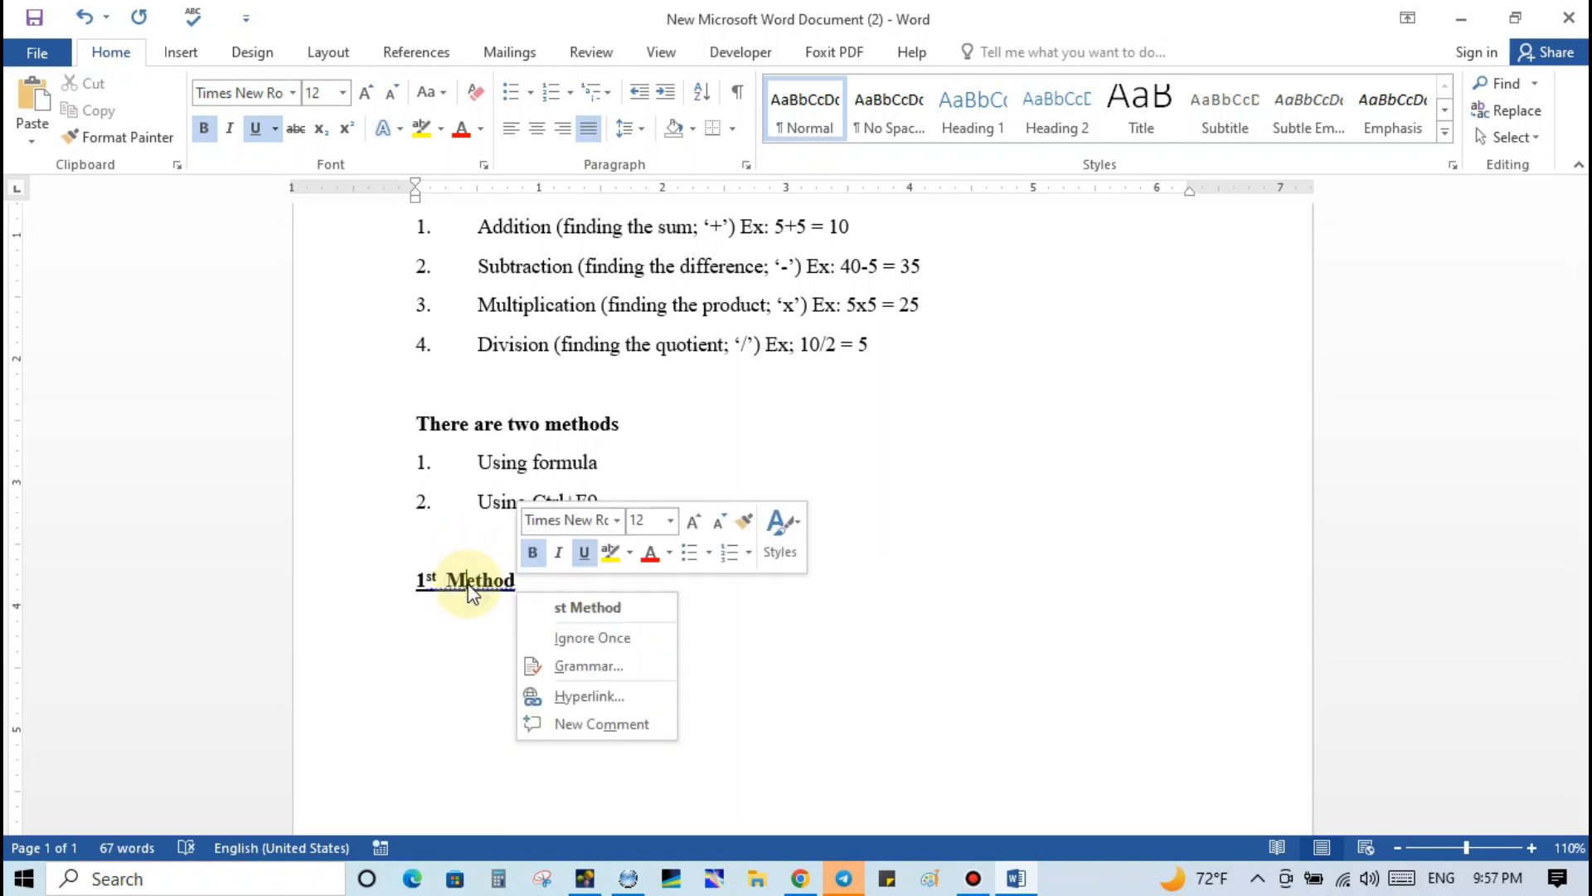
click(566, 639)
click(526, 577)
key(Return)
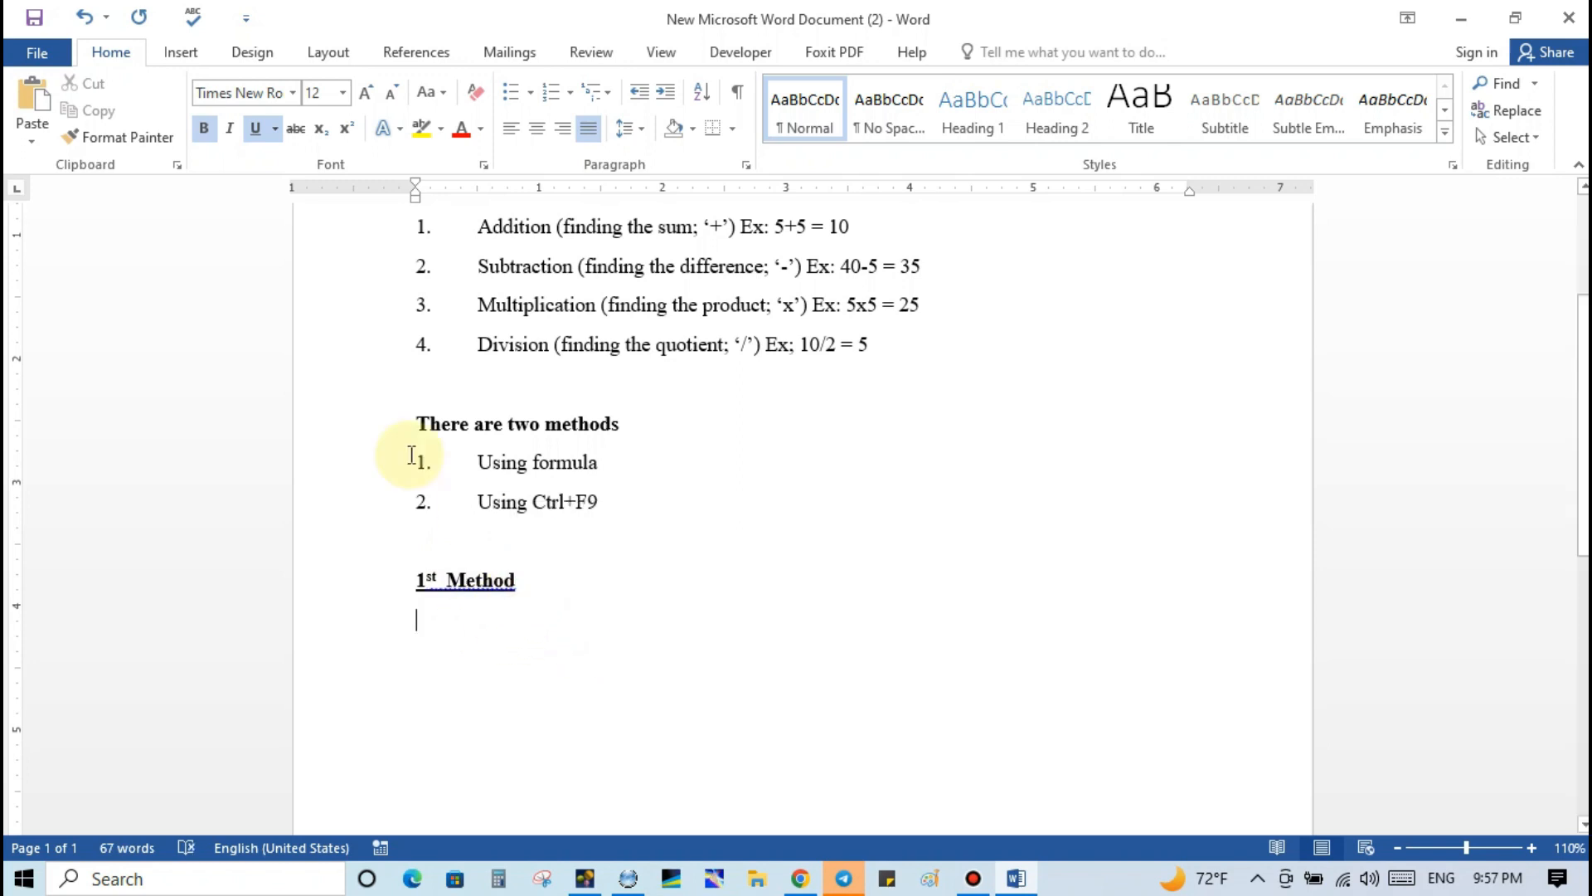
Turn off bold on the line below "1st Method" and insert a table with four columns and four rows there.
click(206, 128)
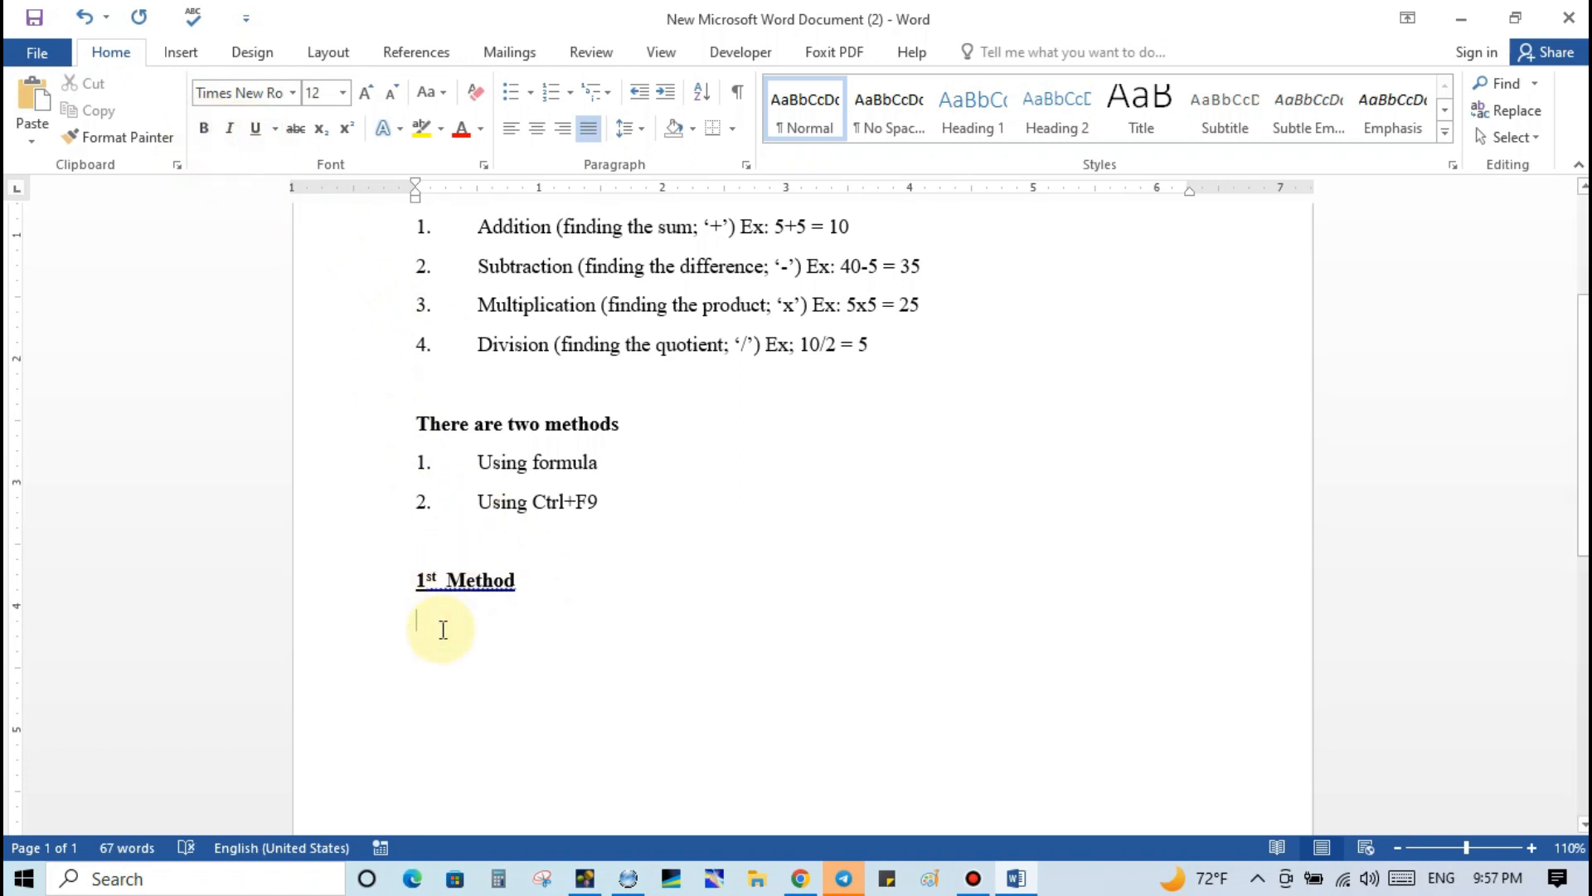
click(176, 55)
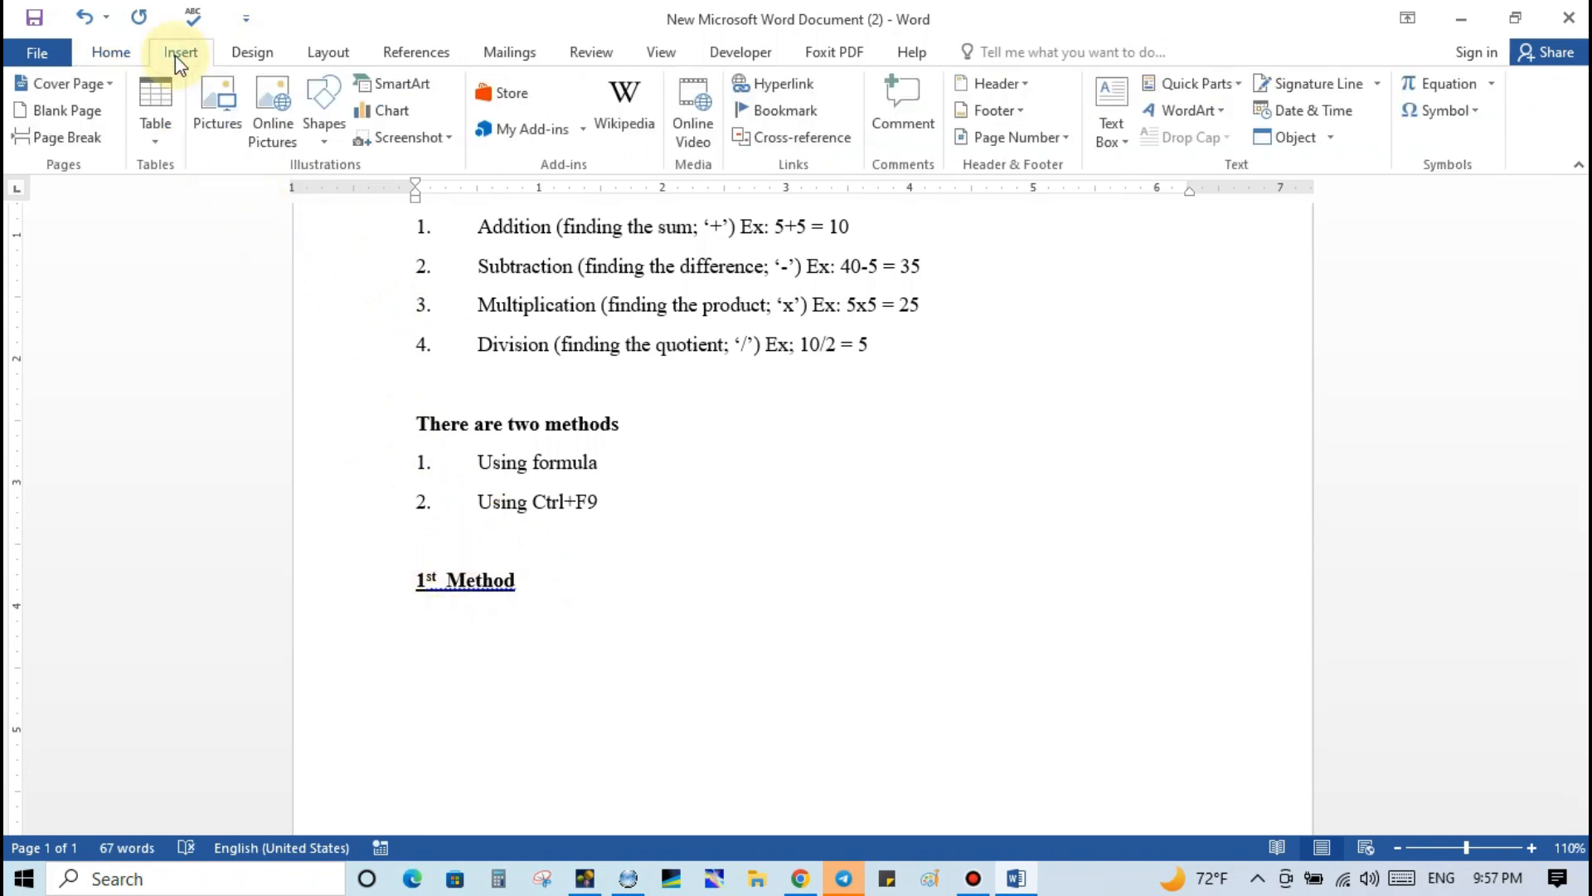
click(167, 144)
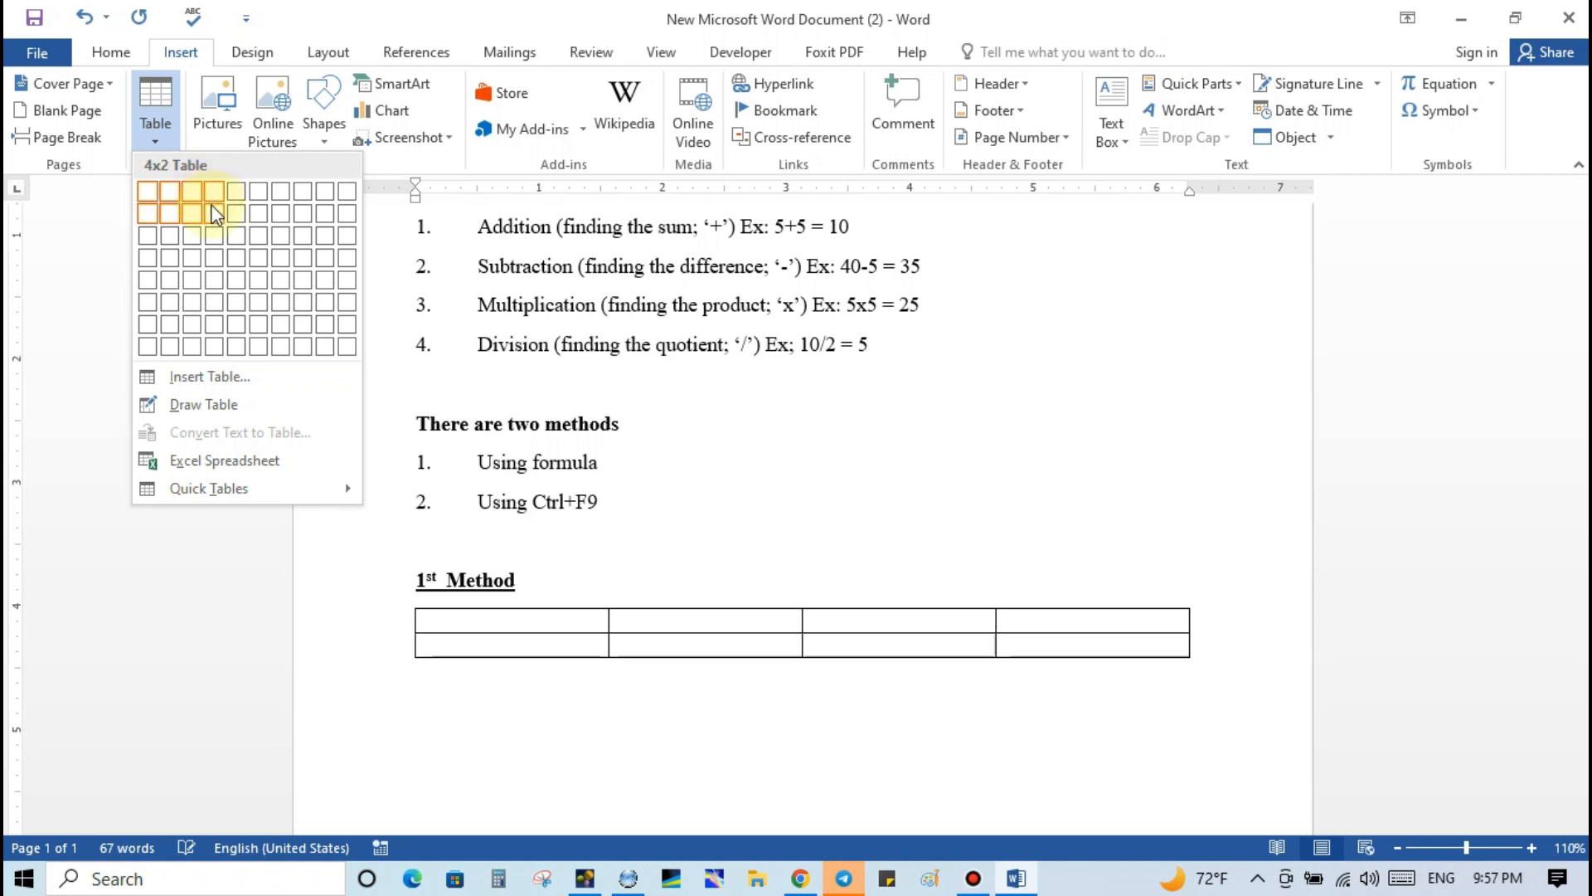
click(214, 257)
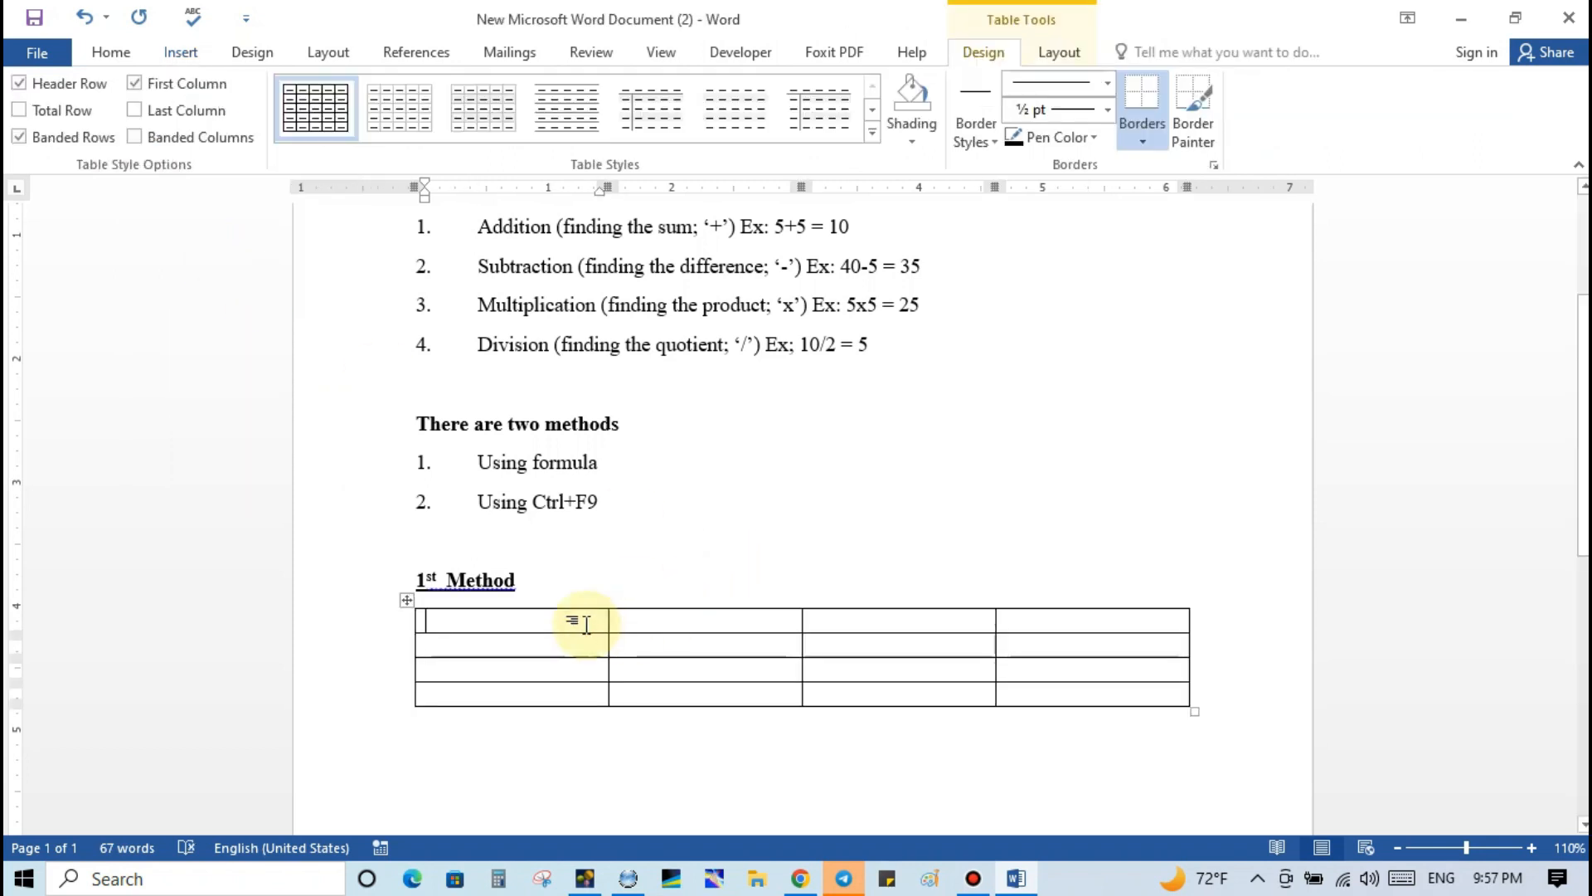
Fill the table's first row with the headers Description, Qty, Unit Price and Total Price.
text(De)
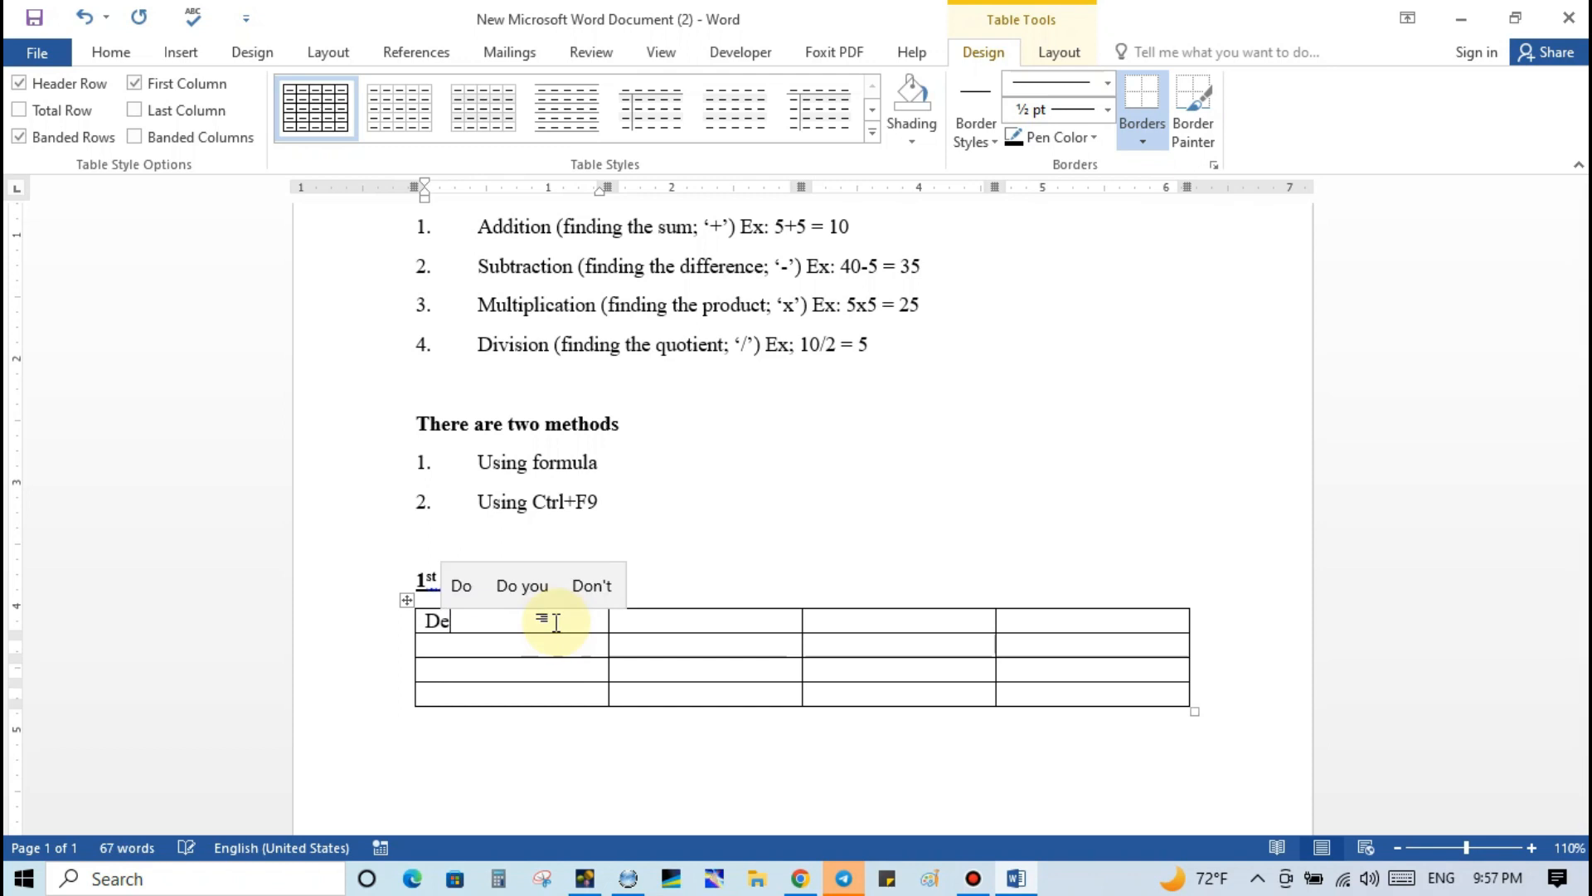
text(scri)
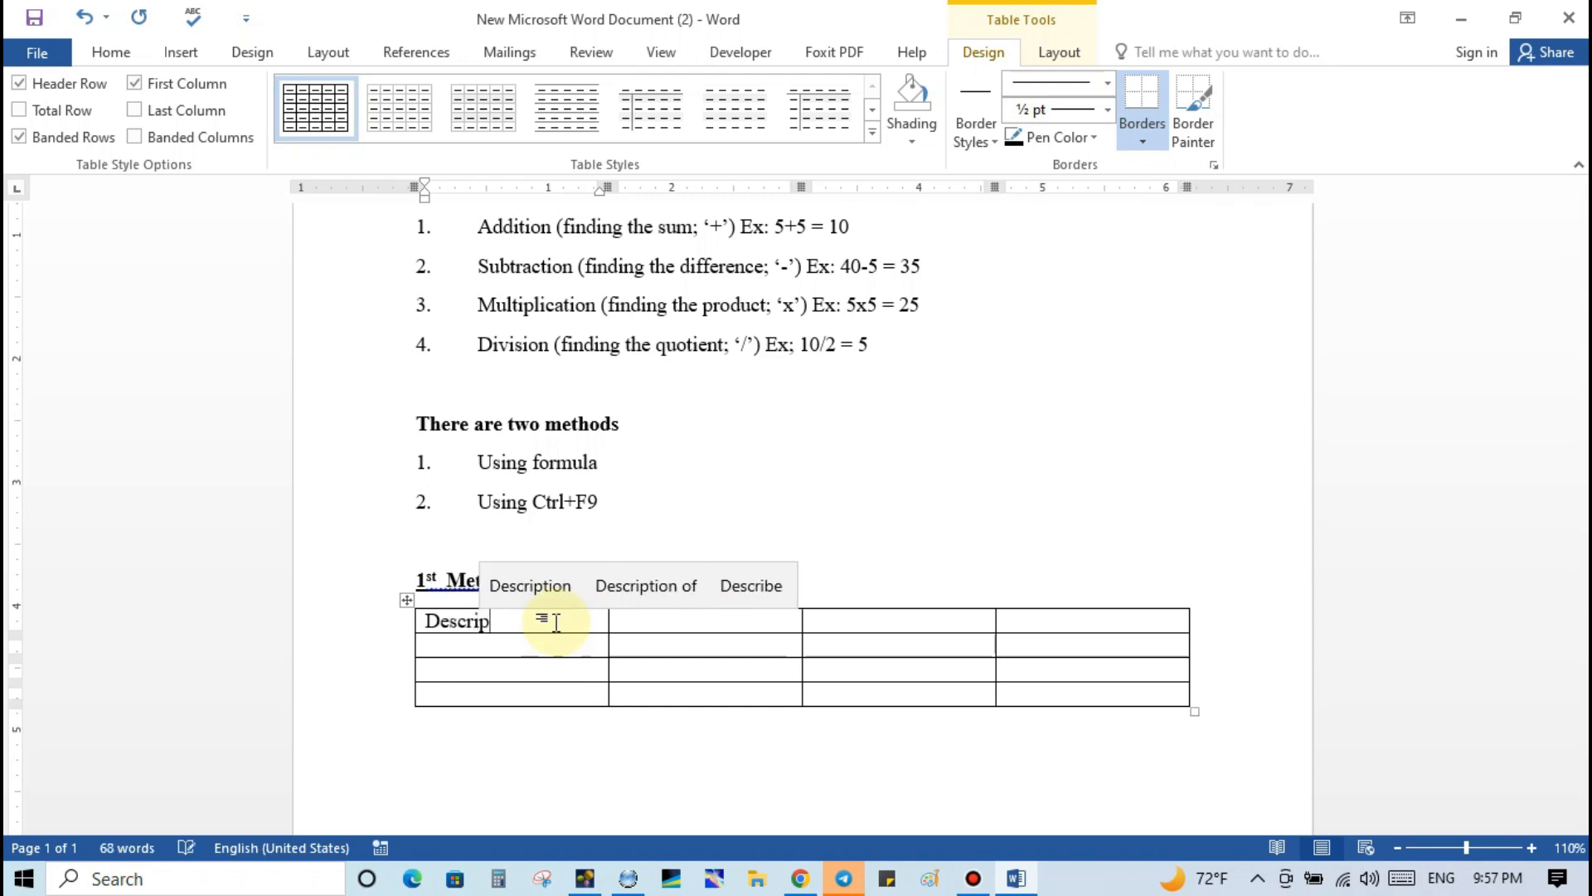
text(p)
click(567, 587)
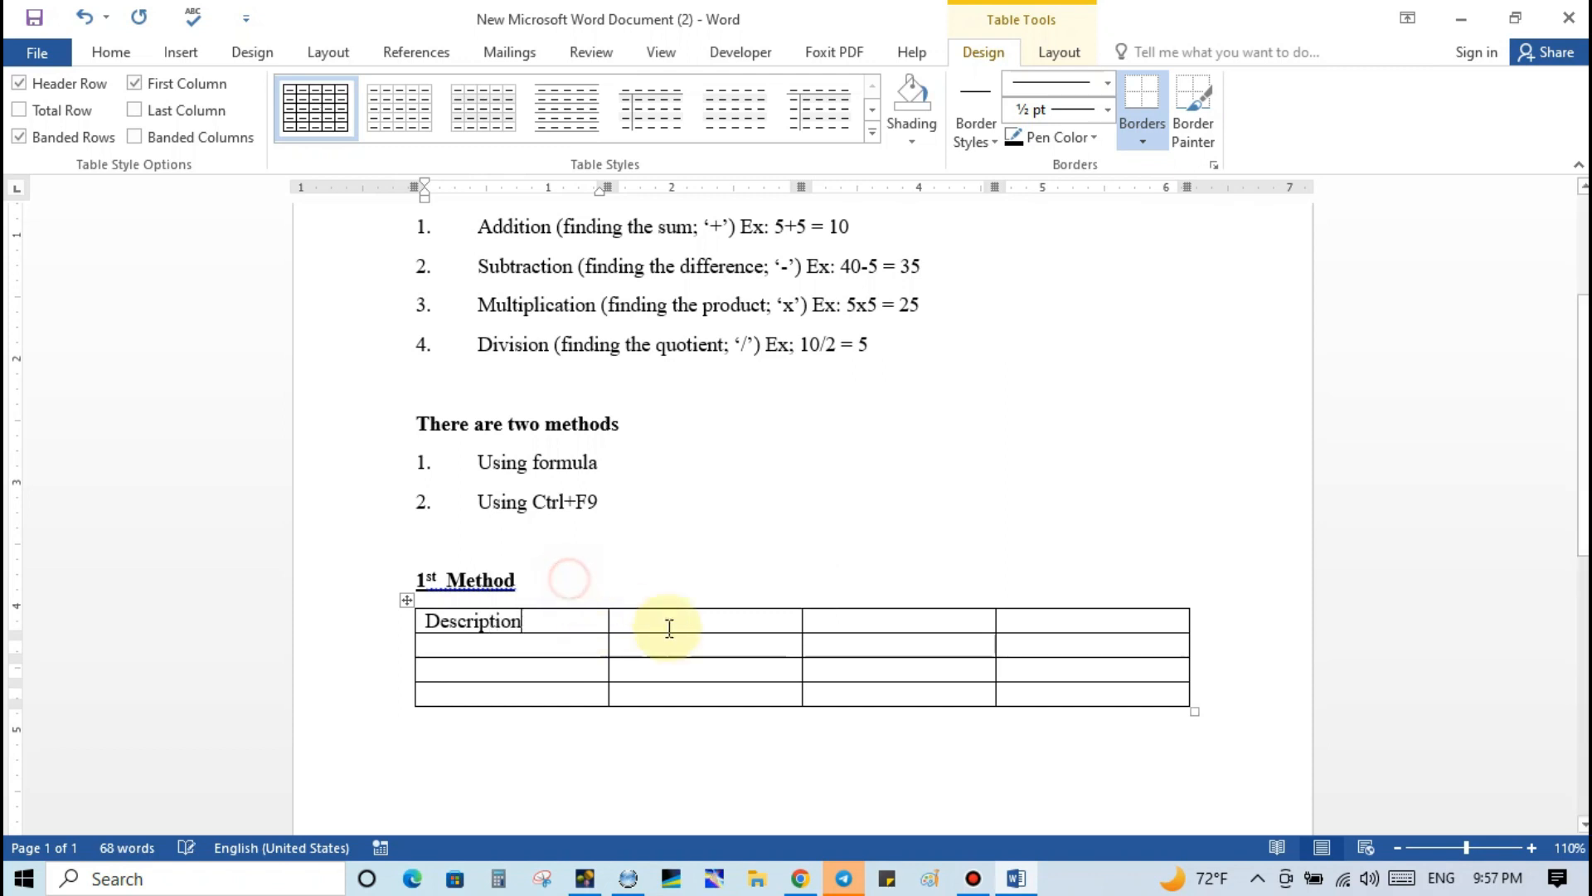
click(696, 627)
text(Qty)
key(Tab)
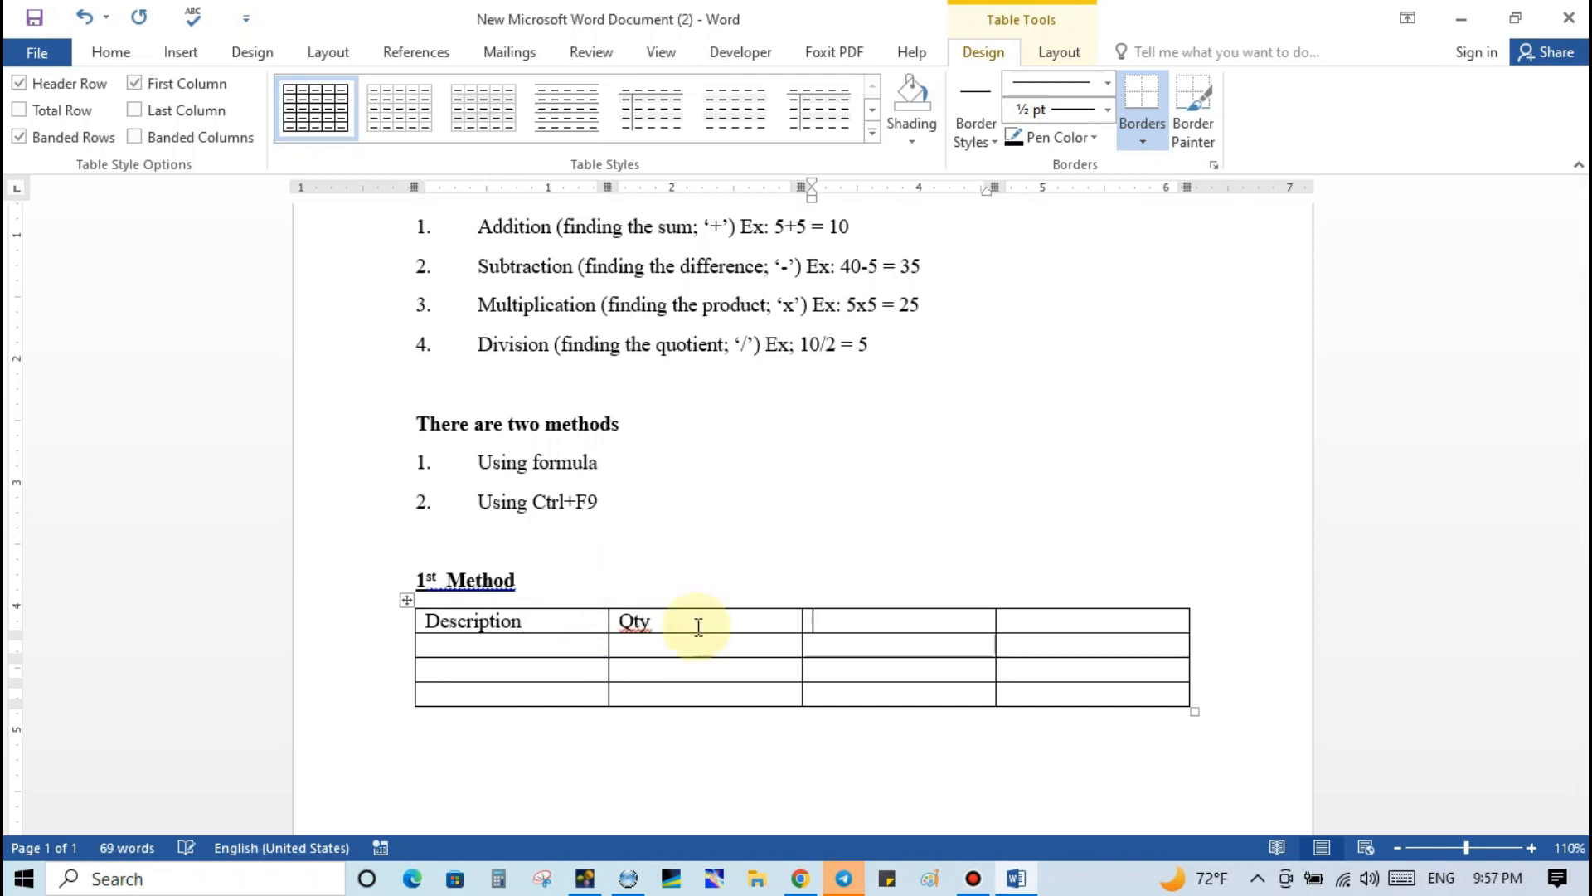
text(Unit Price)
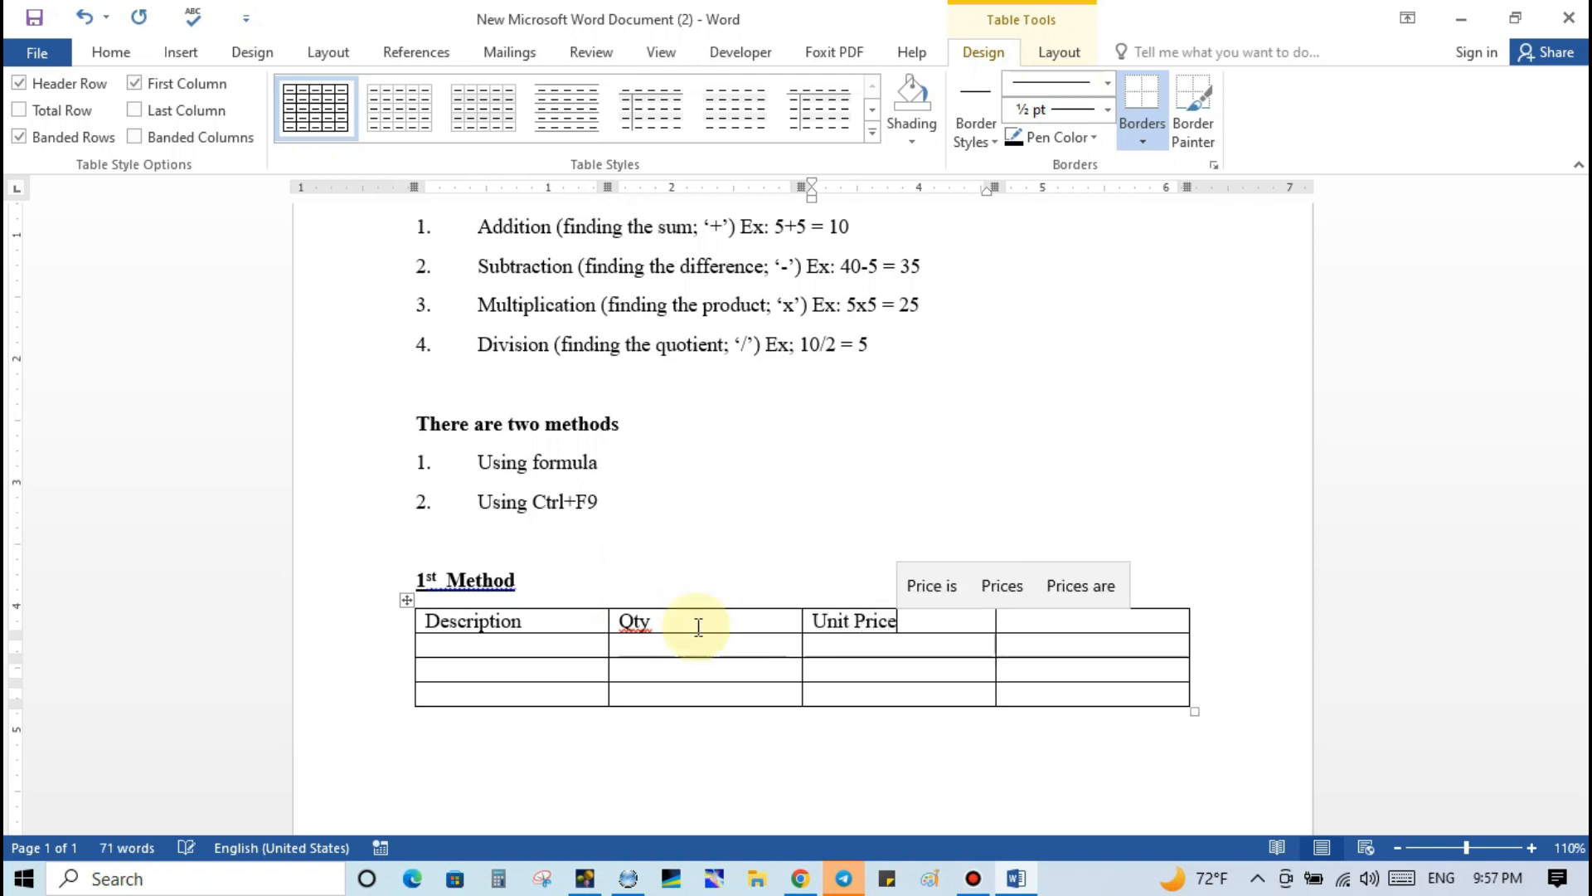
key(Tab)
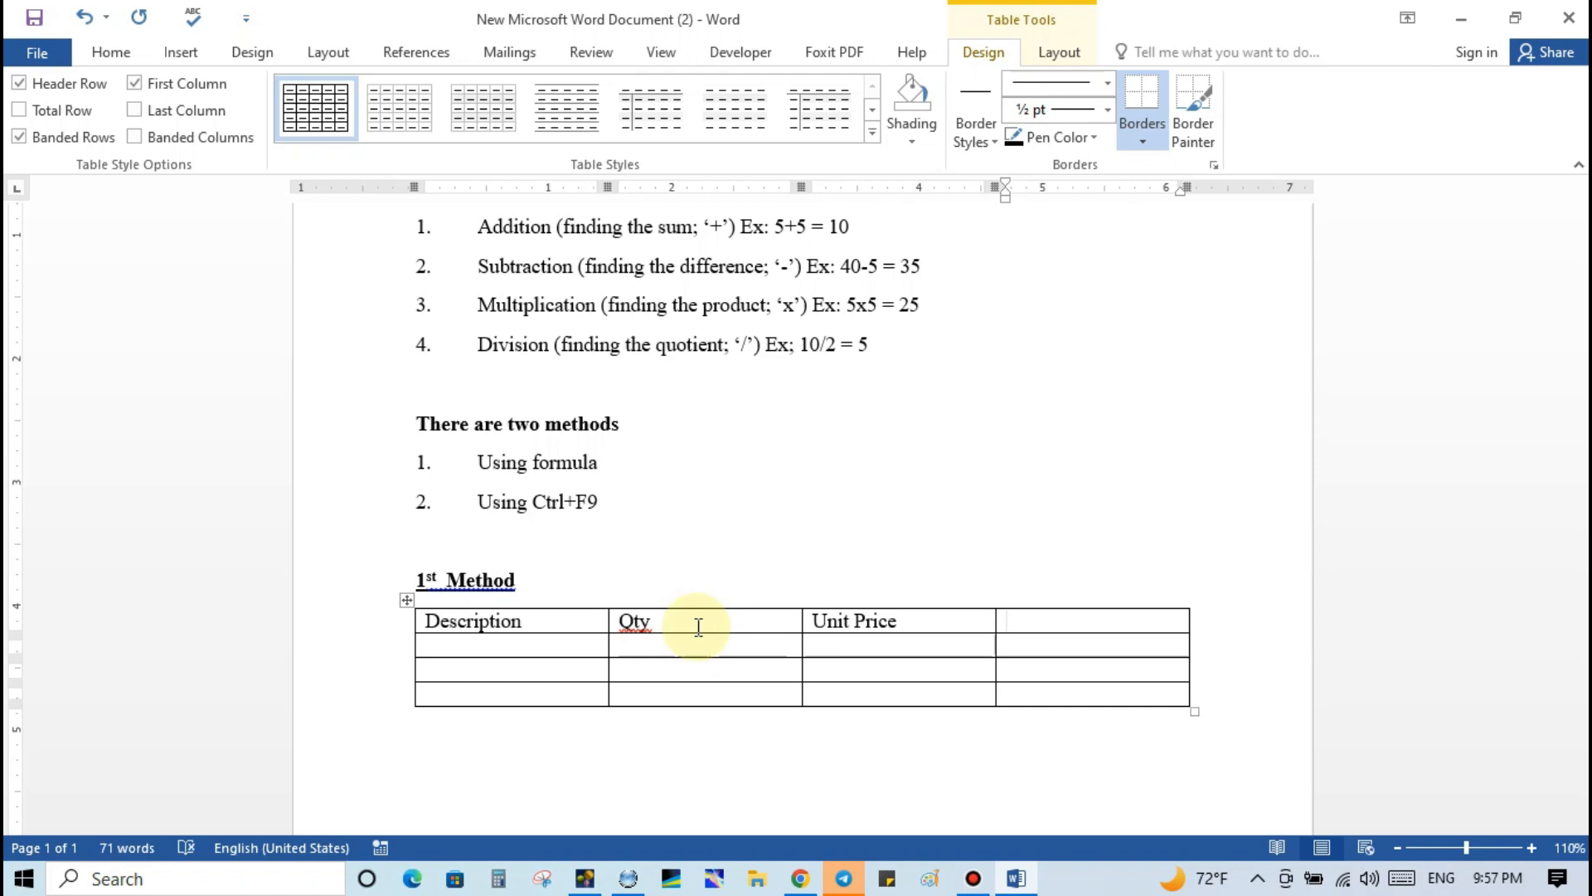
text(Total Price)
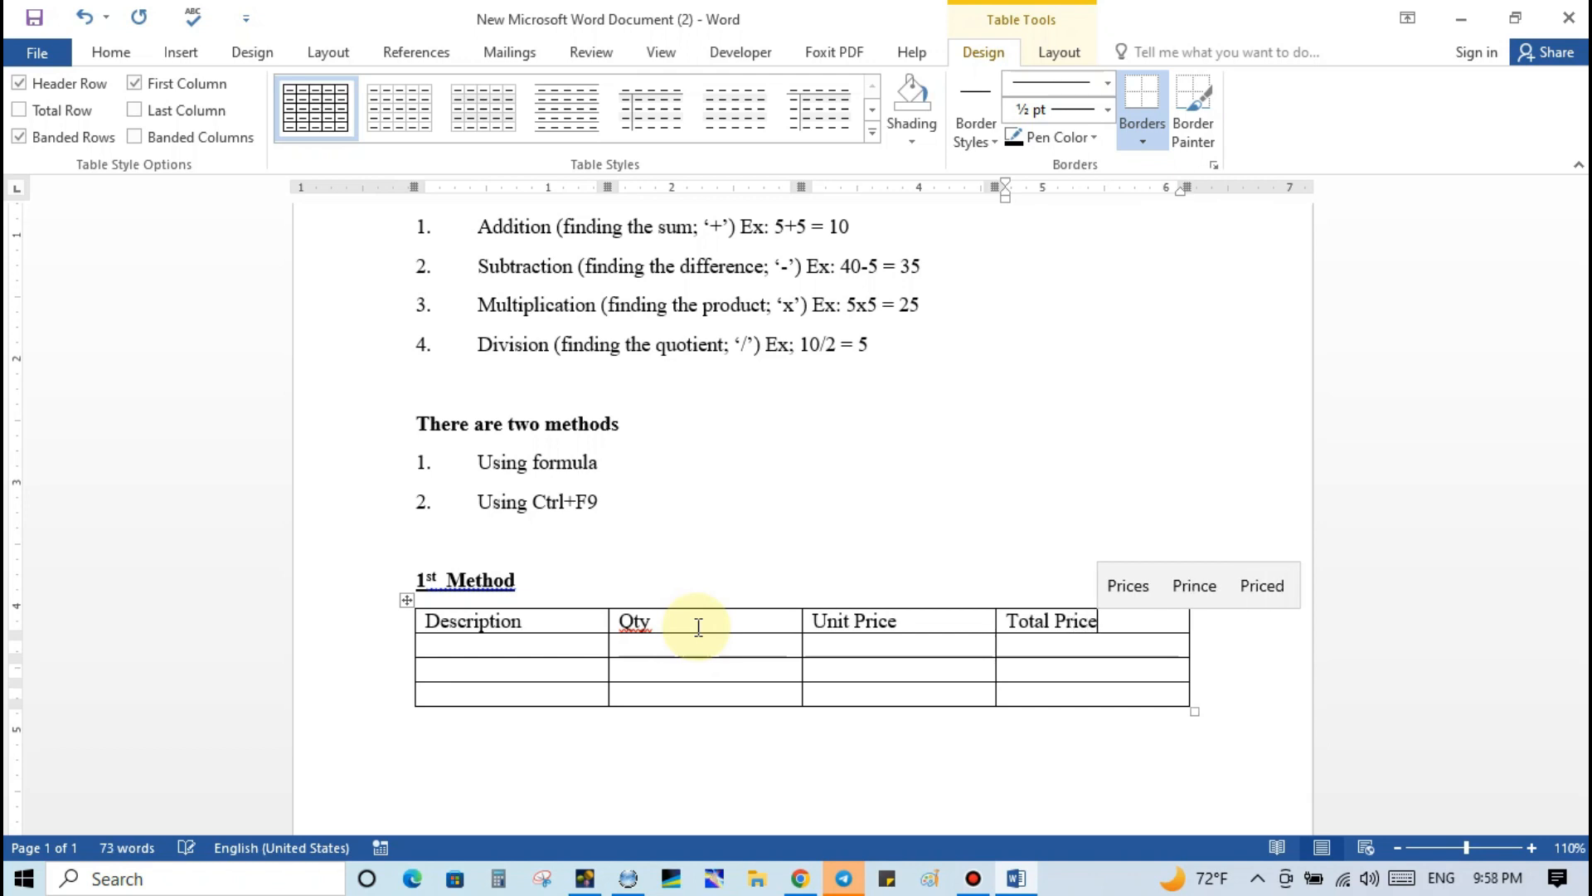
Widen the Description column and narrow the Qty, Unit Price and Total Price columns to suit their content.
click(691, 549)
drag(996, 620, 1050, 620)
drag(798, 620, 894, 621)
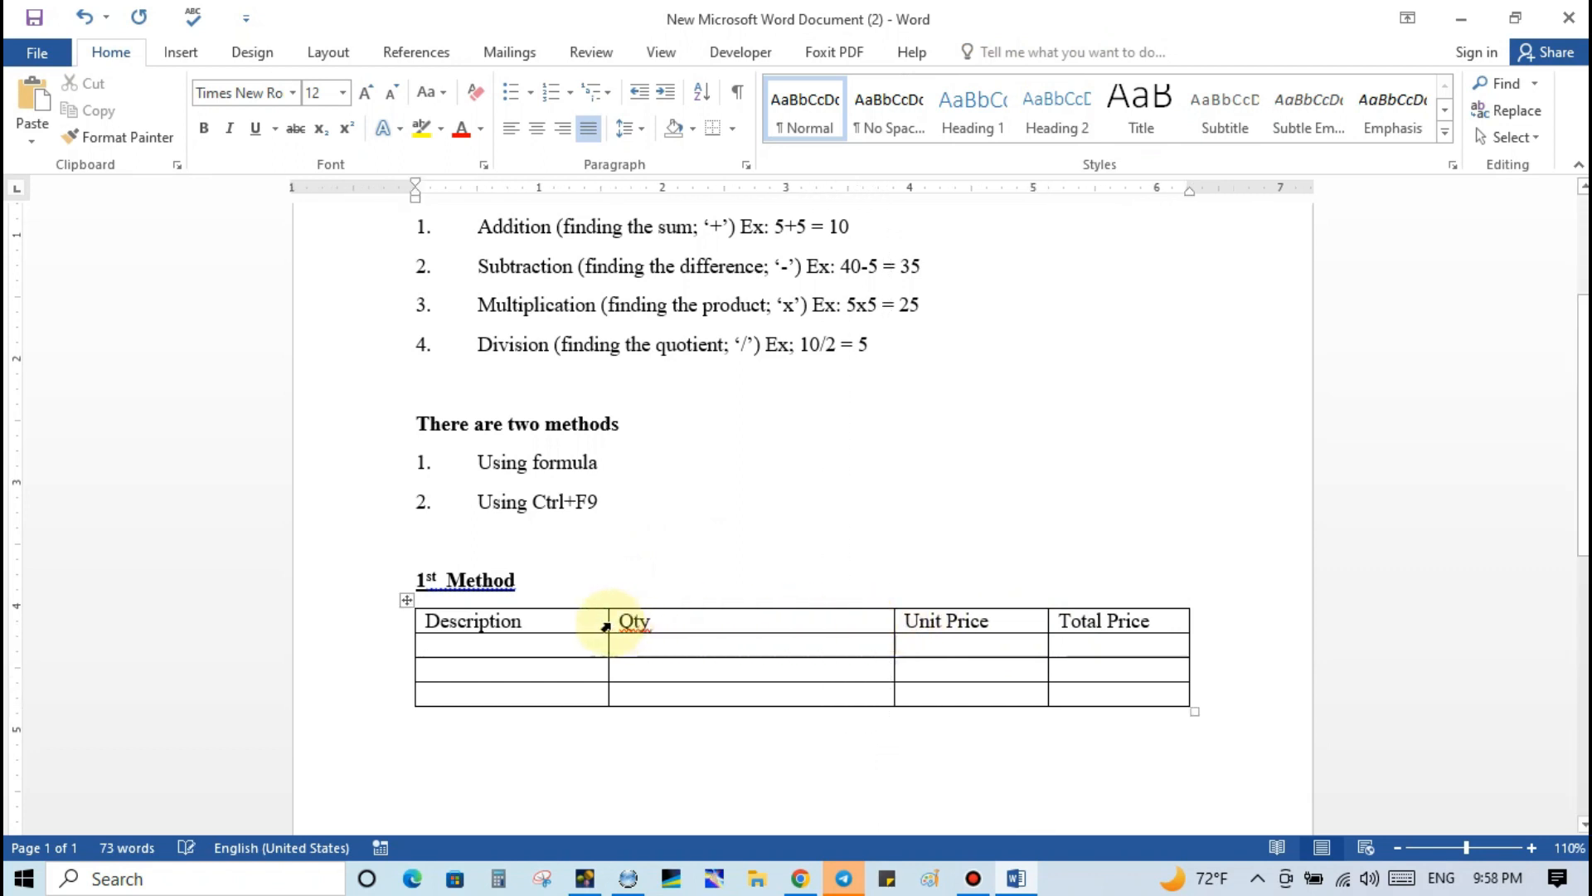
drag(604, 622, 794, 621)
Make the table's header row bold.
drag(423, 620, 1100, 628)
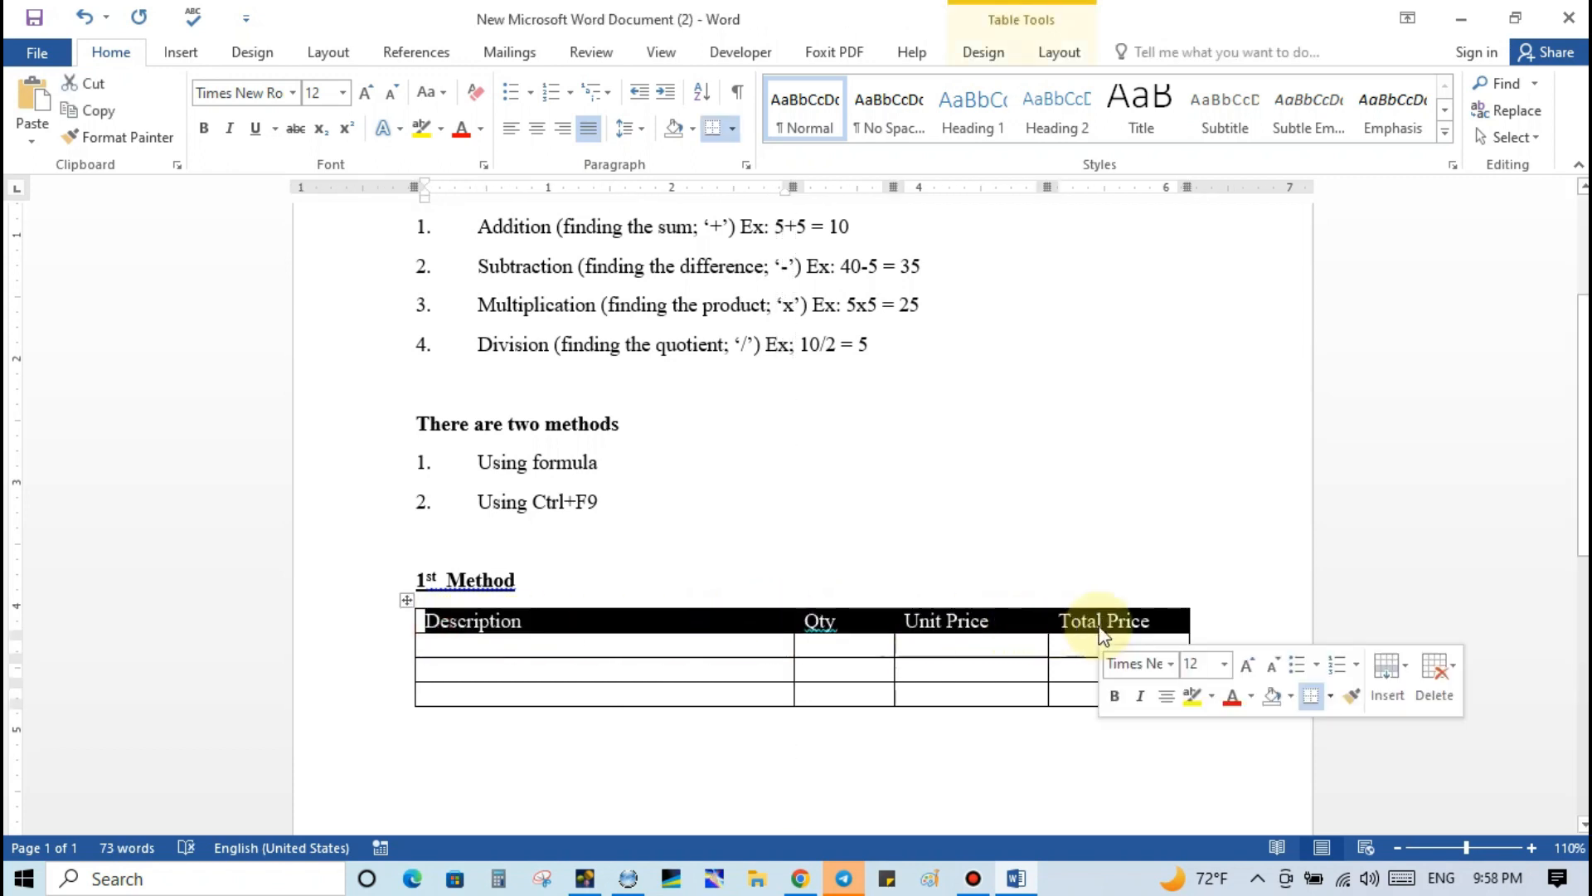
key(ctrl+b)
click(1215, 552)
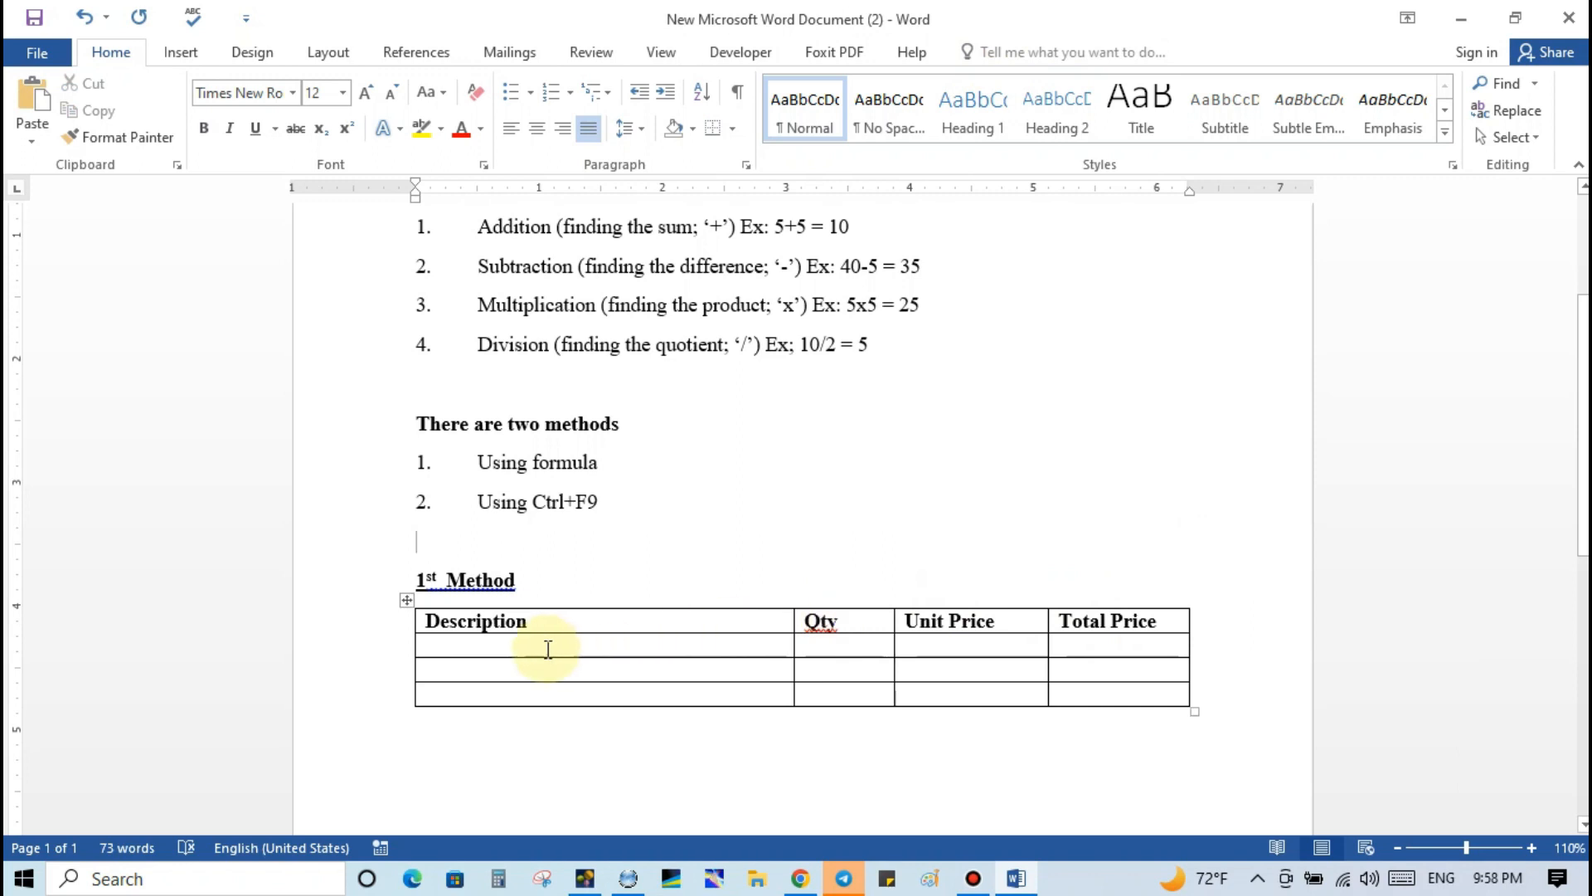
Fill the first item row with description AA Battery, quantity 05 and unit price 150.00.
click(523, 653)
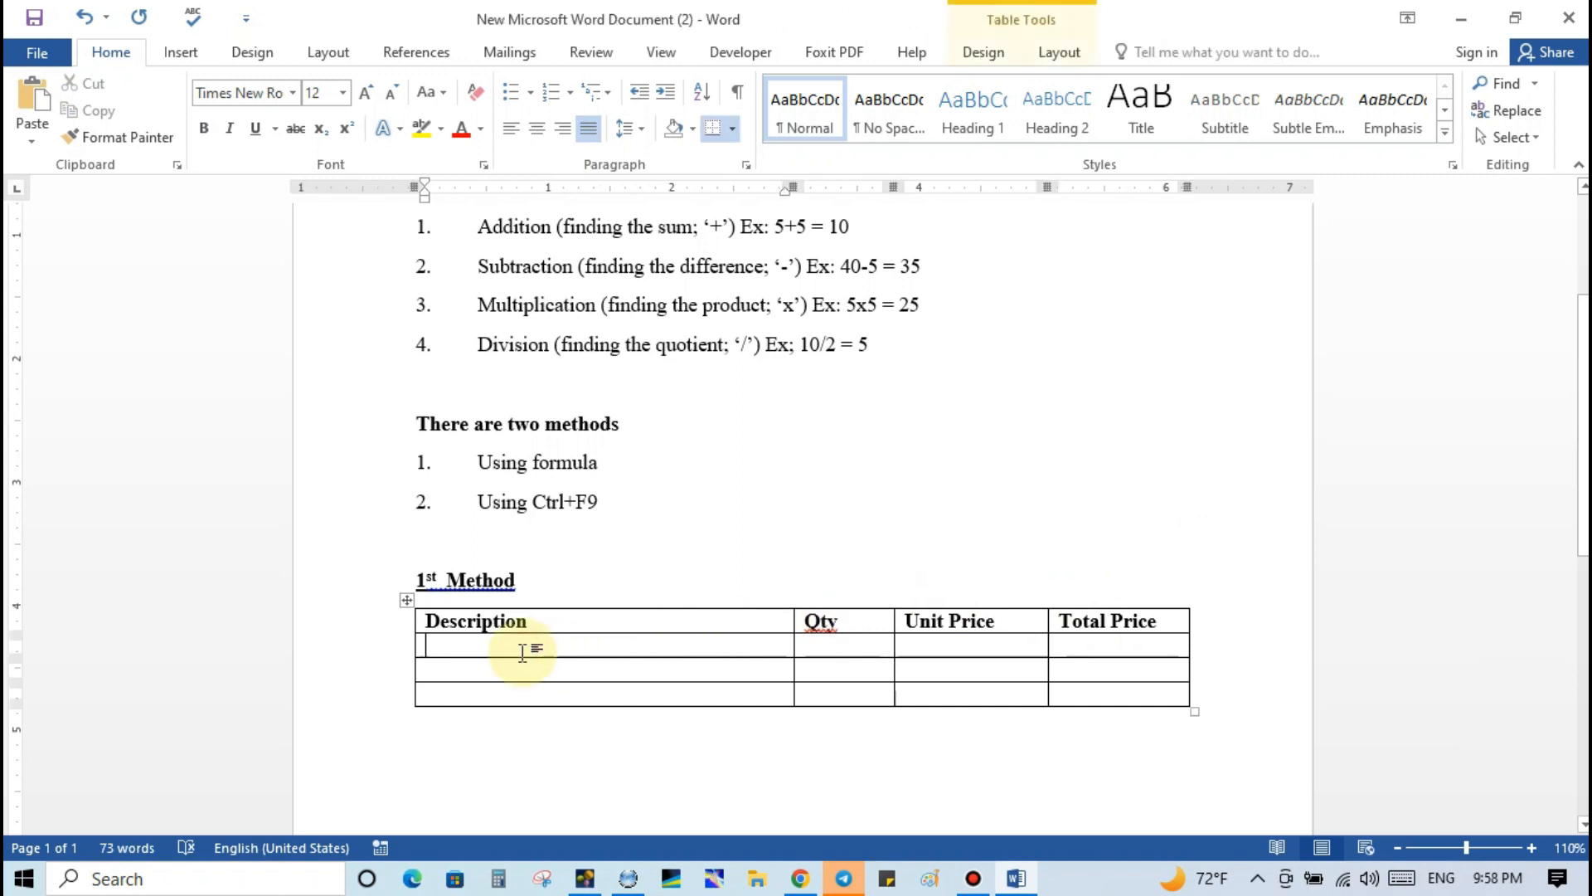
text(AA)
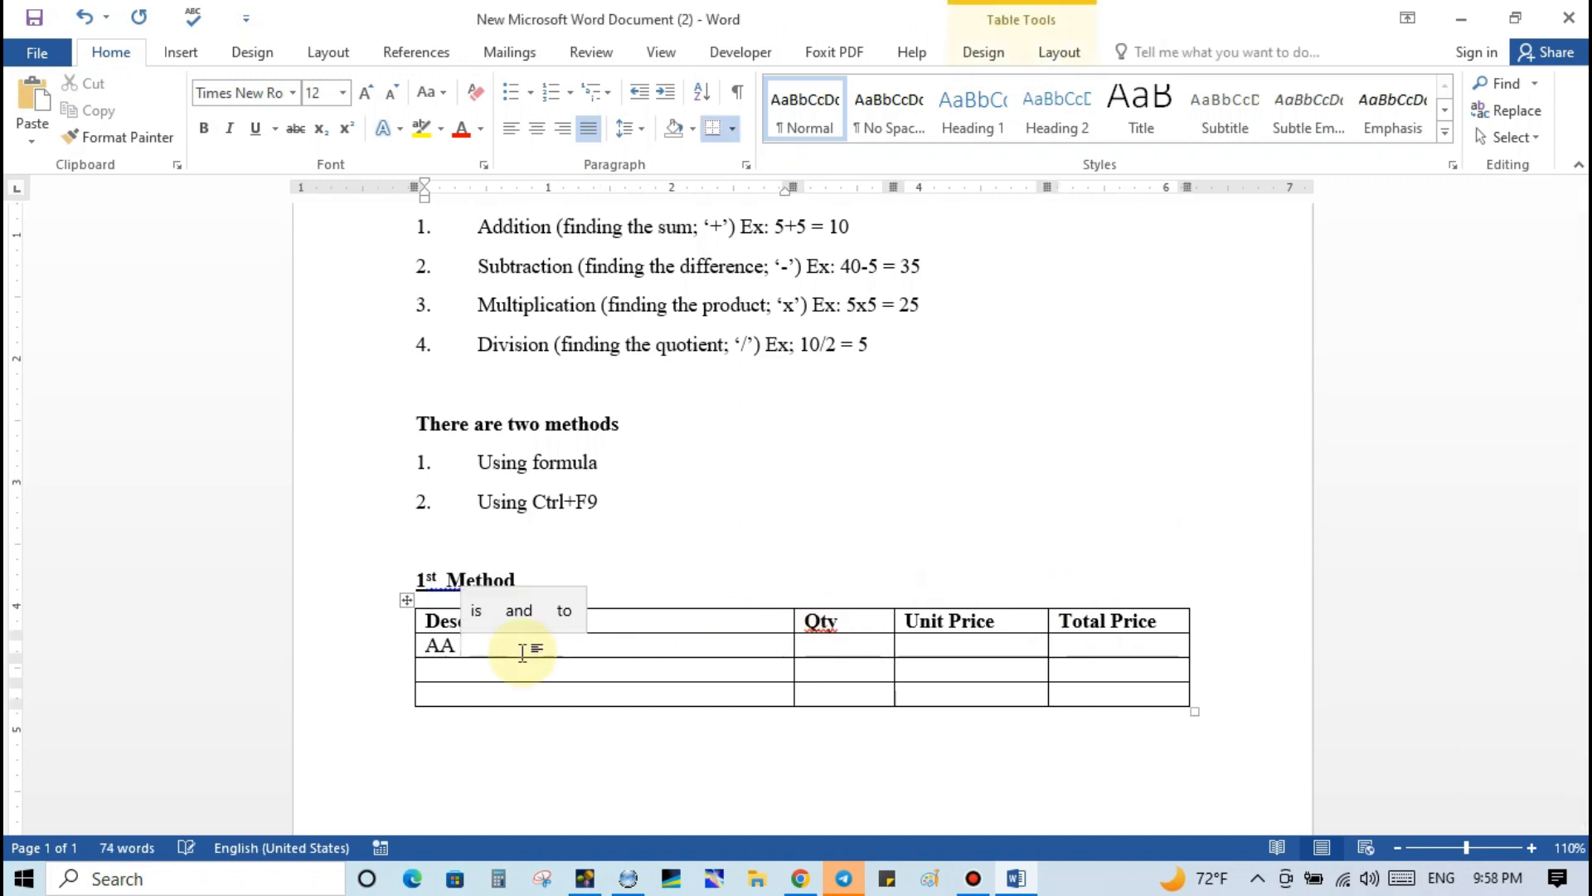
text( Batter)
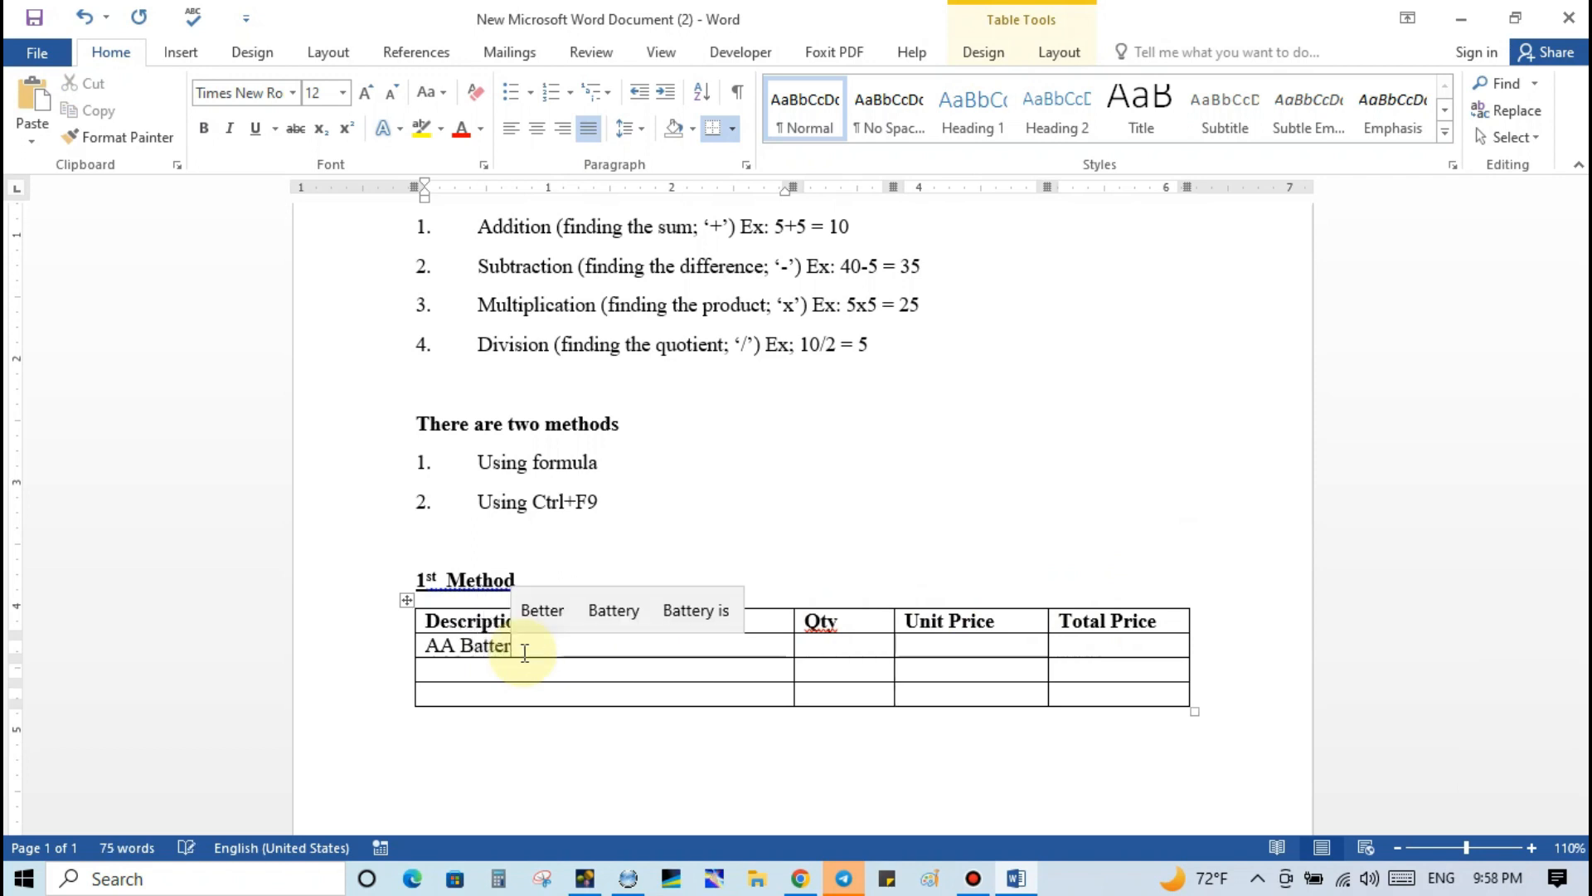
click(618, 610)
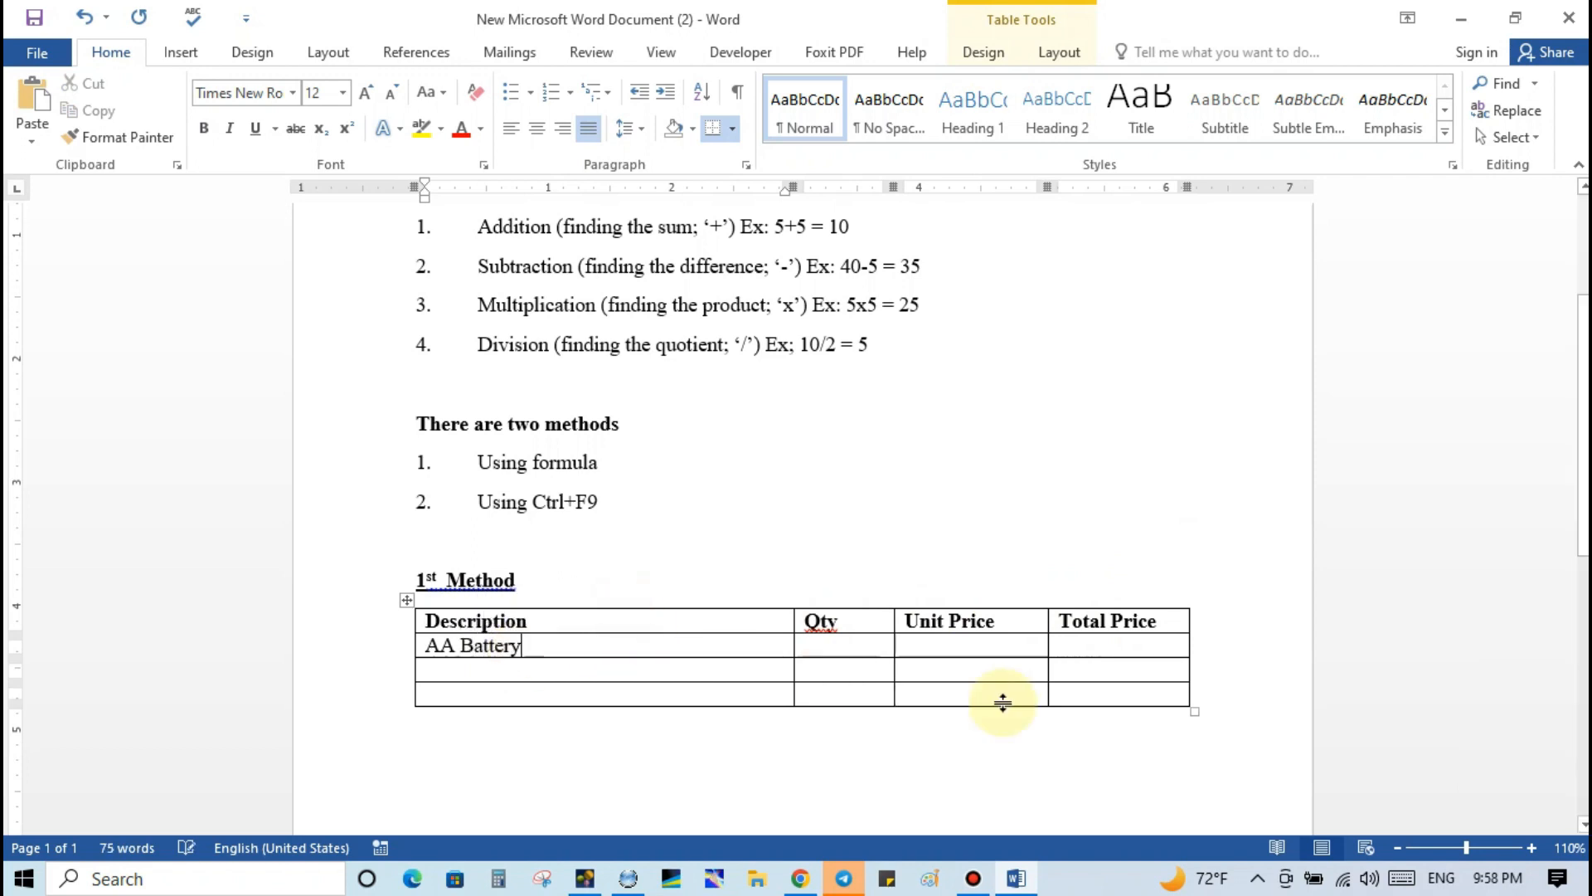
click(844, 640)
text(05)
key(Tab)
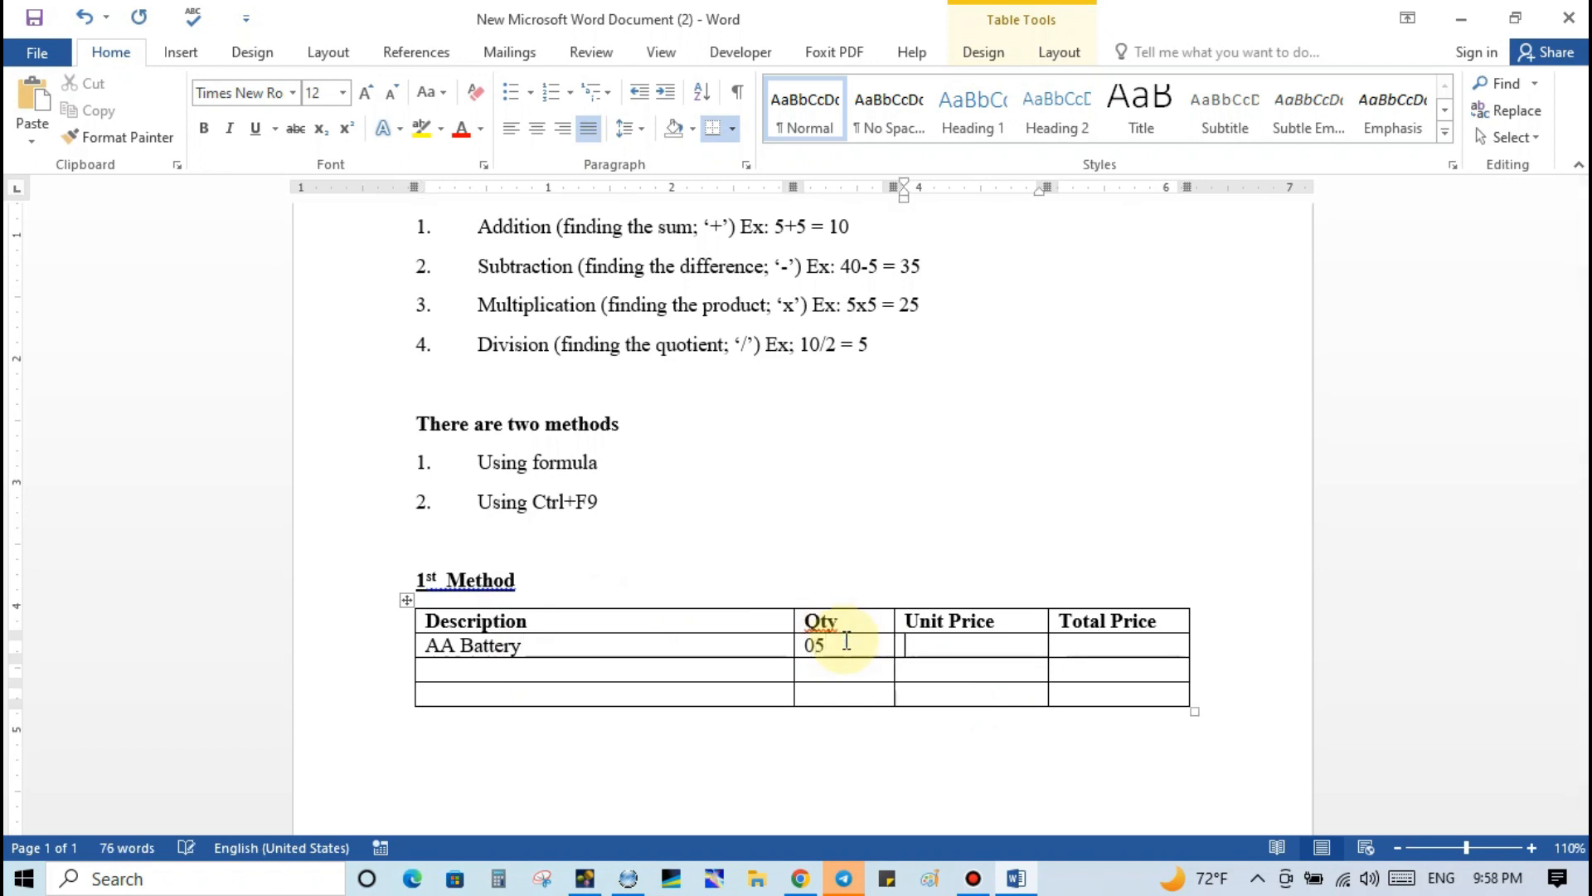
text(150.00)
Calculate the AA Battery row's Total Price with the formula =PRODUCT(LEFT) and append .00 to the result.
click(1108, 649)
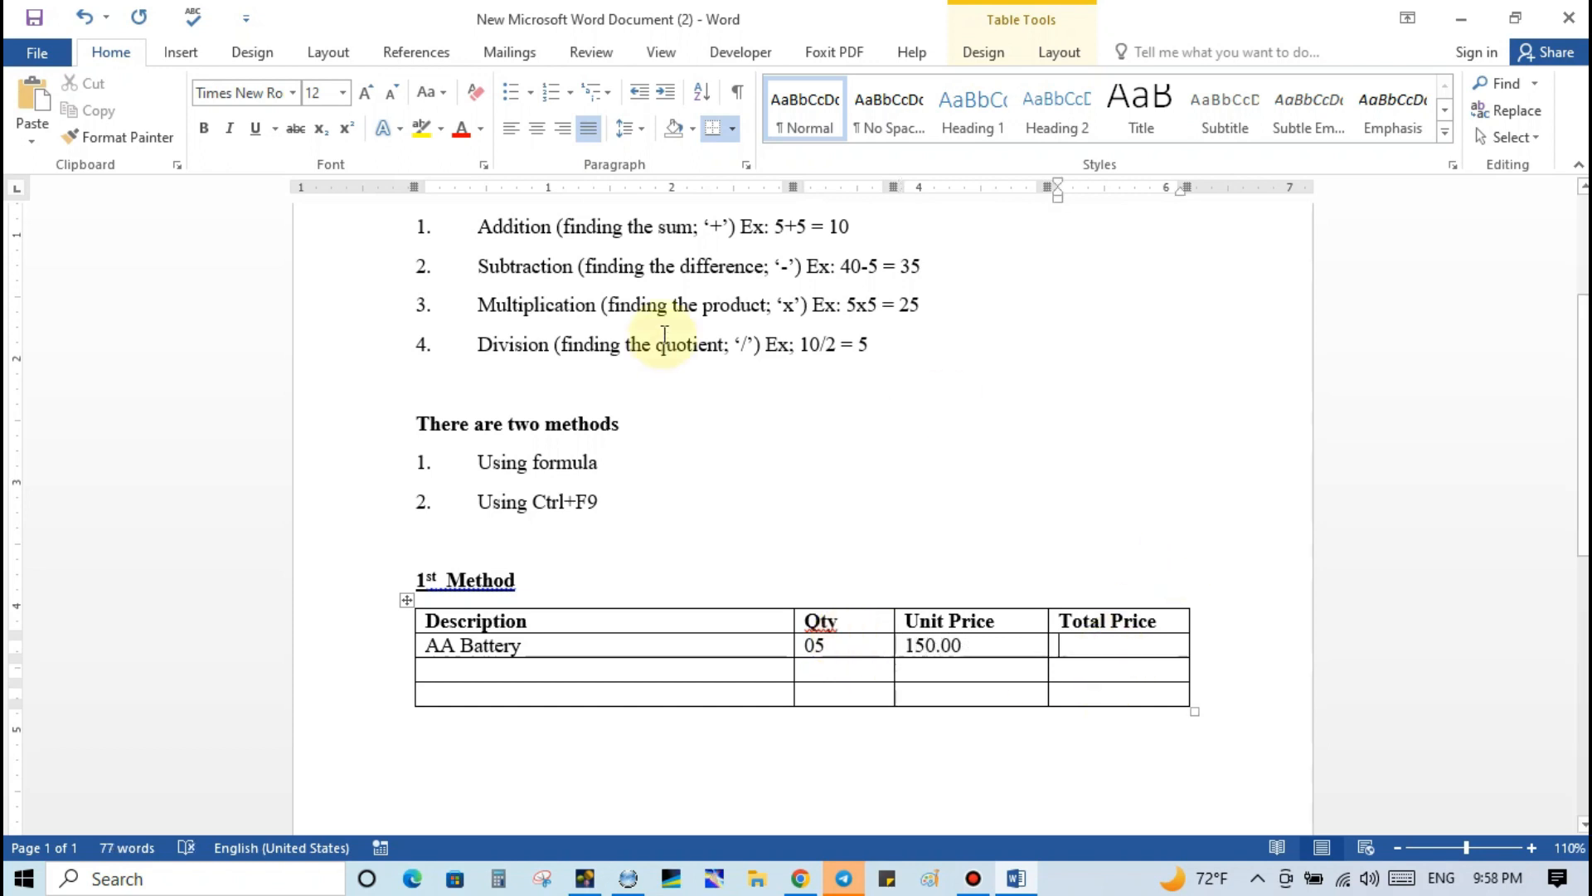
click(1073, 53)
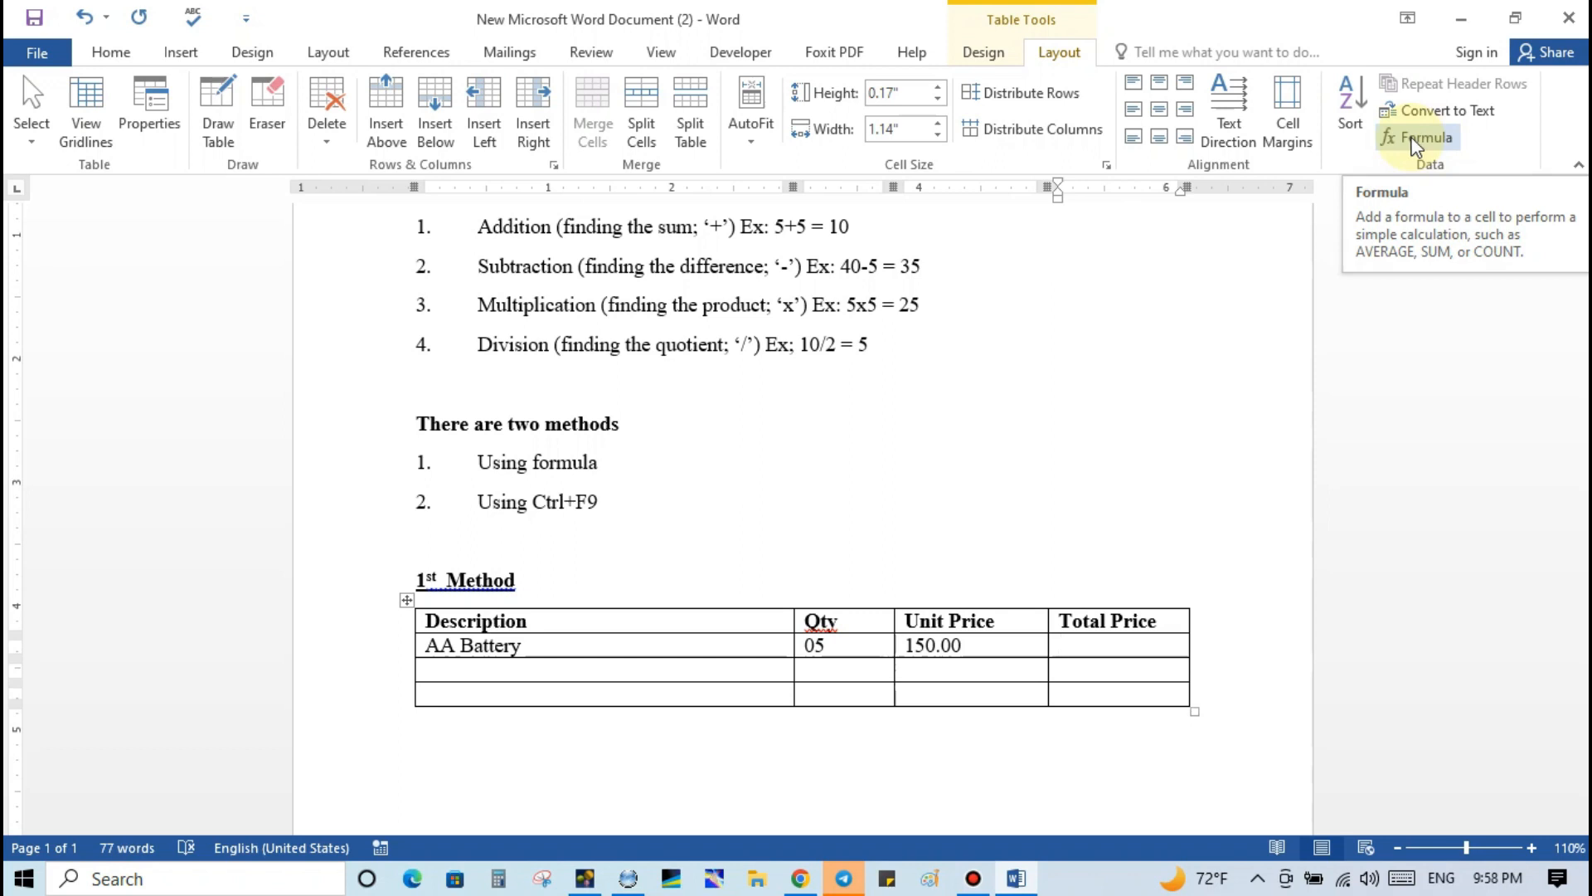
click(1413, 141)
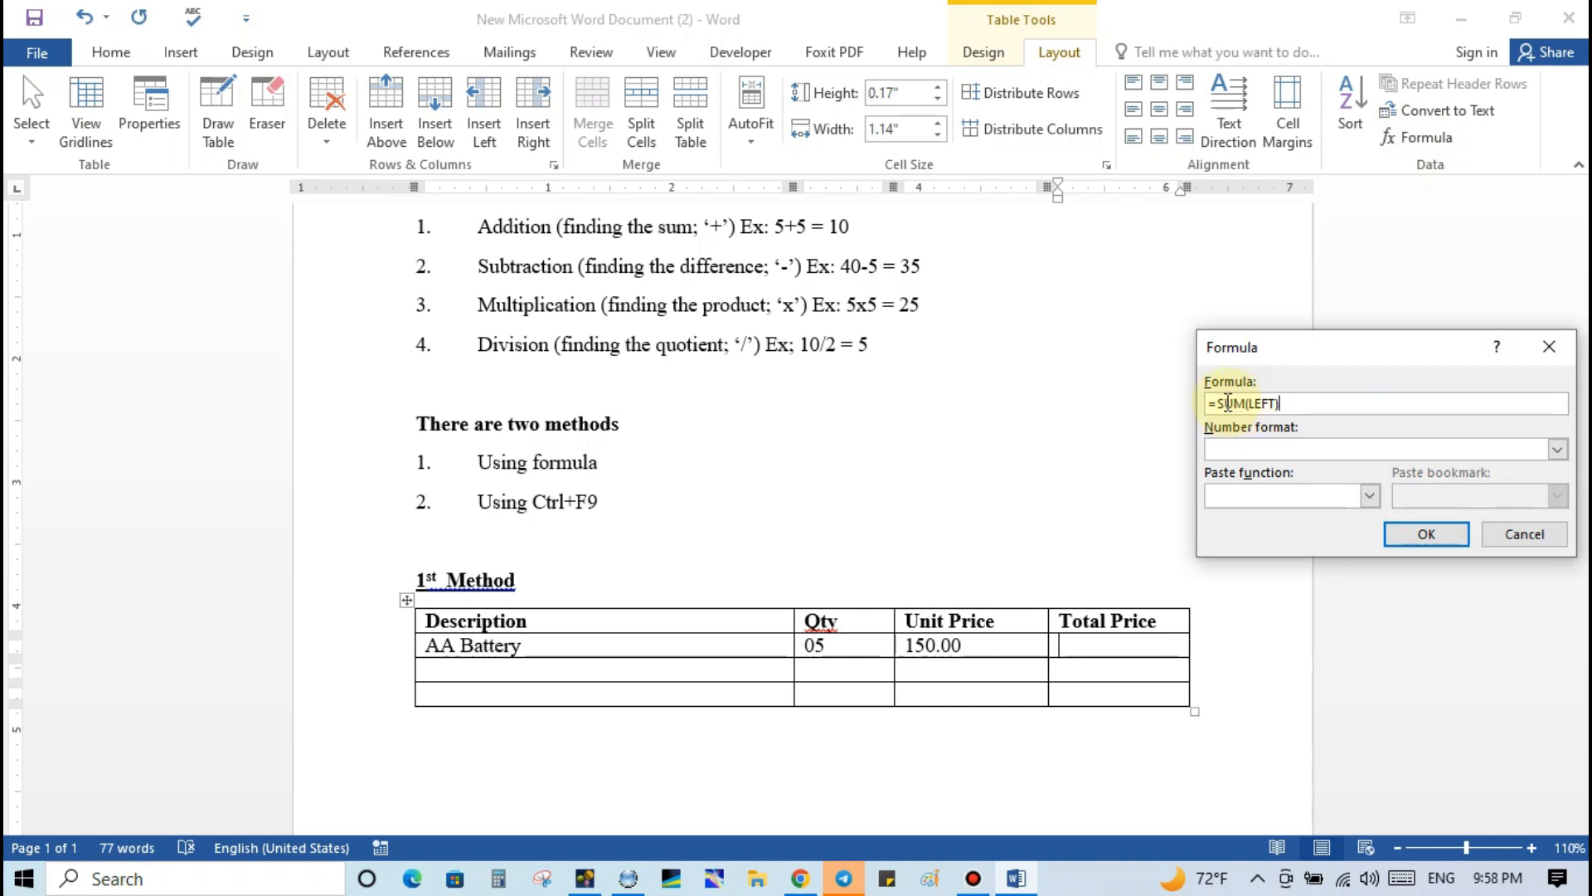
drag(1209, 403, 1318, 402)
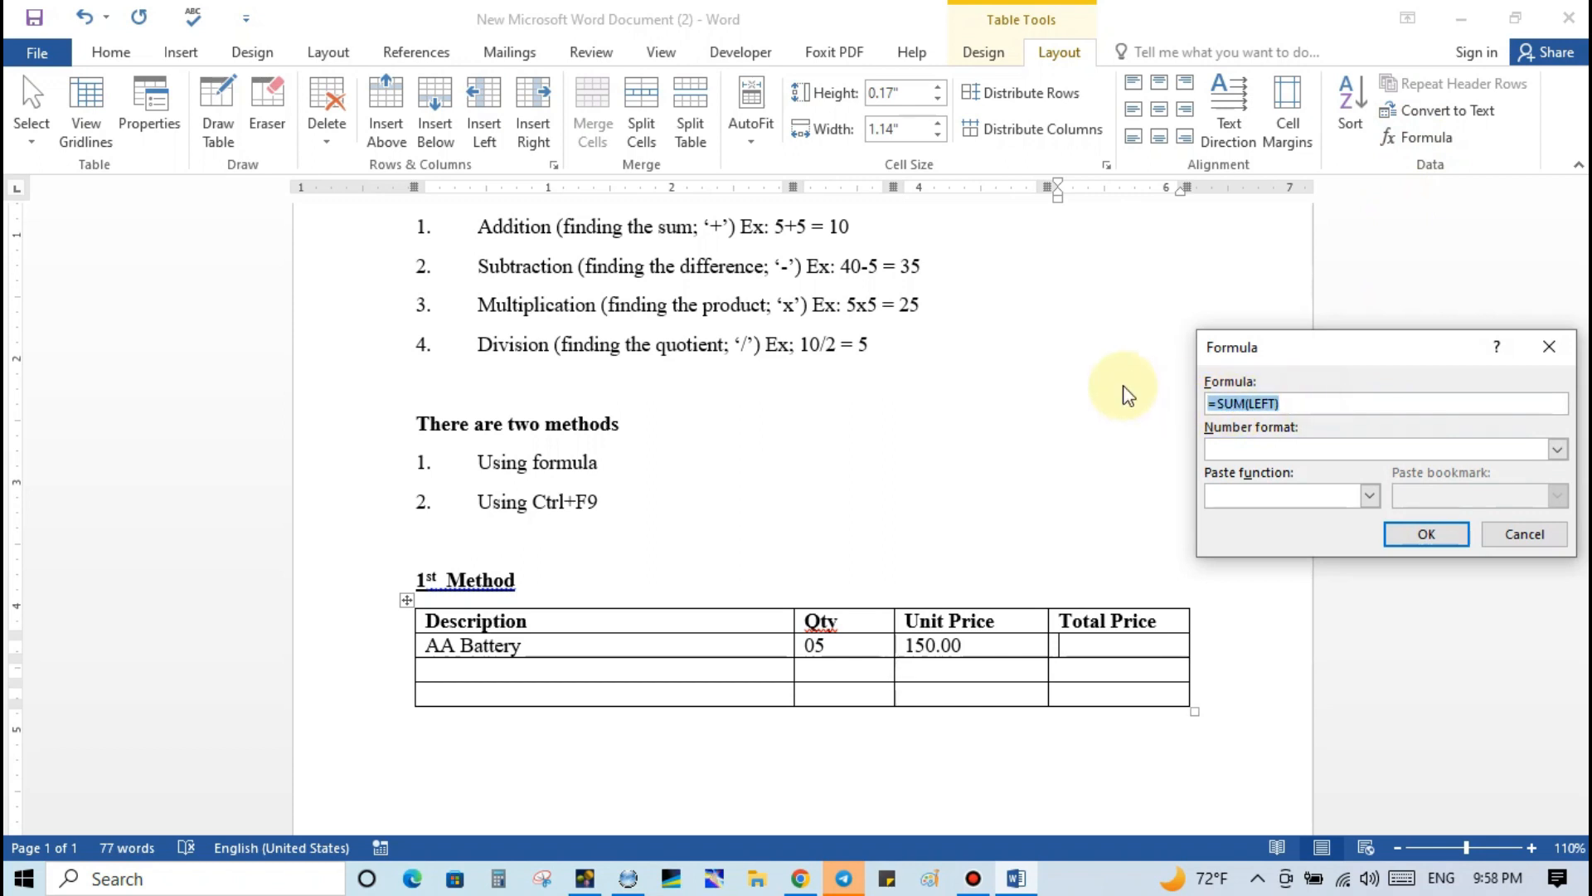
key(BackSpace)
text(=)
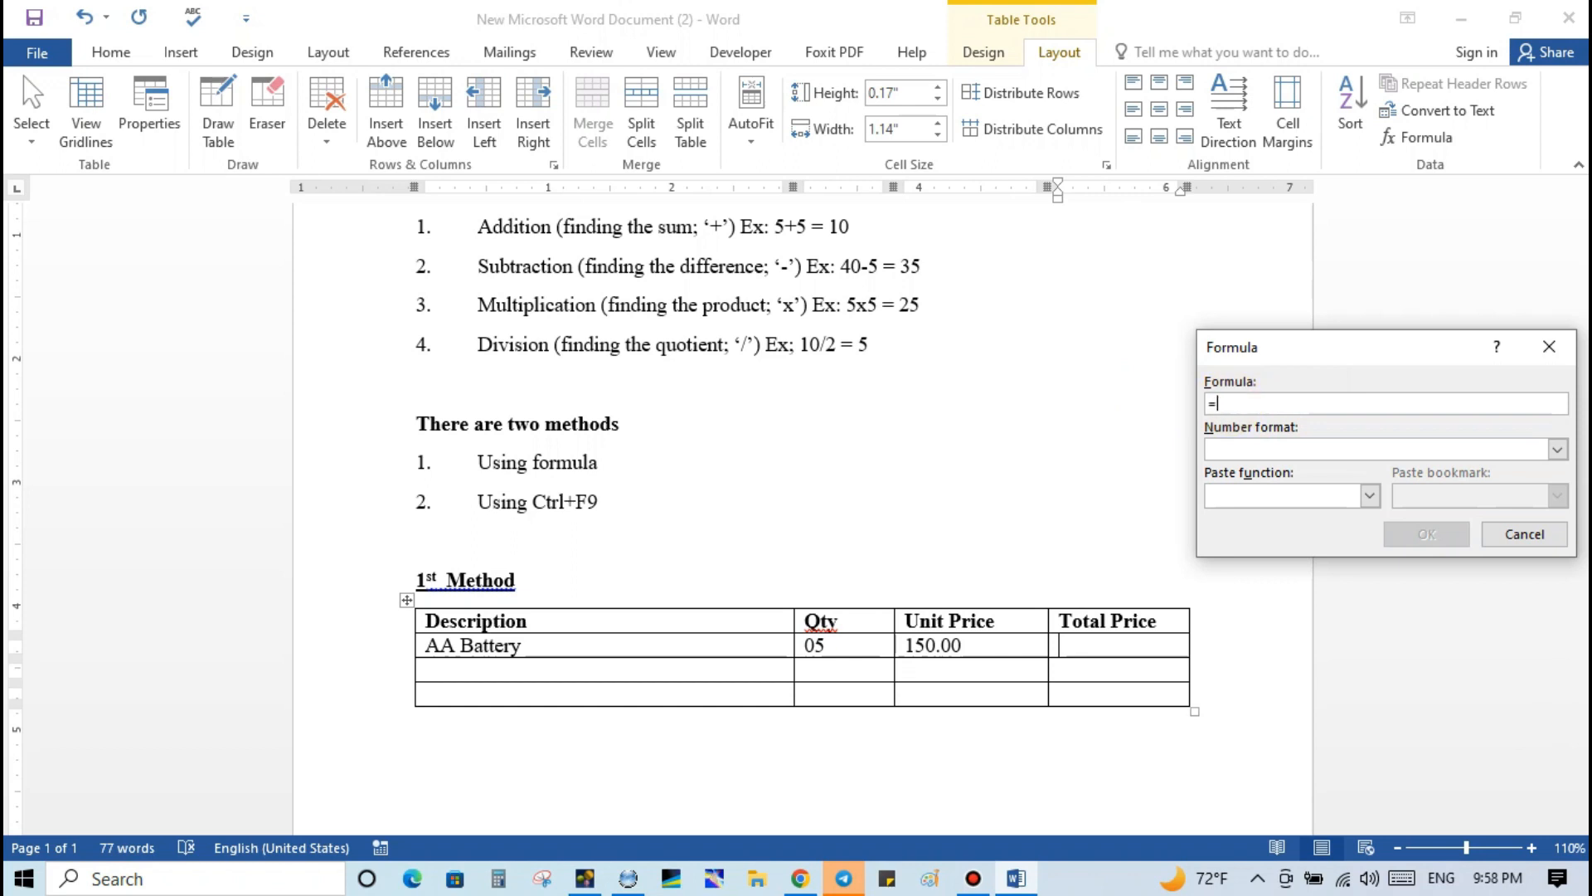
click(1370, 496)
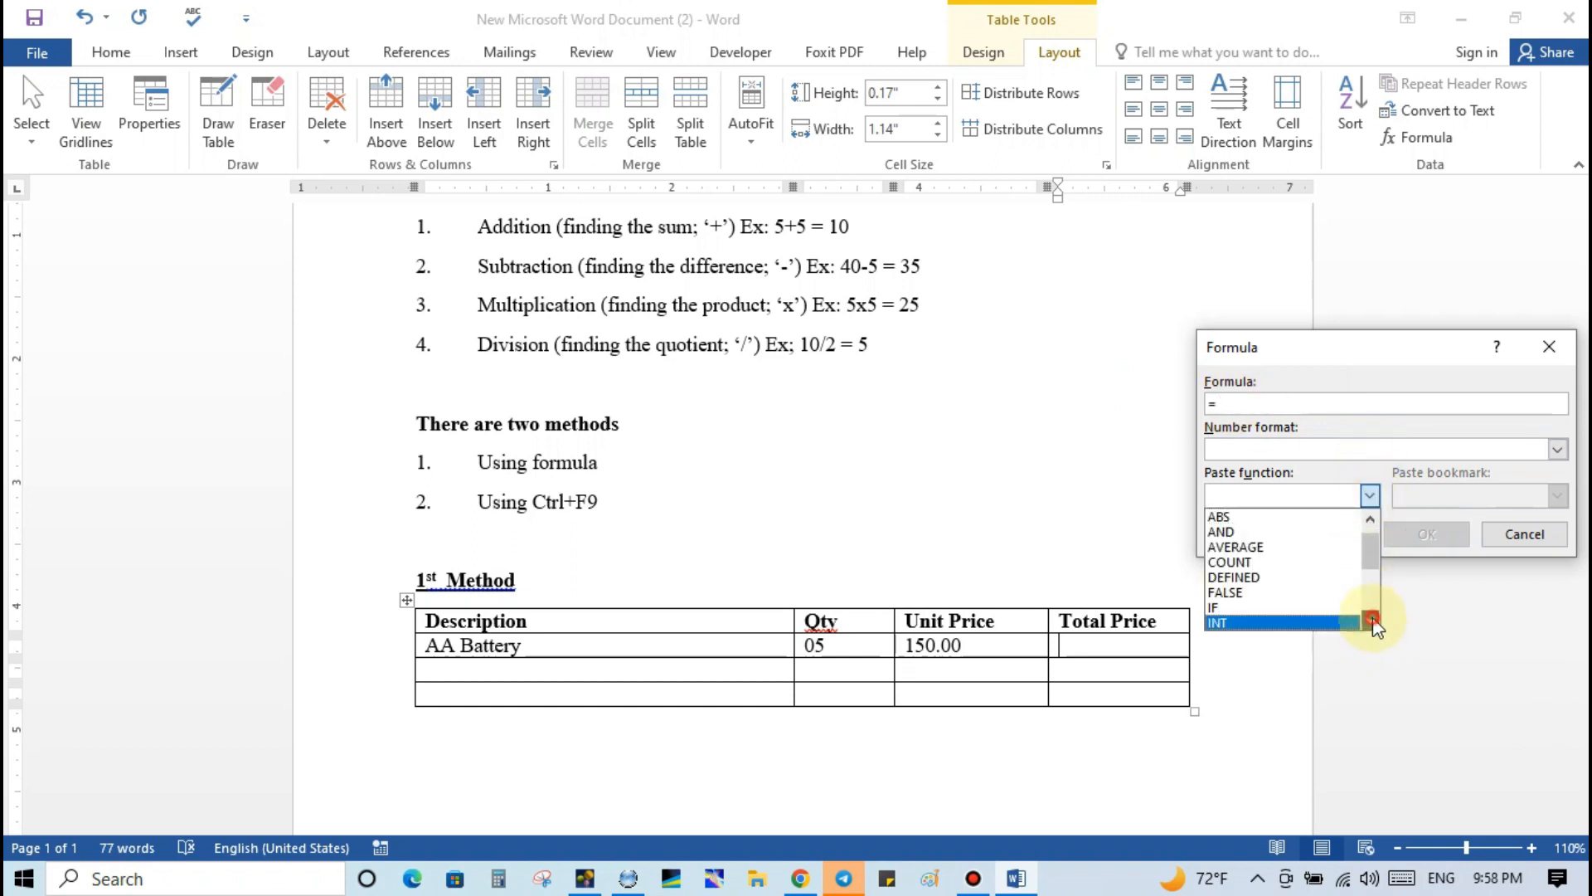
scroll(1370, 618, down, 3)
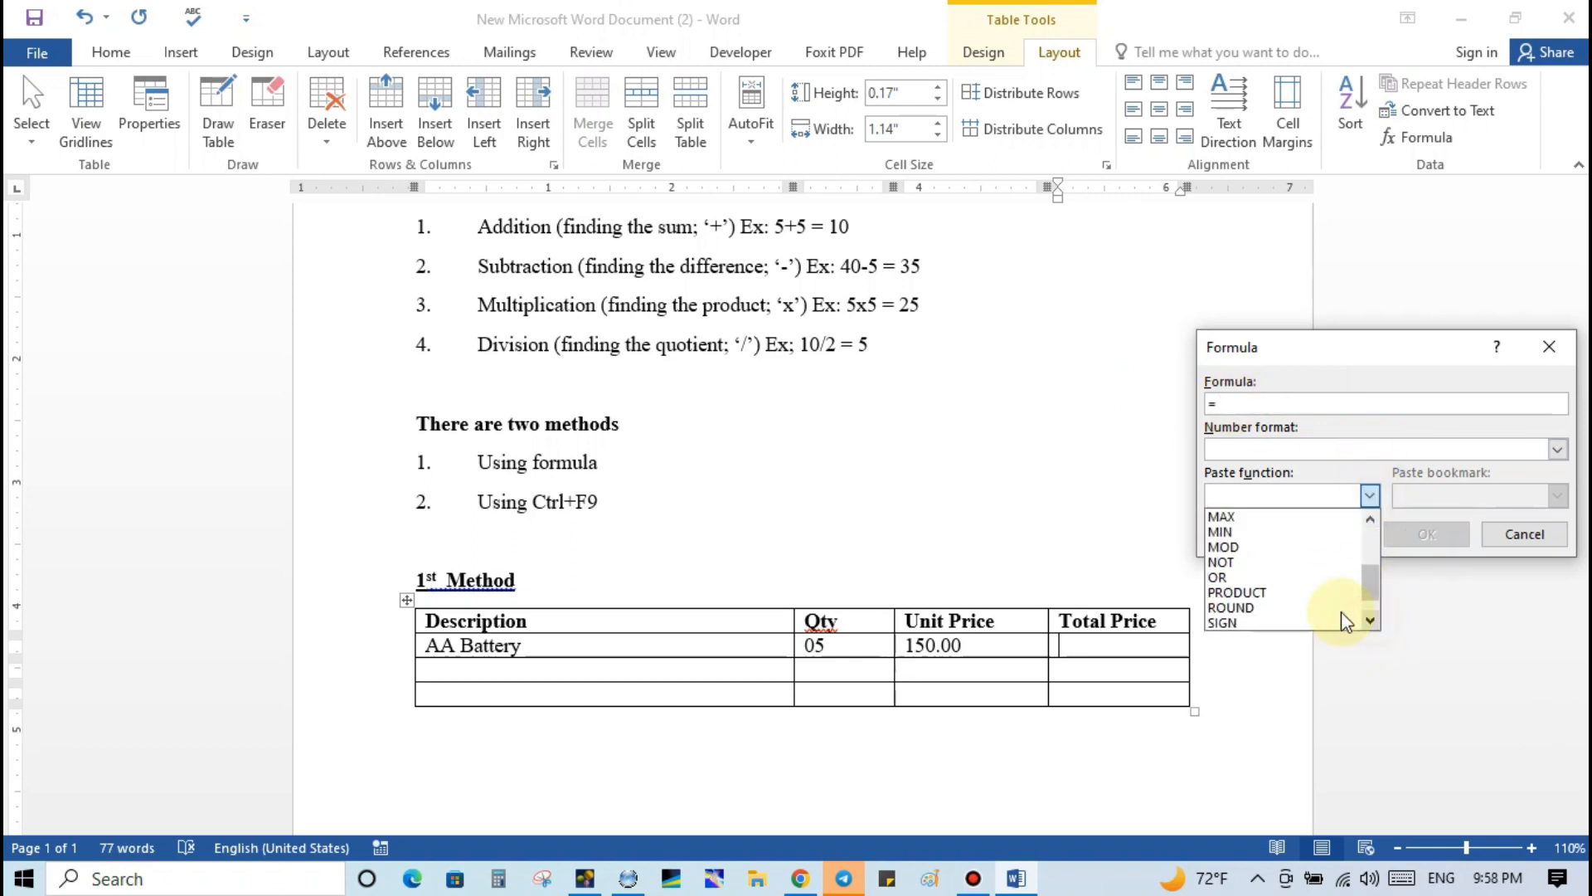
click(1268, 592)
text(LEFT)
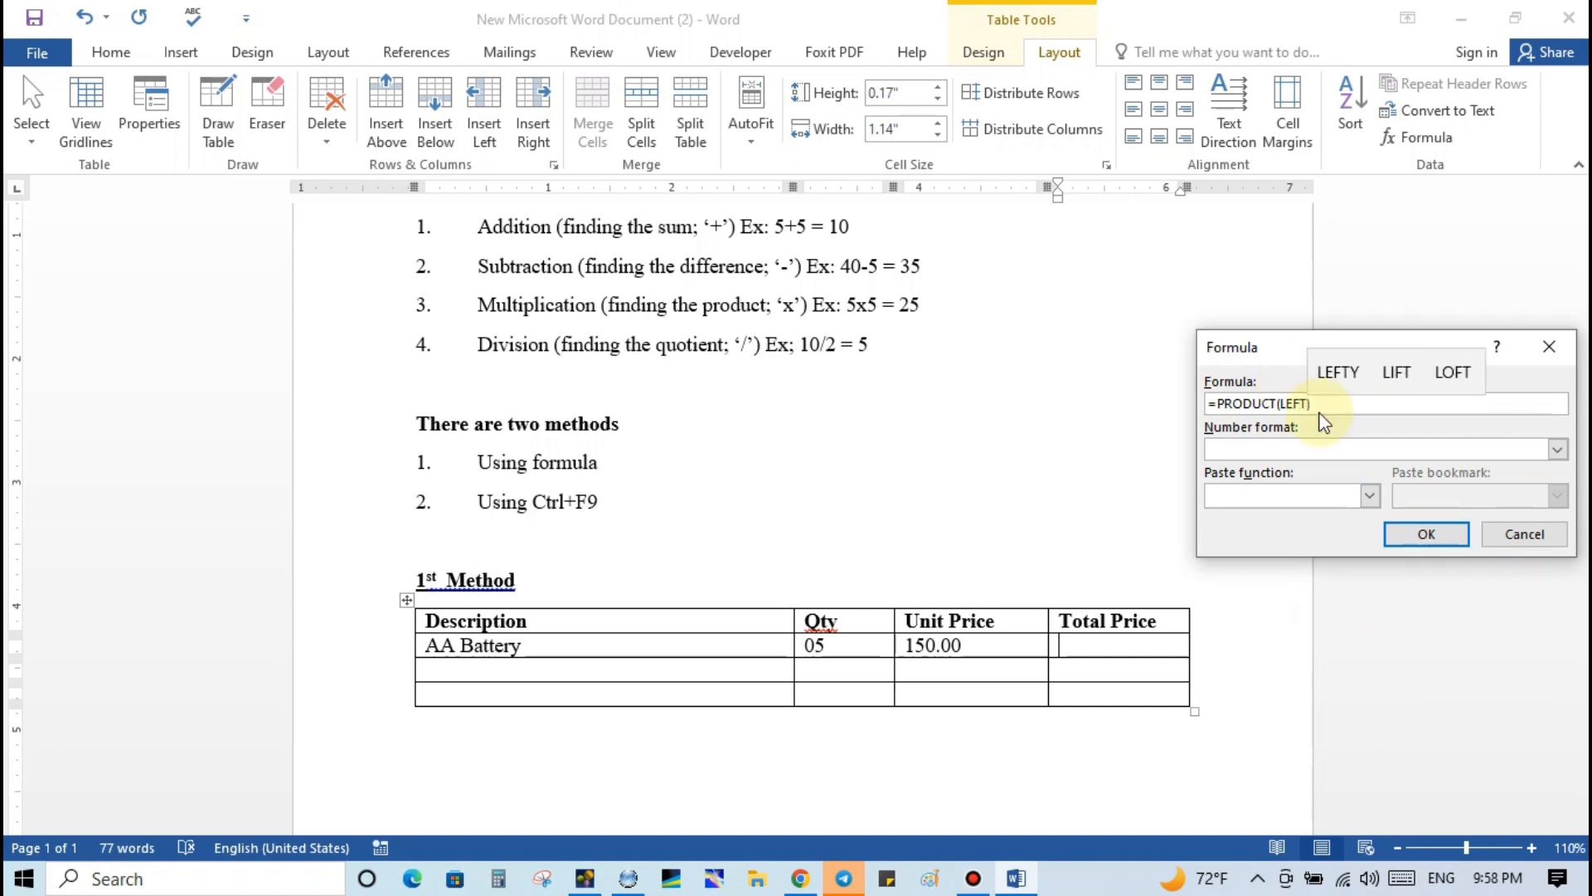
click(1425, 535)
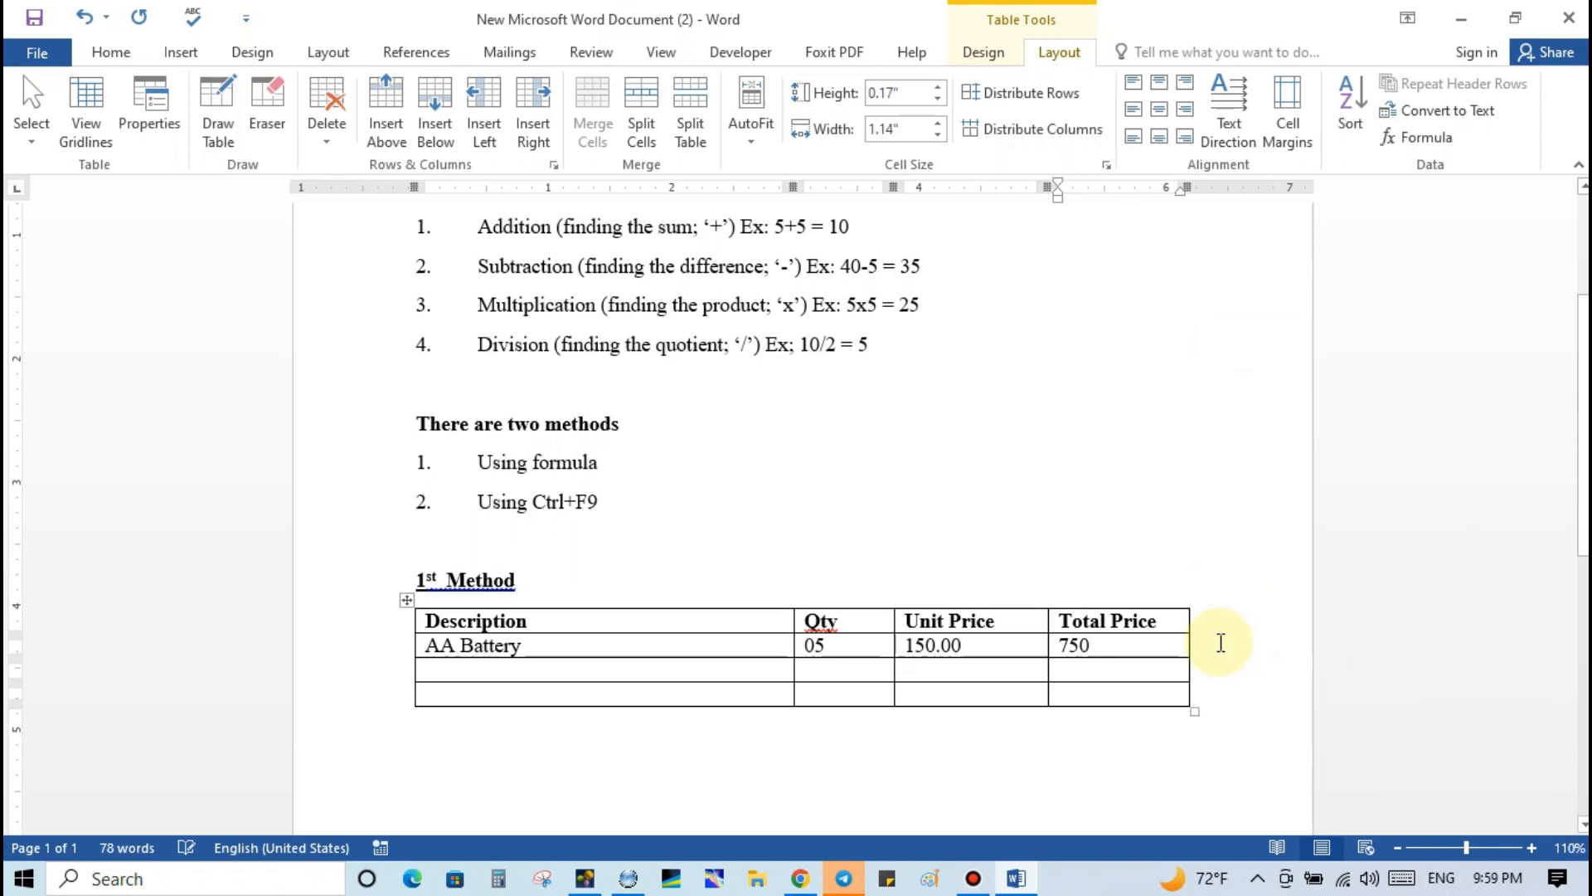
text(.00)
Fill the second item row with description AAA Battery, quantity 05 and unit price 160.00.
click(474, 680)
text(A)
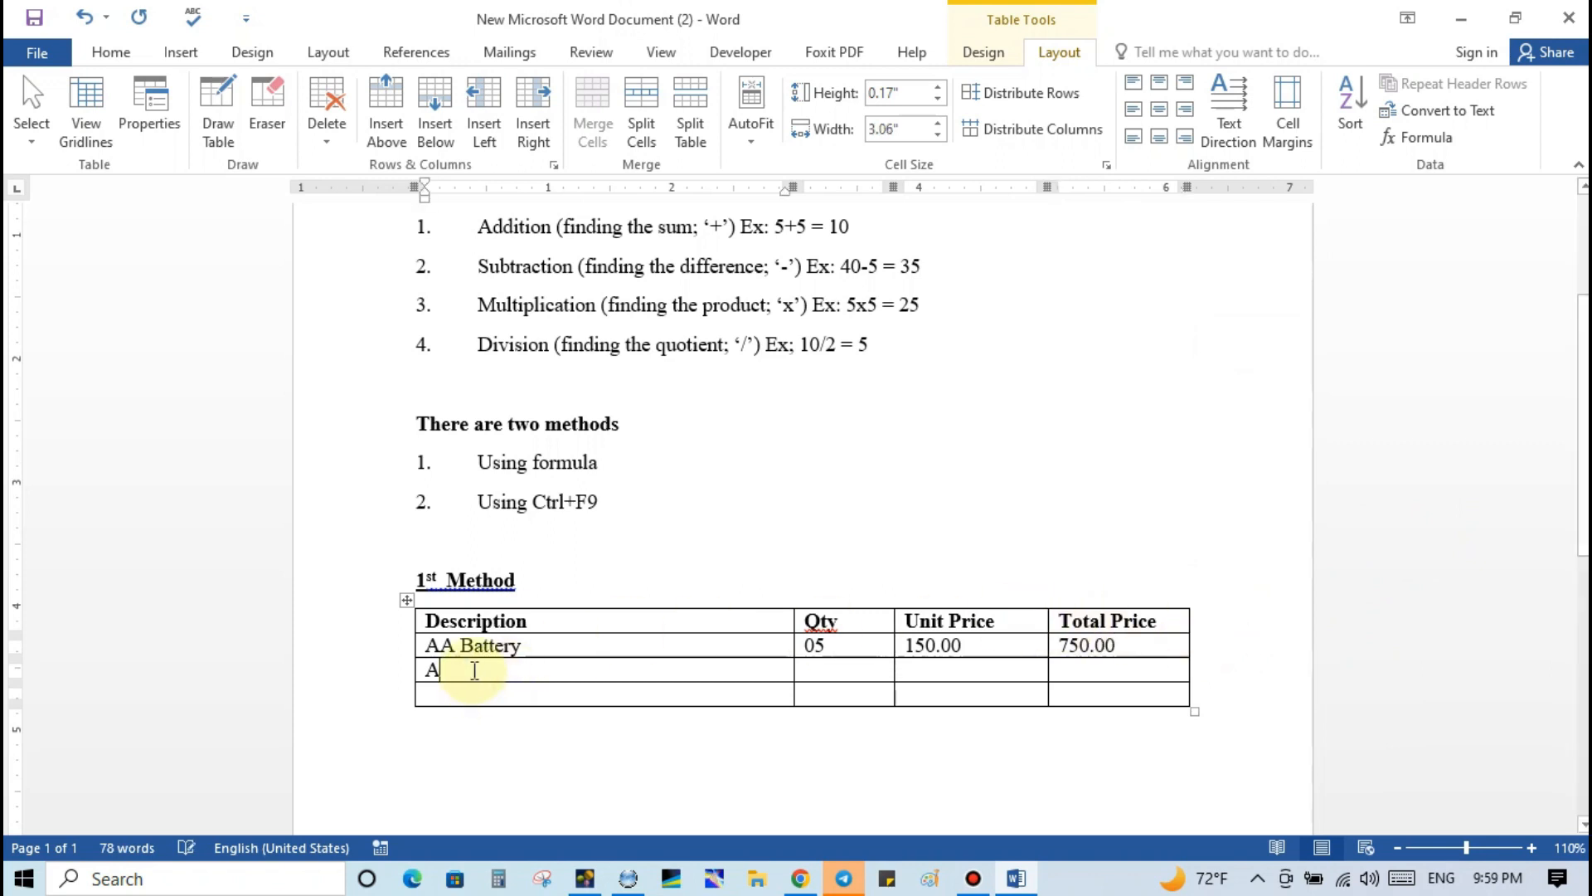
text(AA Batt)
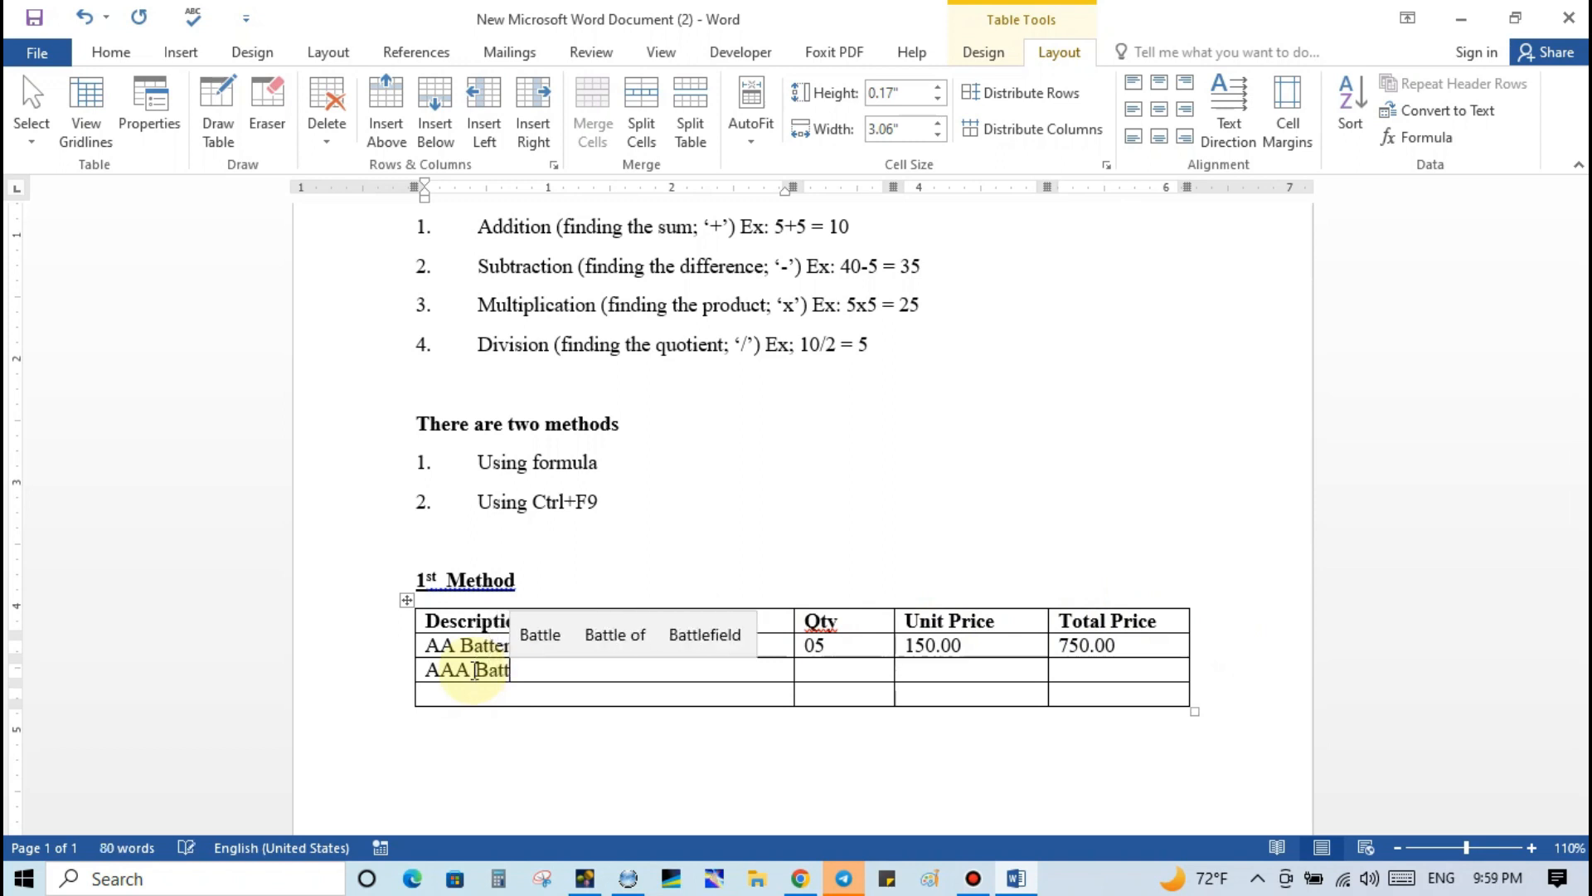
text(ery)
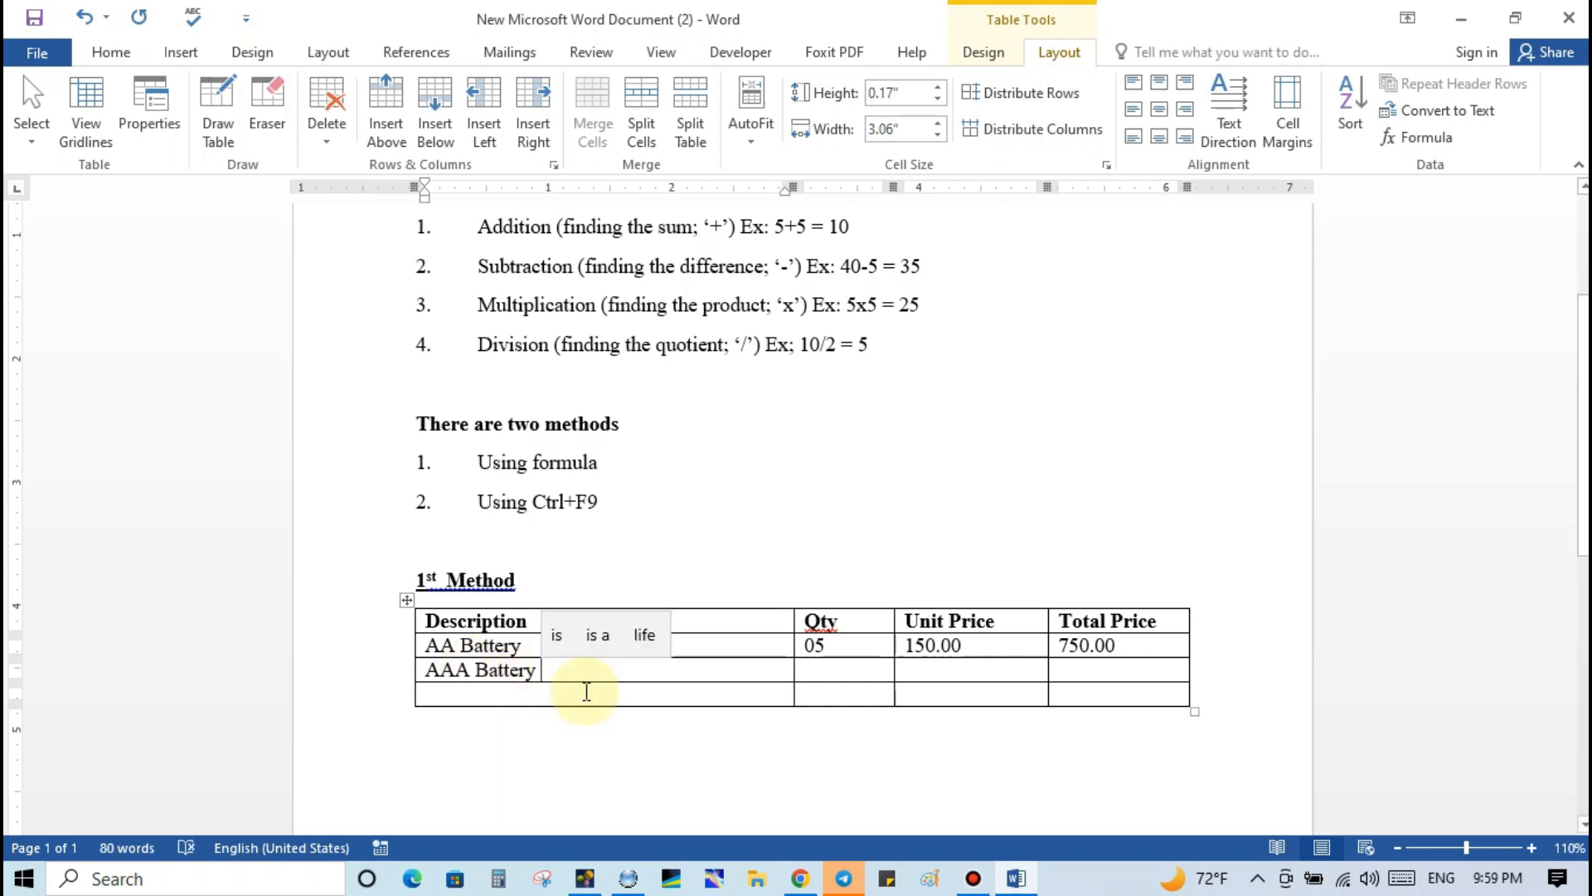
click(824, 674)
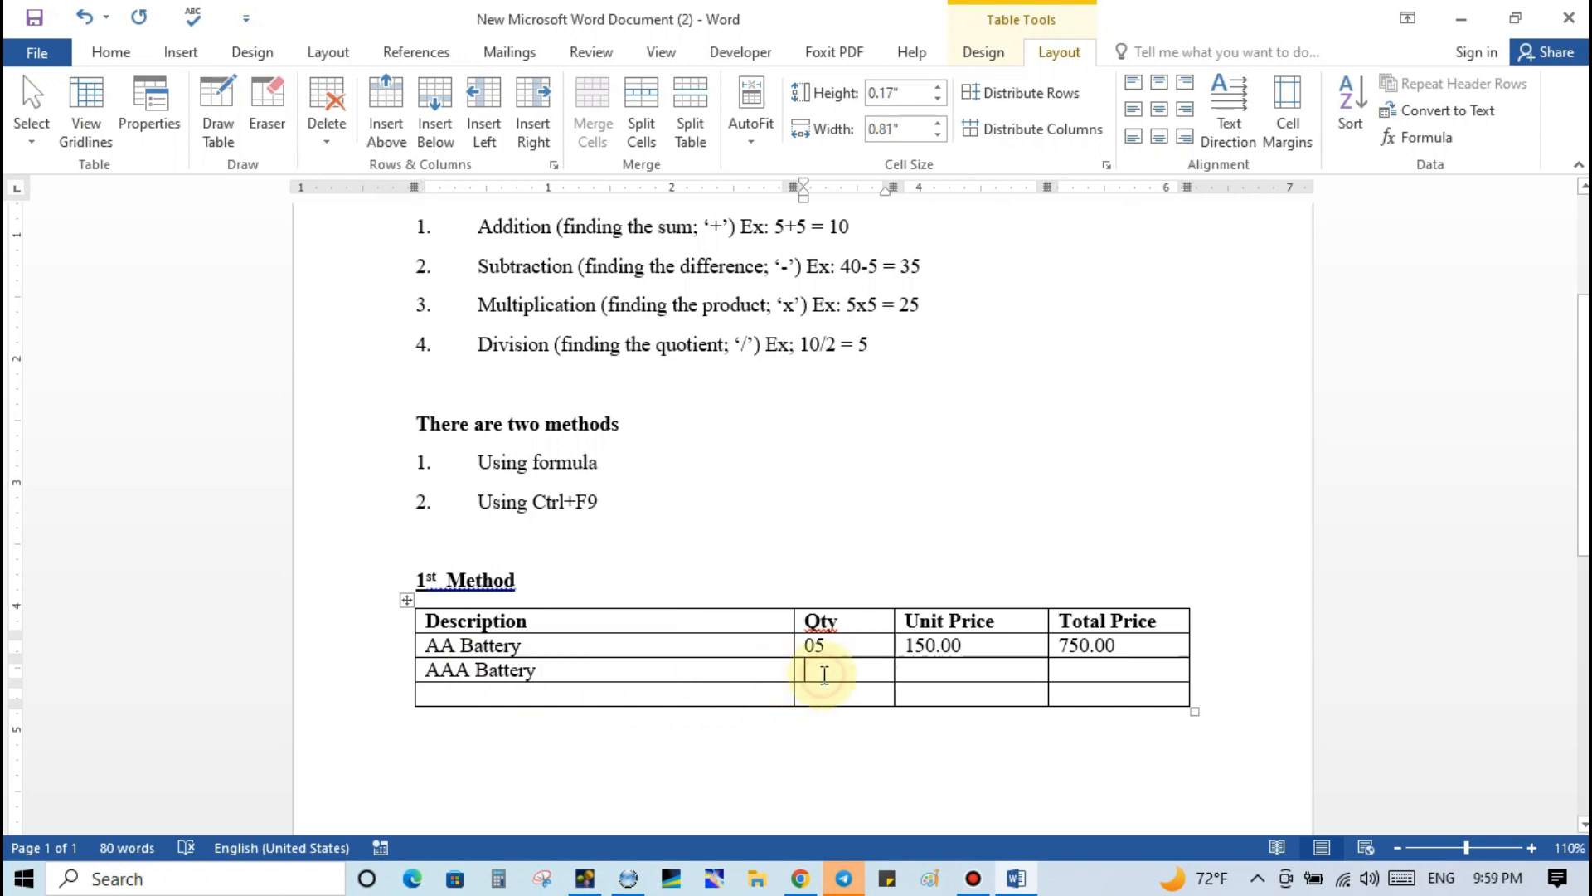
text(05)
key(Tab)
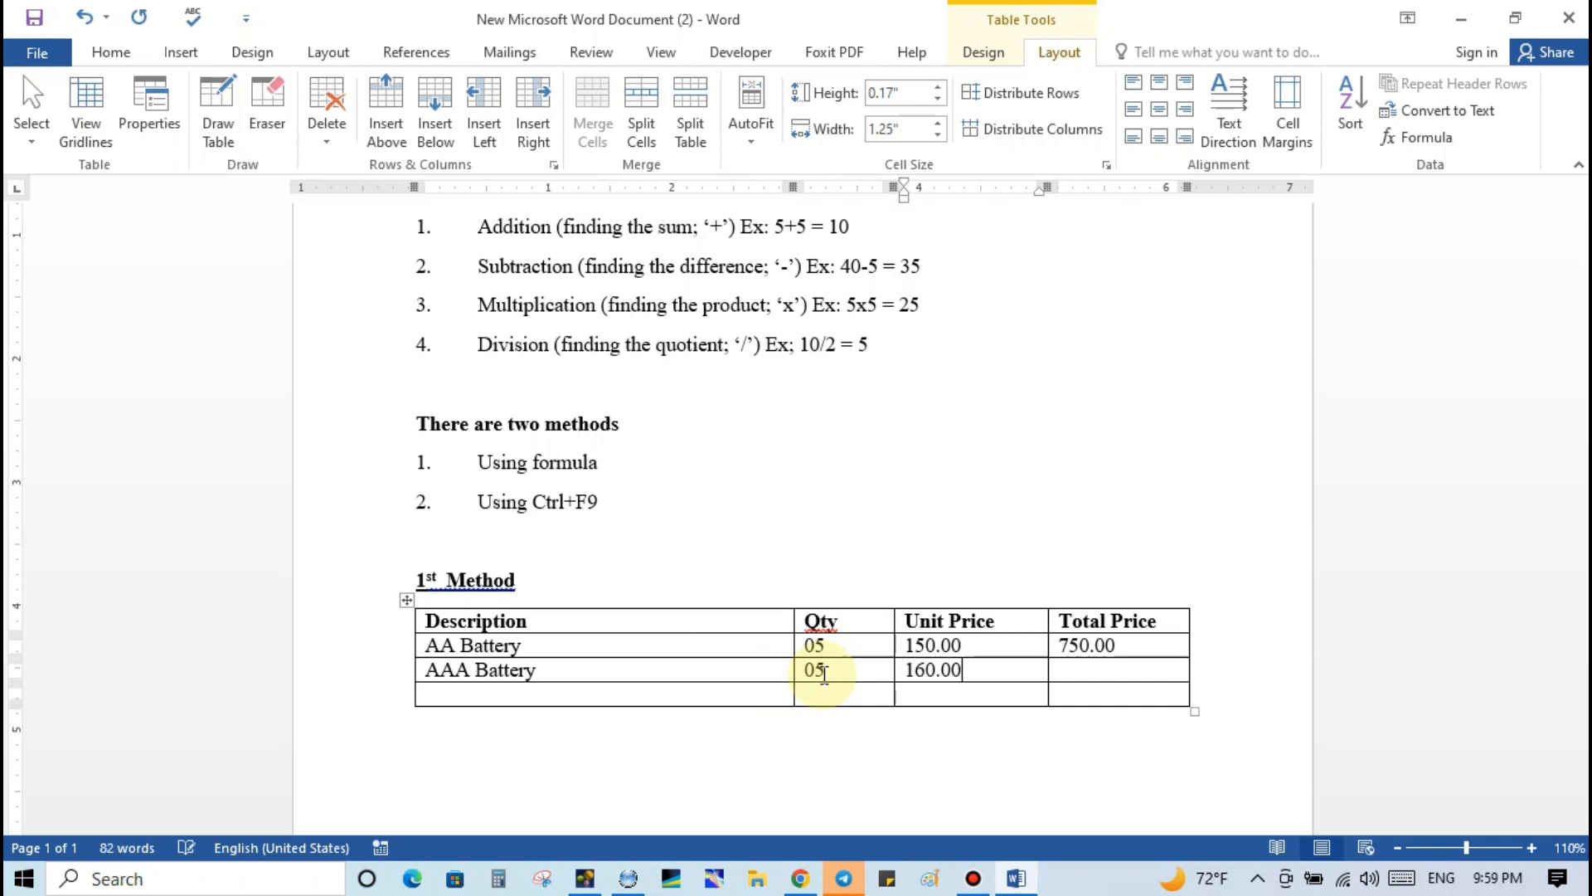
Calculate the AAA Battery row's Total Price with the formula =PRODUCT(LEFT) and append .00 to the result.
click(1066, 670)
click(1414, 143)
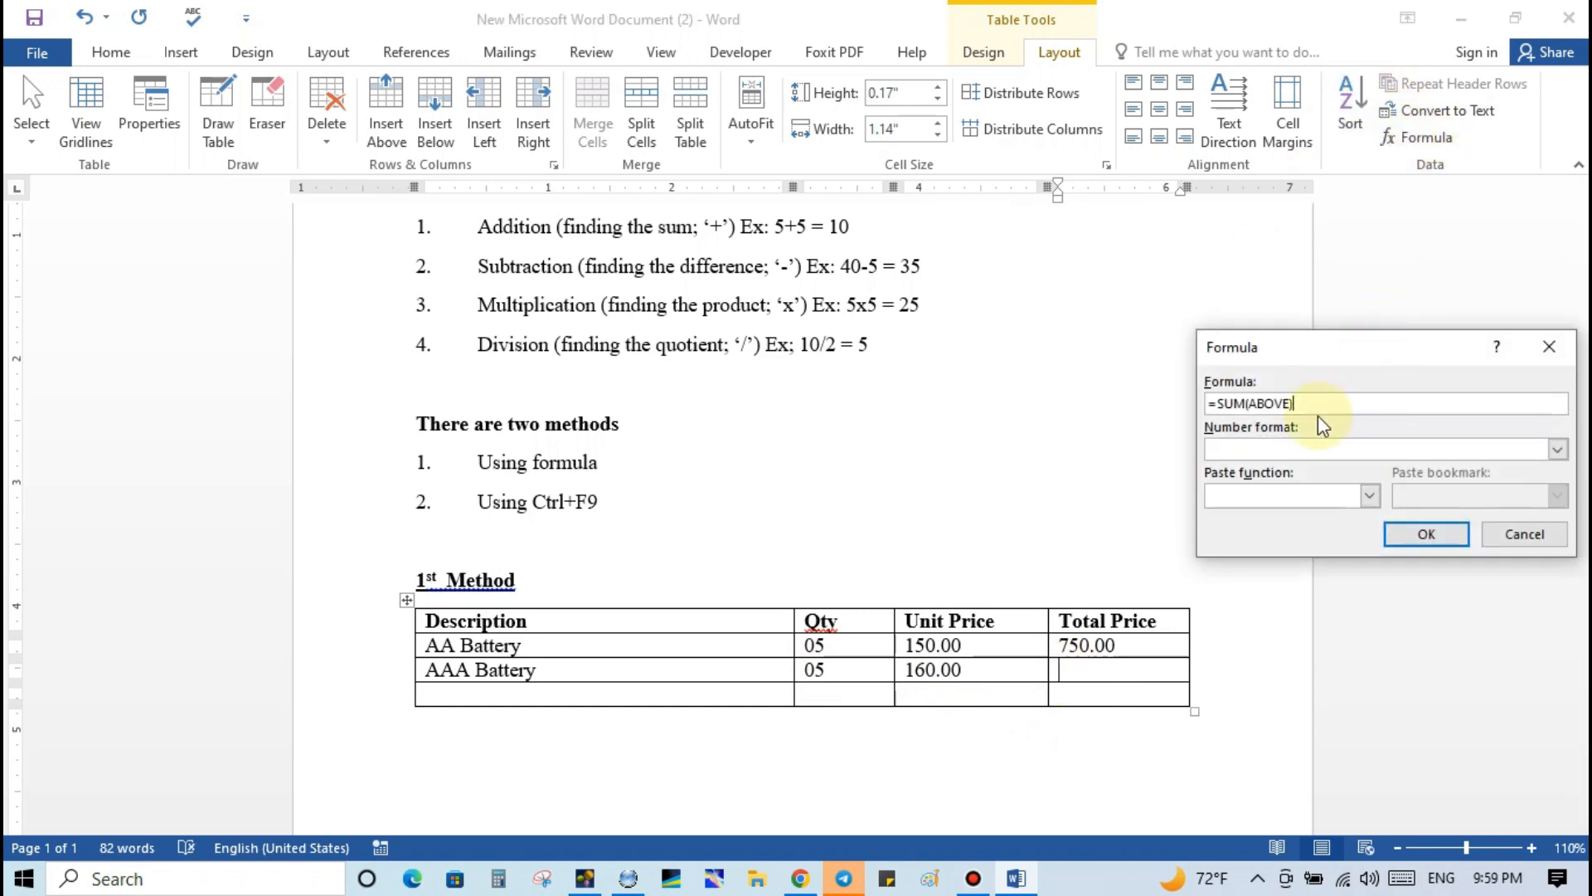
click(1369, 496)
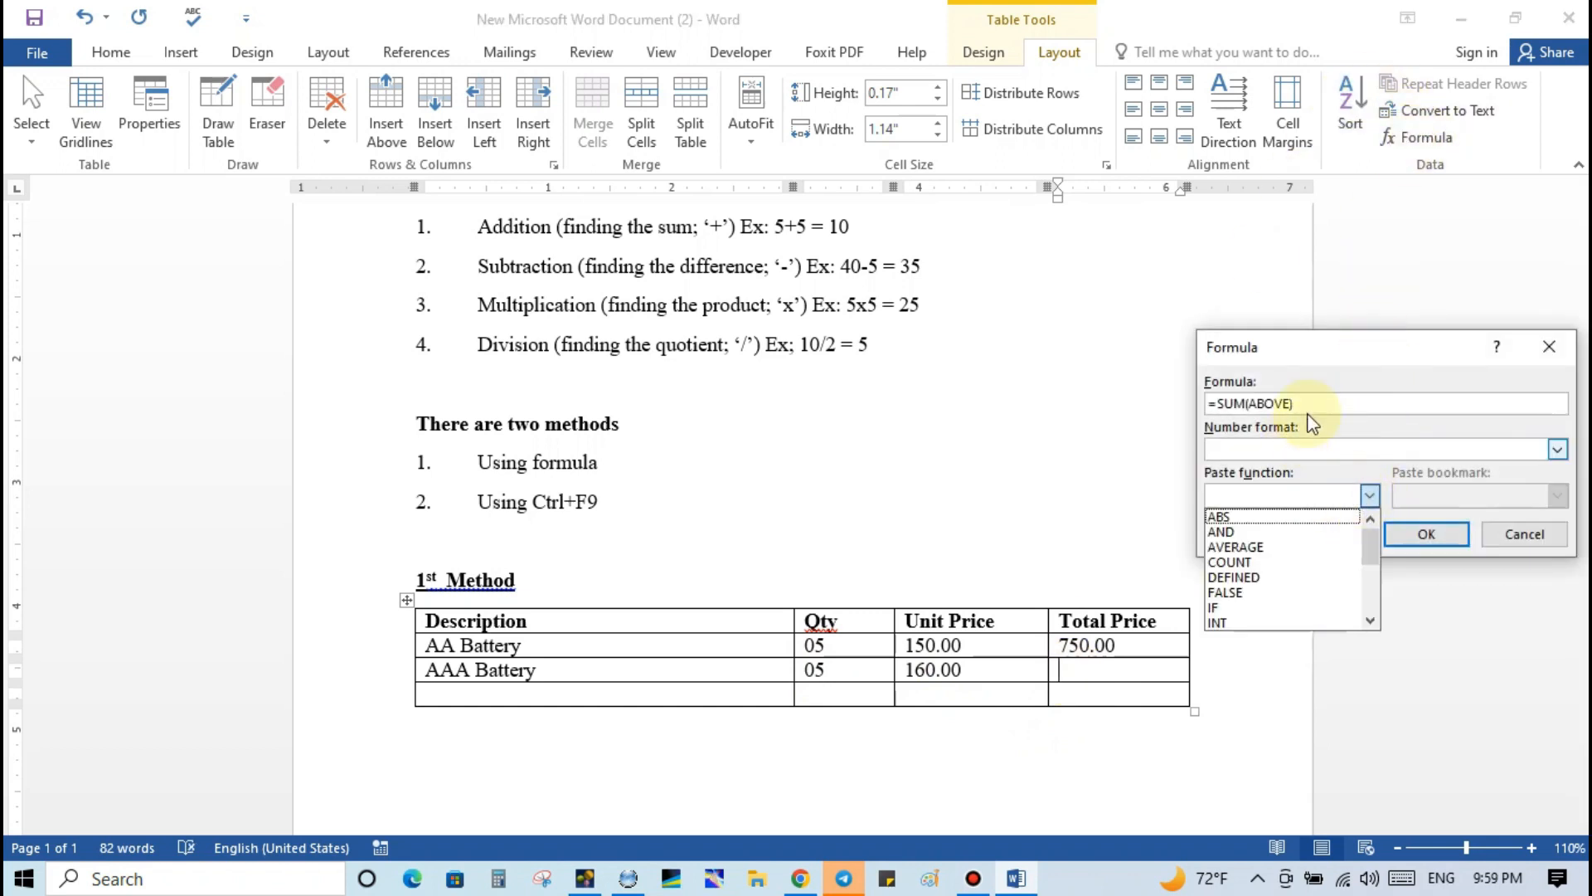
click(1331, 403)
drag(1331, 403, 1175, 404)
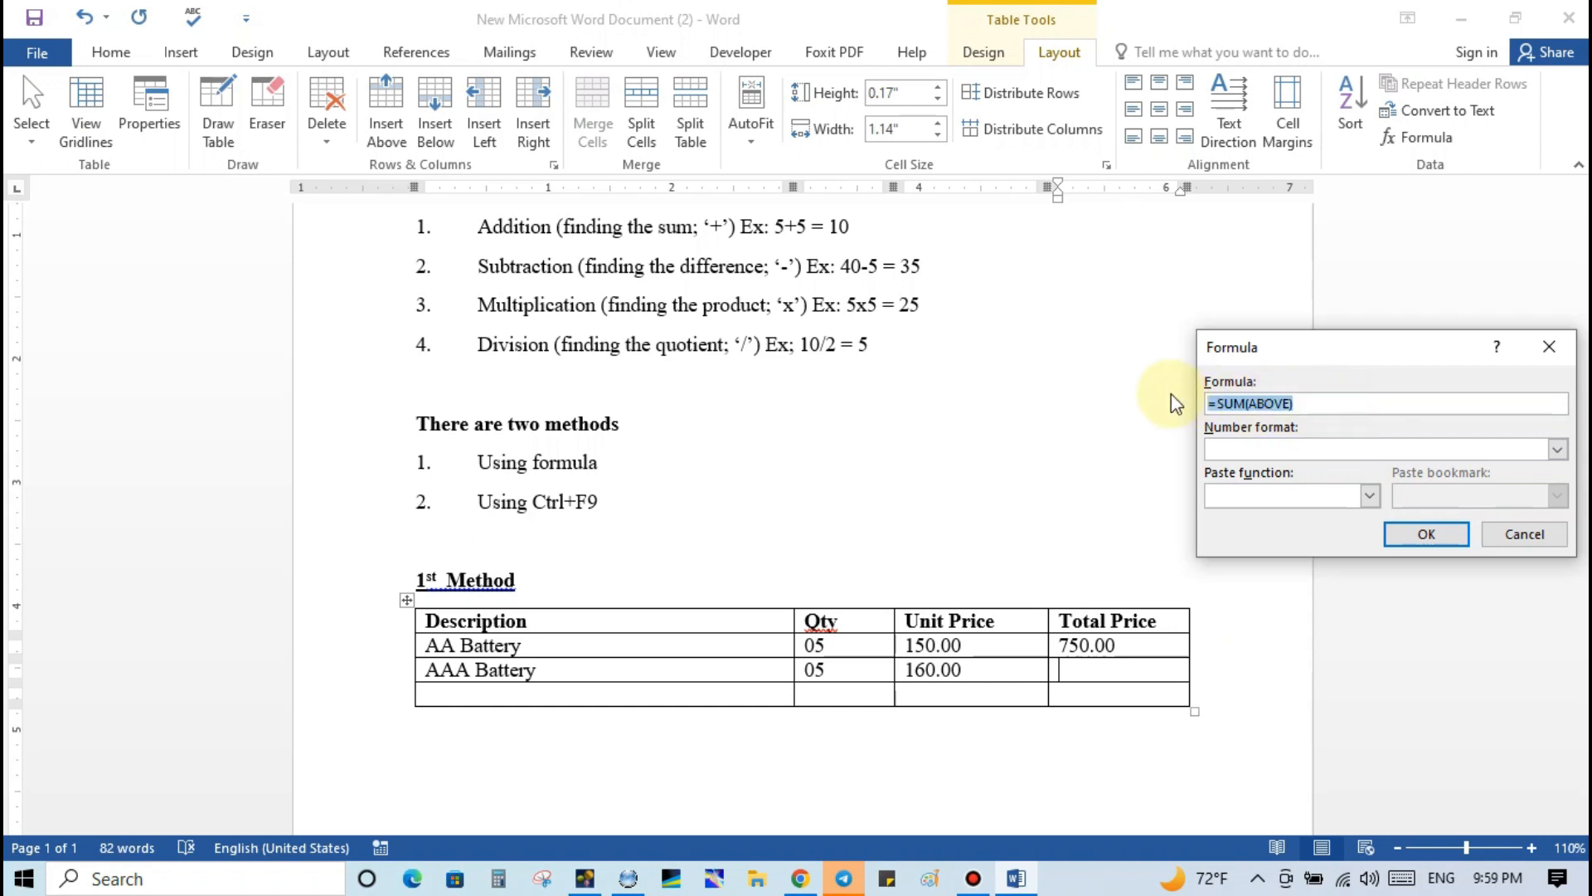
key(BackSpace)
text(=PRODUCT)
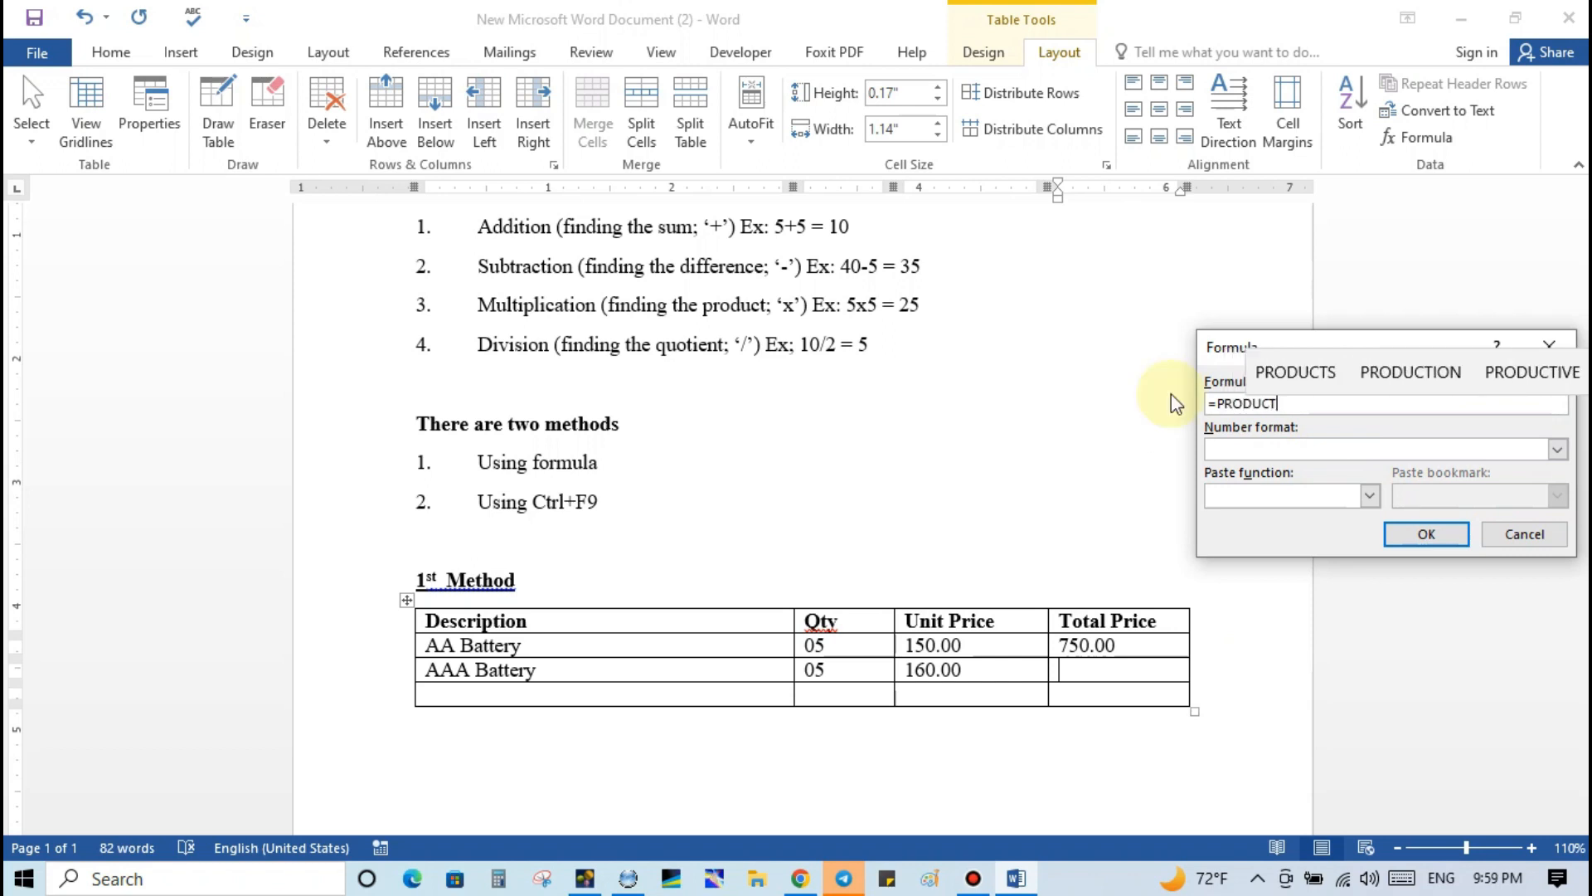
text(()
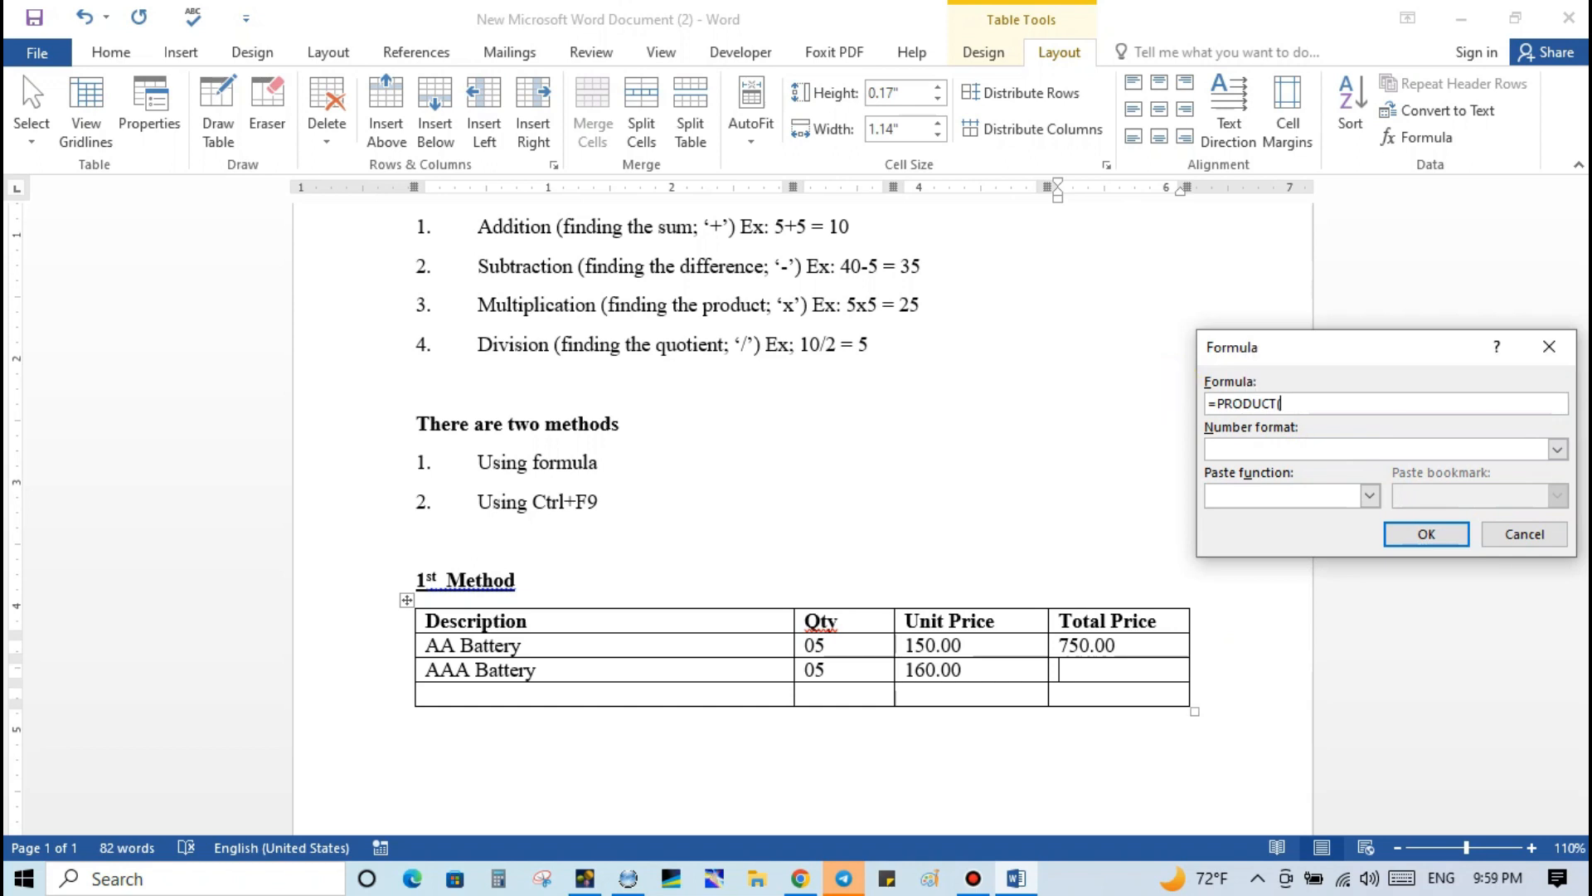
text(LE)
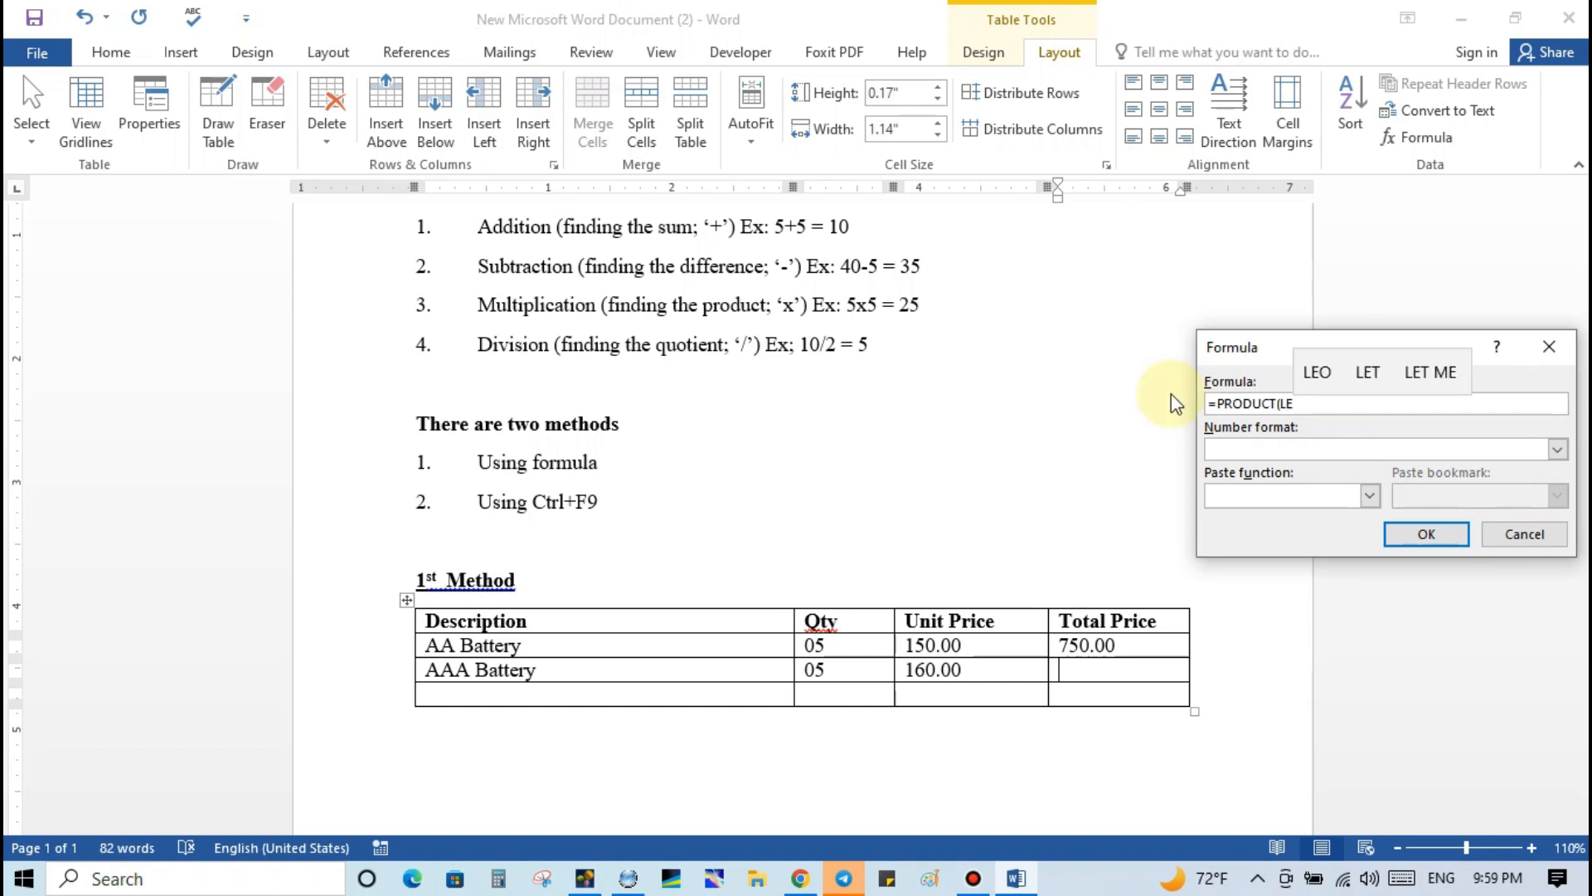
text(FT))
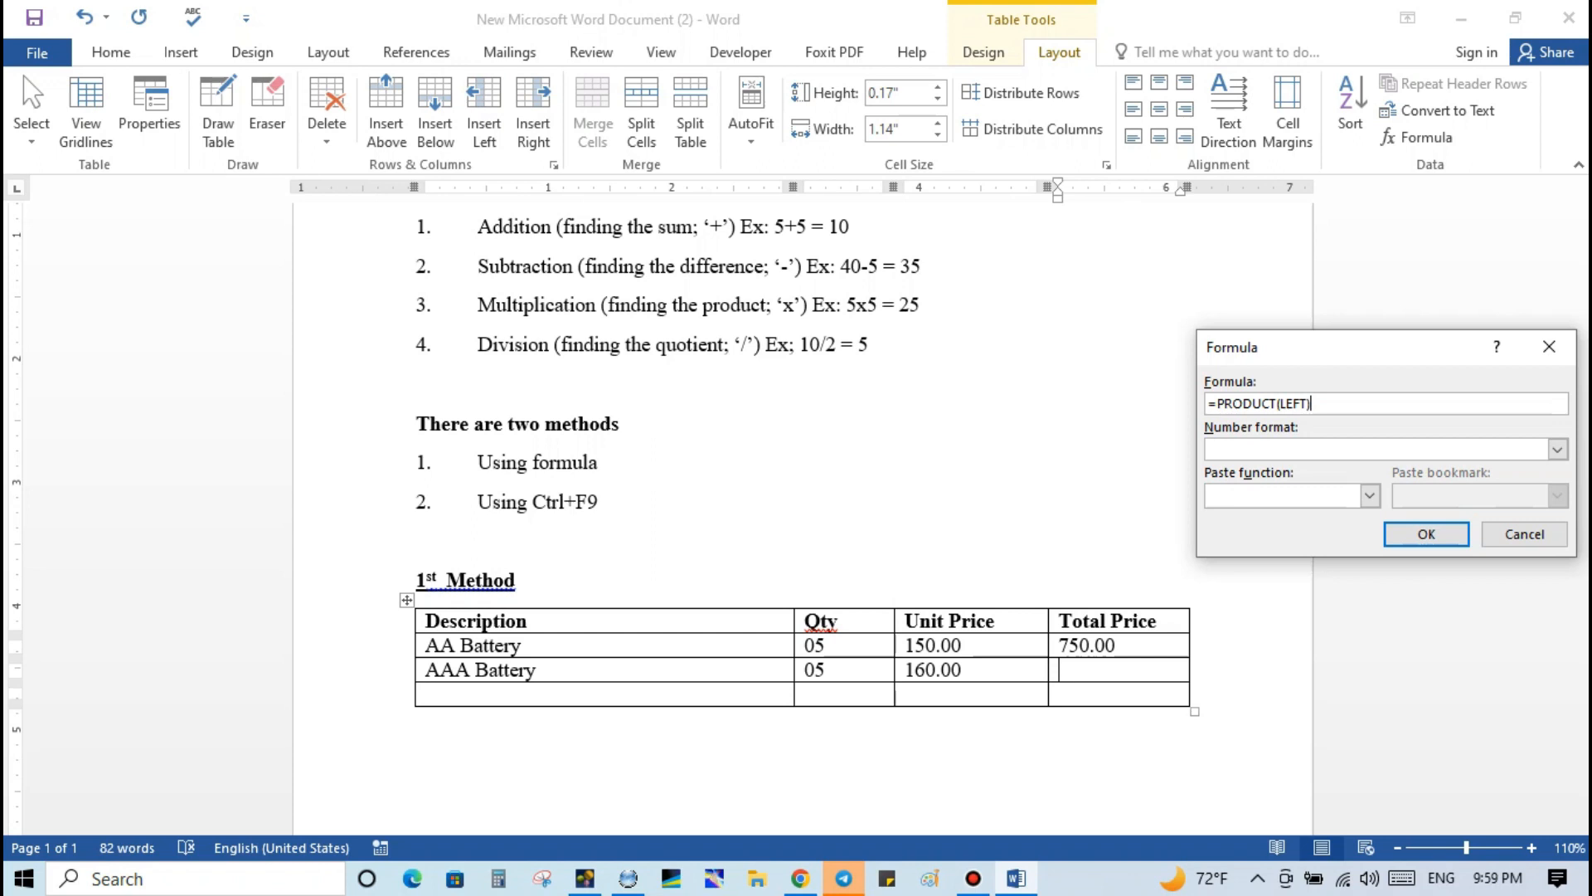
key(Return)
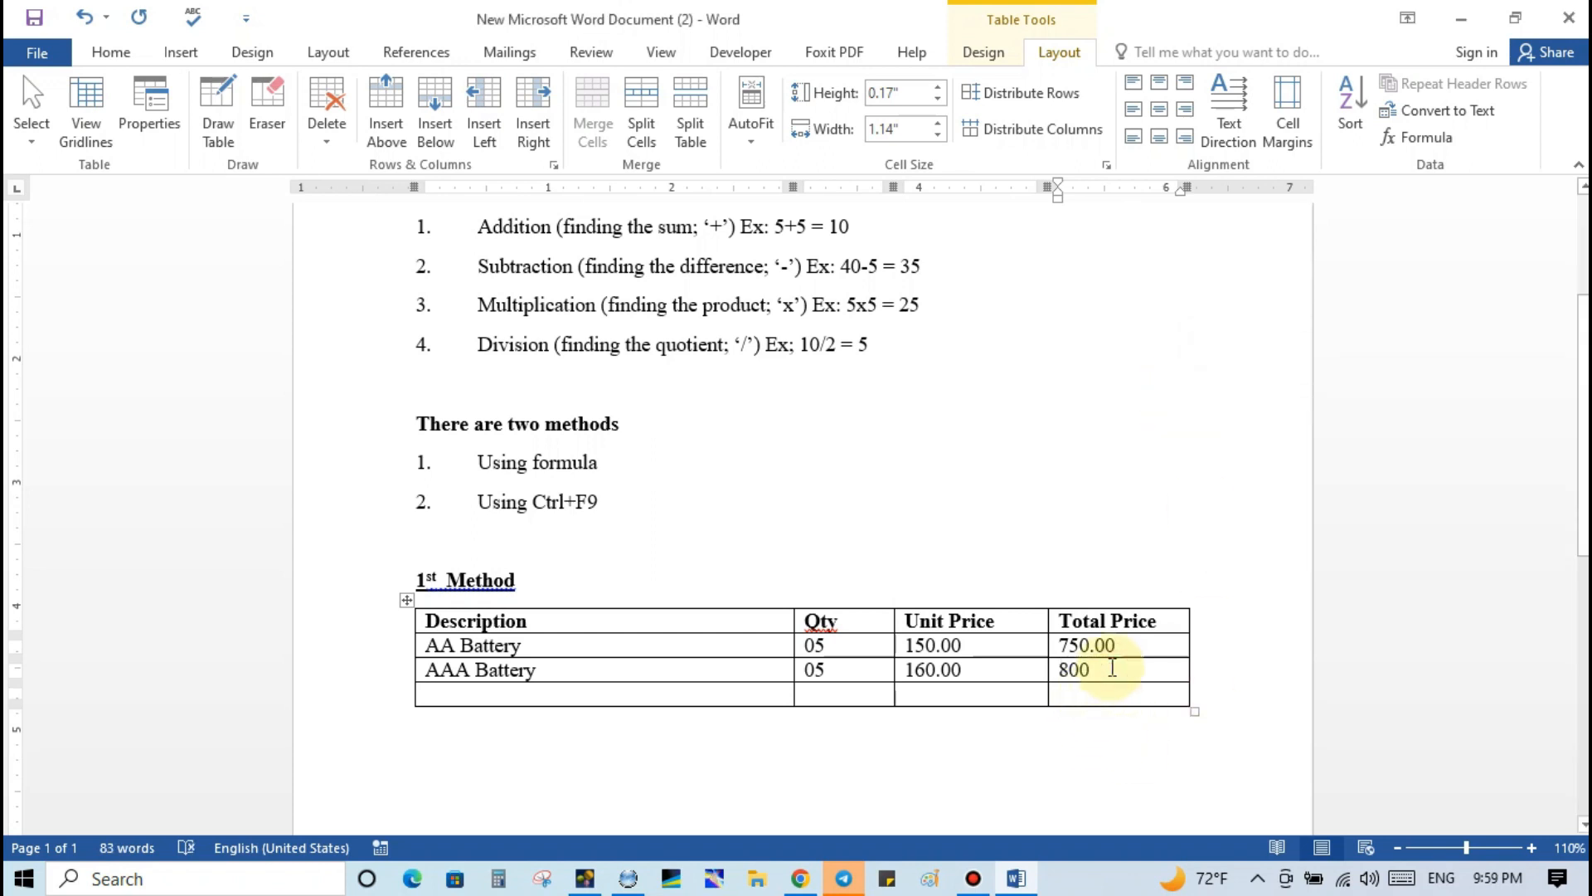
text(.00)
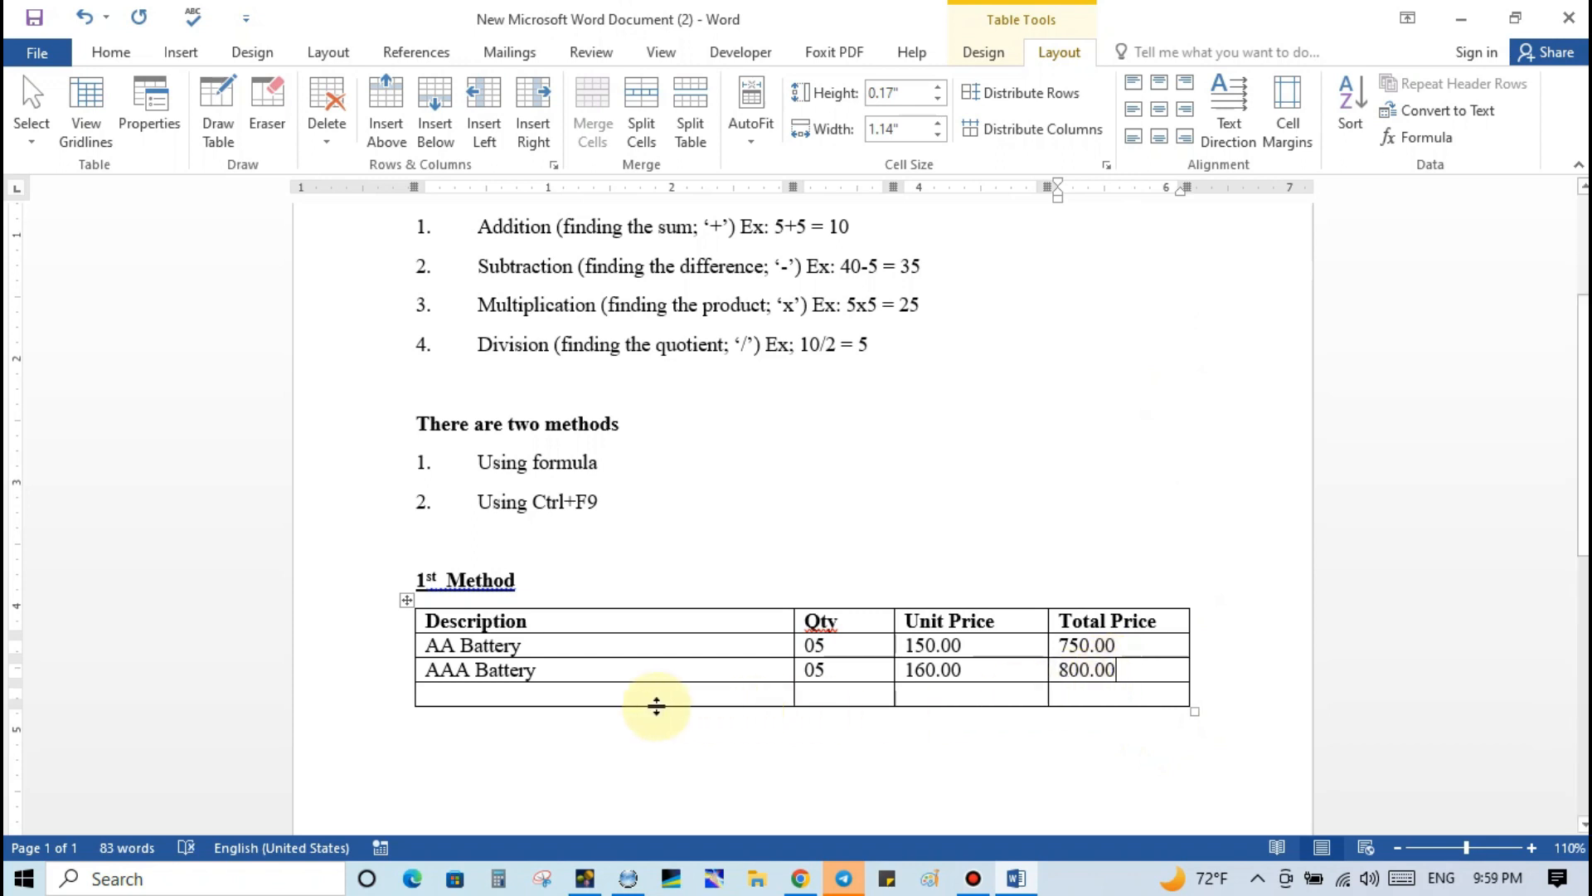
Merge the first three cells of the table's last row and label the merged cell Grand Total.
drag(652, 698, 953, 695)
click(593, 112)
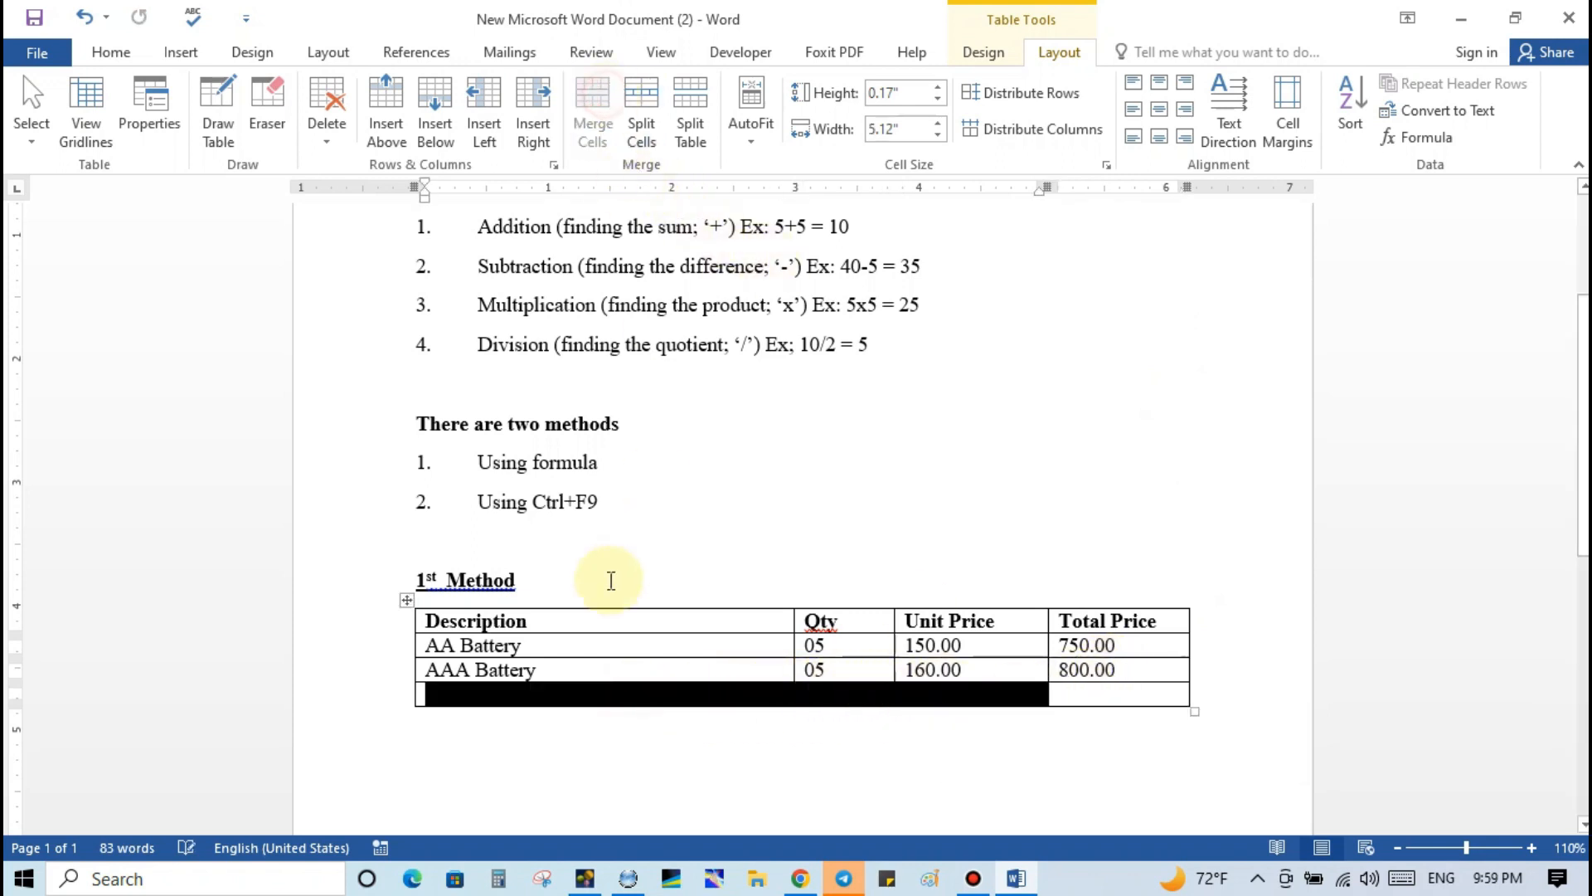
click(489, 697)
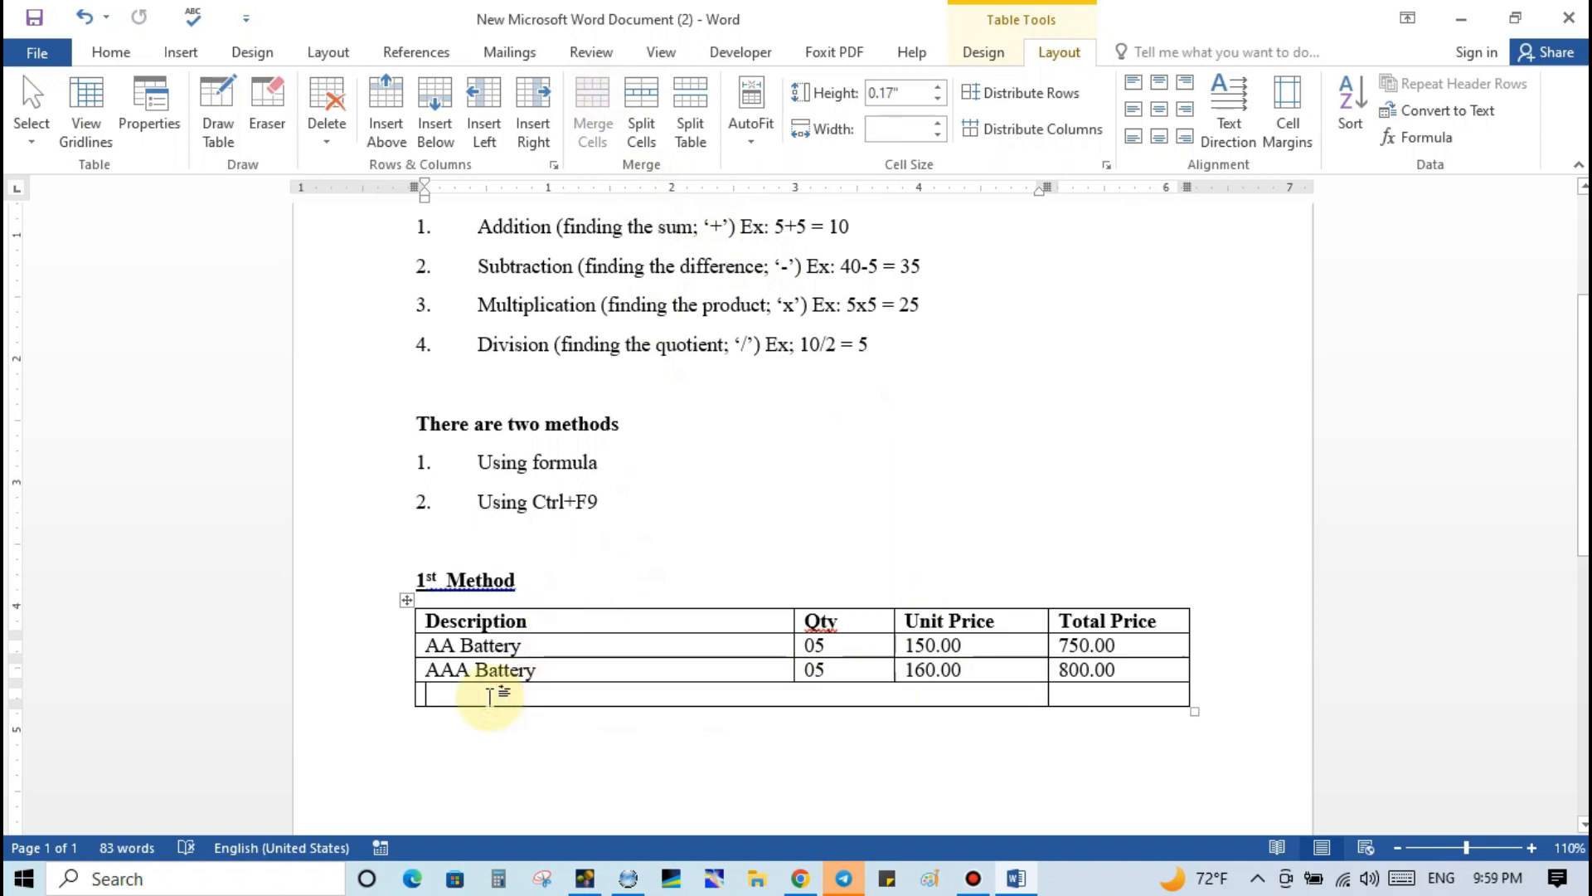
text(Gr)
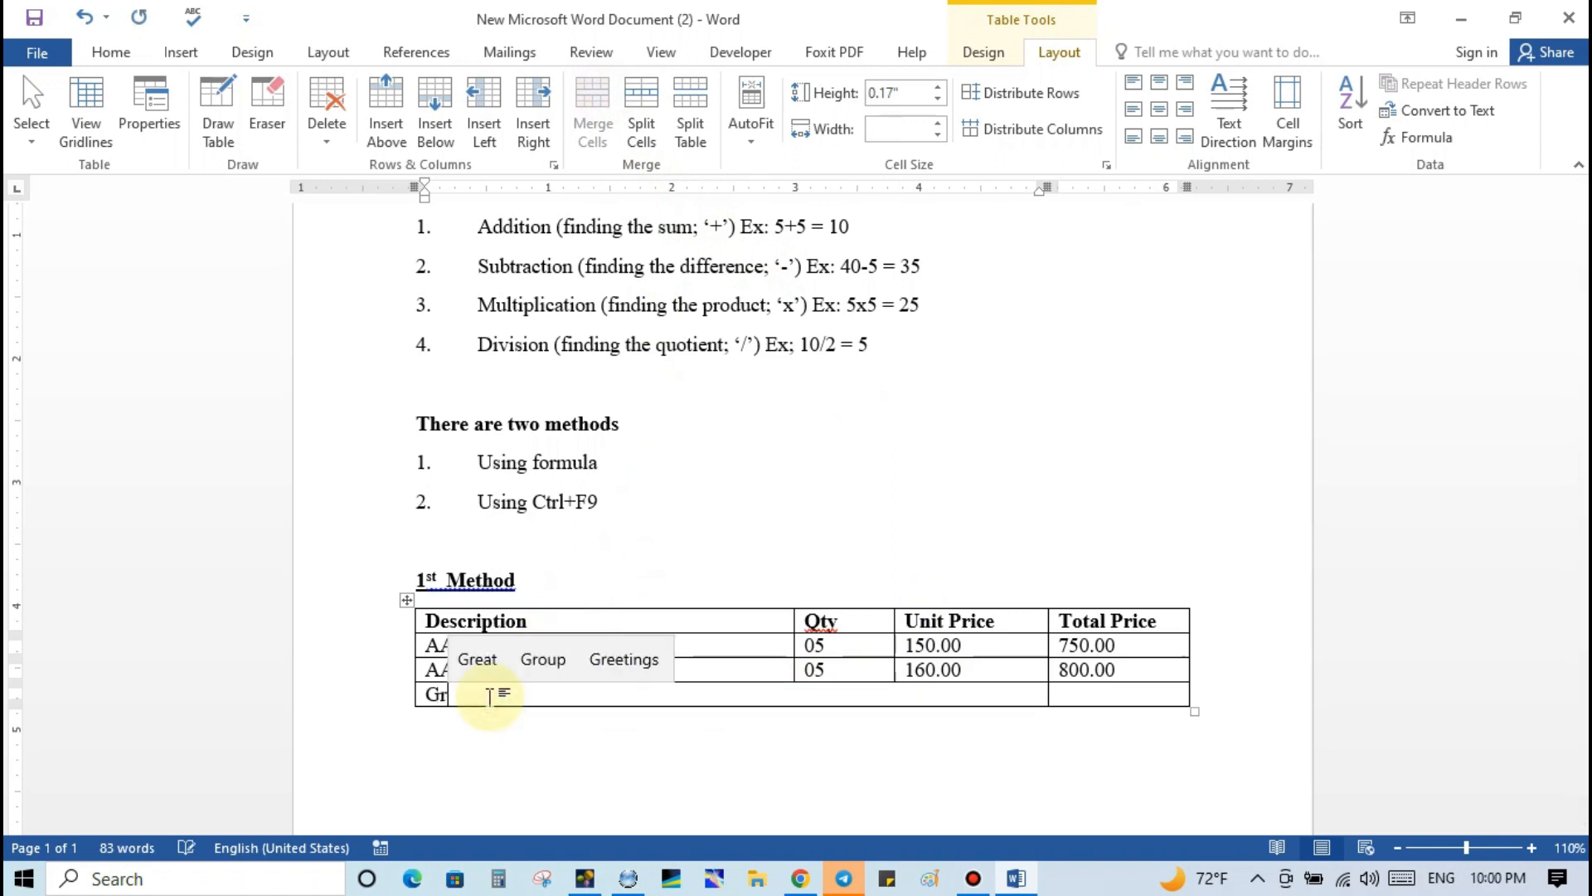
text(and Total)
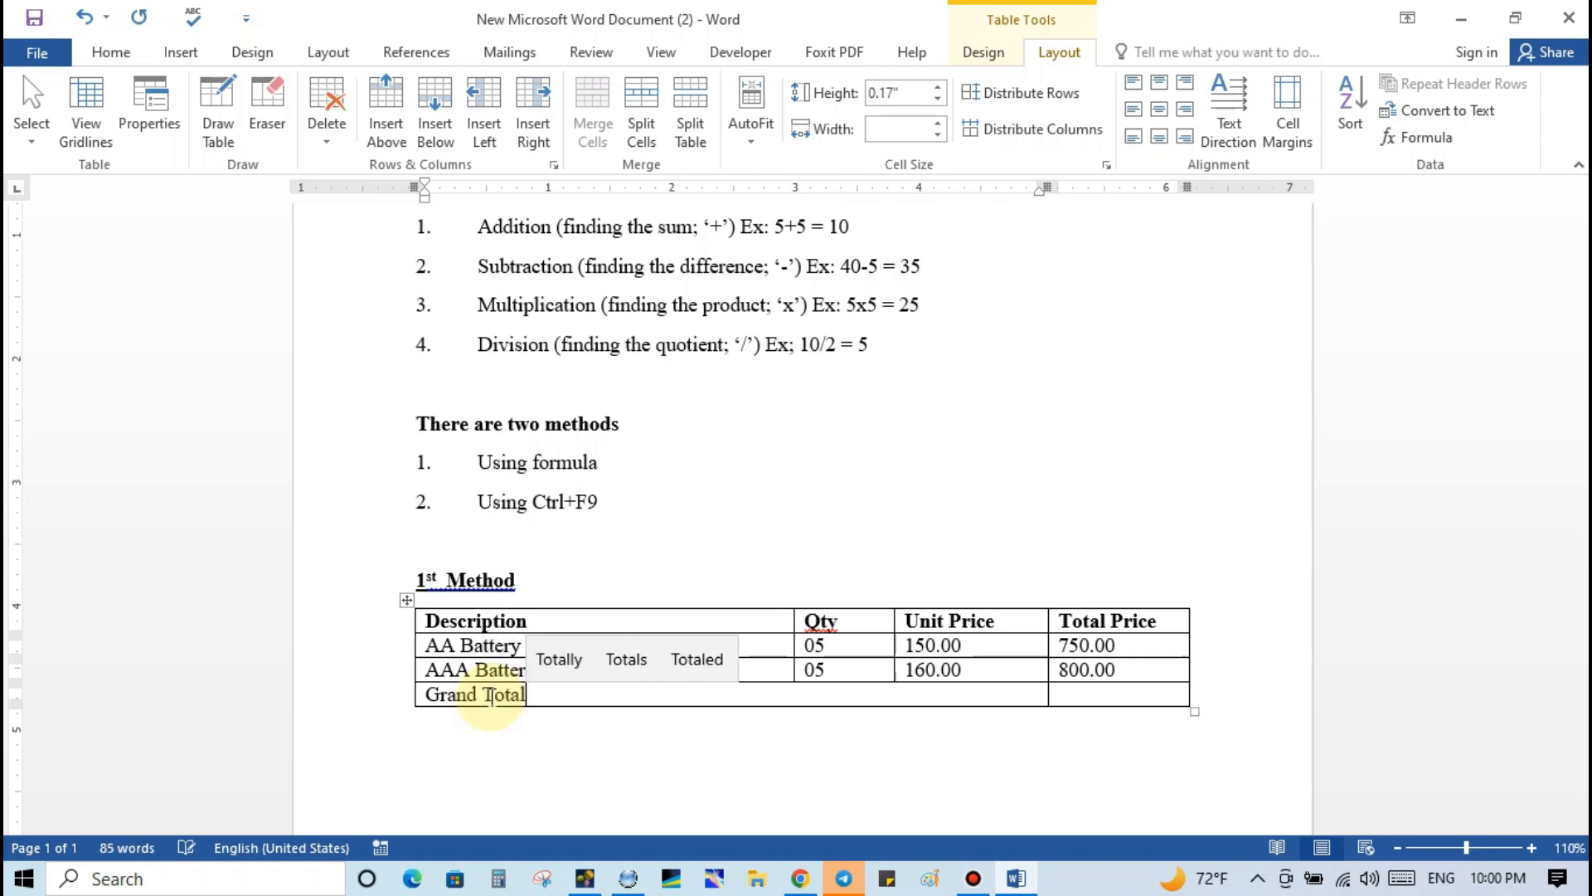
Calculate the grand total in the last Total Price cell with =SUM(ABOVE) and append .00 to the result.
click(1124, 695)
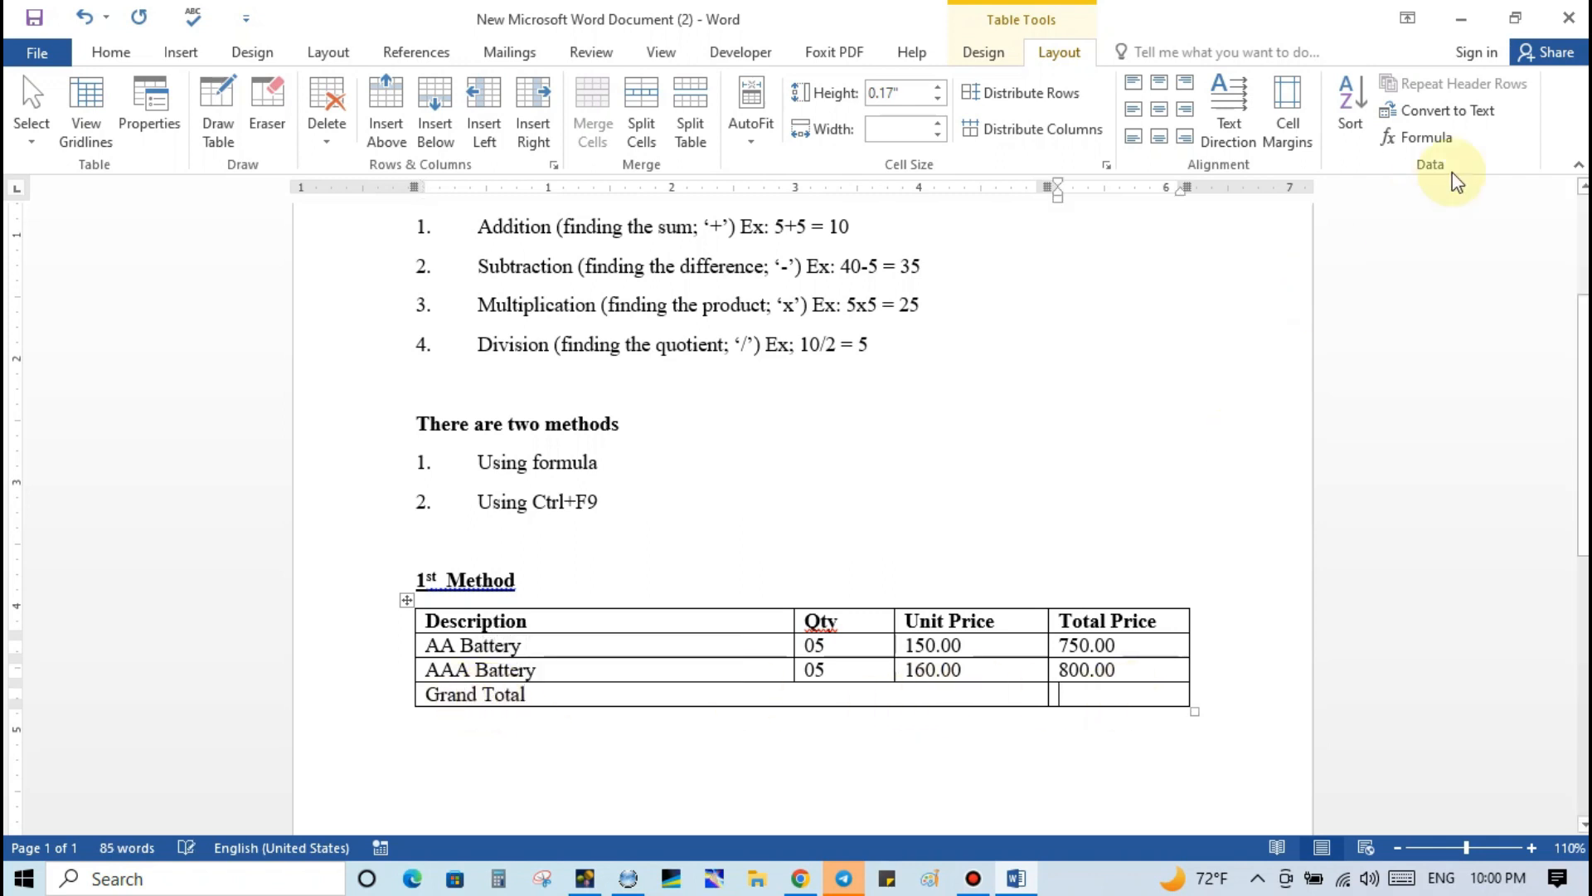
click(1441, 142)
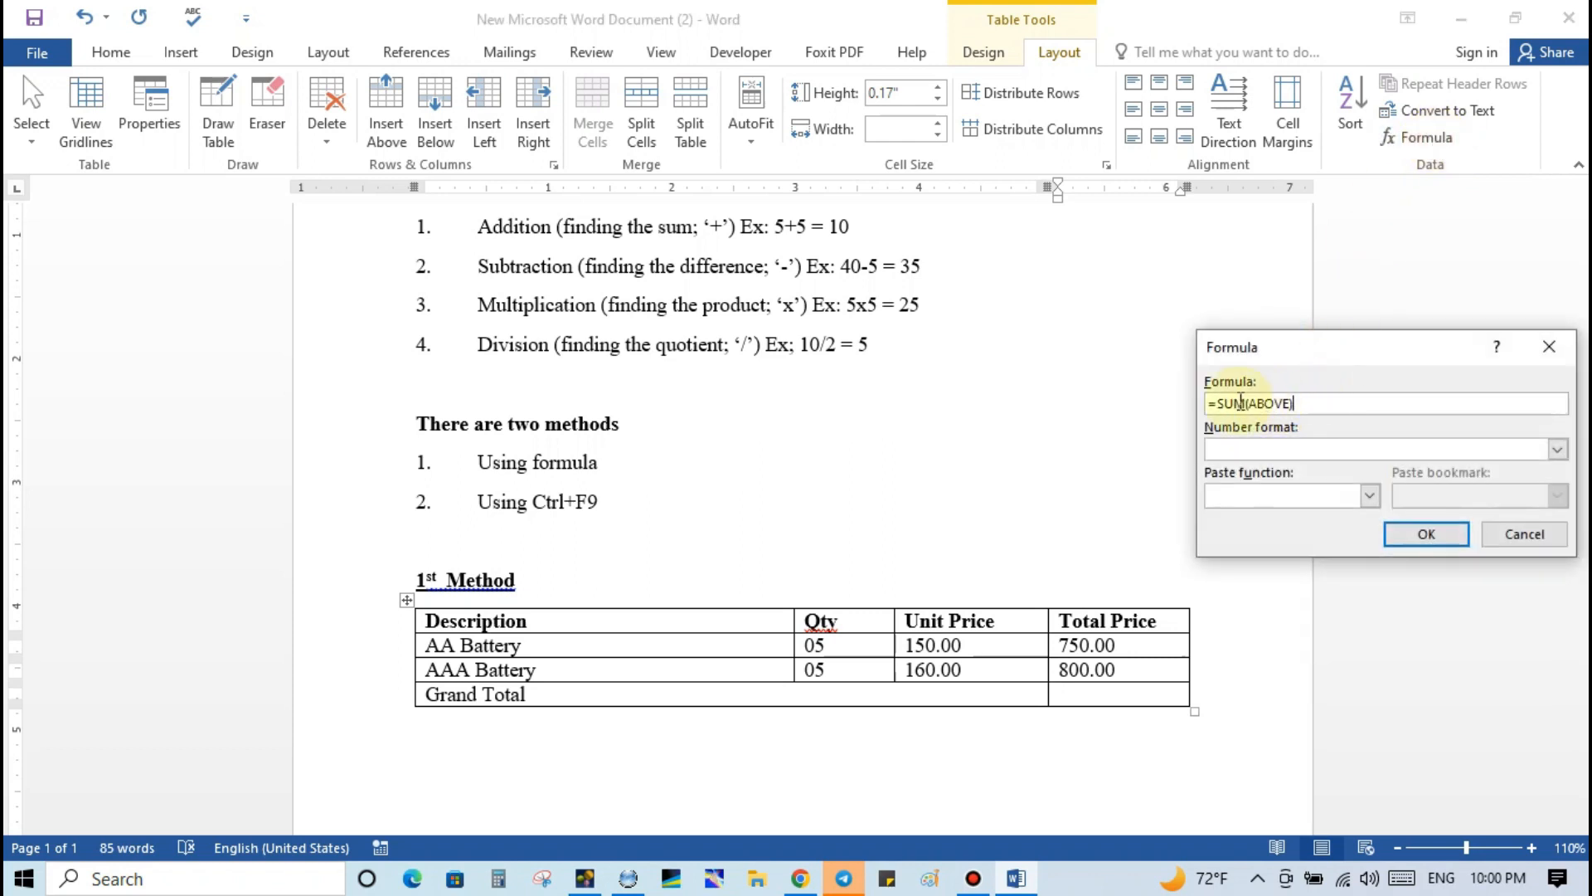
click(1426, 535)
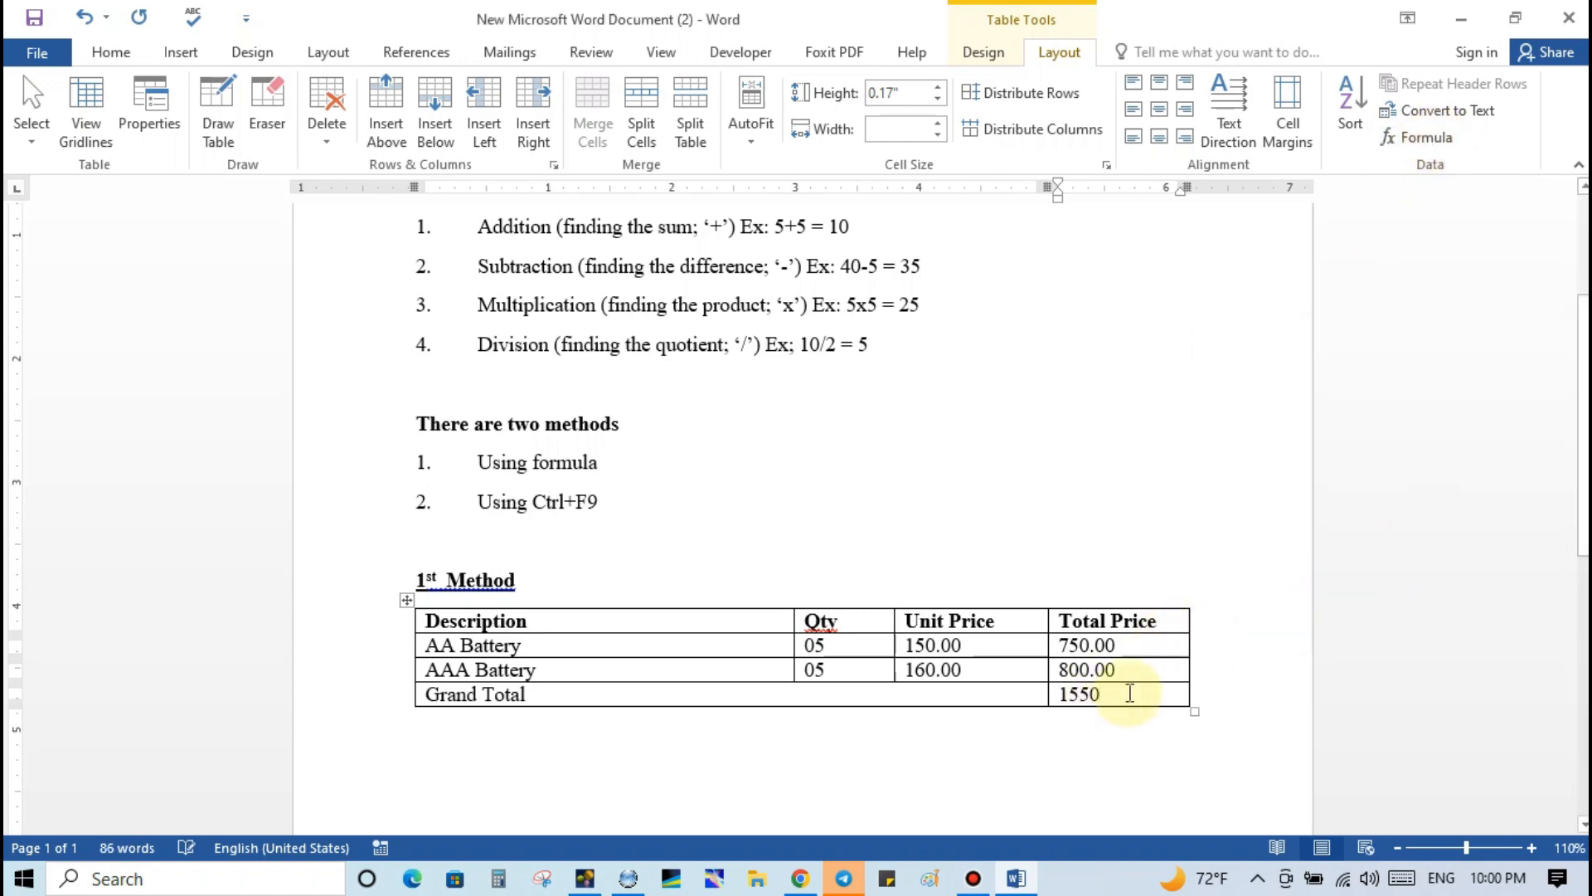
text(.00)
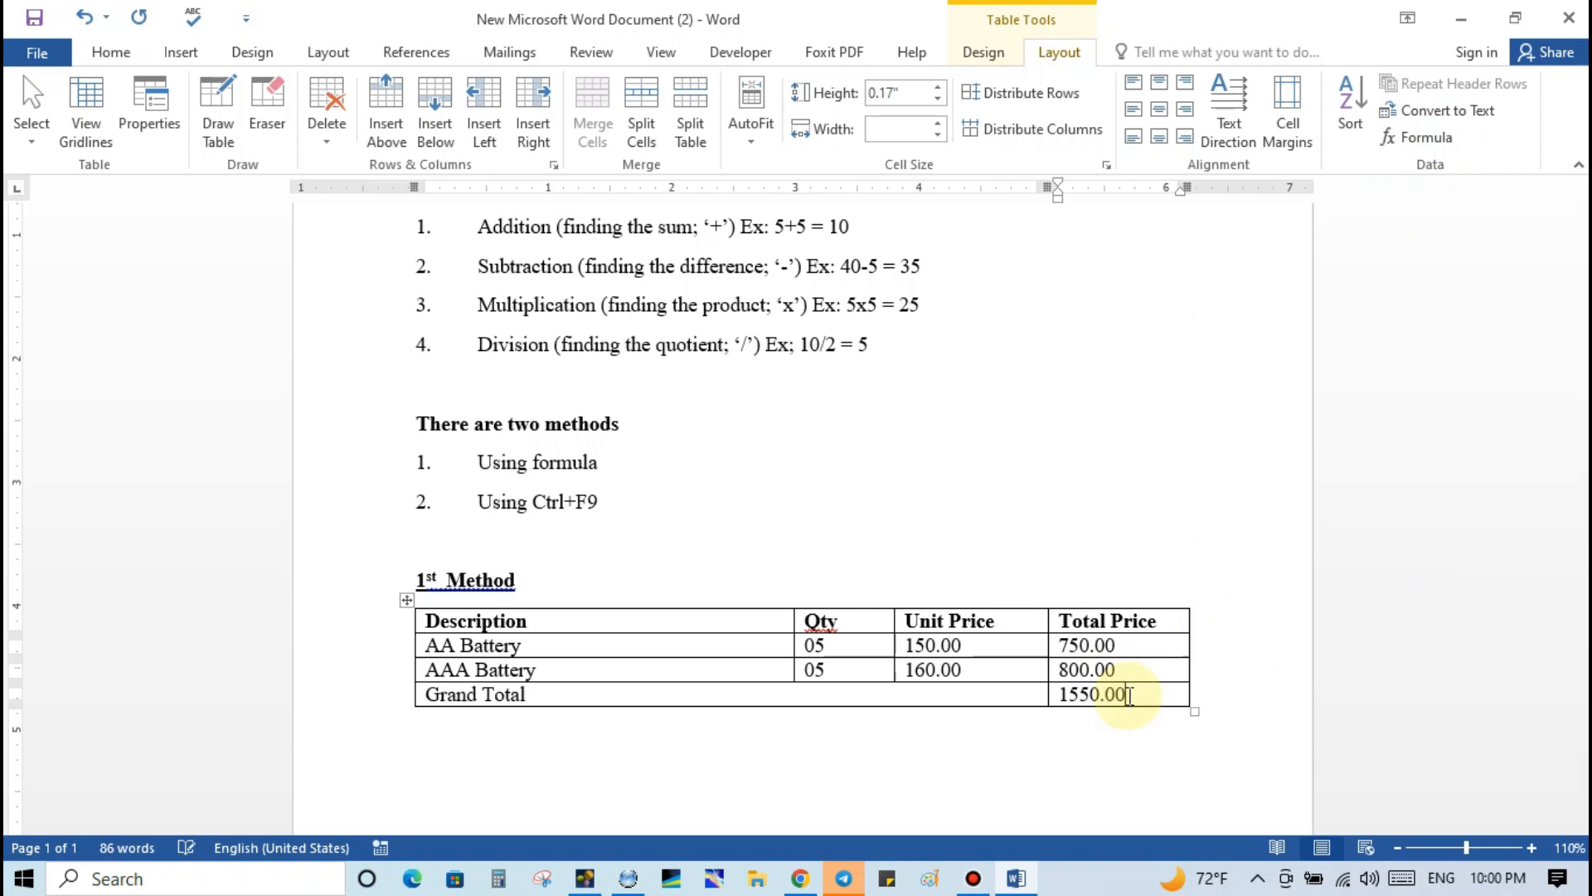
Make the Grand Total label in the table's last row bold.
drag(427, 695, 540, 698)
key(ctrl+b)
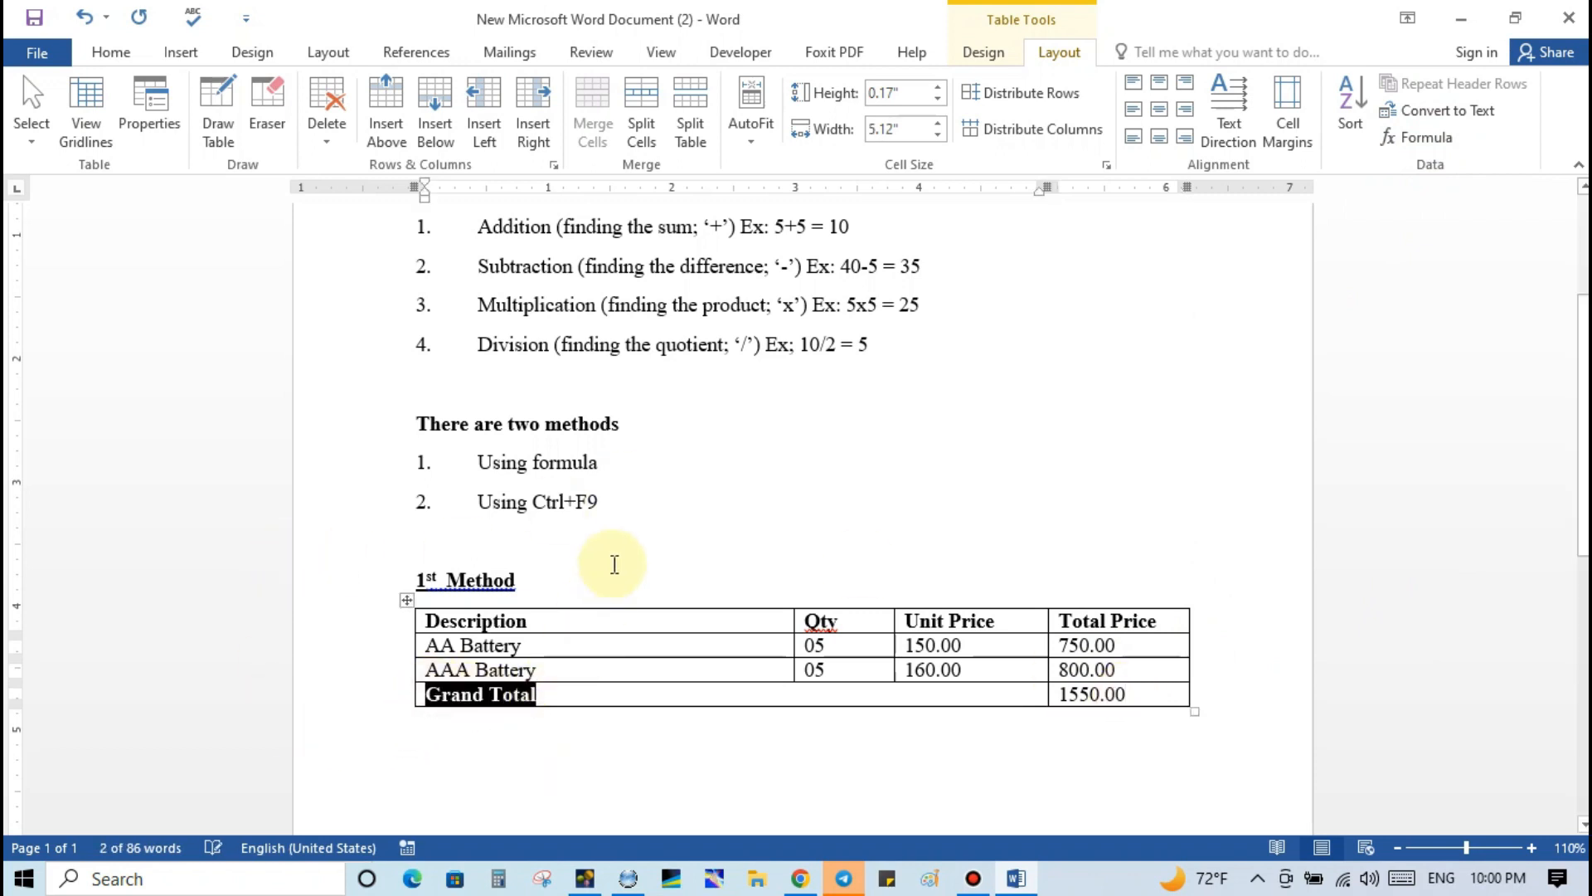
click(626, 540)
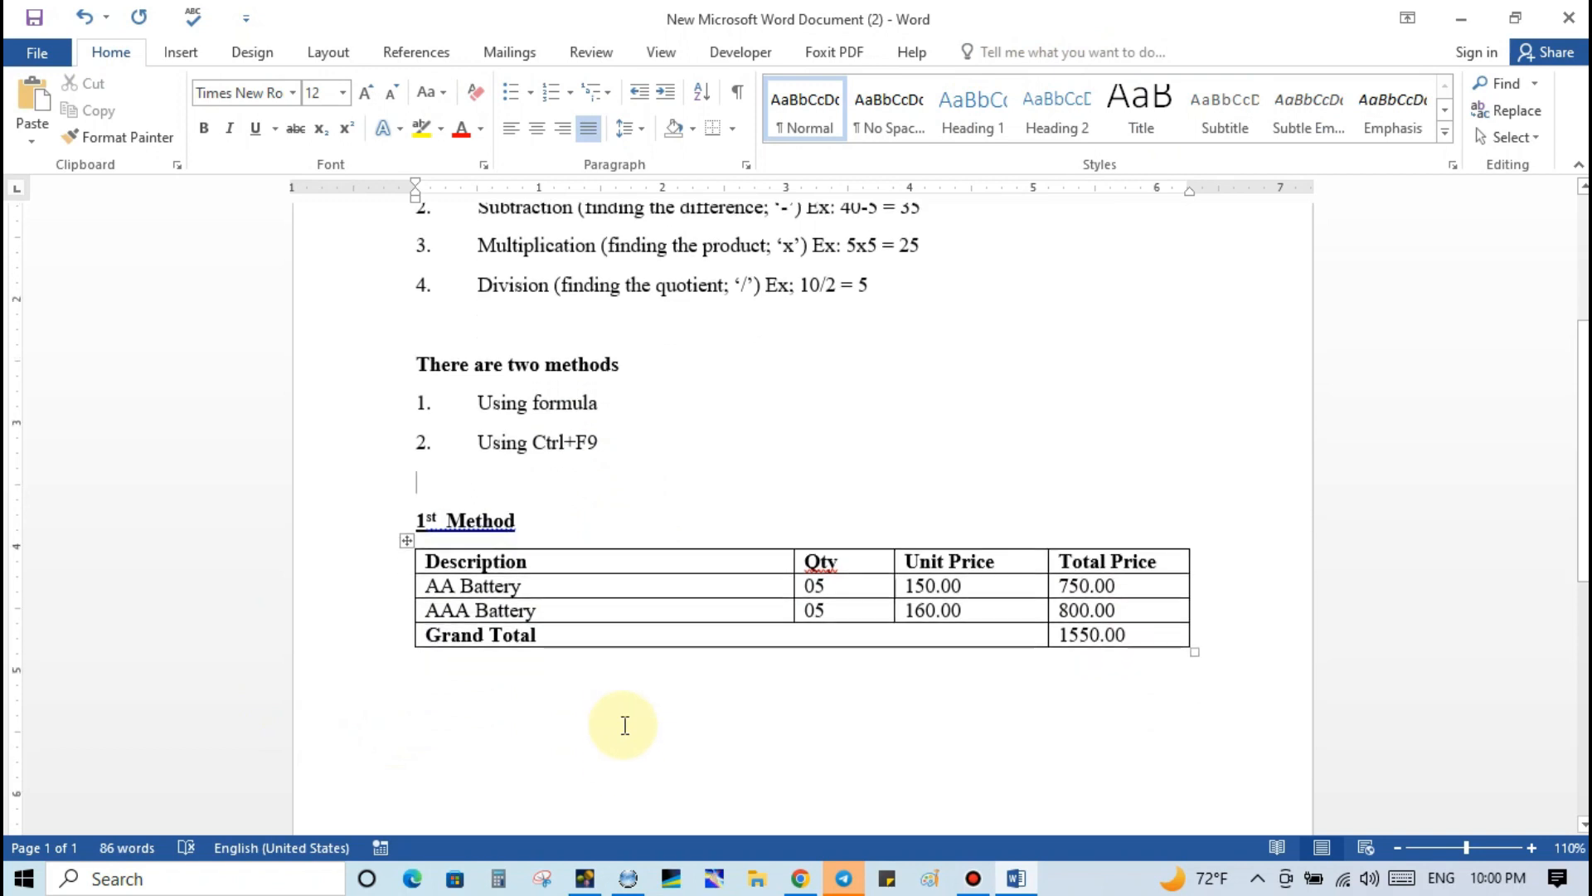
Add the heading 2nd Method below the price table, followed by a new line.
scroll(624, 725, down, 1)
click(455, 646)
text(2nd )
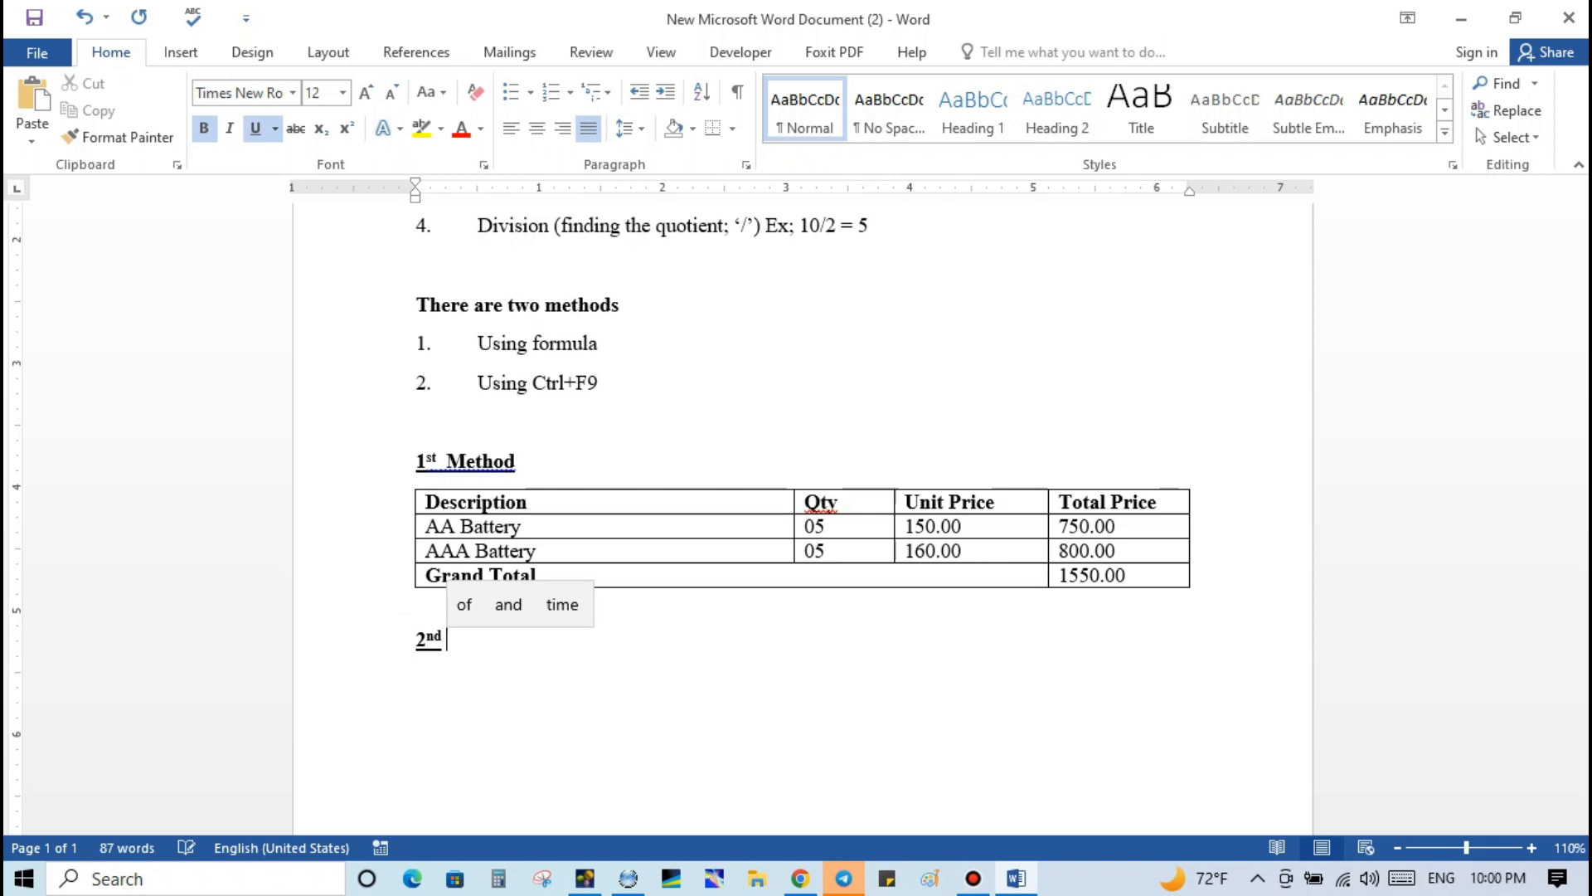
text(Method)
key(Return)
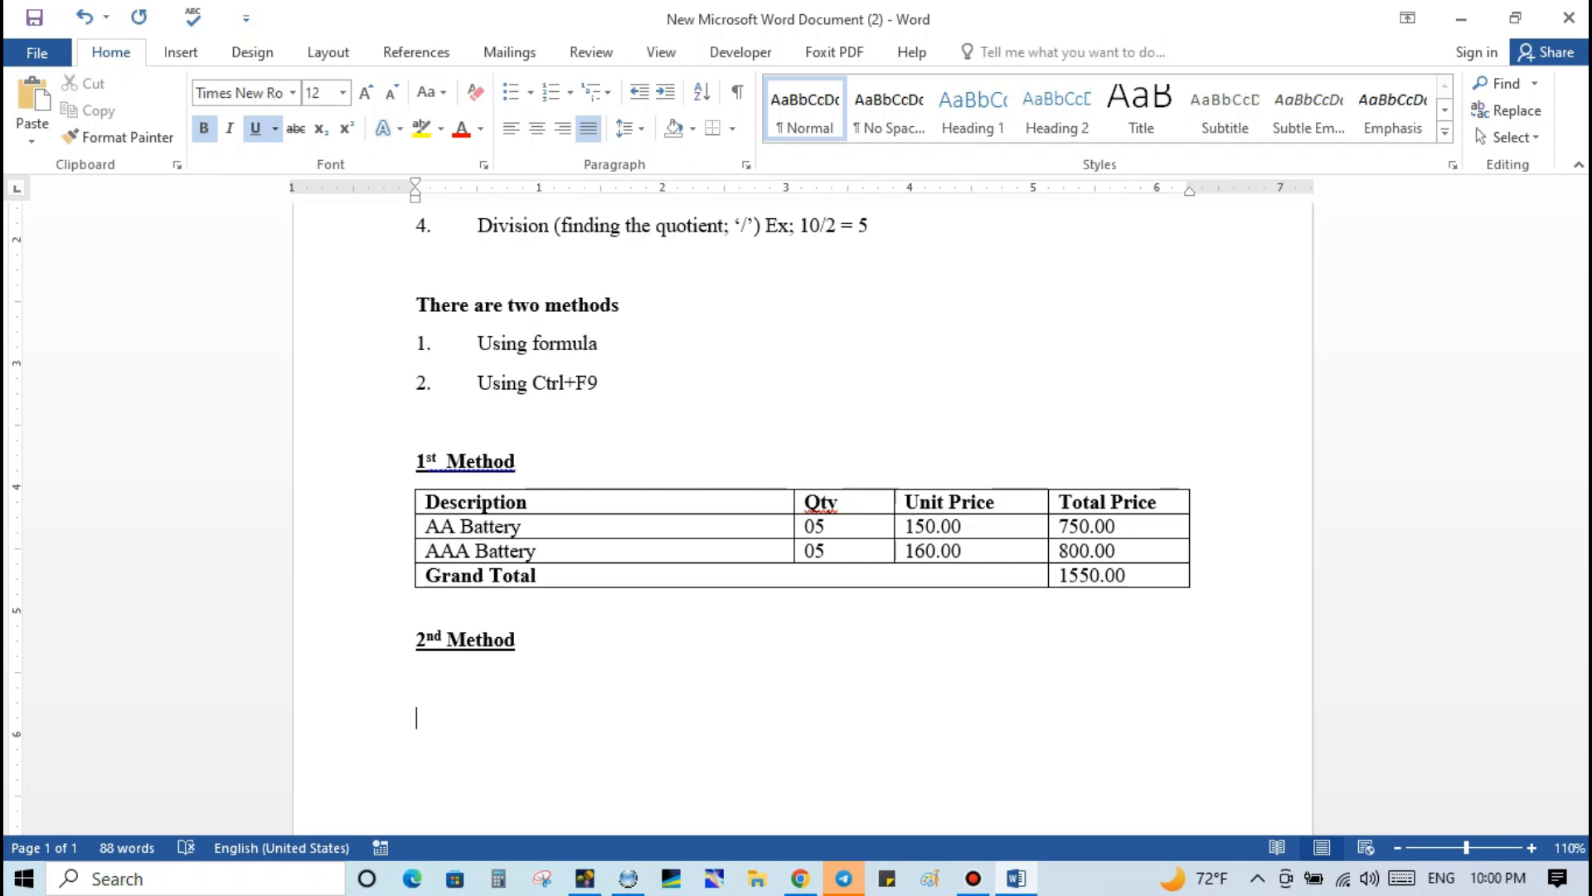
Turn off bold and underline below the 2nd Method heading and write the line "Press ‘Ctrl+F9’ to take curly brackets.".
click(203, 127)
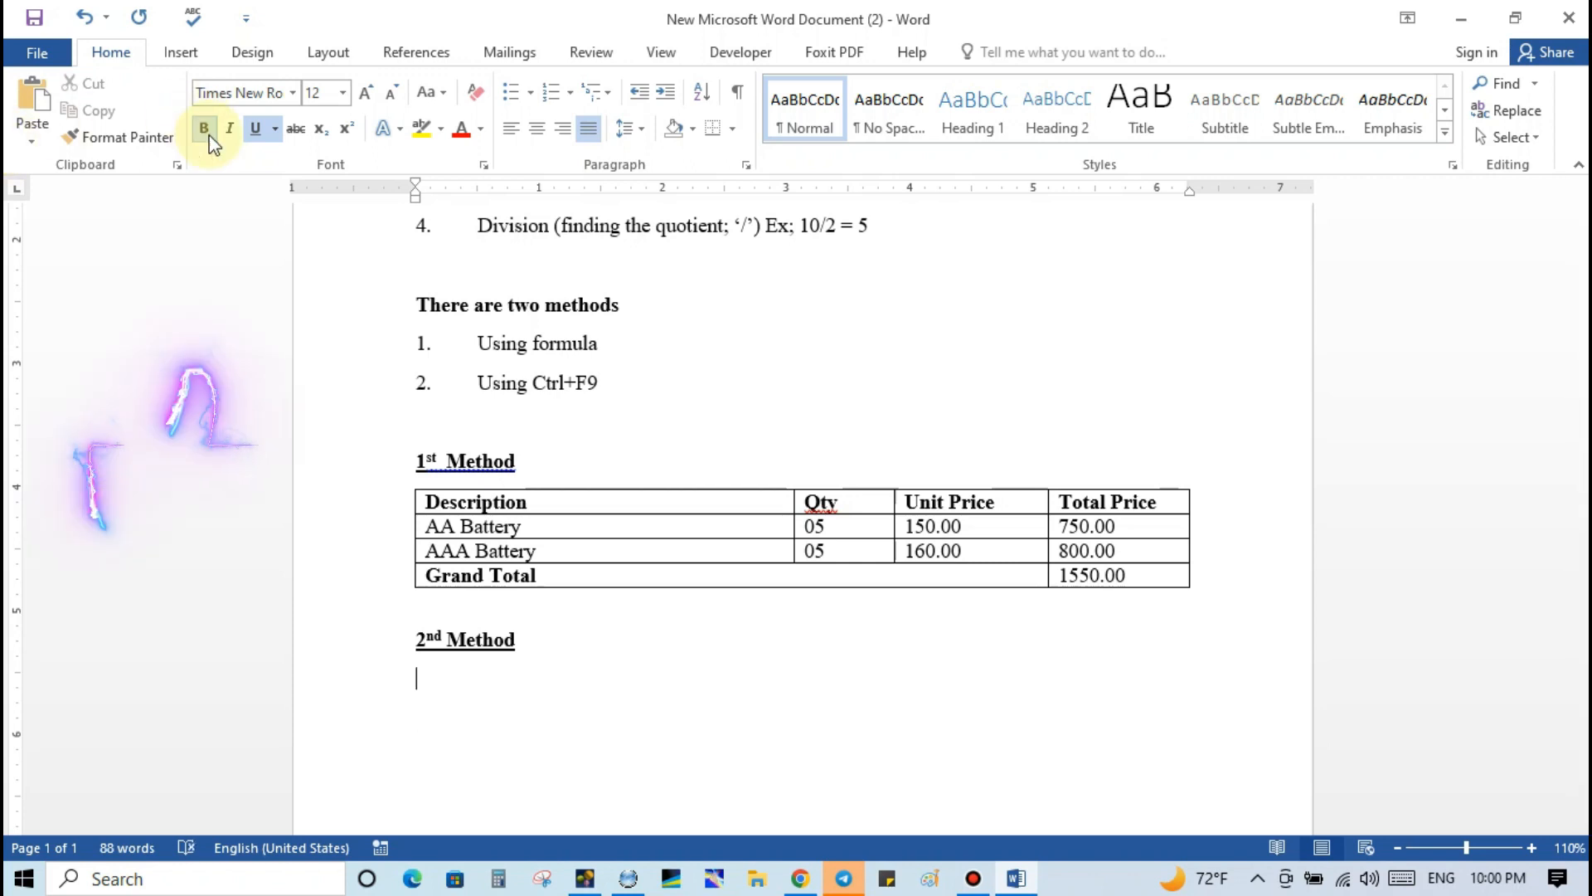
click(255, 128)
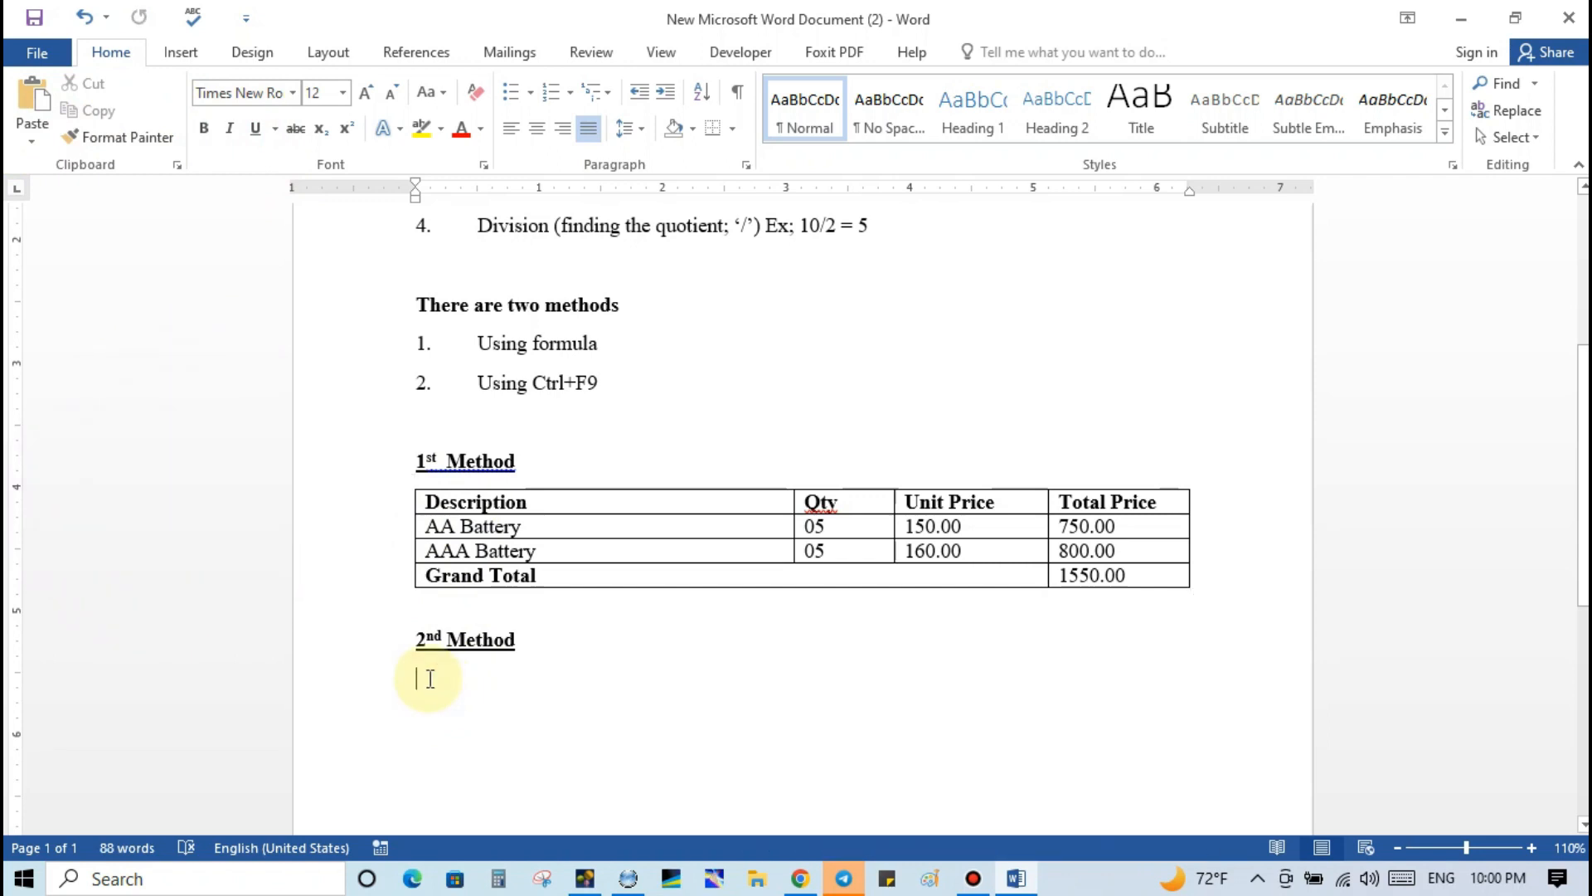
text(Press)
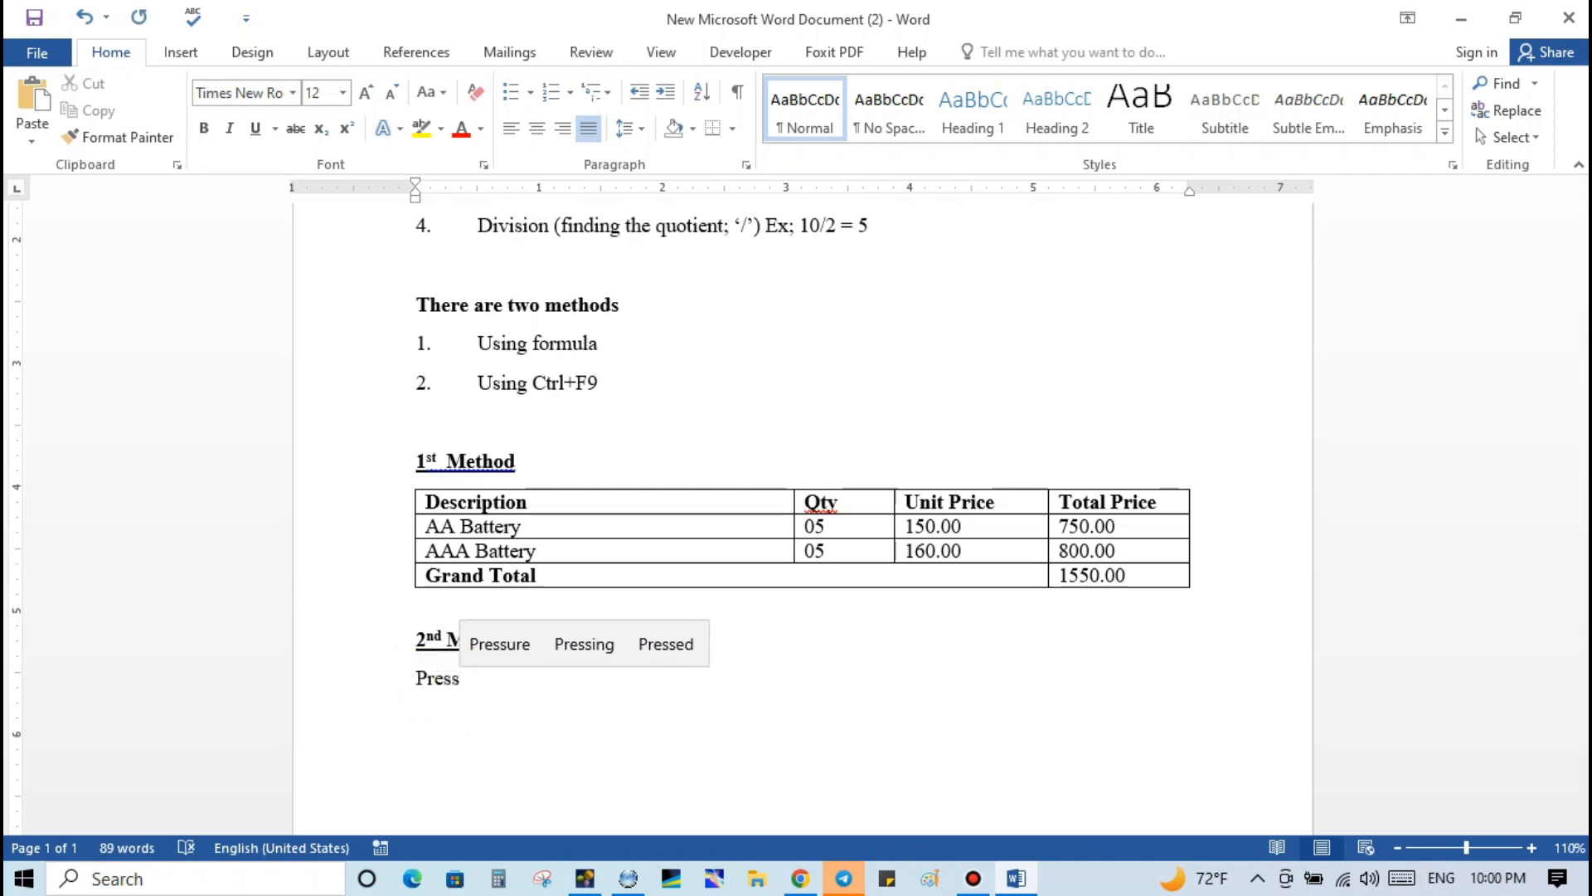
text( ')
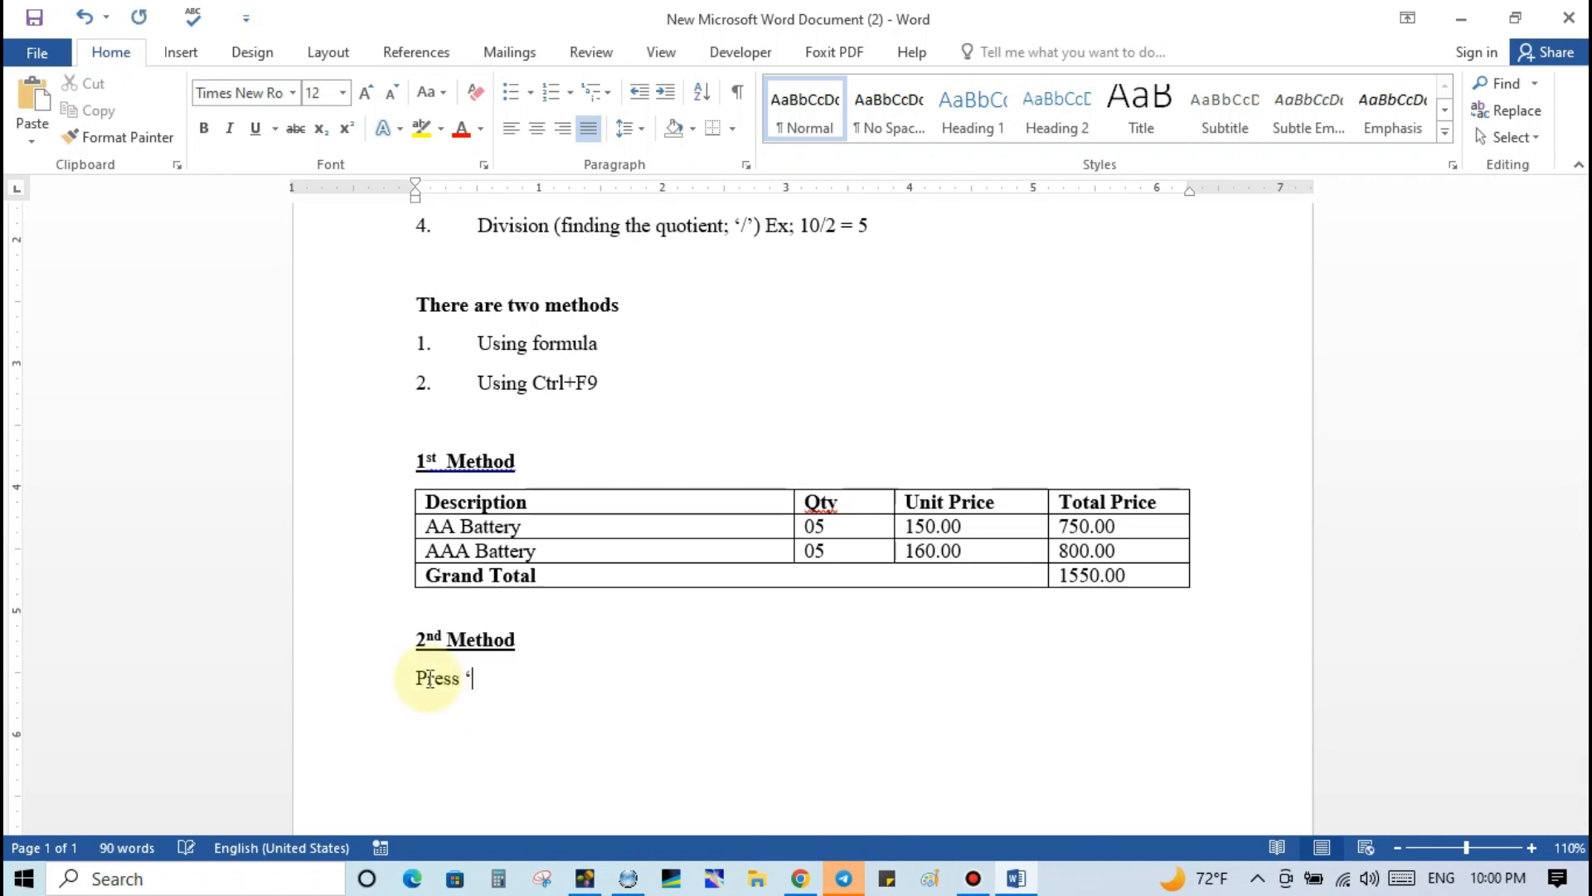
text(Ct)
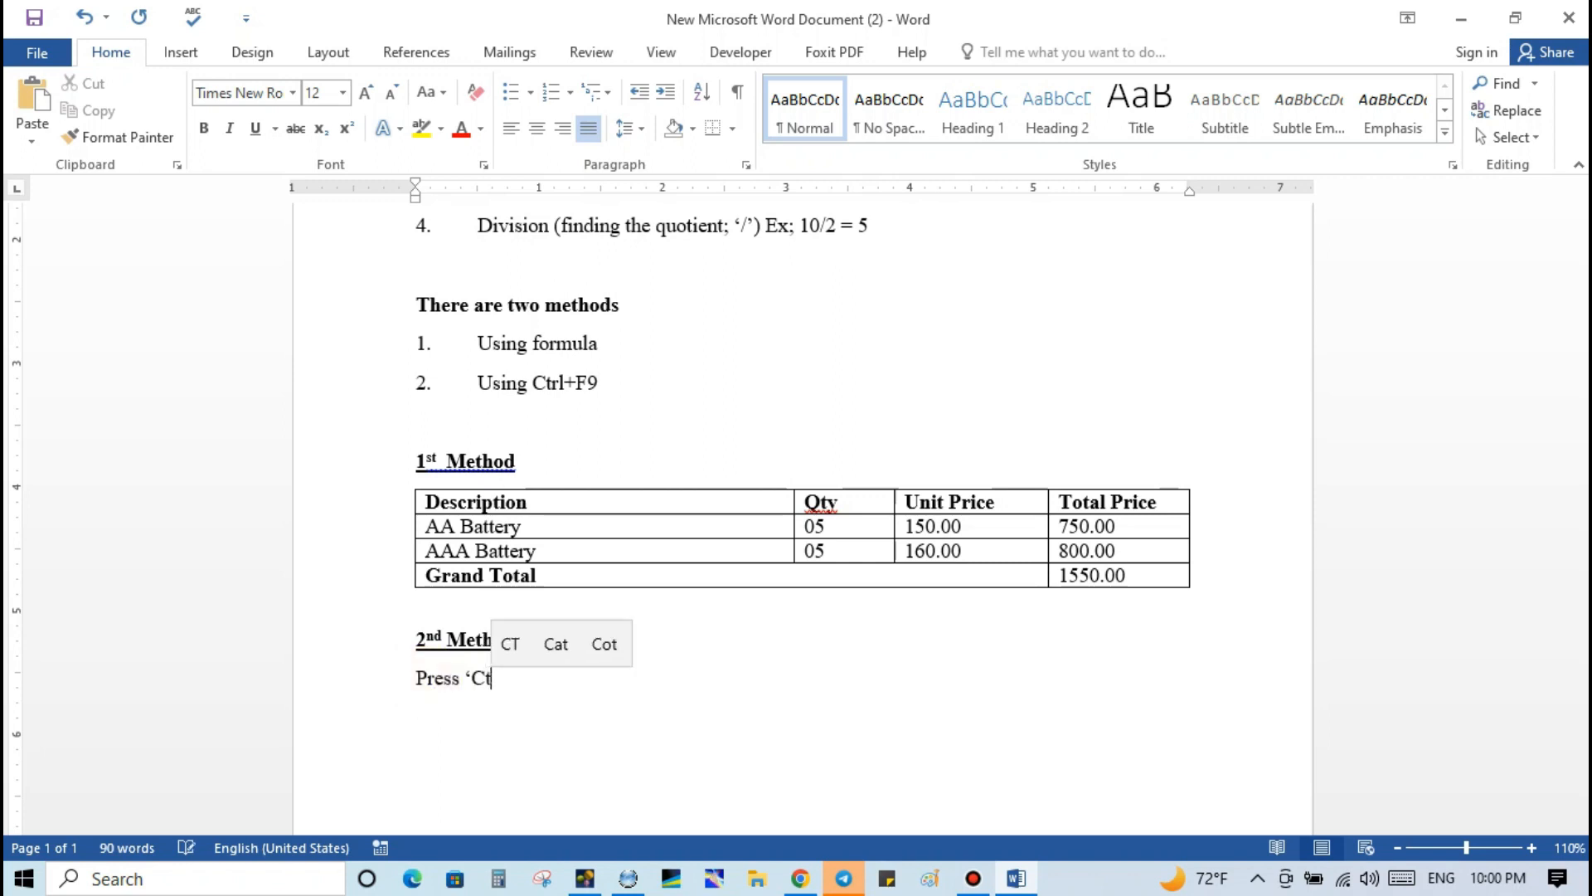
text(rl+)
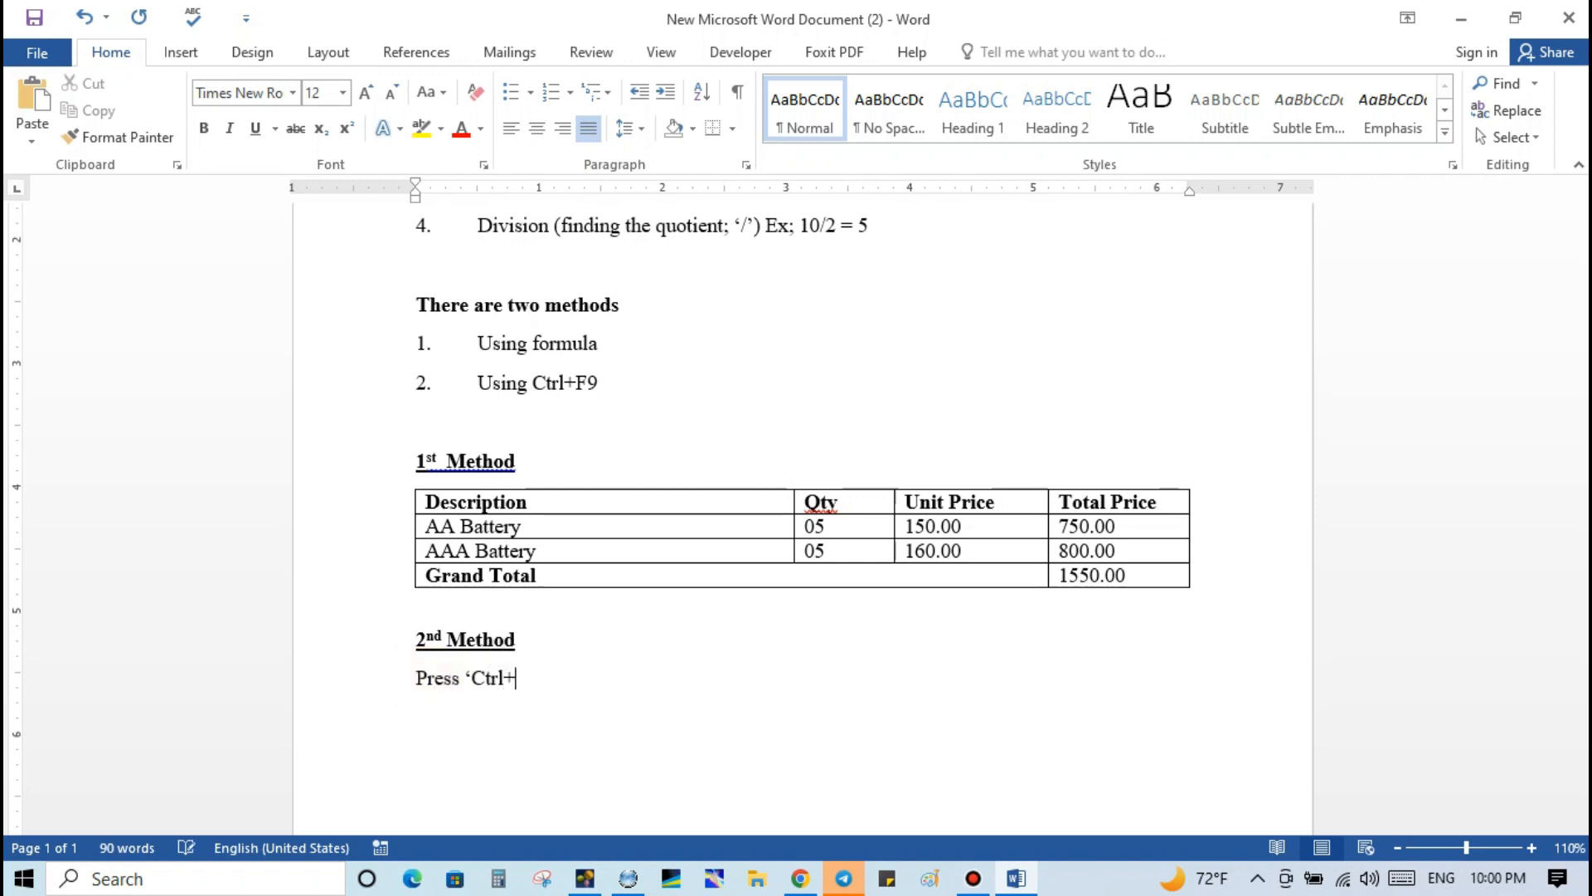
text(F9' to t)
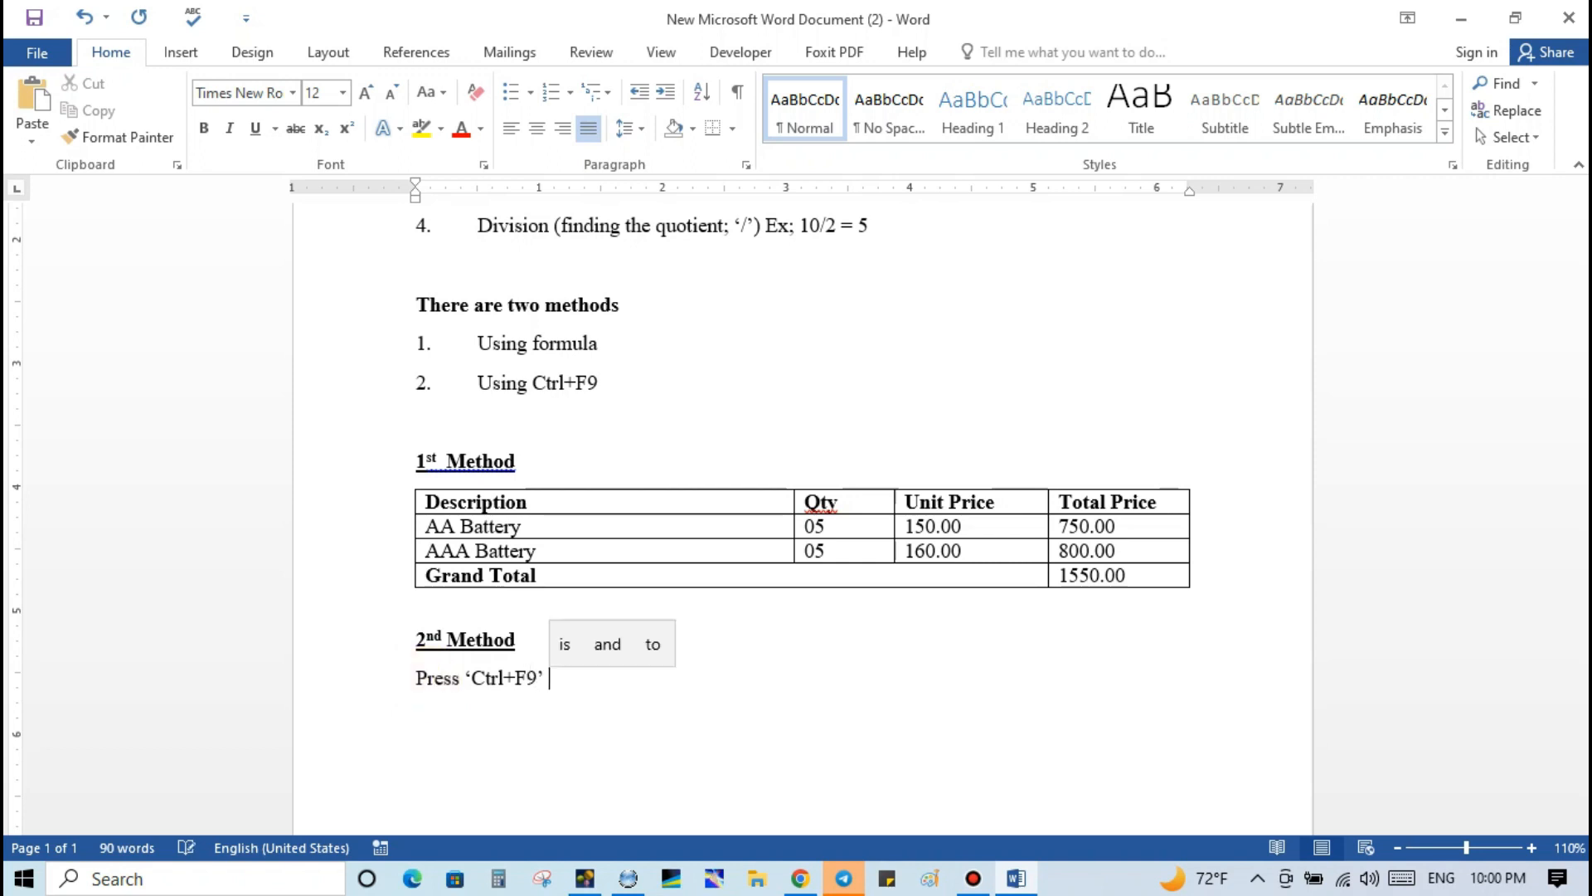
text(ake)
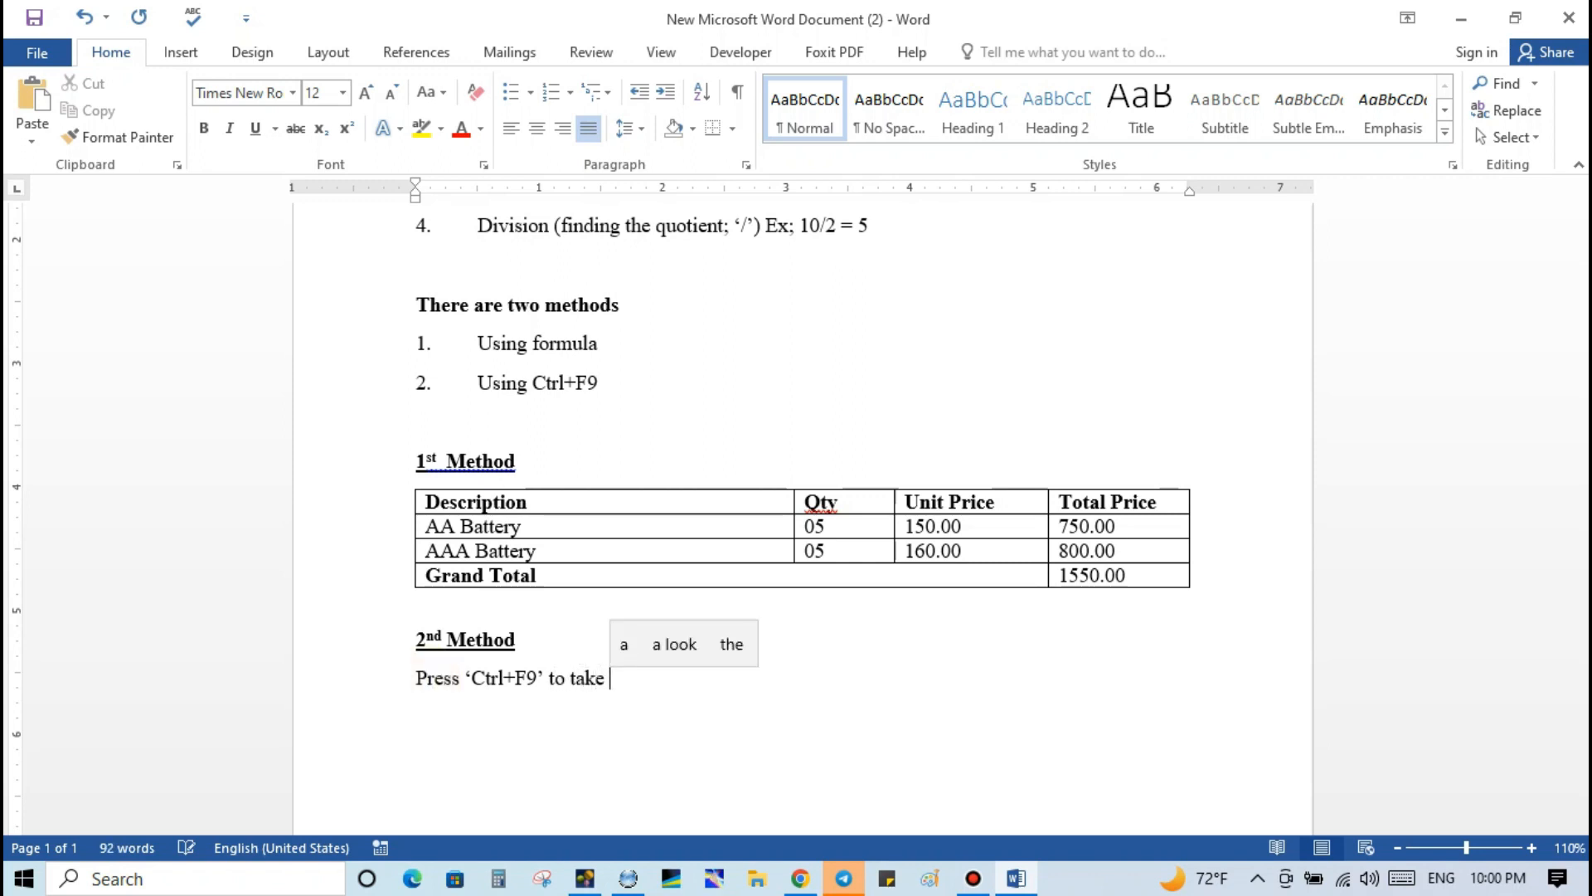
text( cu)
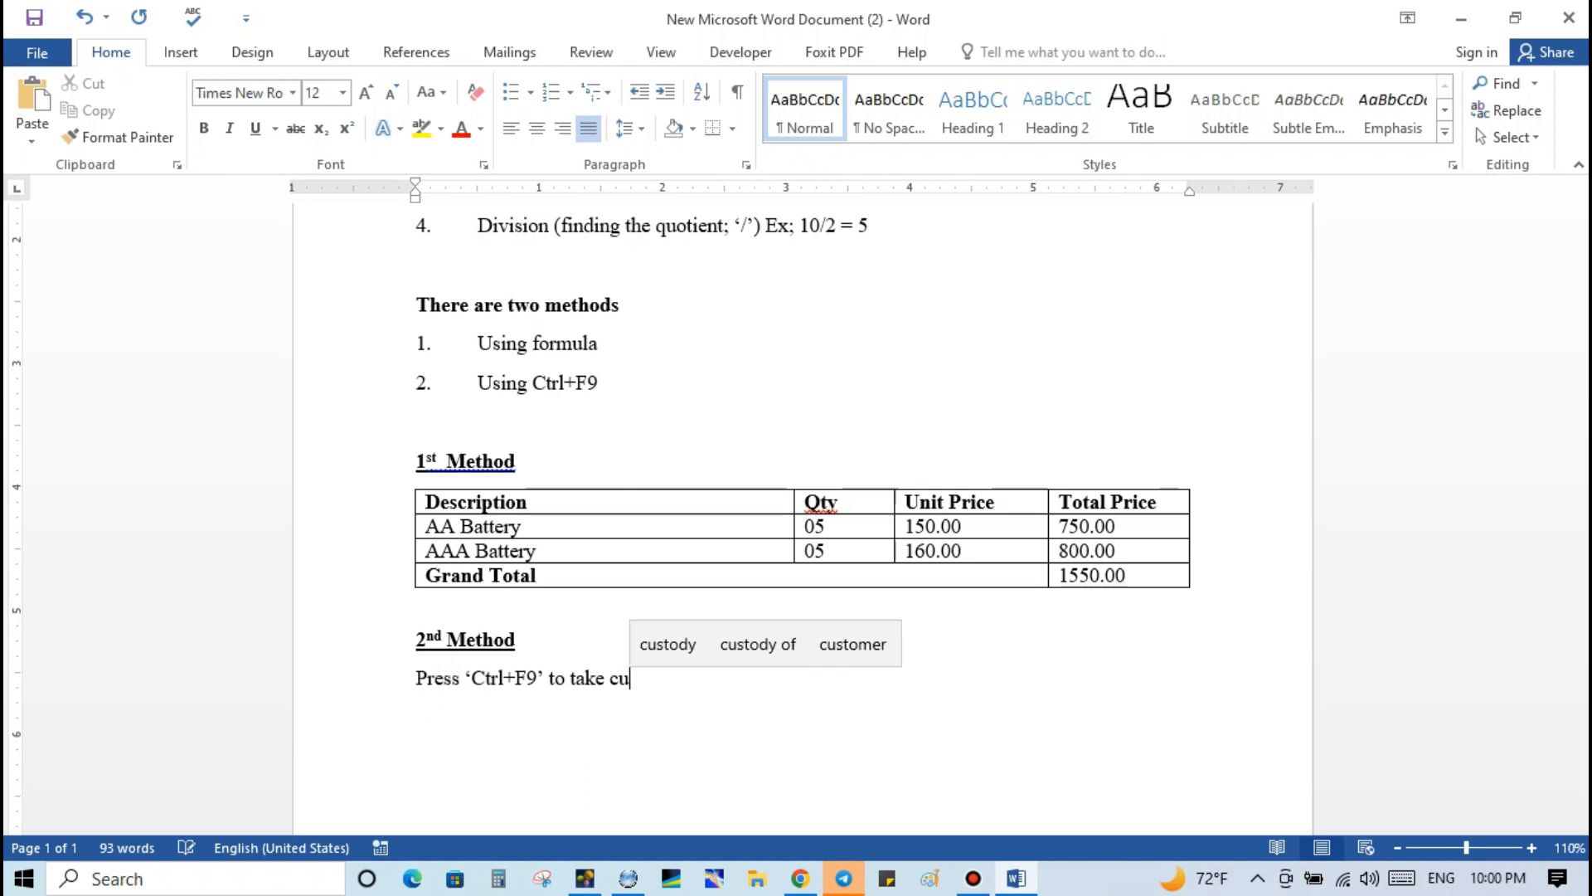
text(rly )
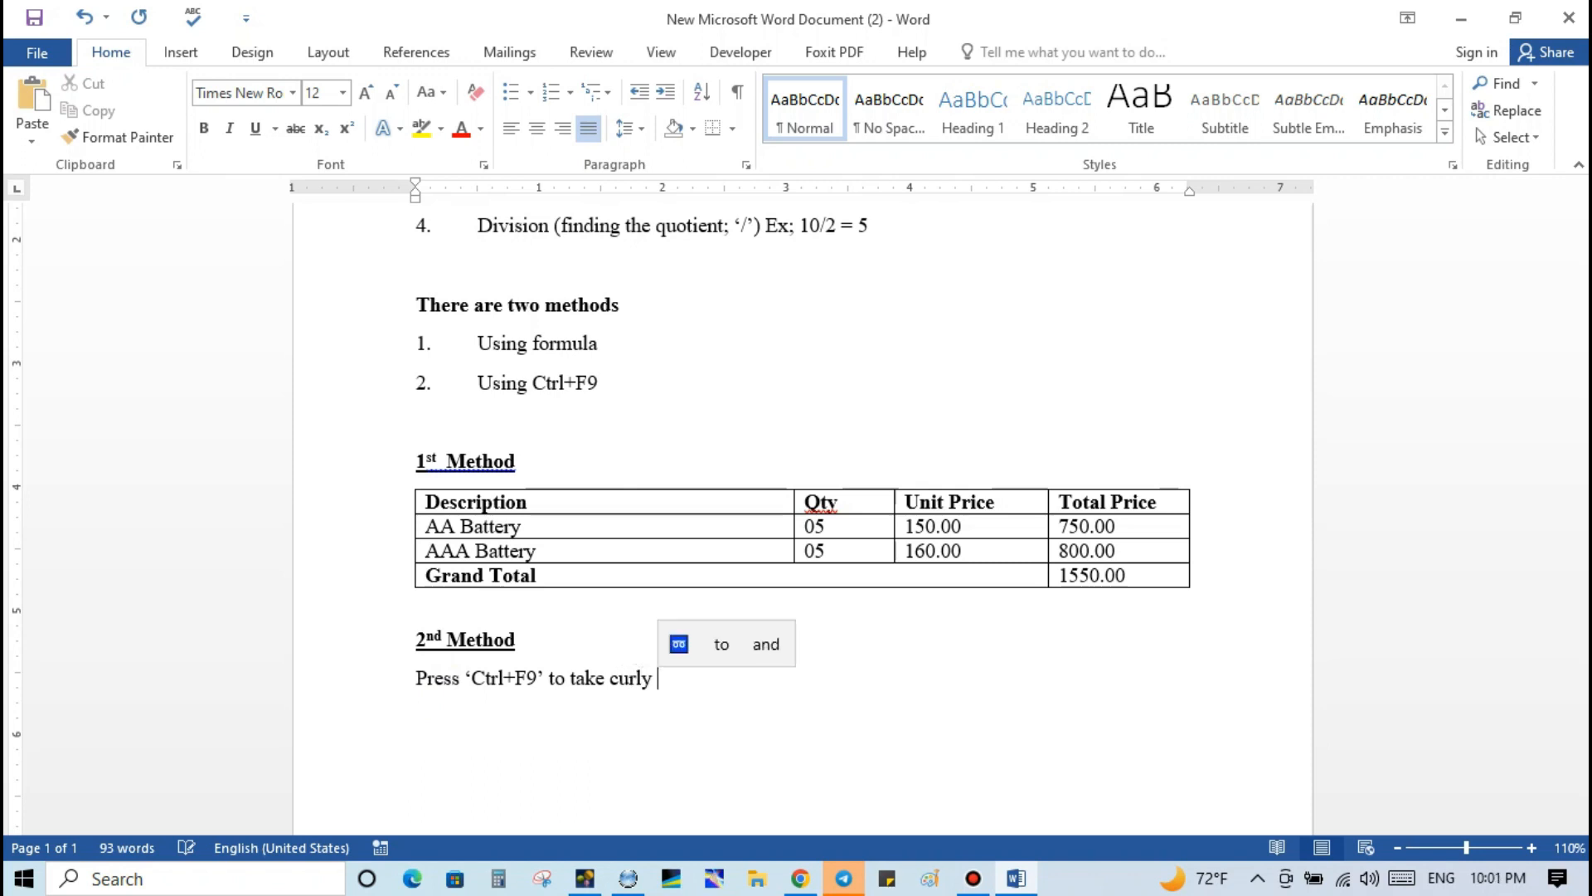
text(bra)
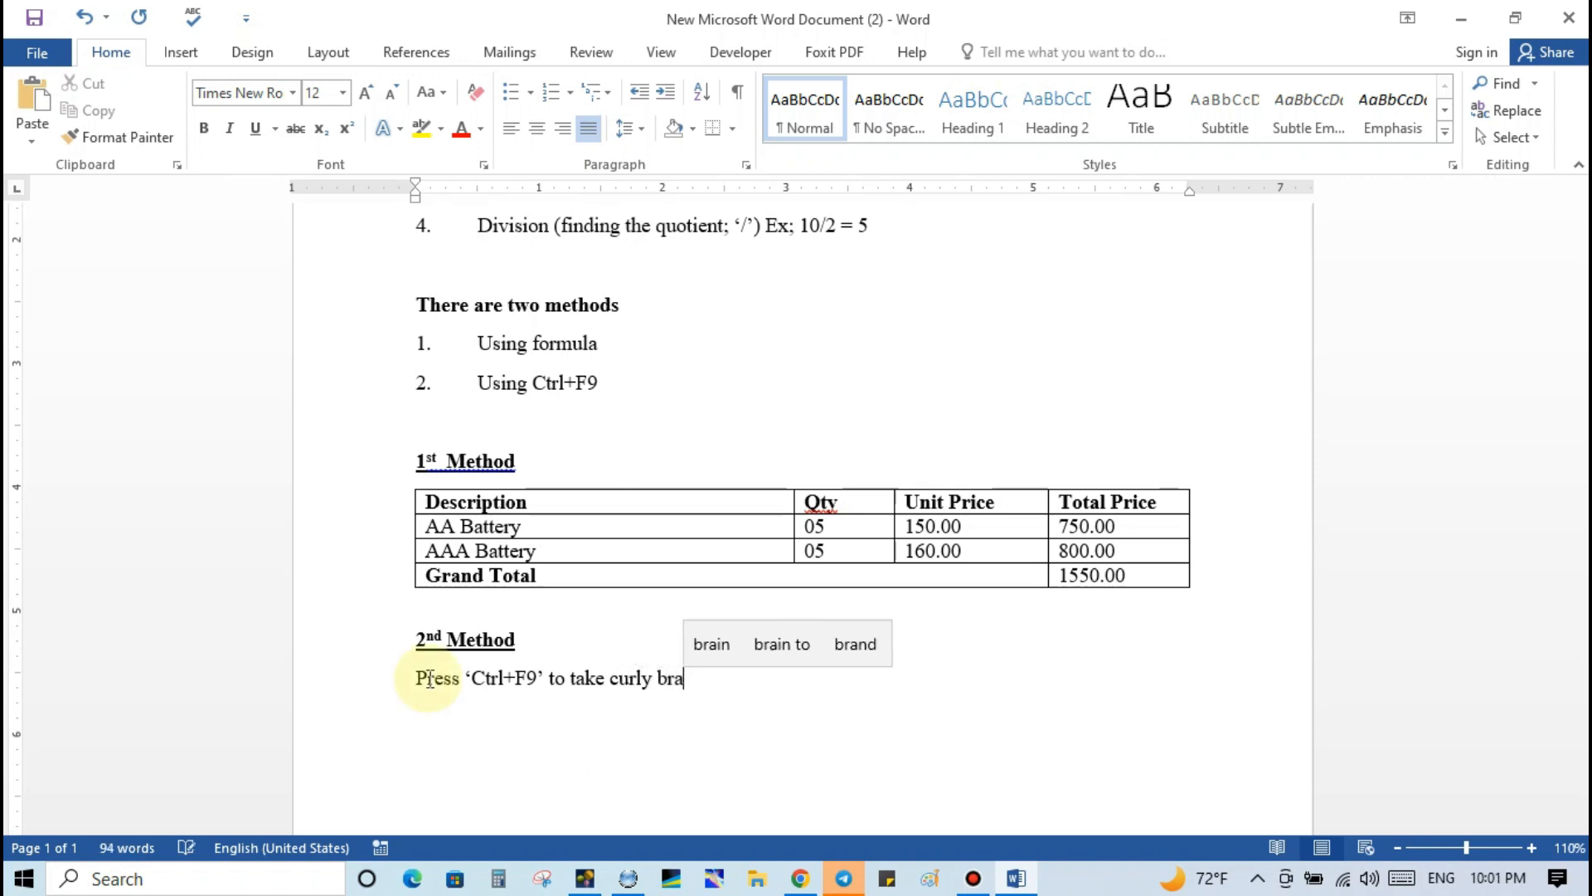
text(ckets)
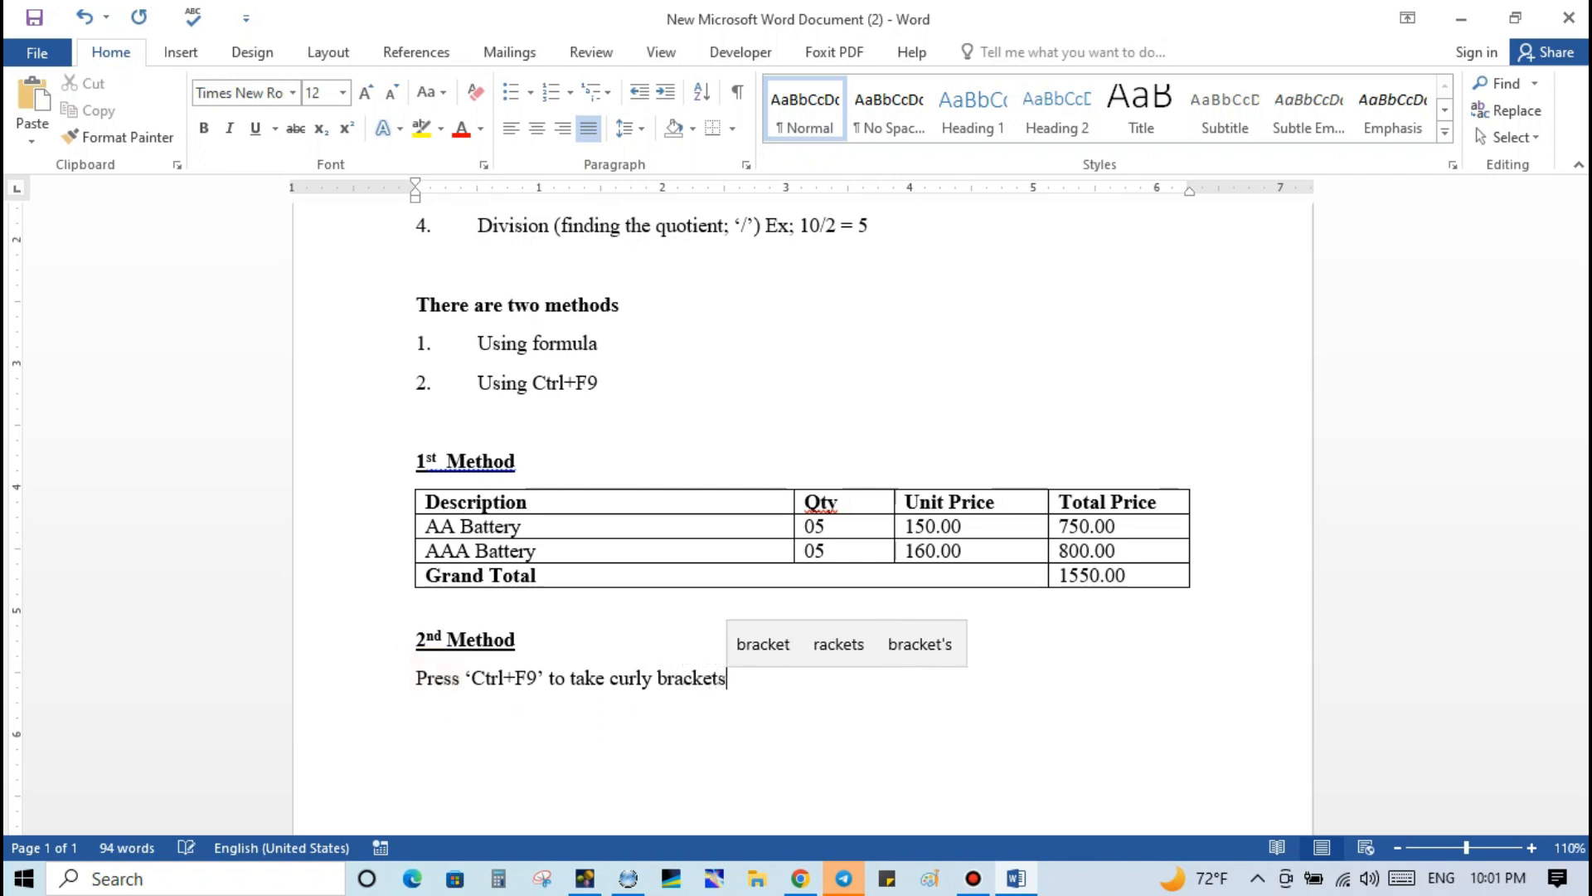
text(.)
key(Return)
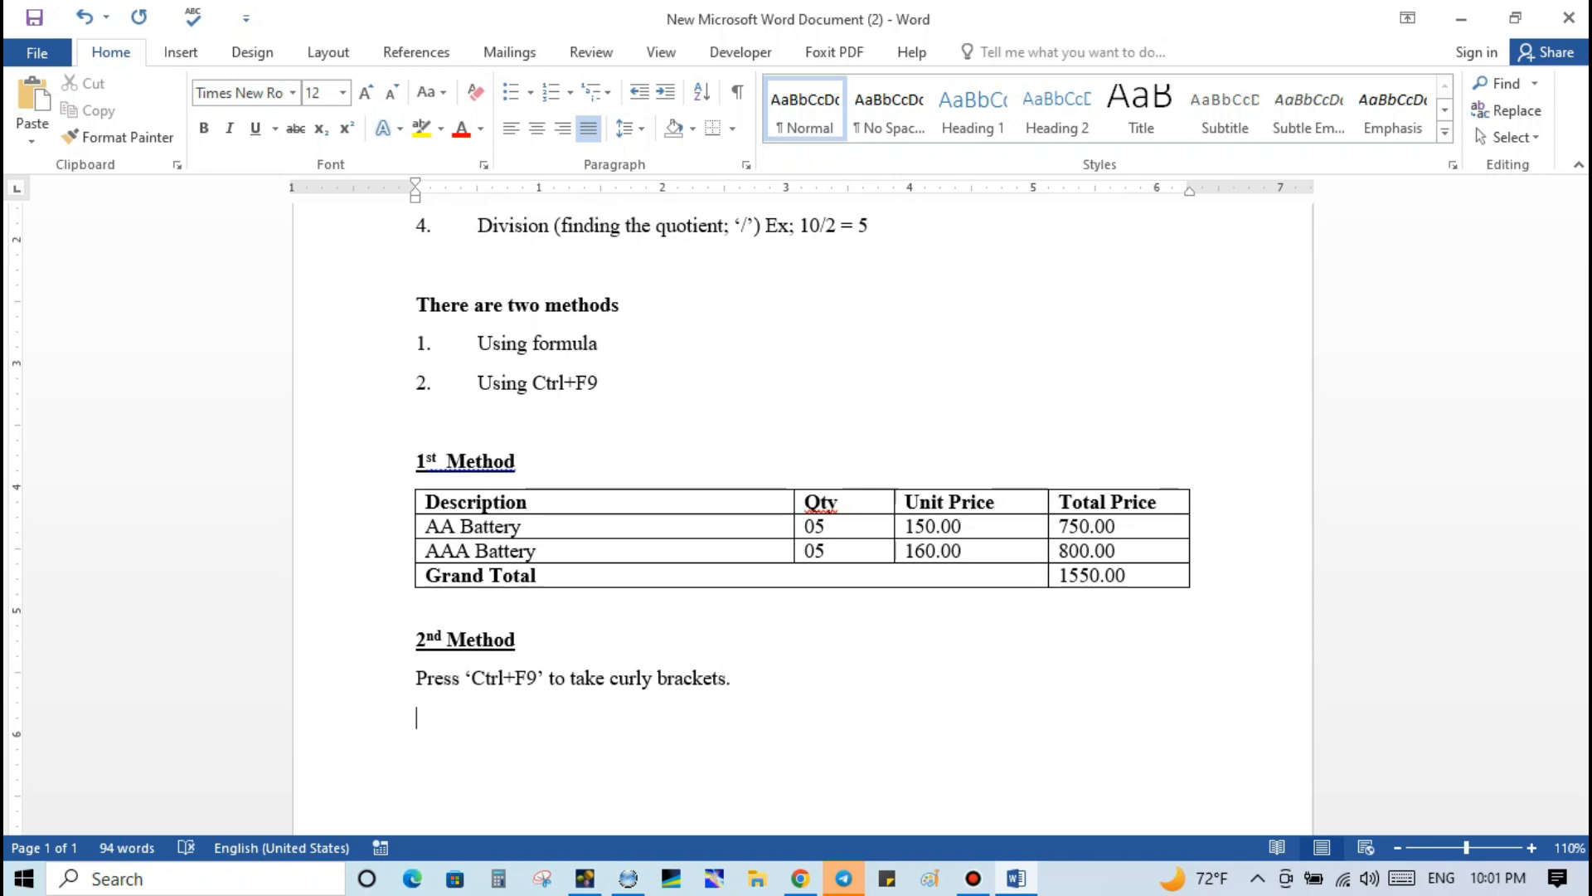
Add the second instruction line "Then press ‘=’ mark inside the brackets." under the 2nd Method heading.
text(Then)
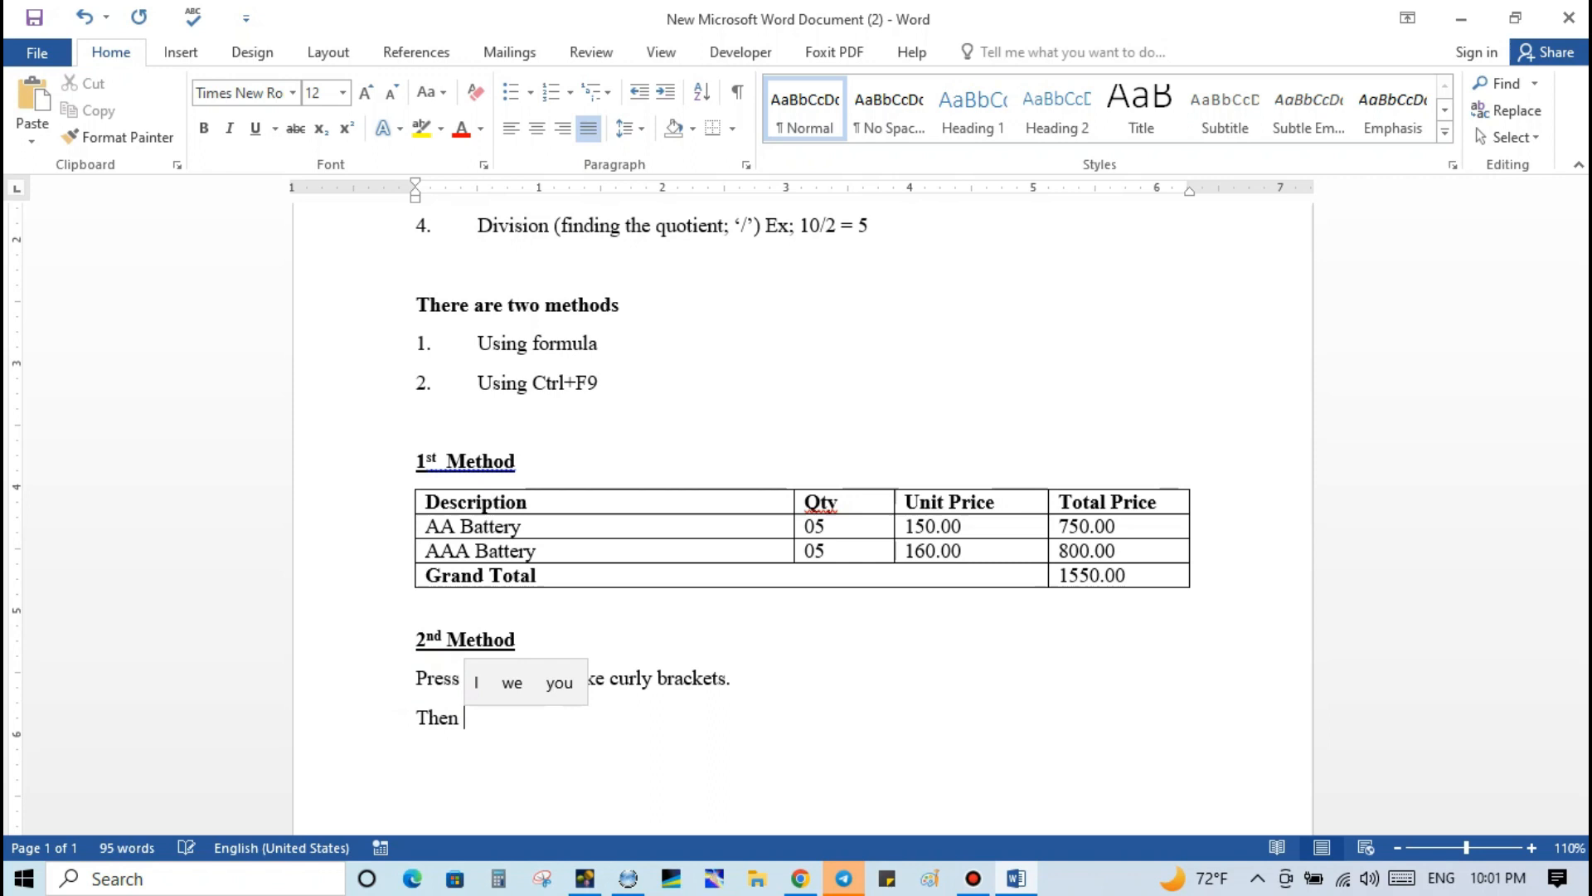
text( pre)
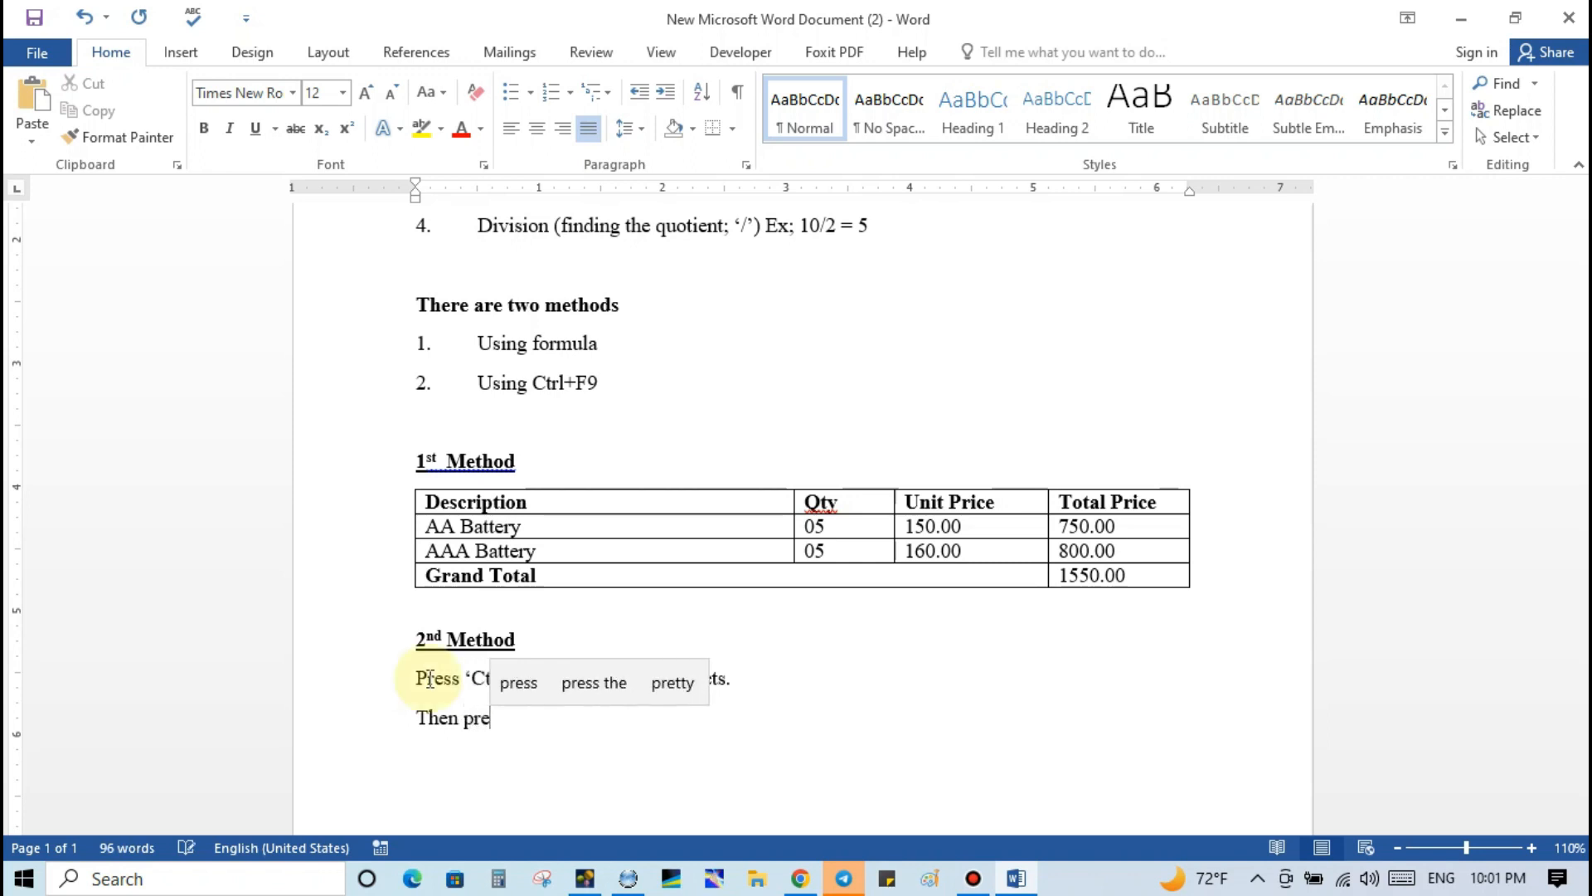
text(ss)
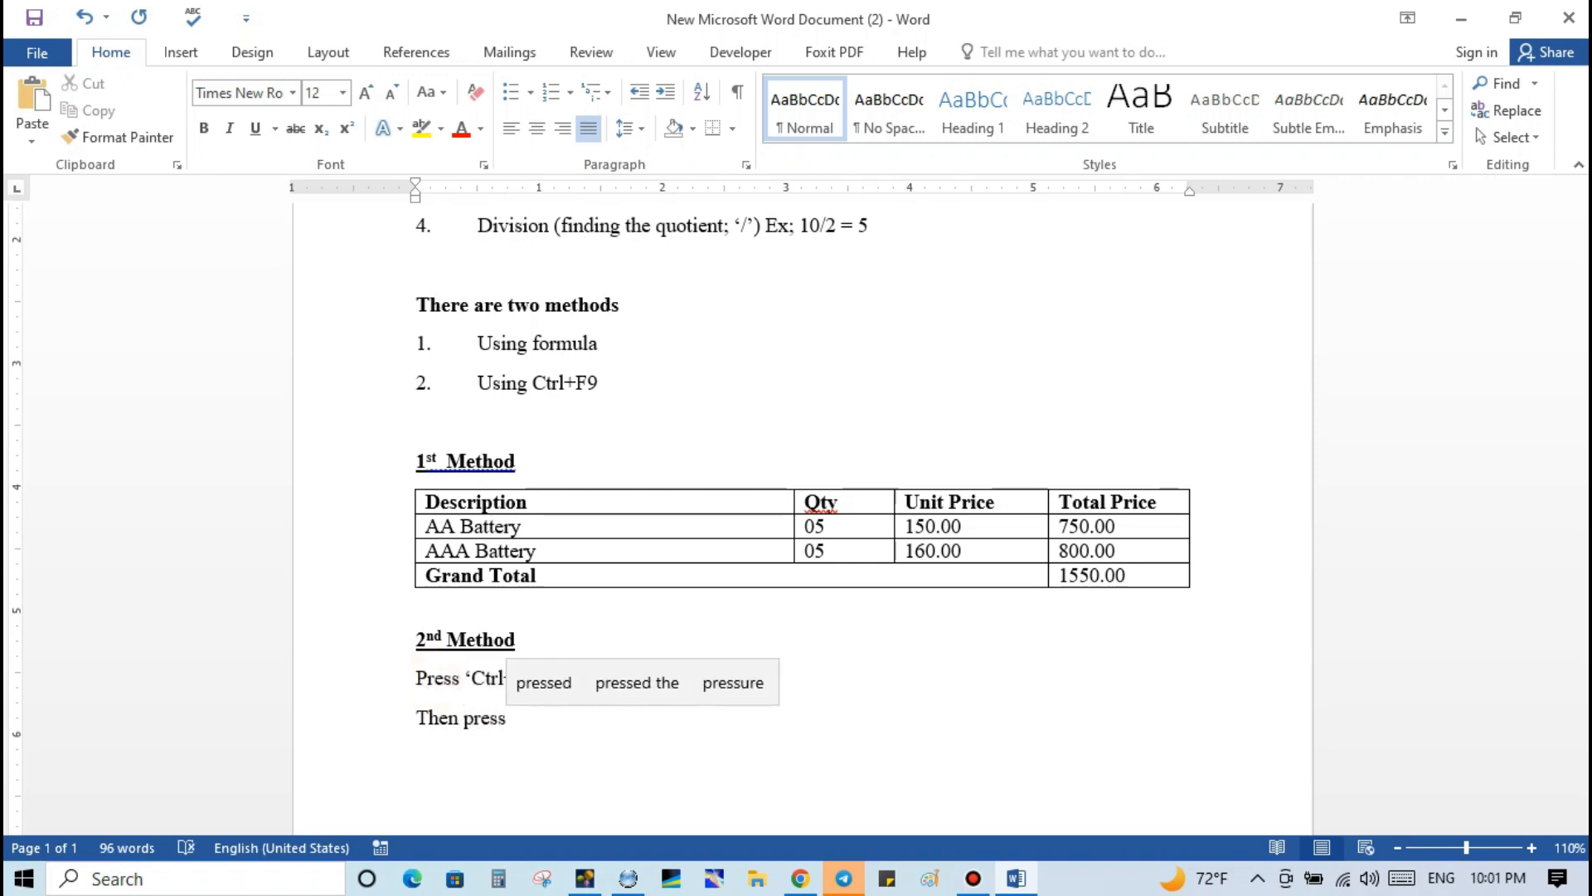
text(')
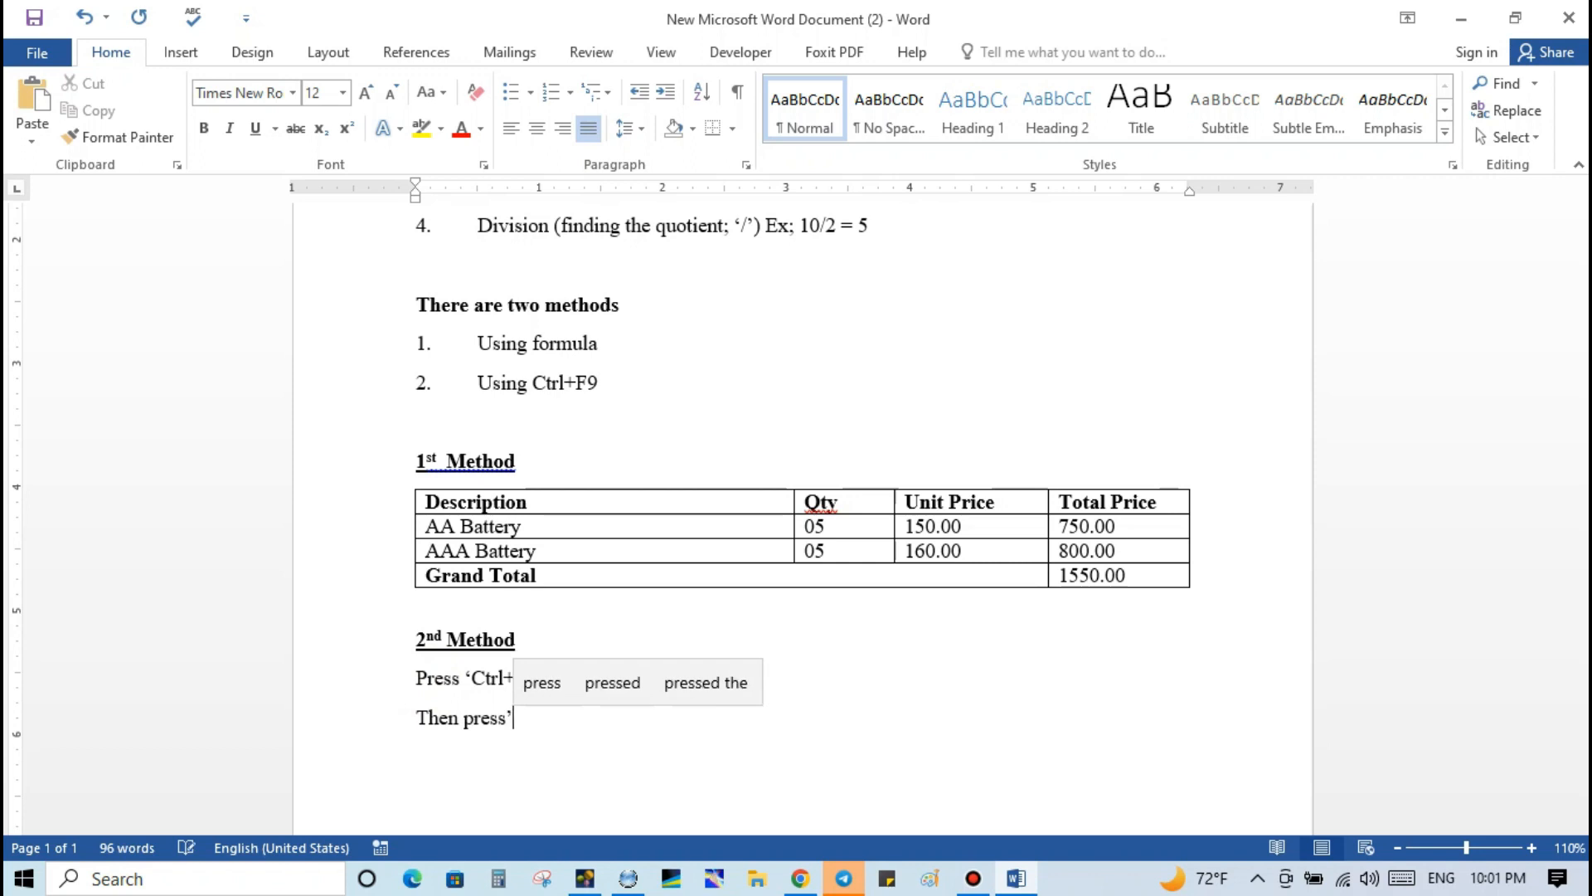
key(BackSpace)
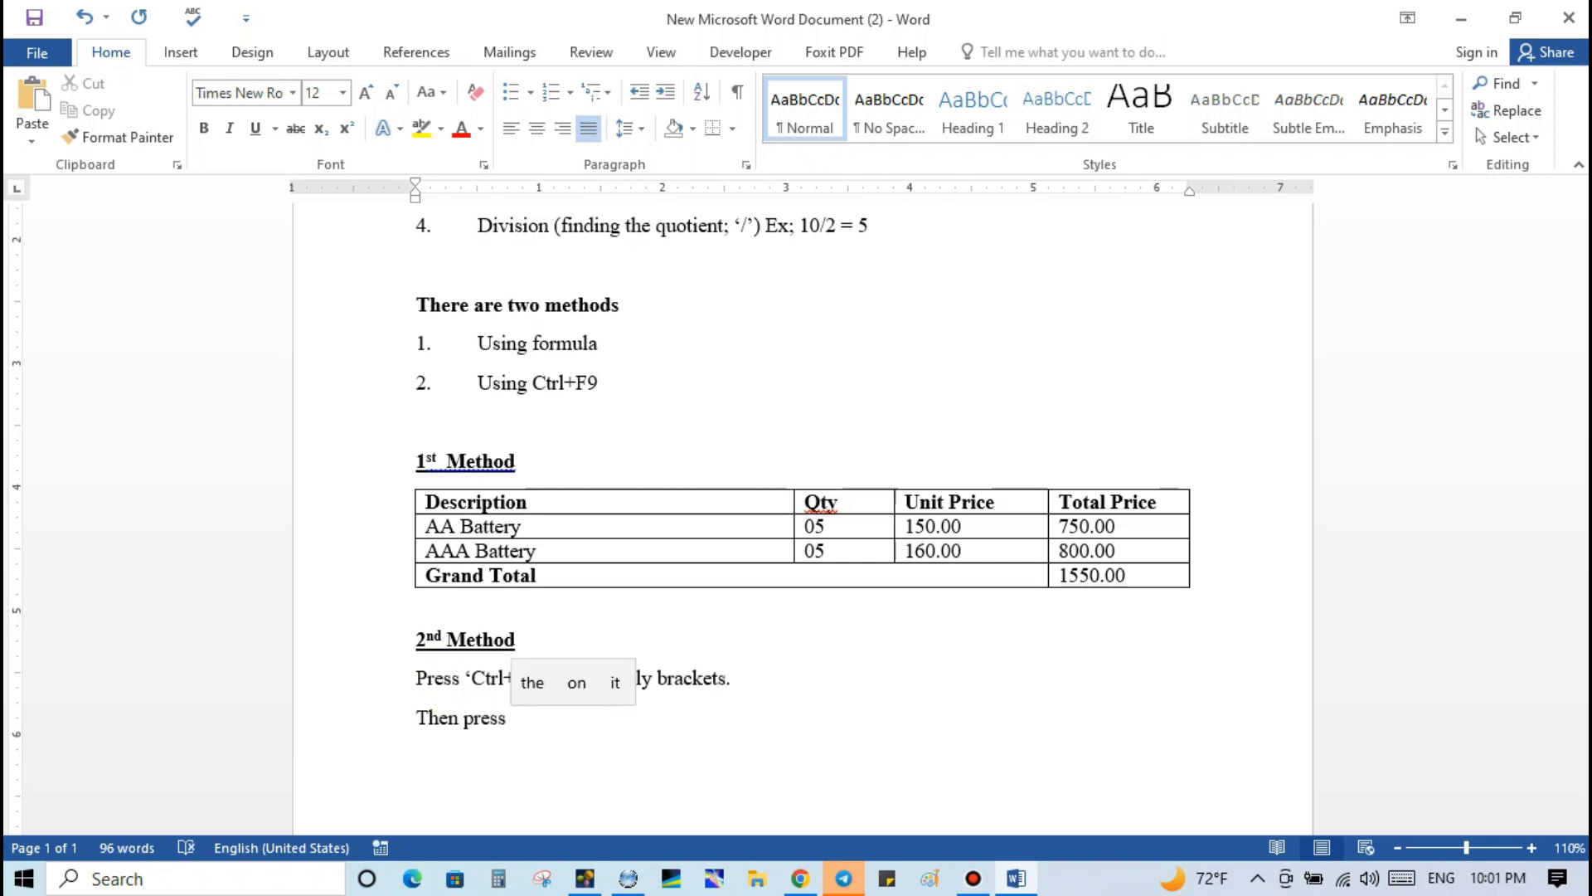
text(')
text(=)
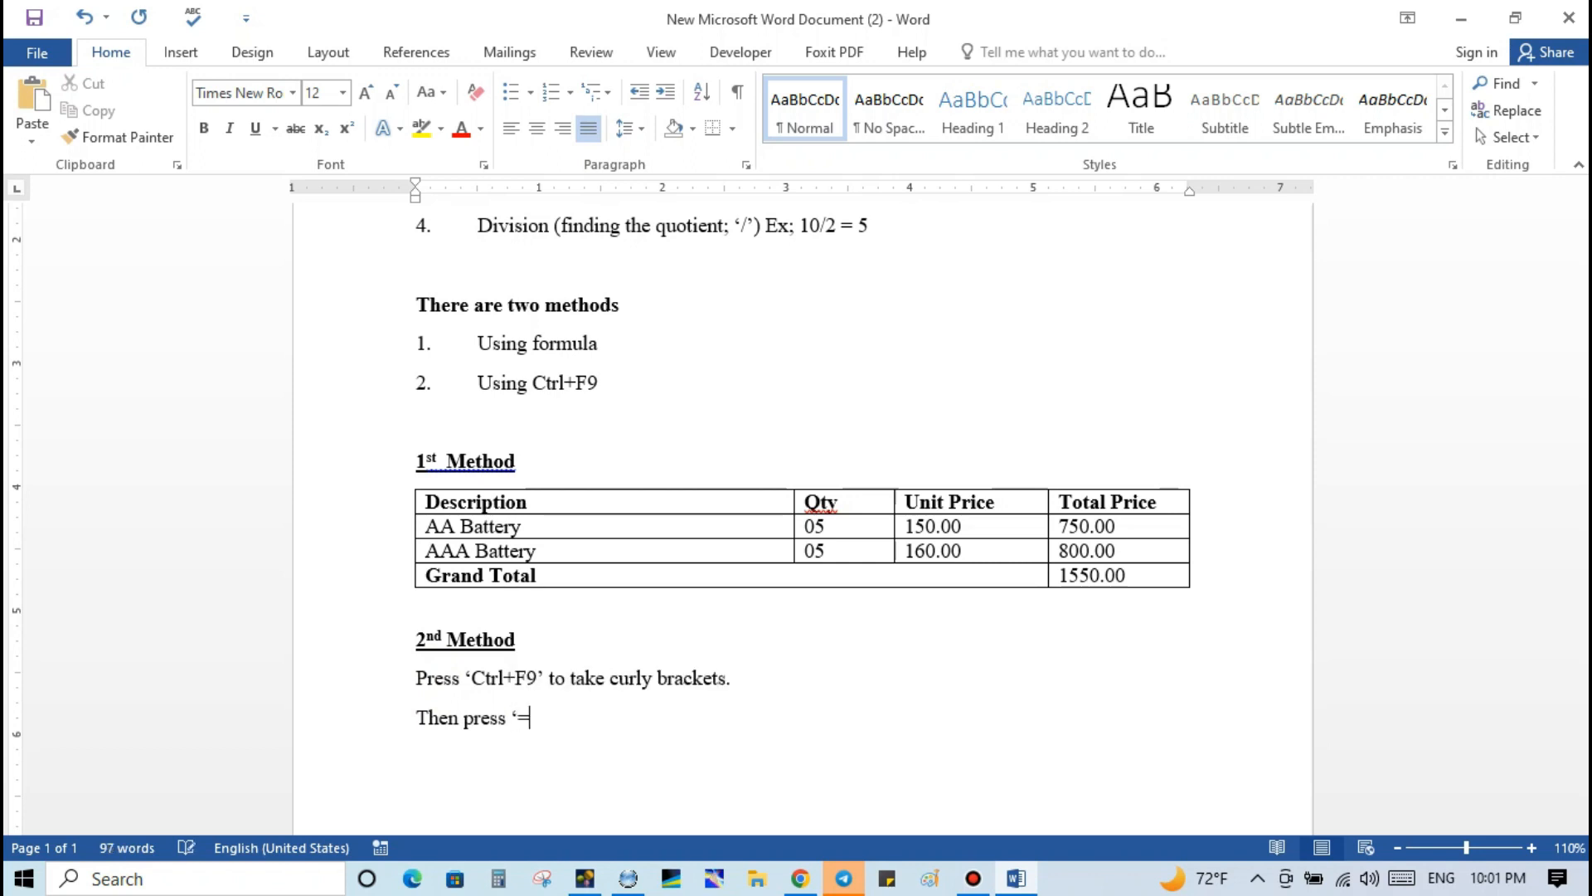
text(')
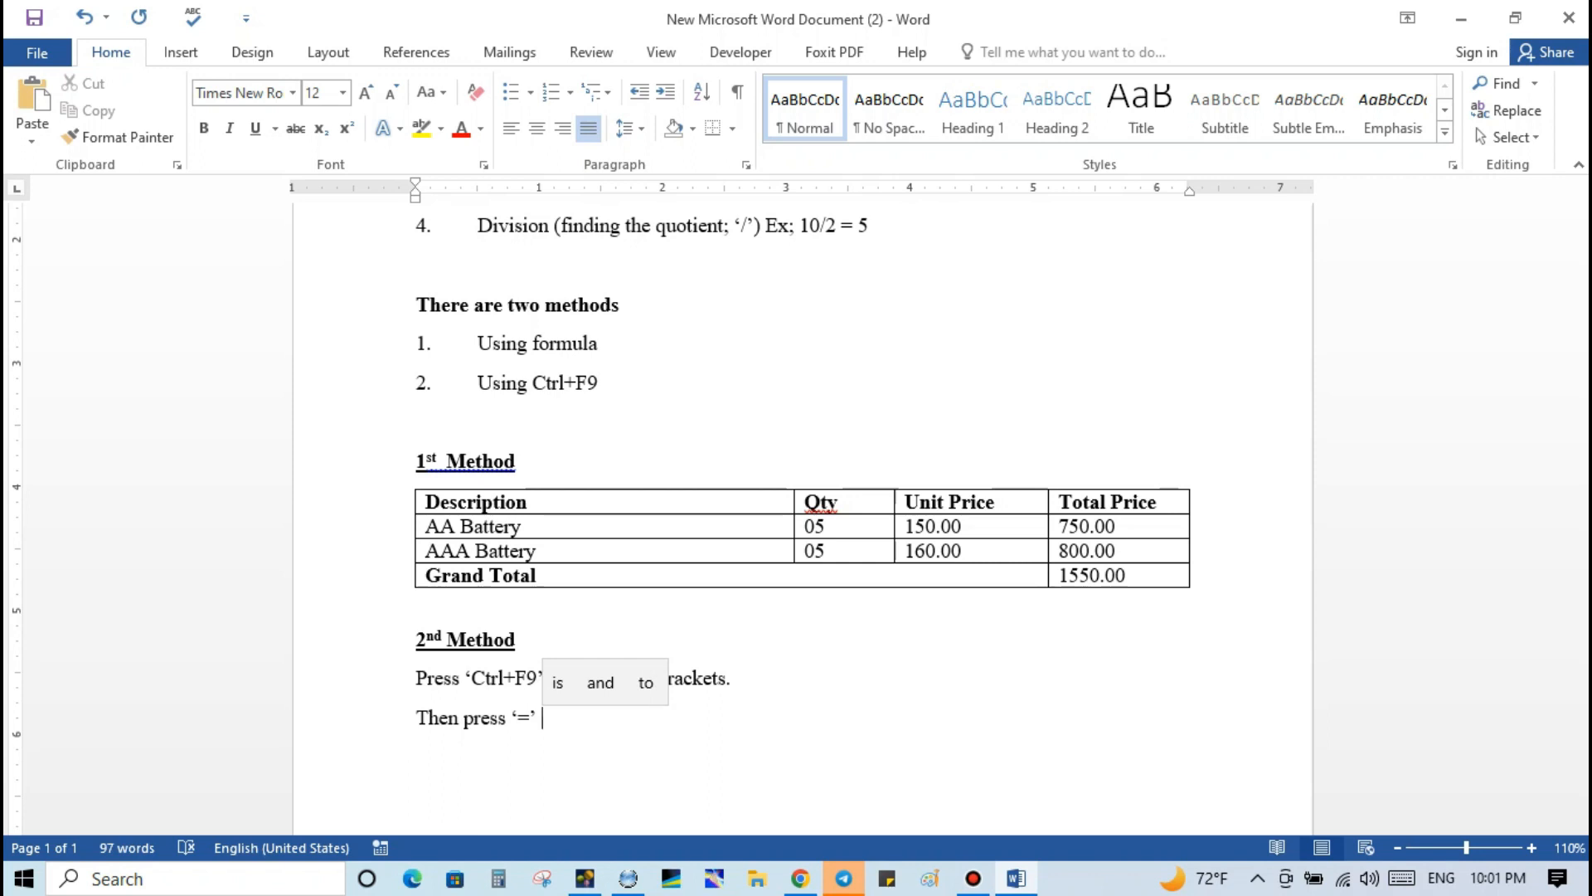
text( mark)
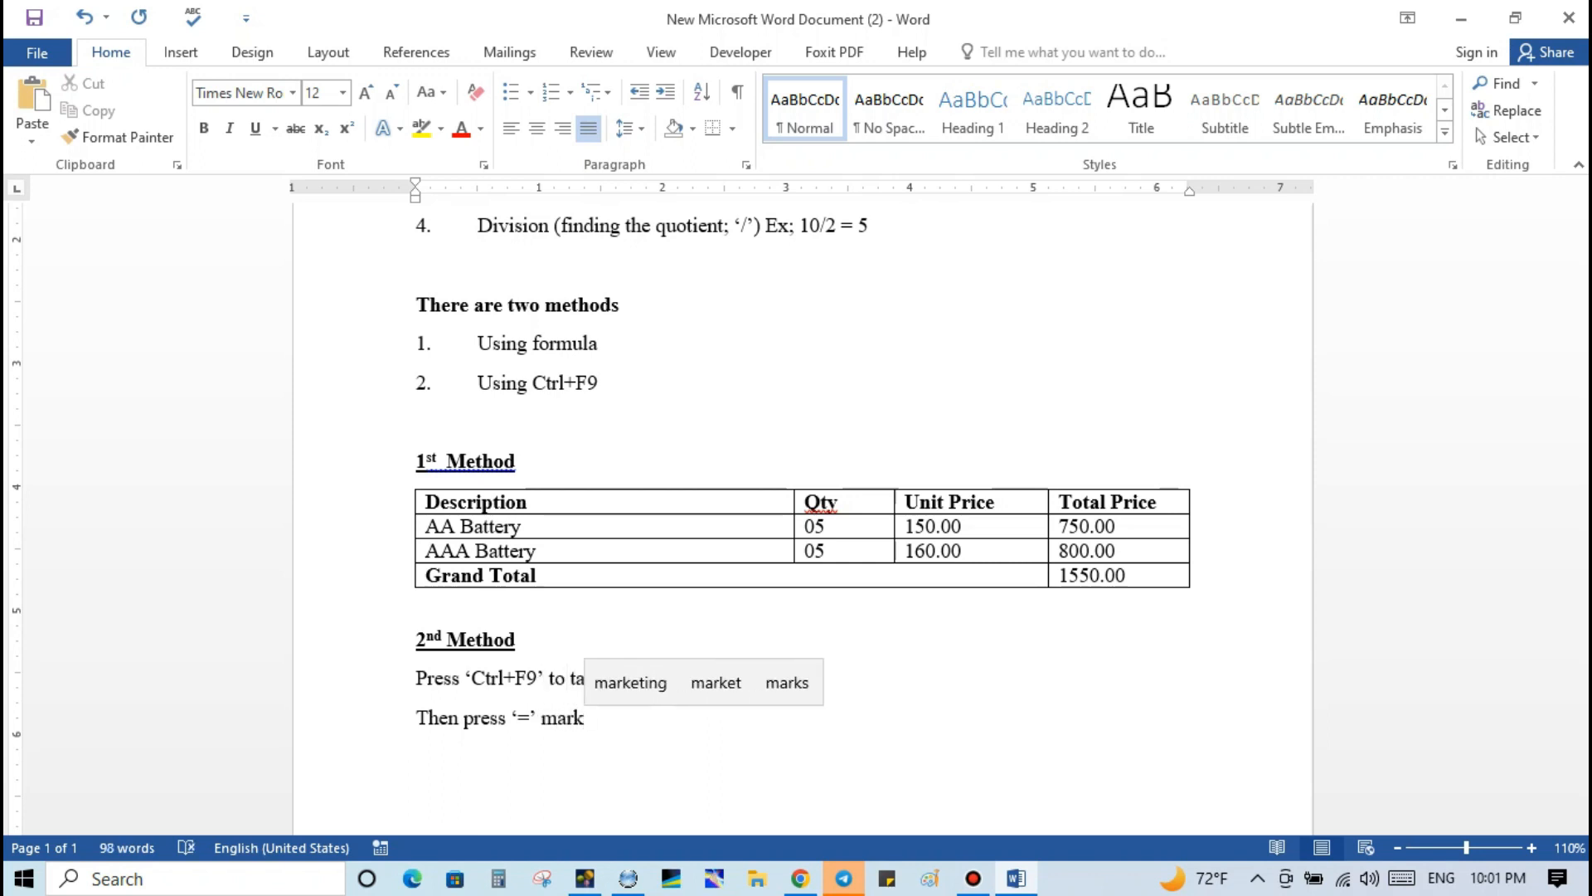
text( inside)
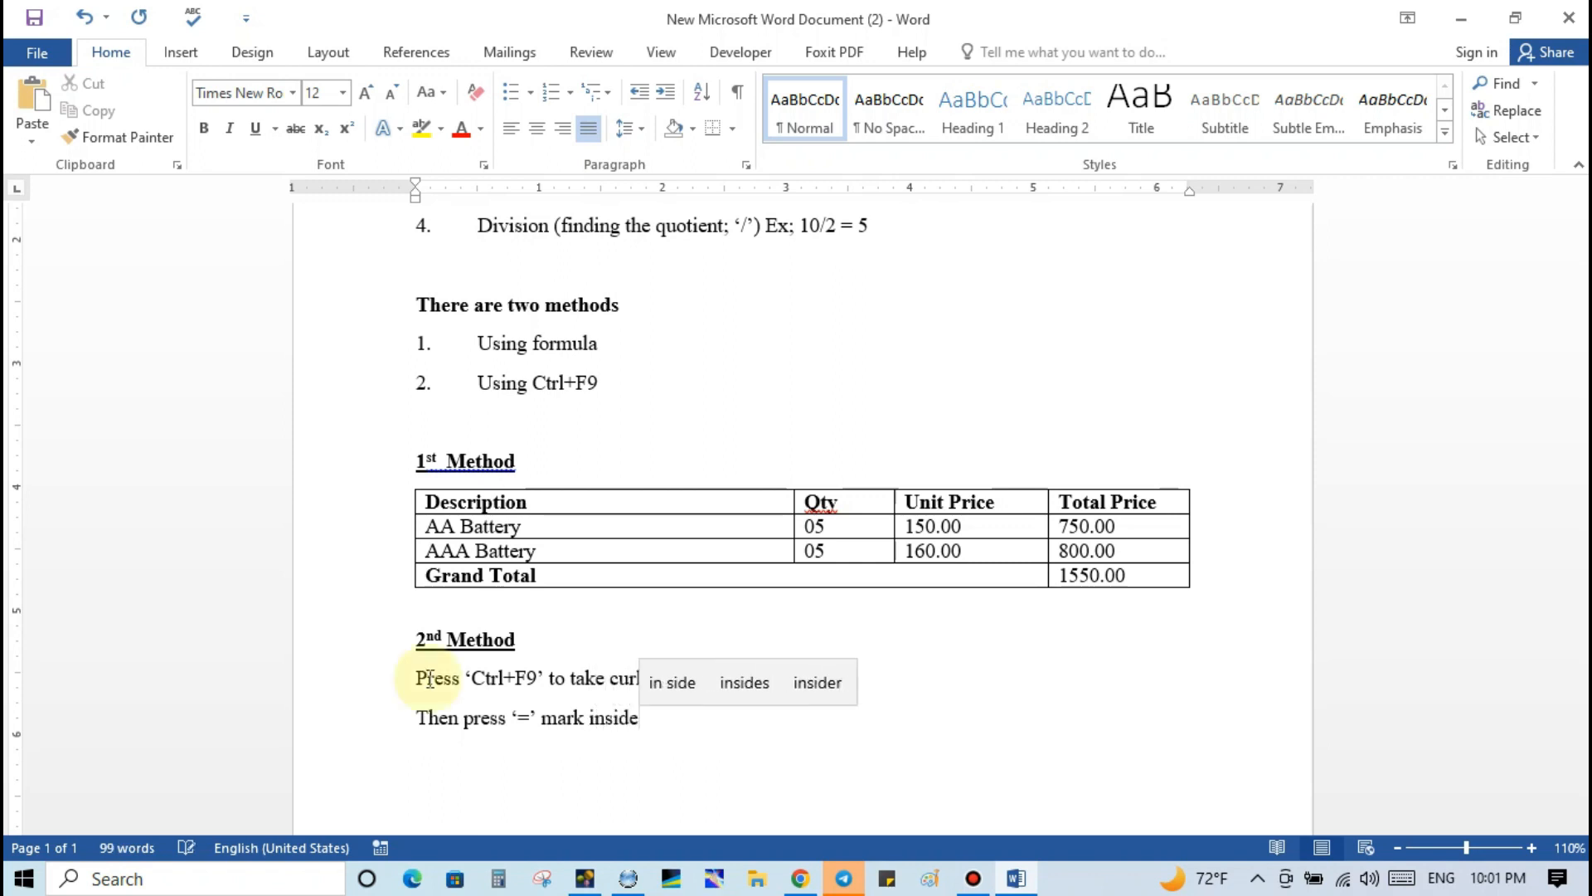
text( the brackets)
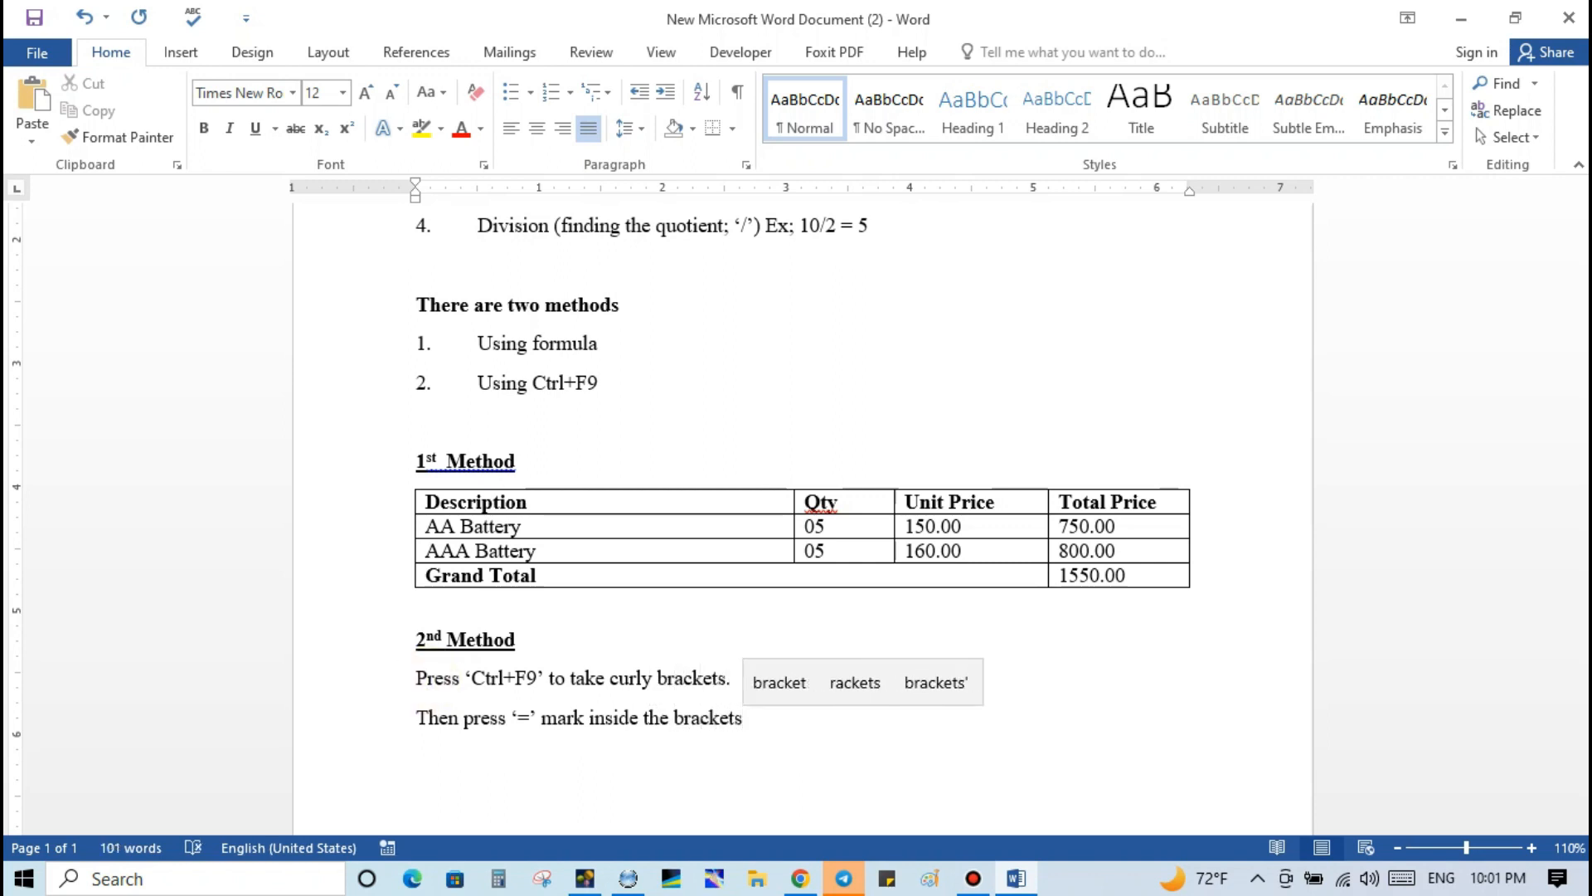
text(.)
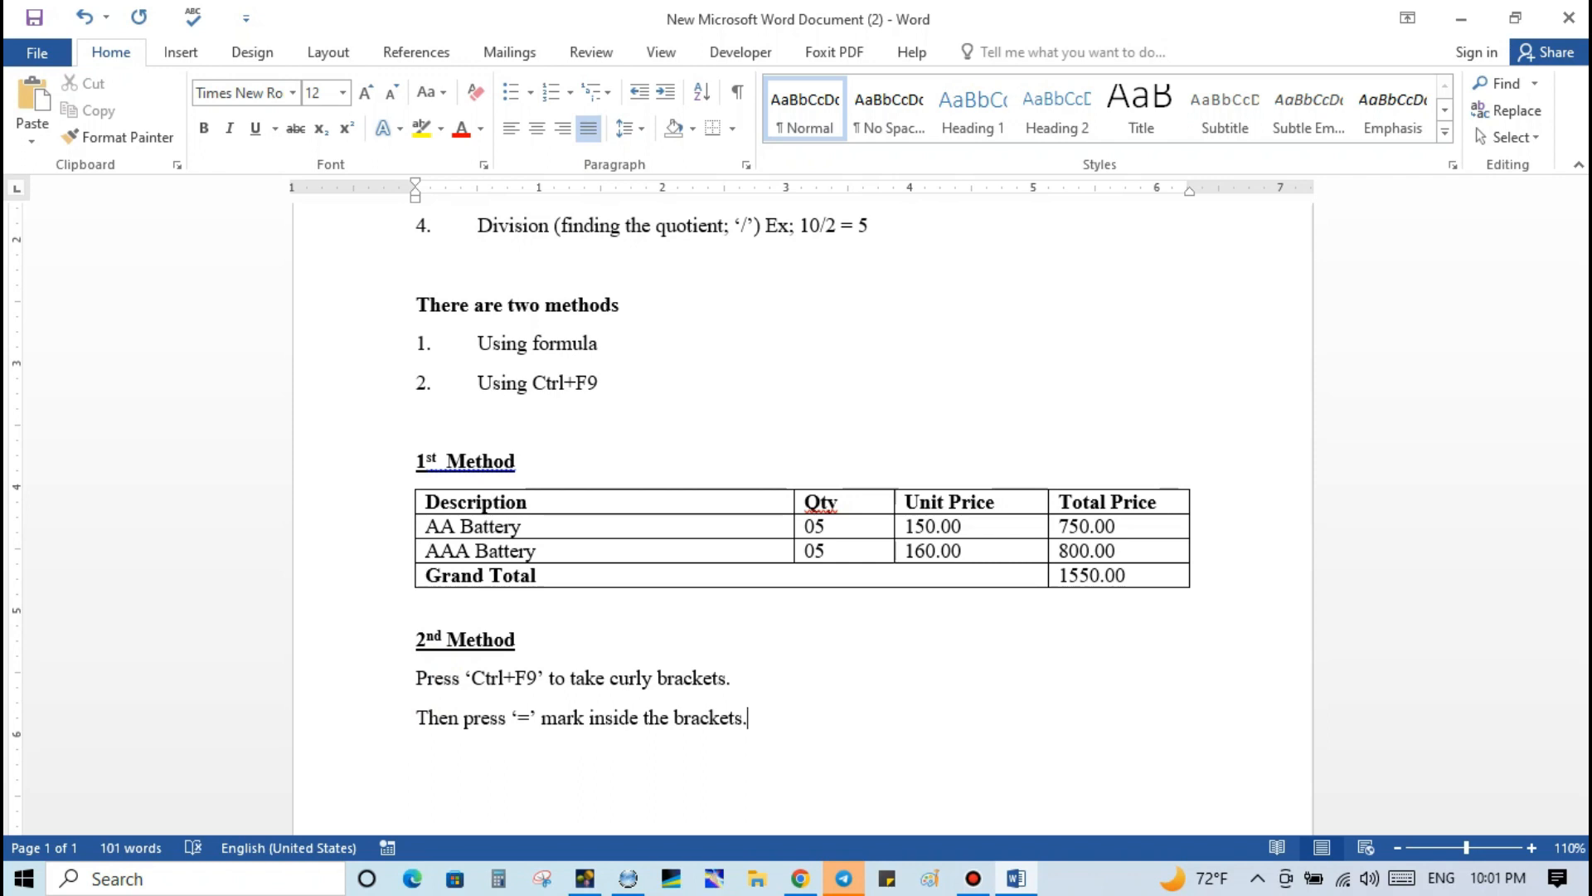
key(Return)
Add the third instruction line "Then enter the numbers that you want for operations." followed by a new line.
text(Then)
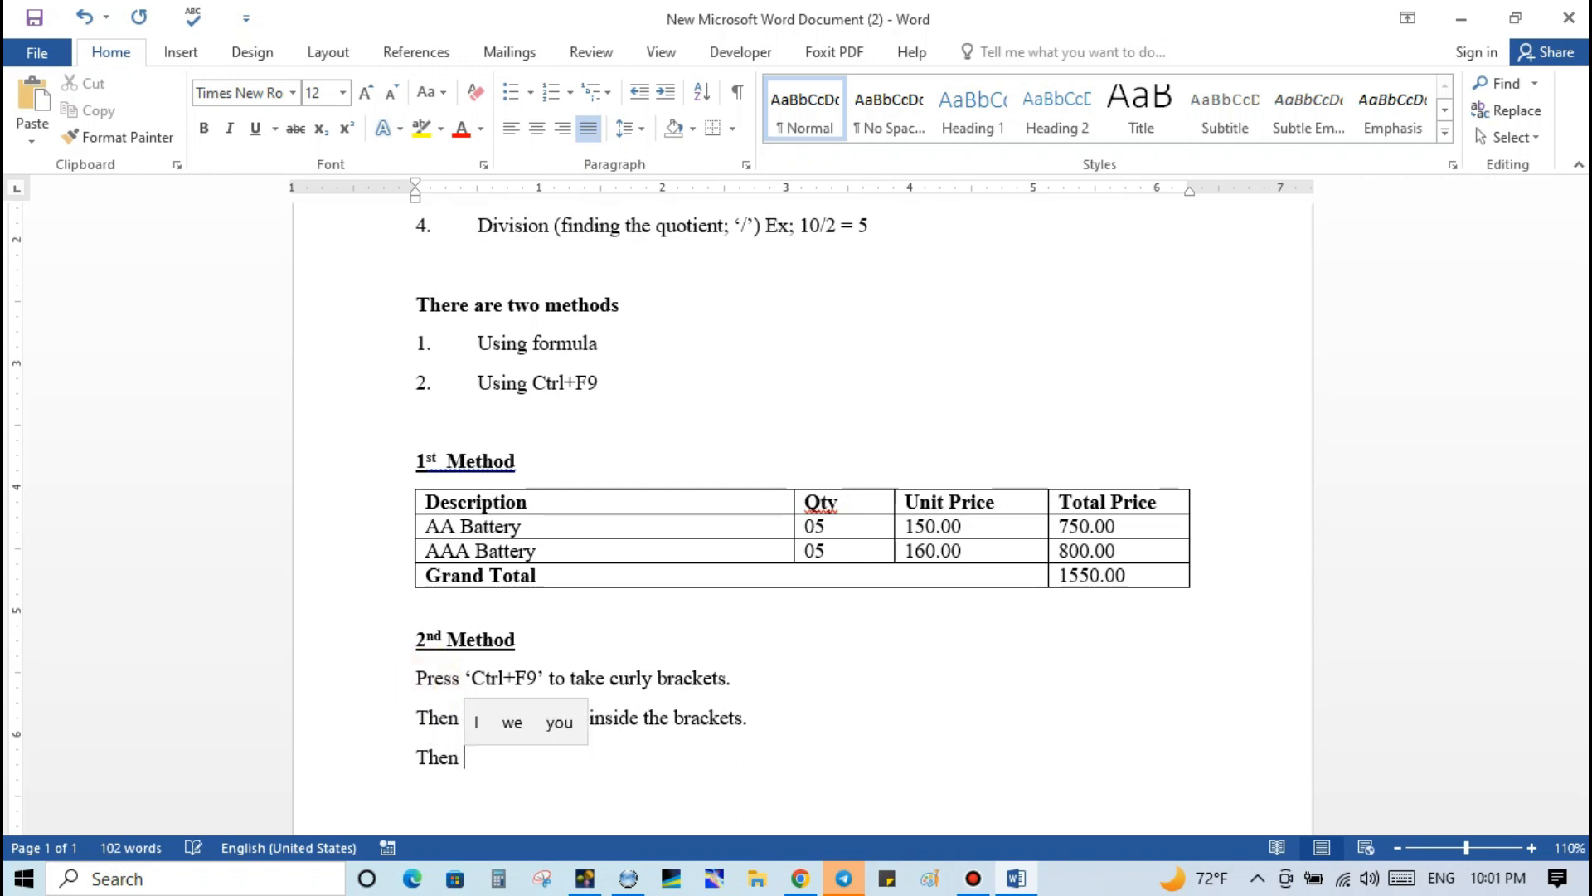
text( enter )
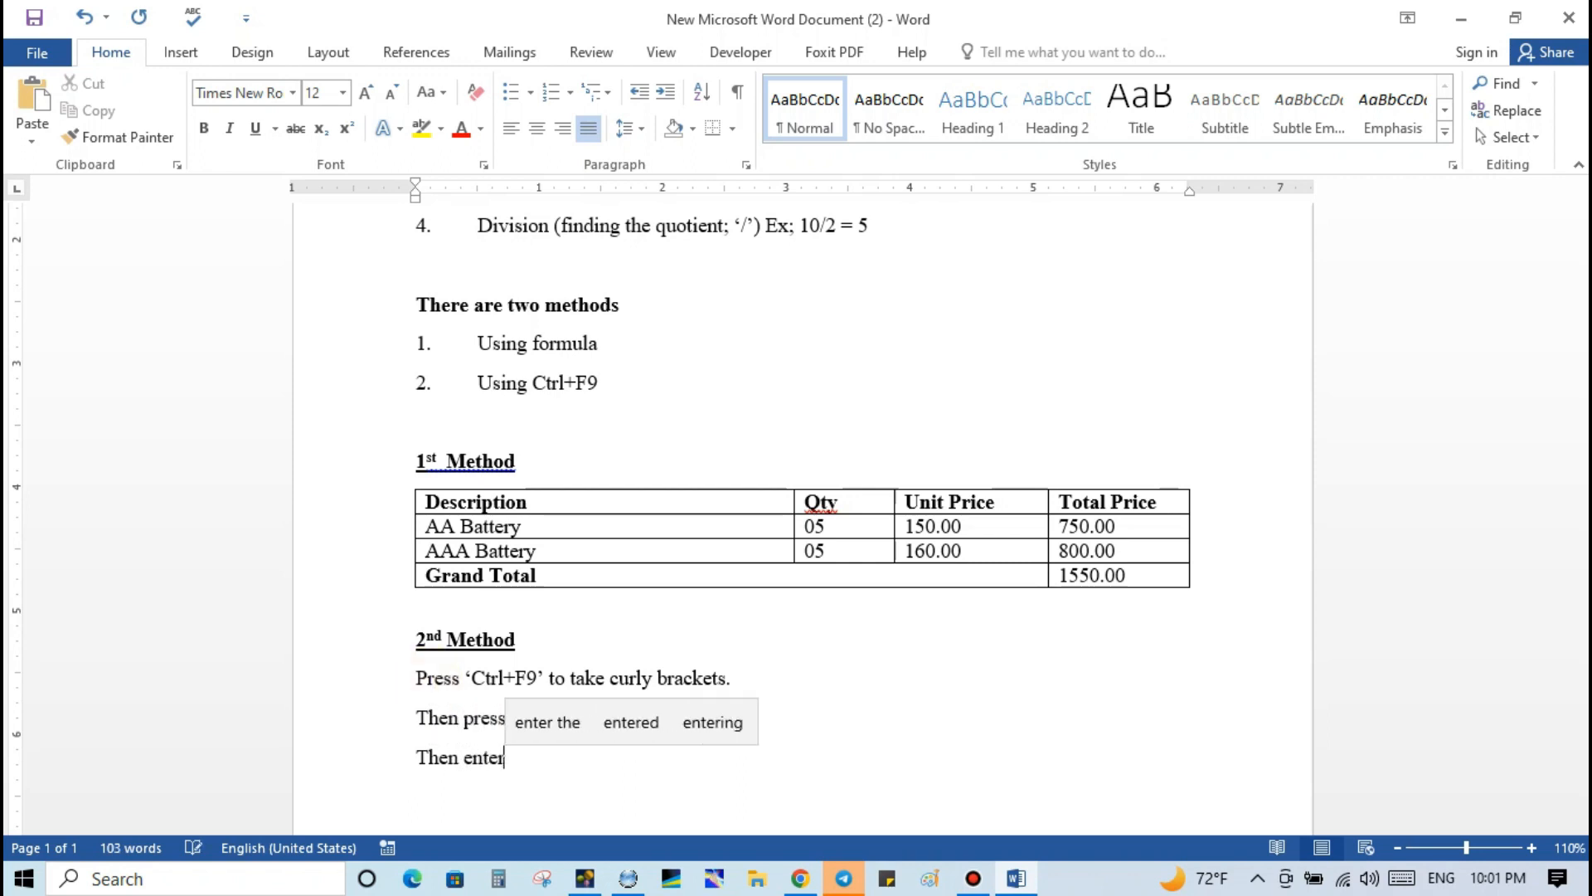
text(t)
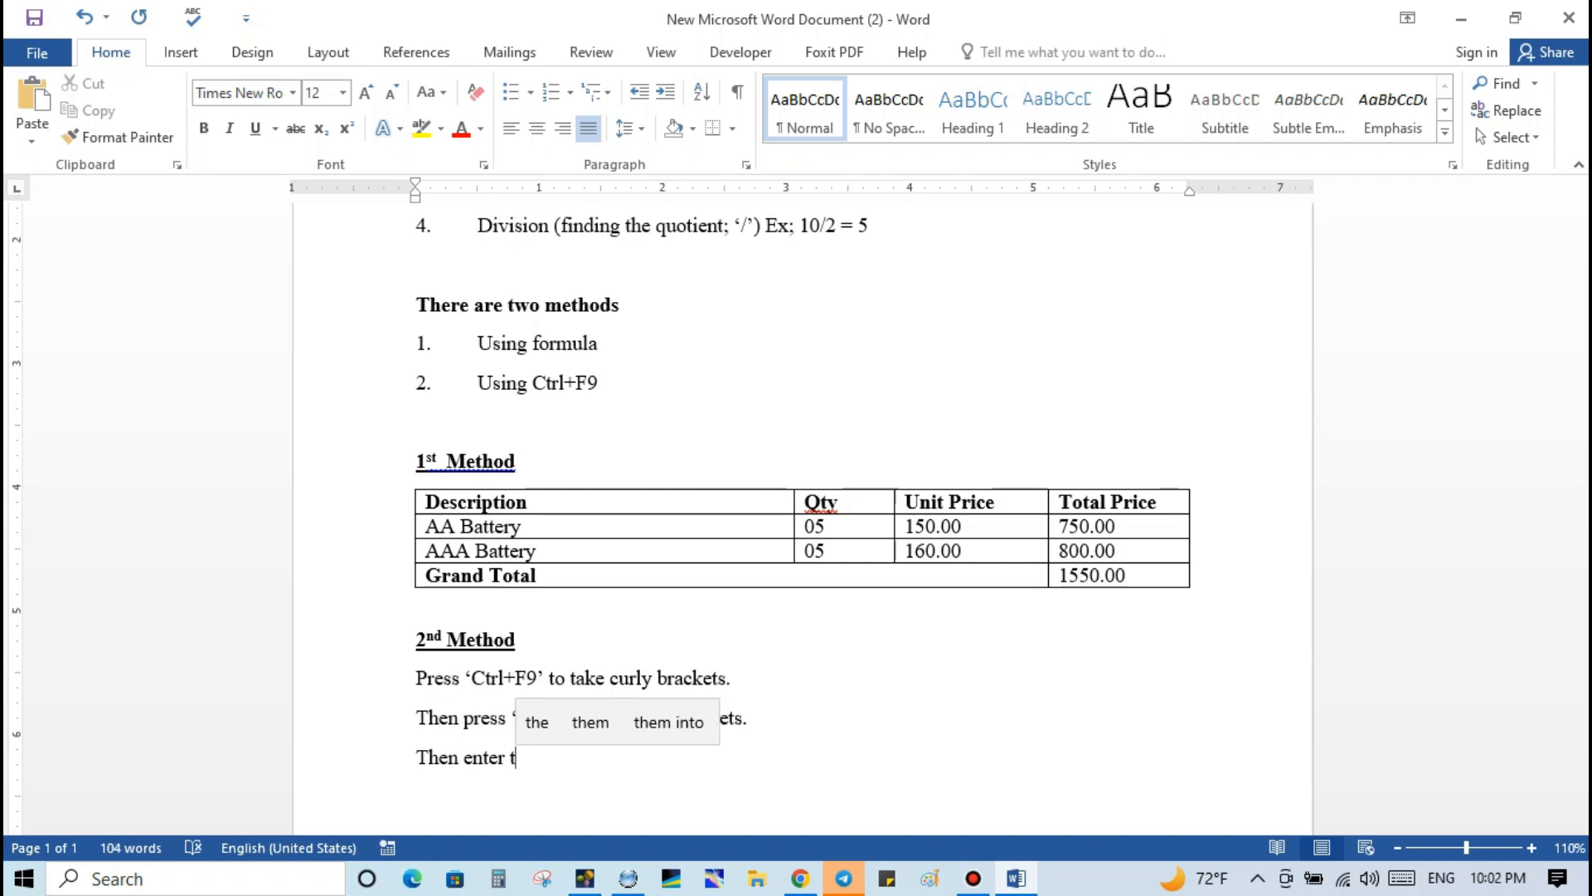
text(he nu)
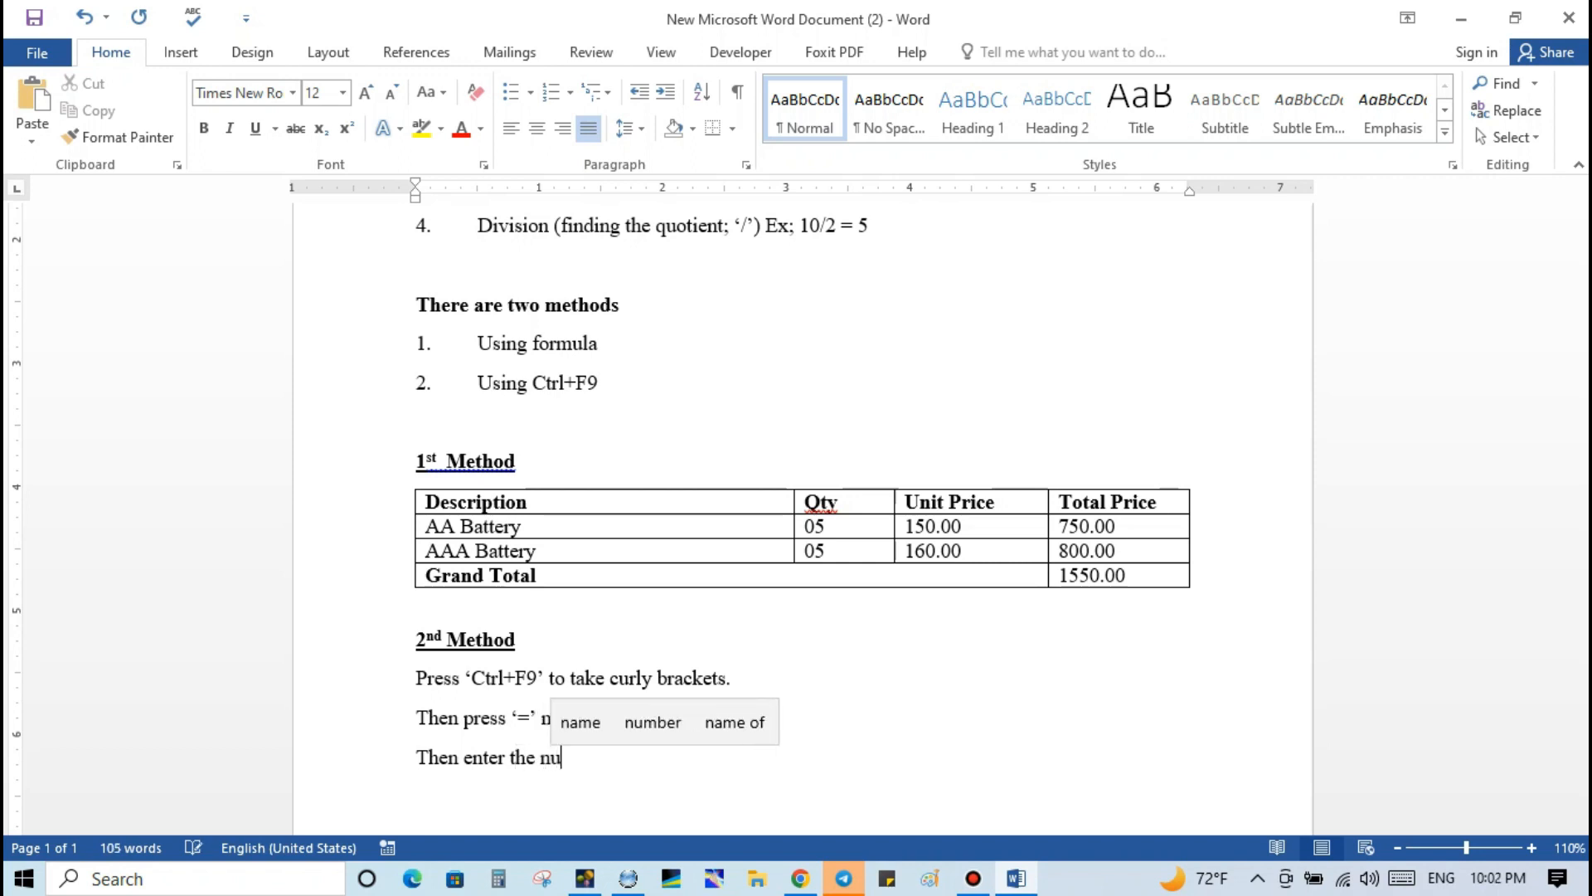
text(mbers )
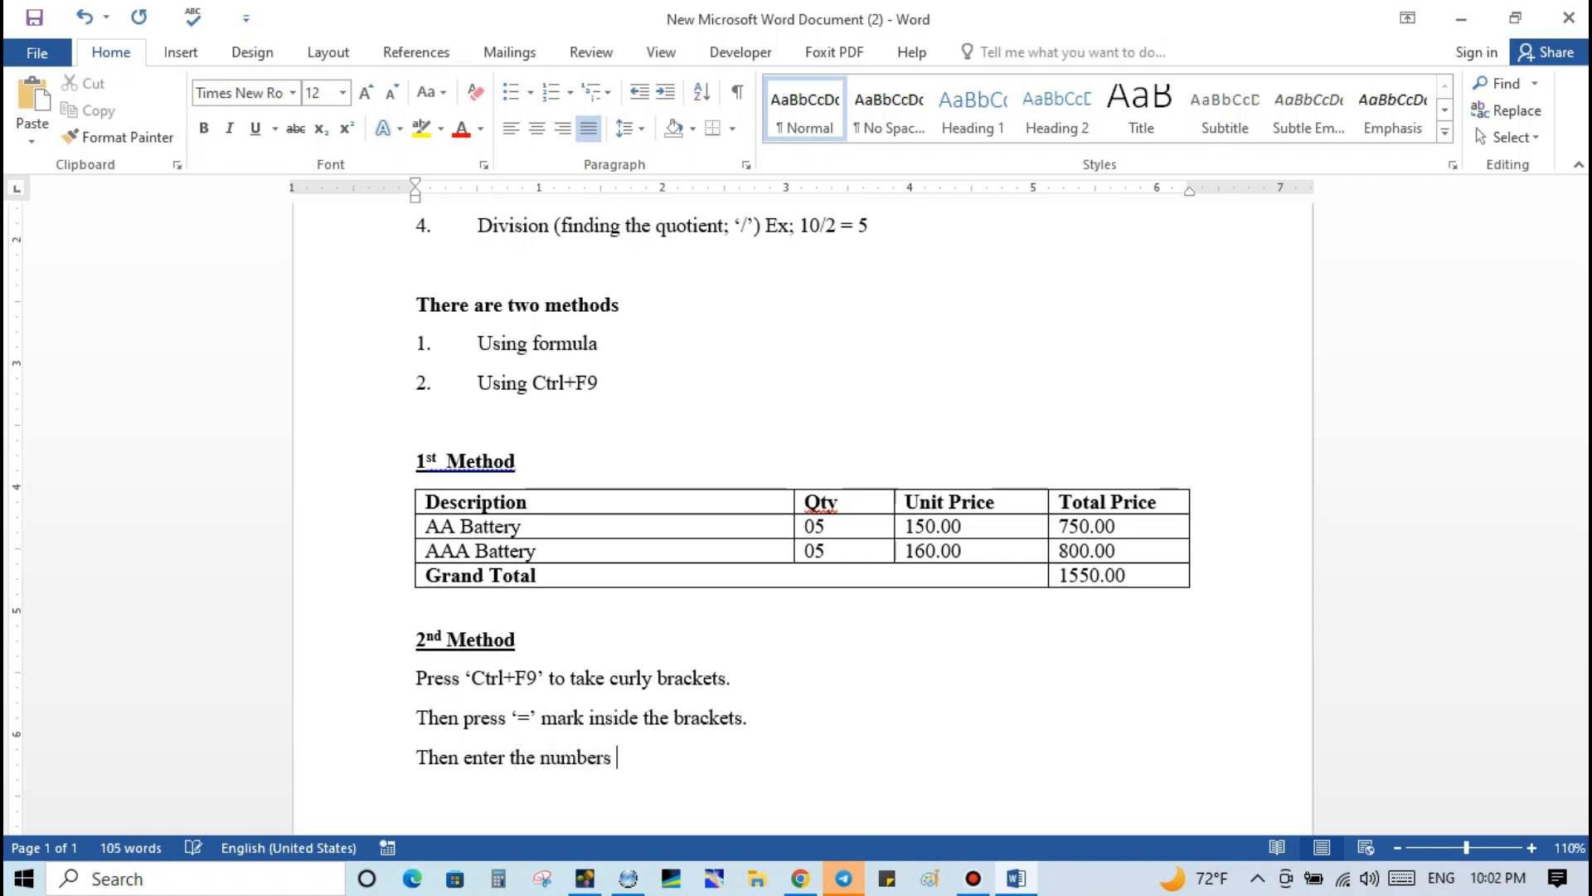
text(that )
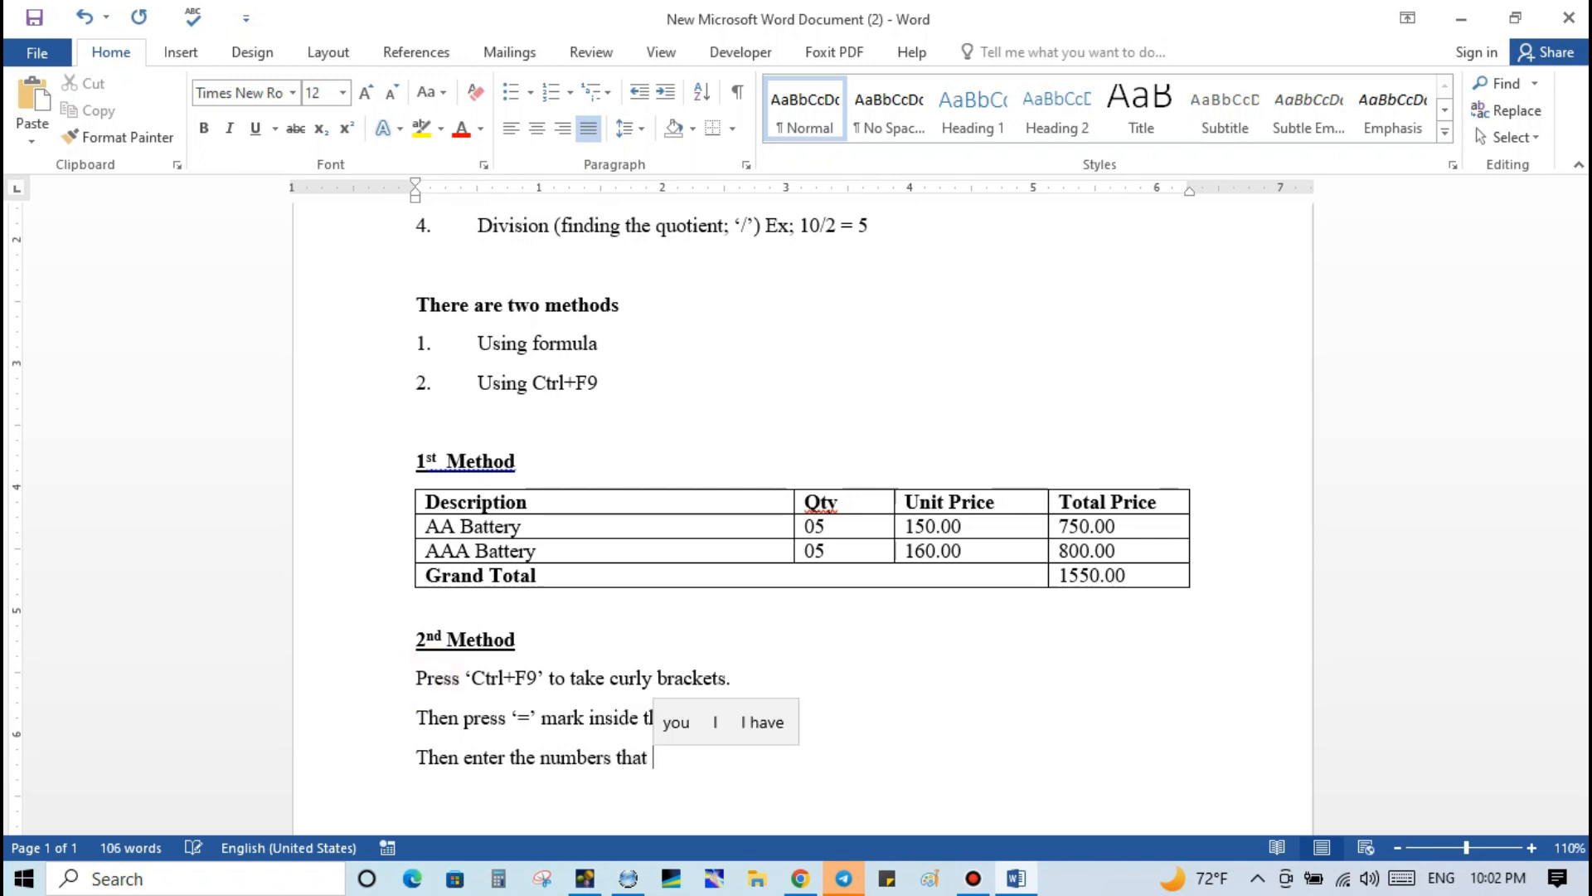
text(to)
key(BackSpace)
key(BackSpace)
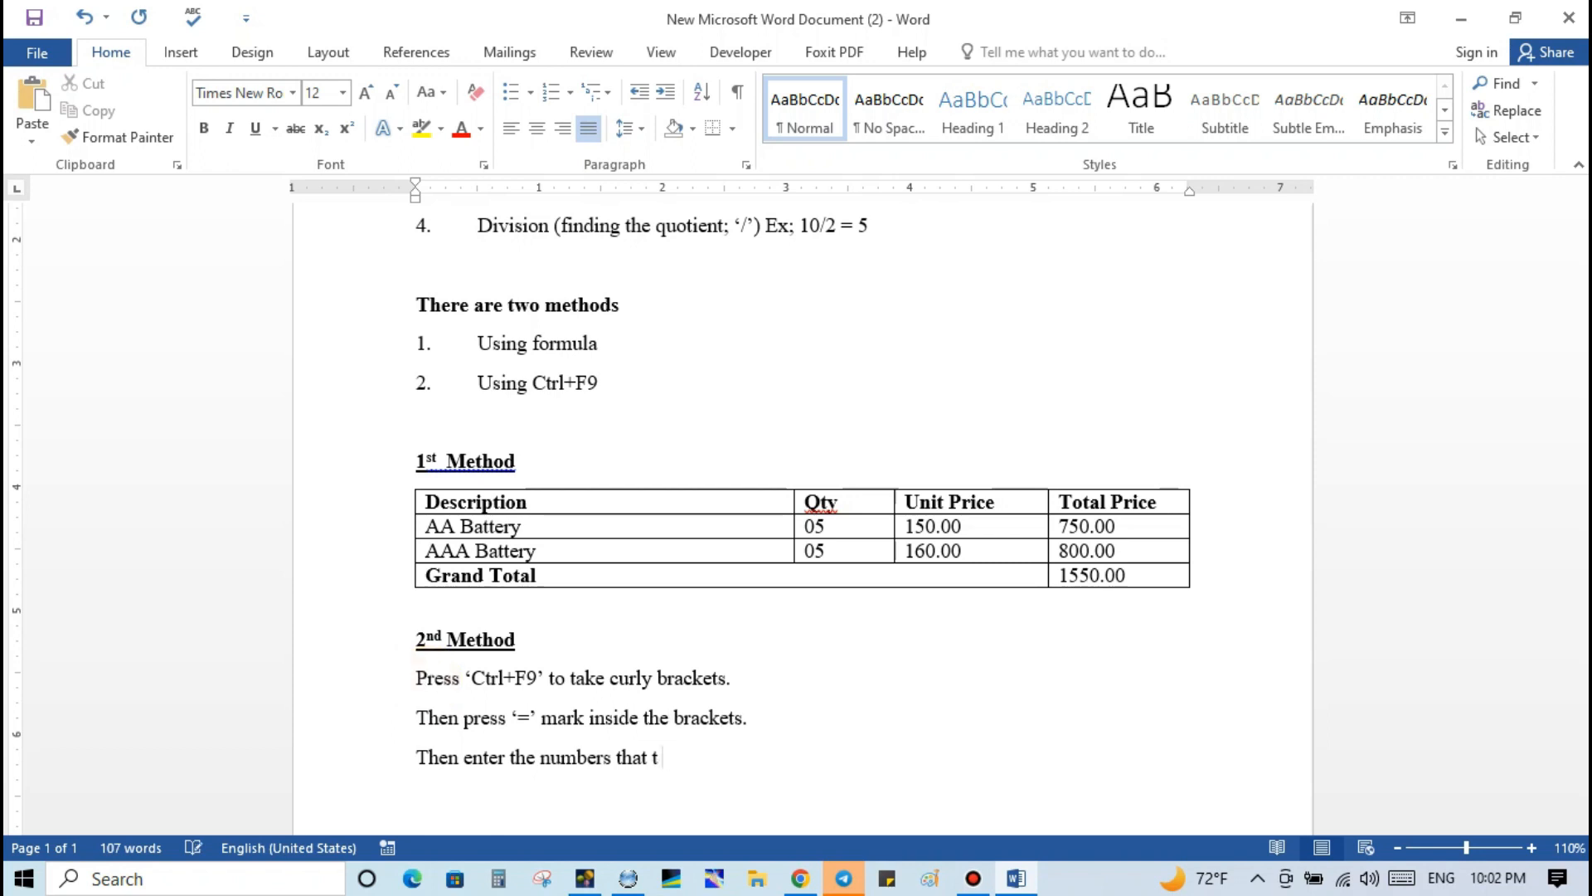
text(you)
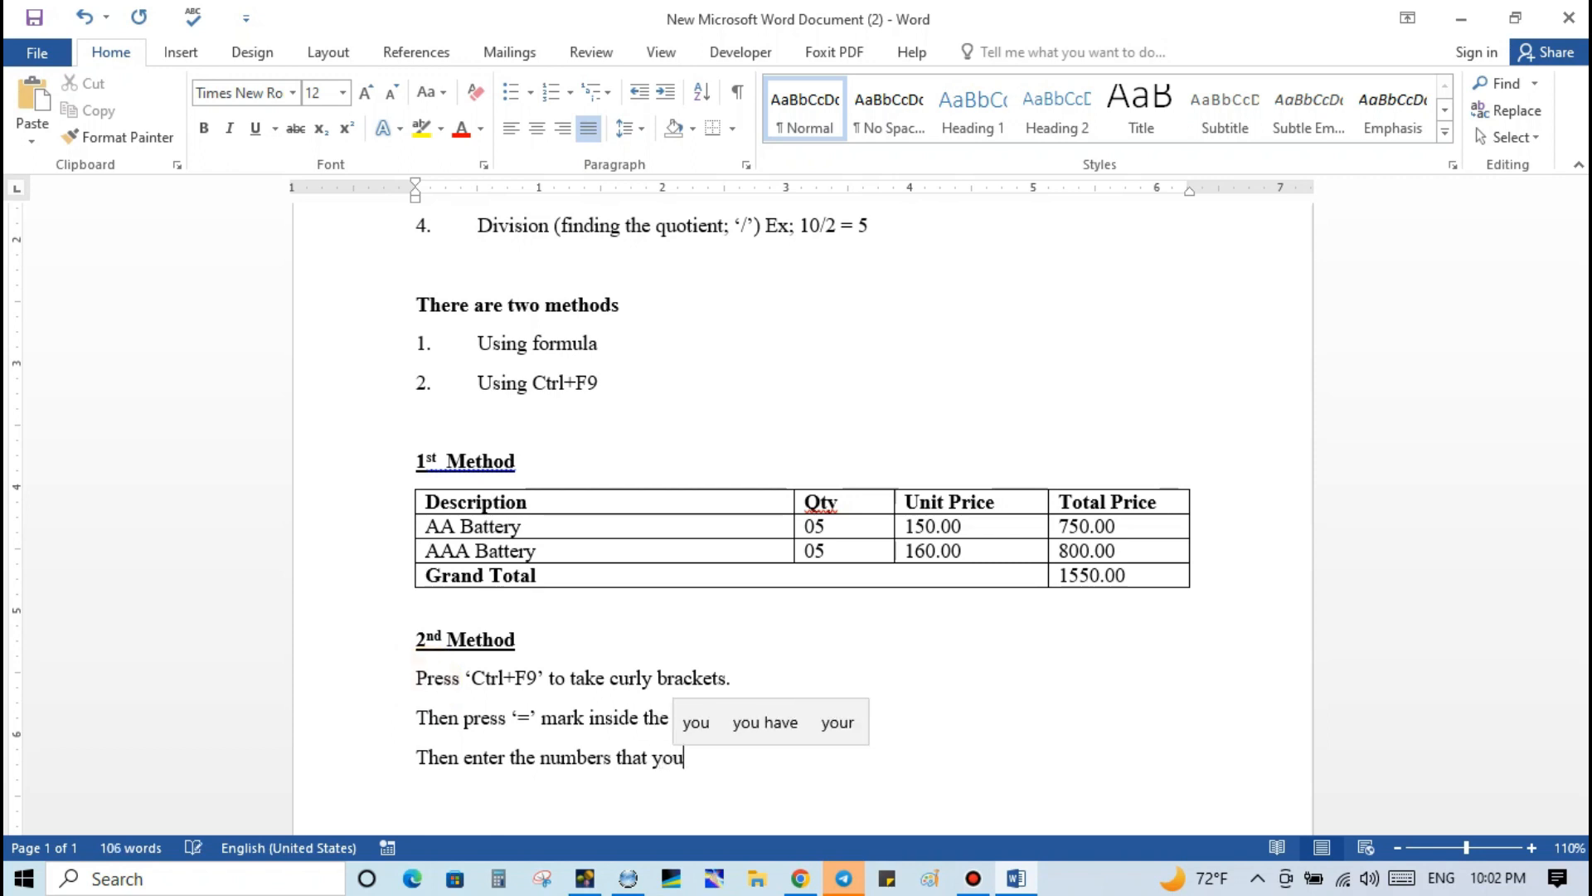
text( want)
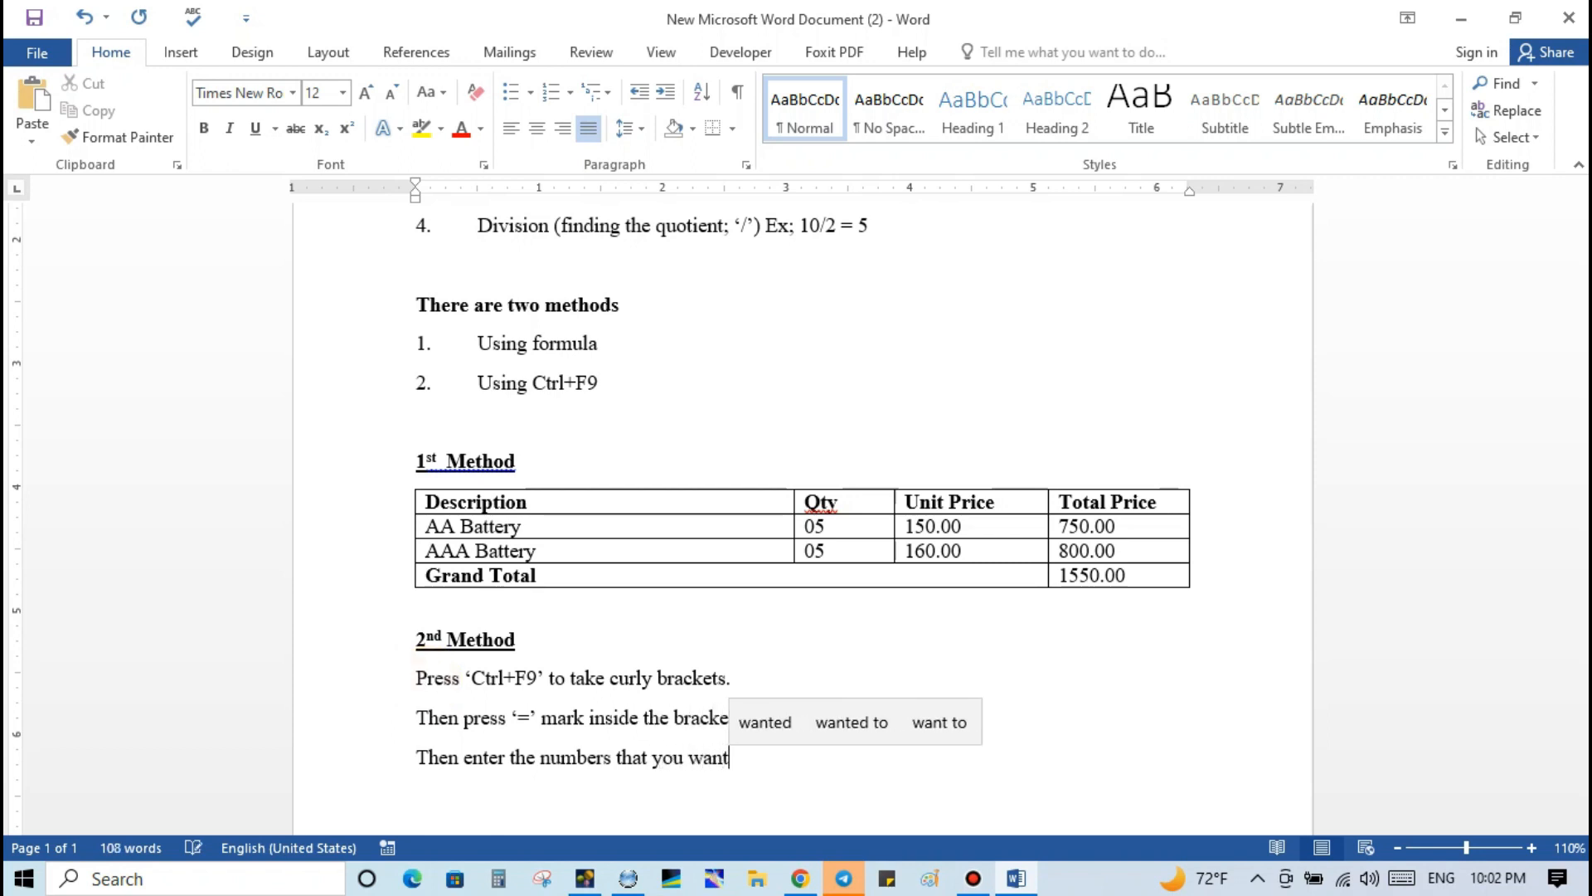
text( f)
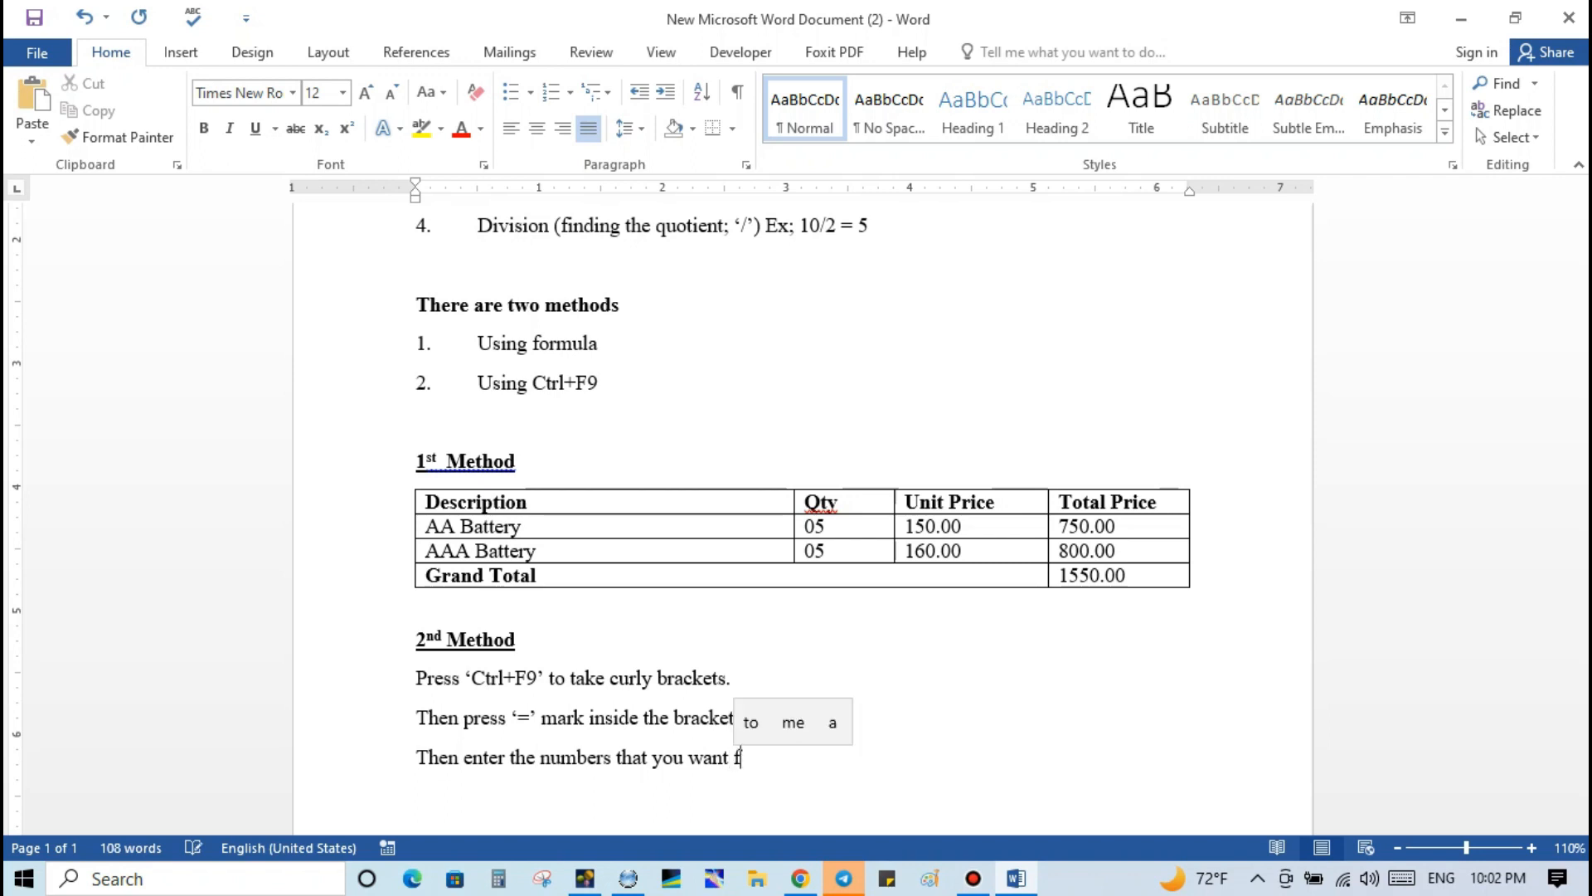
text(or operations.)
key(Return)
Add the fourth instruction line "Finally, hit the F9 button for final calculation." followed by a new line.
text(Fi)
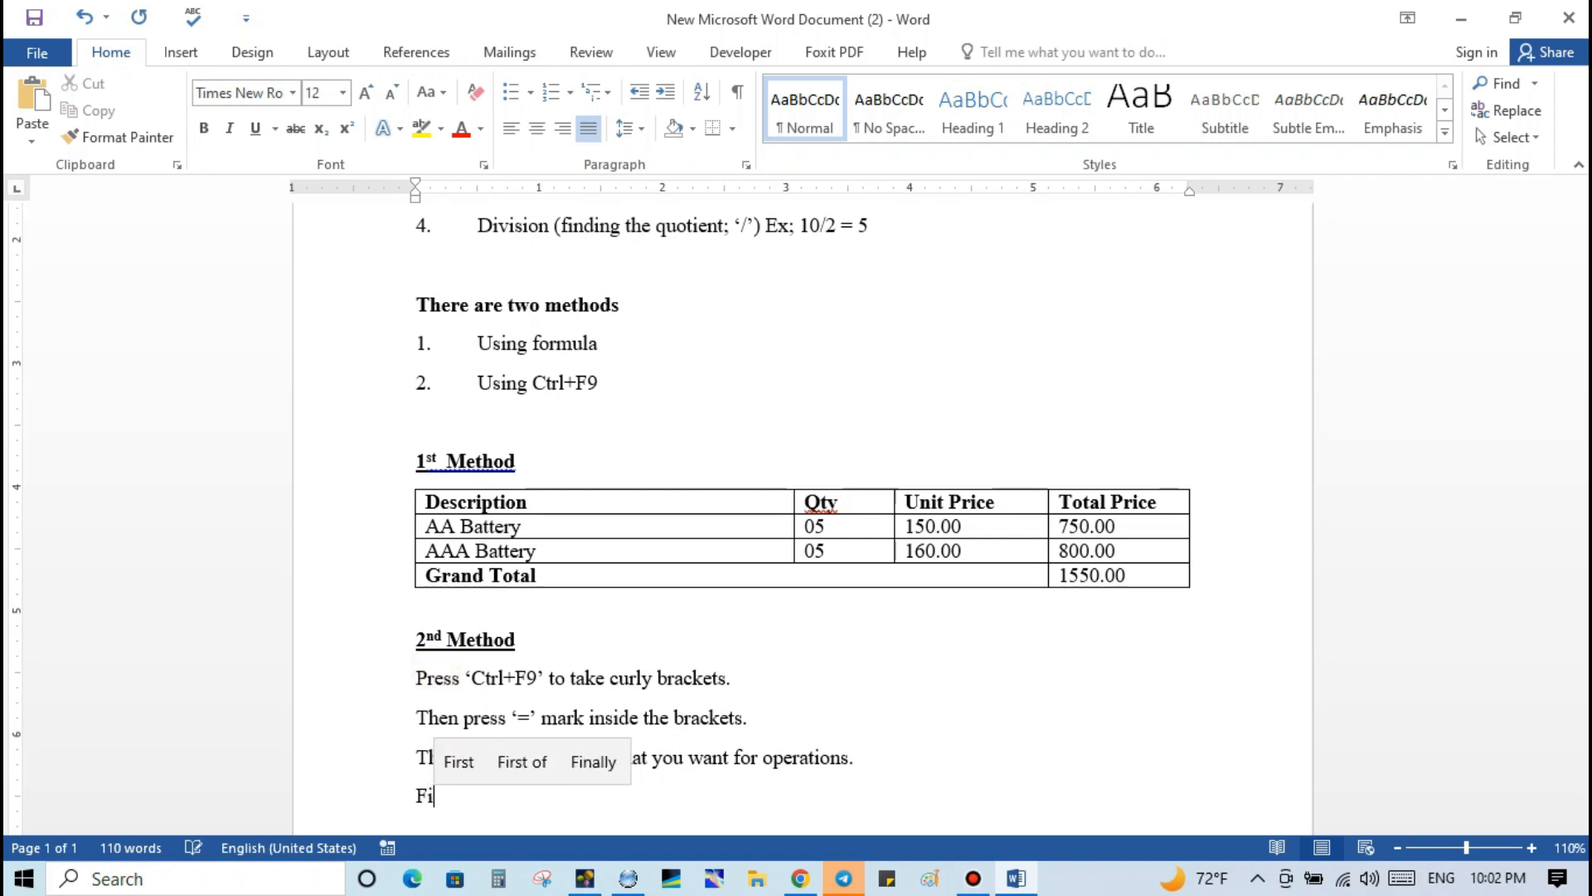
text(nall)
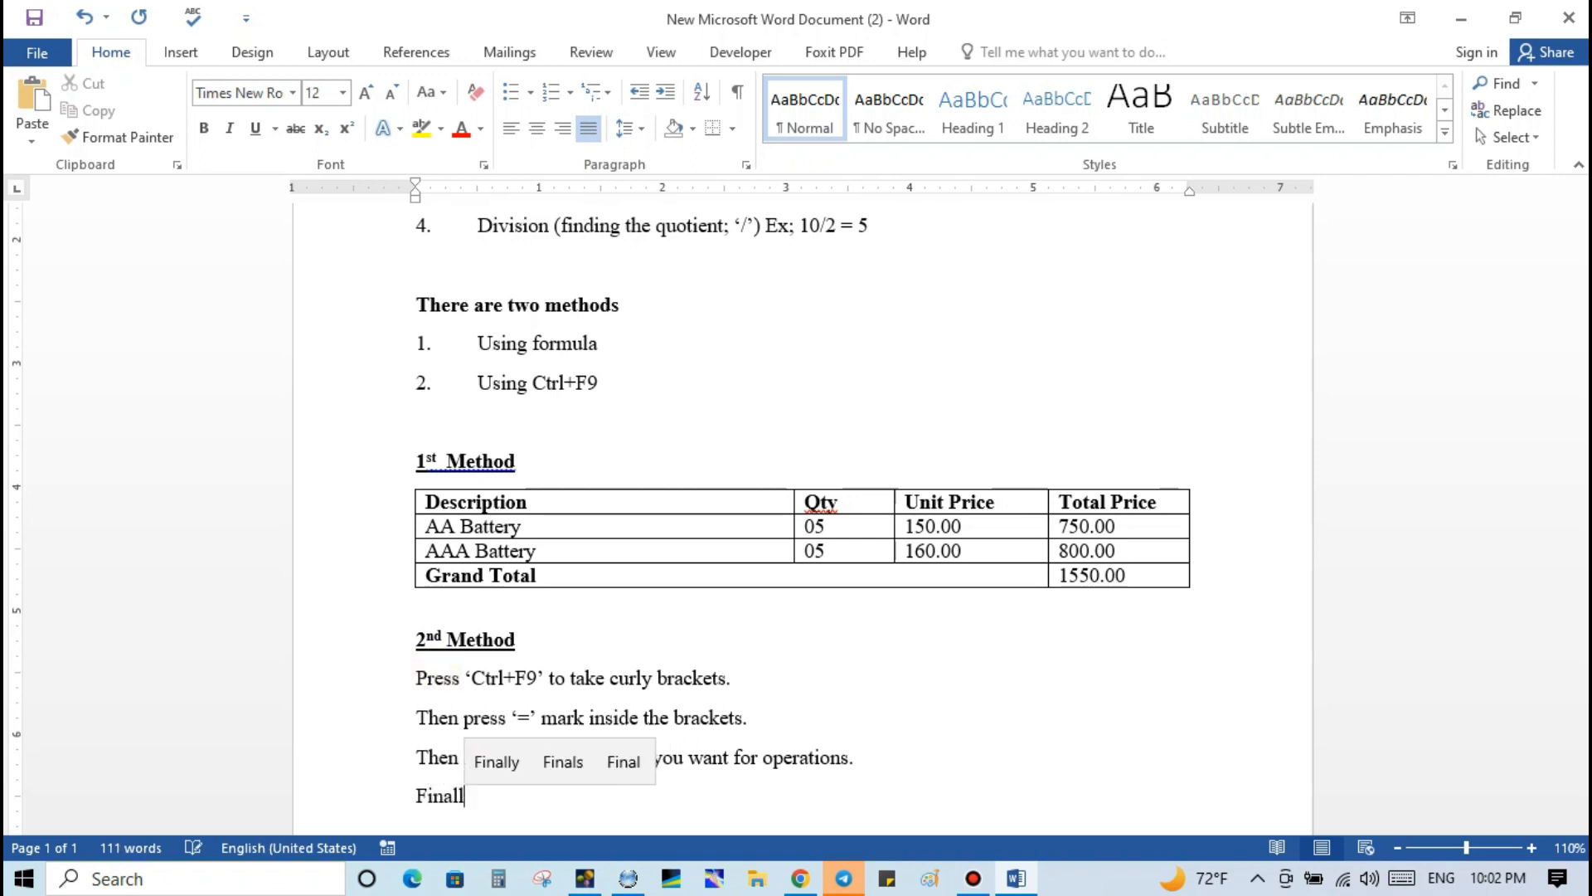
text(y, hit )
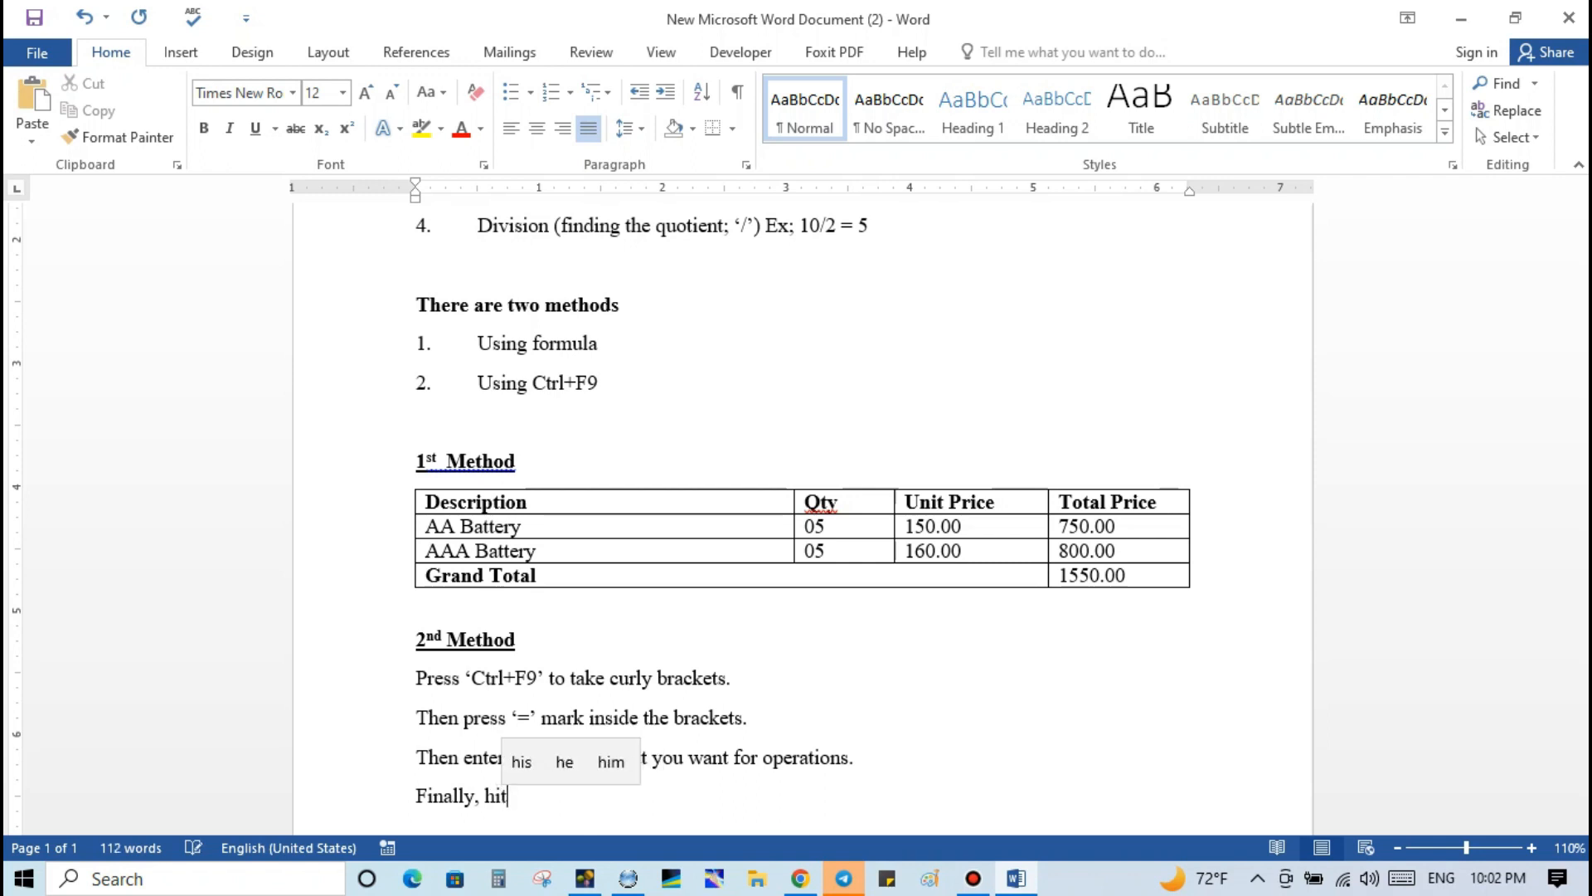
text(the)
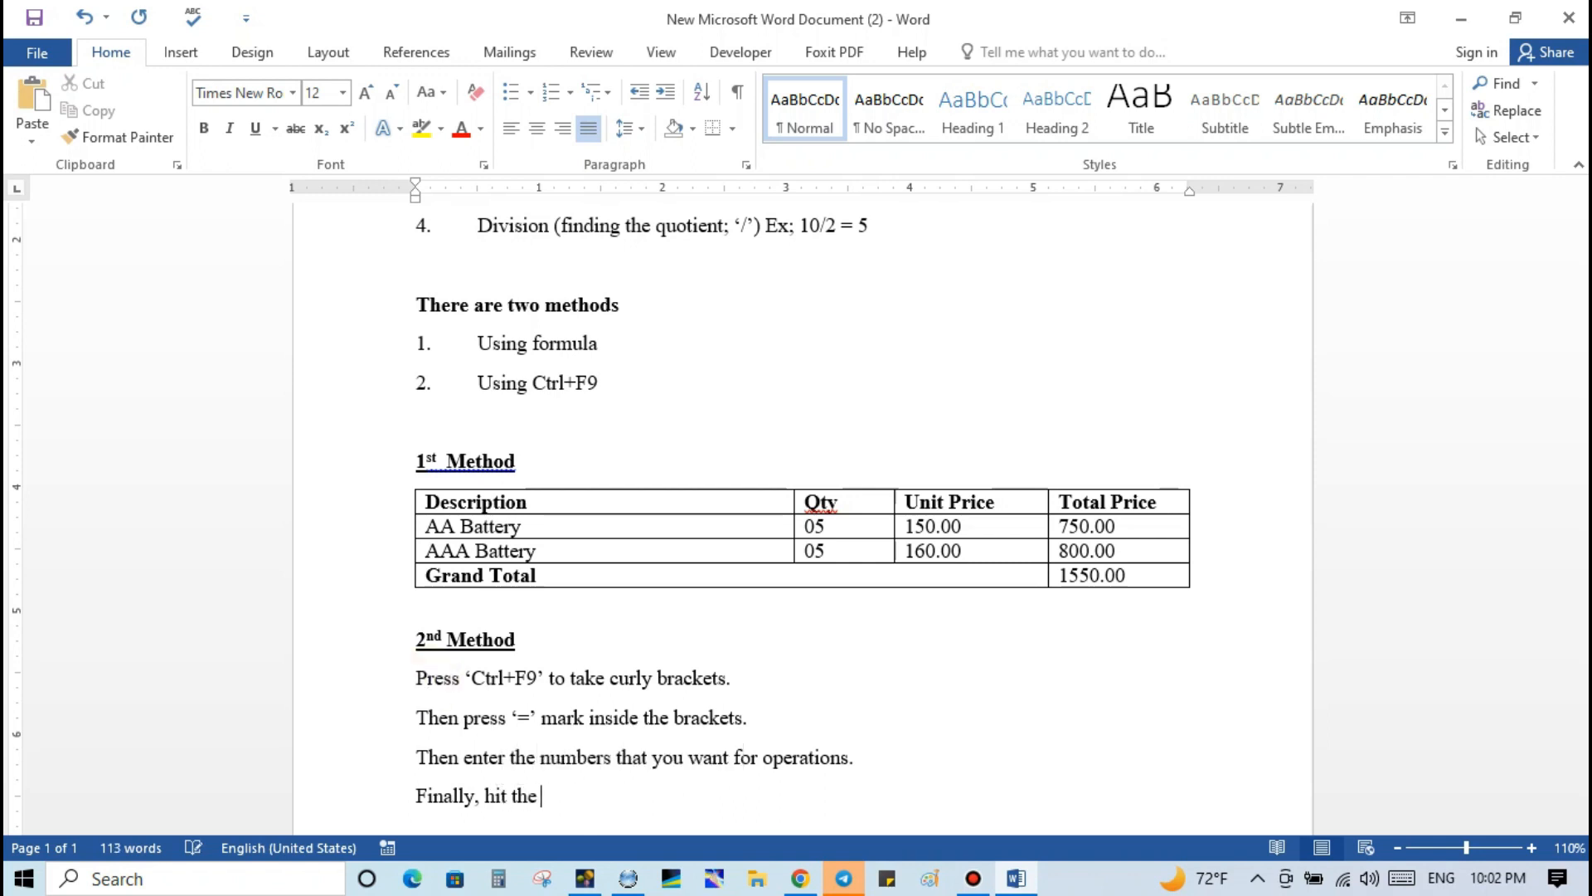
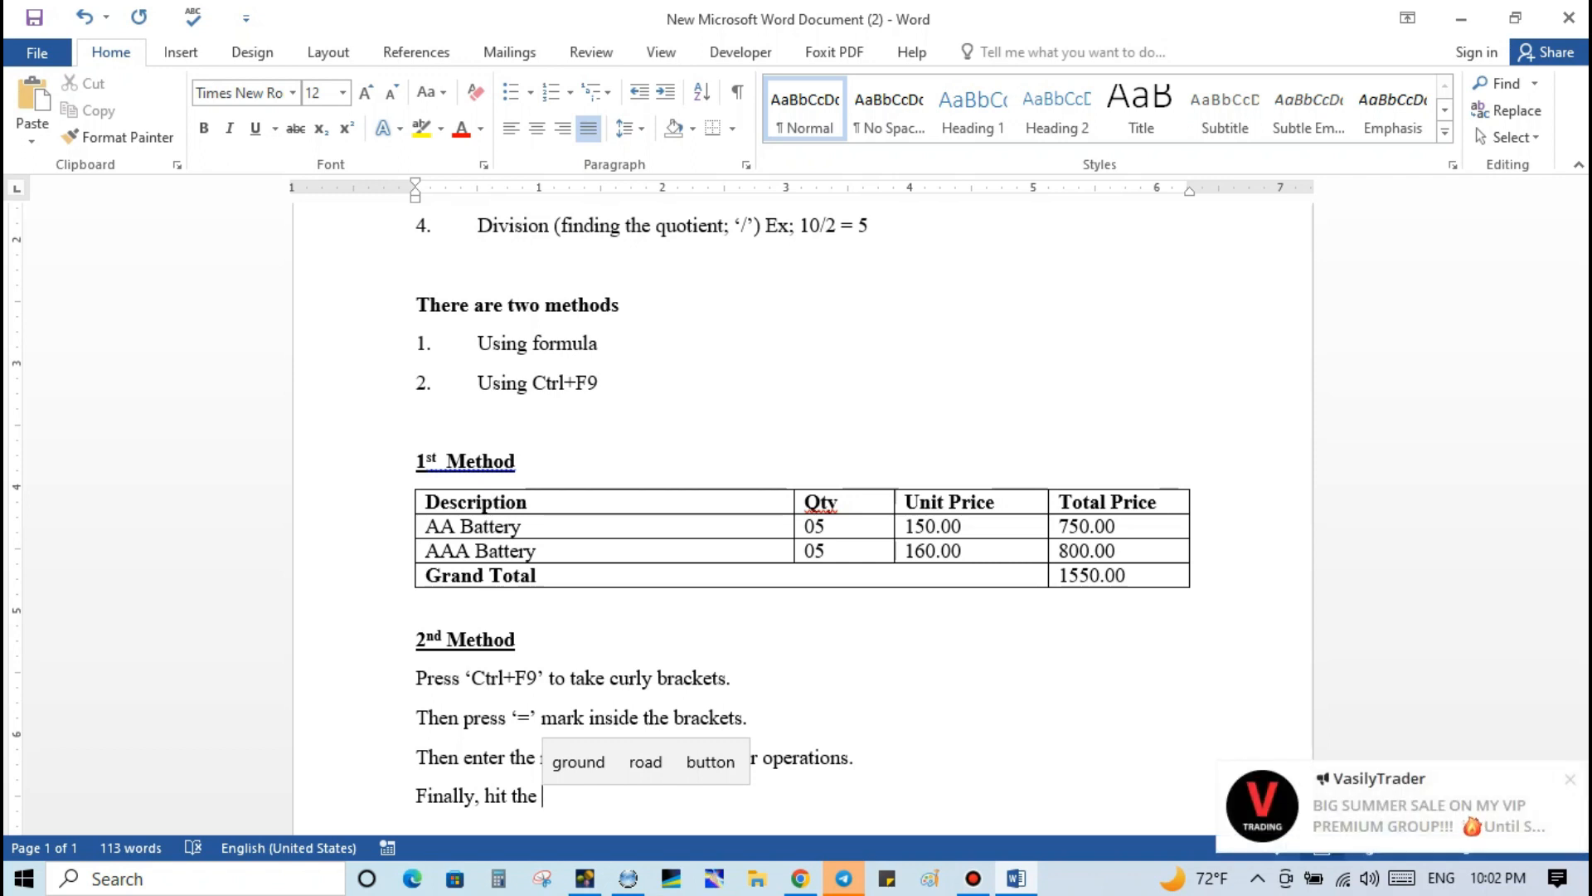
text(F)
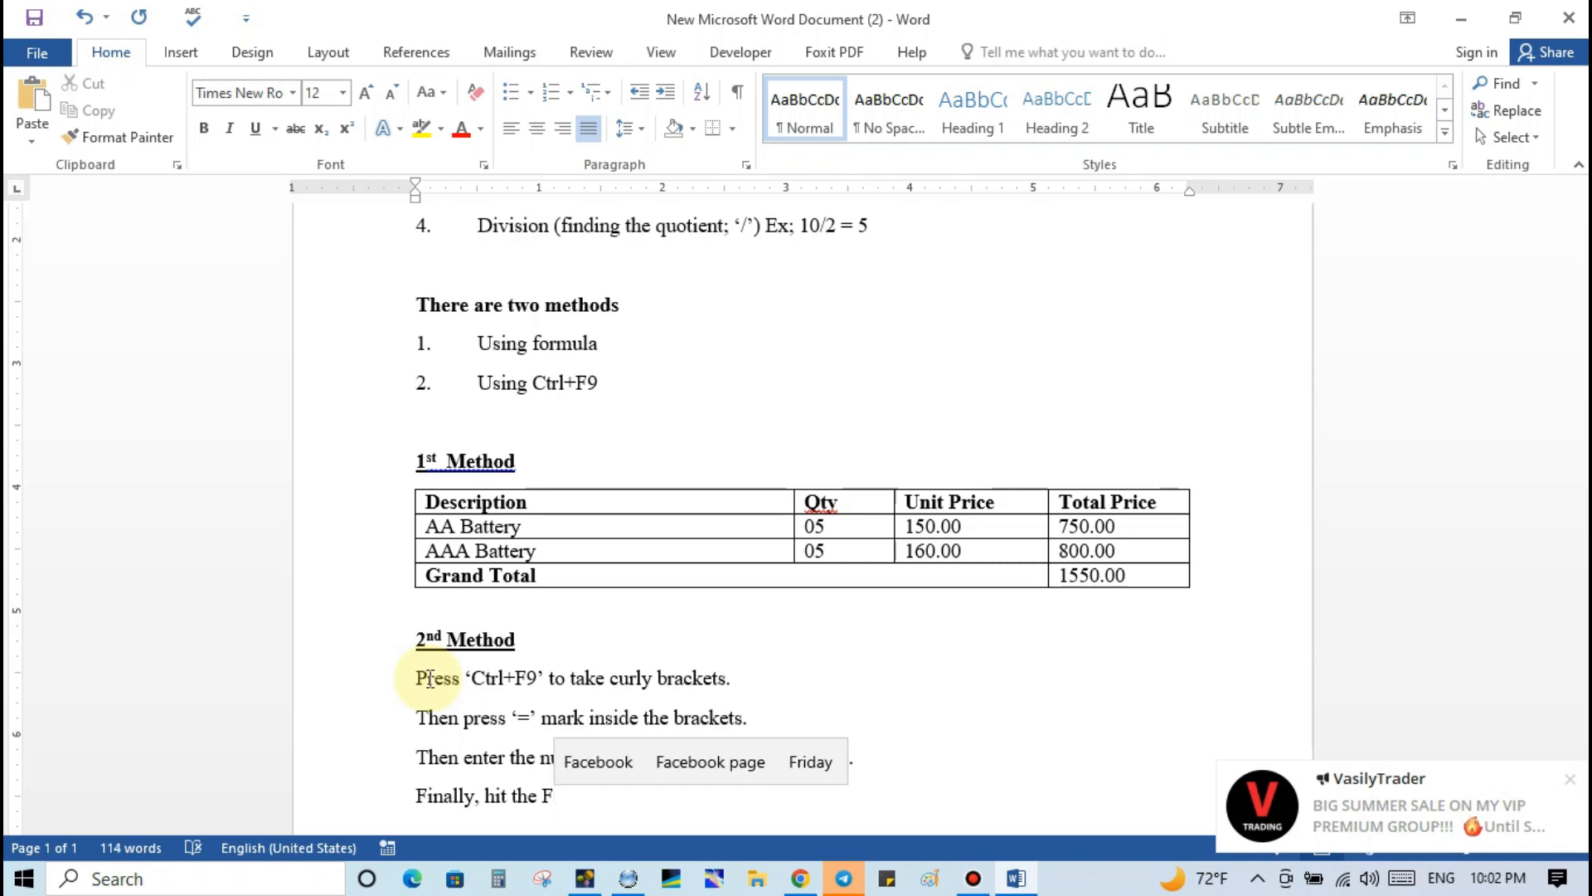
text(9 button)
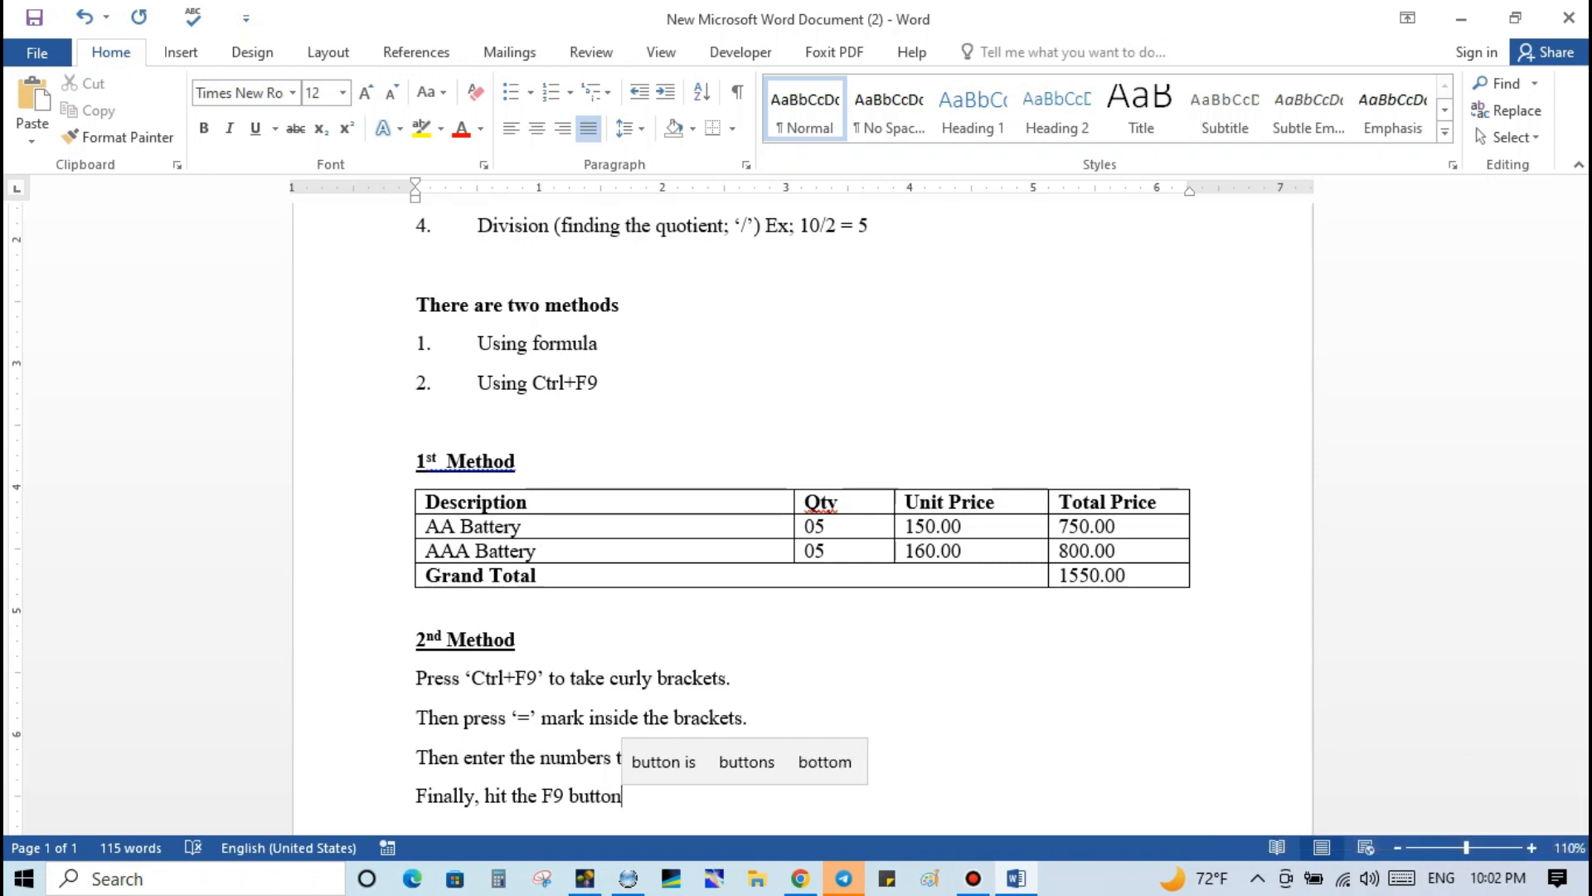
text( for )
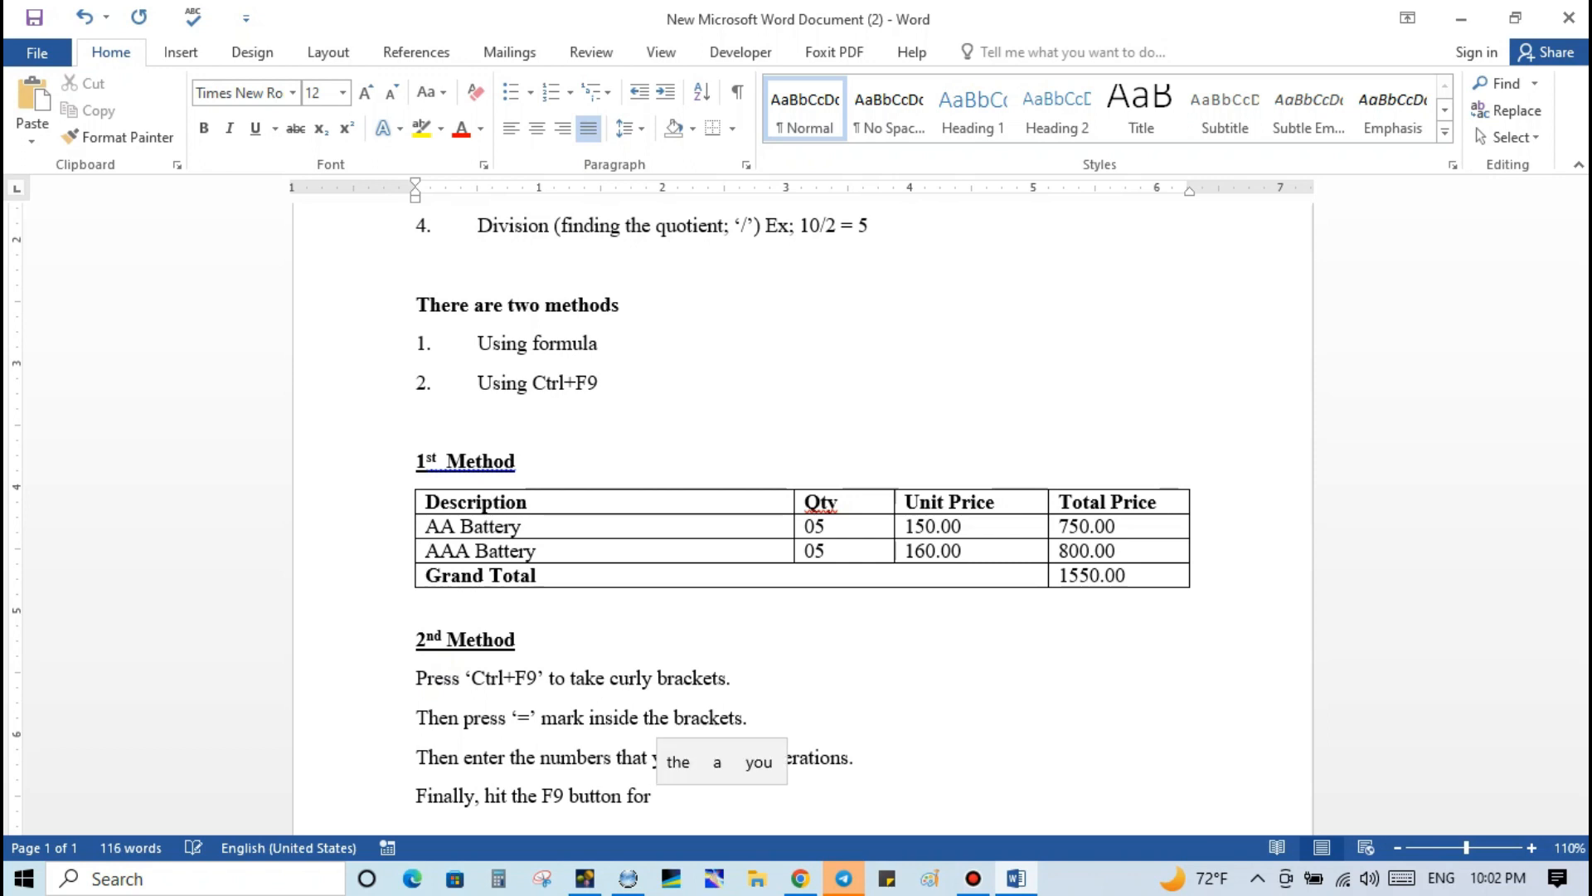
text(fin)
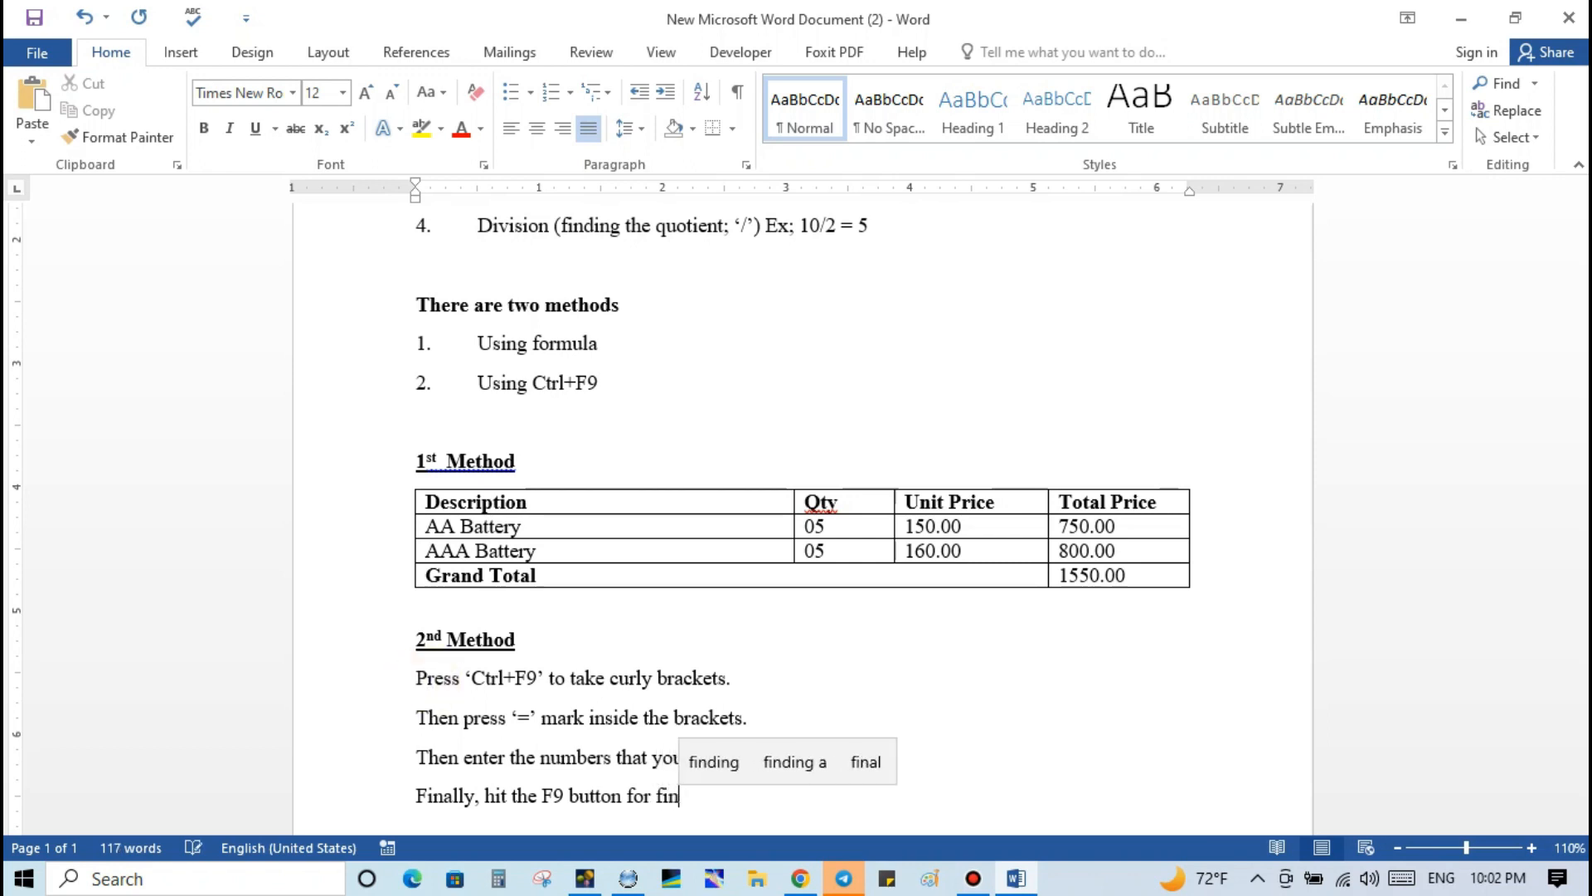
text(al c)
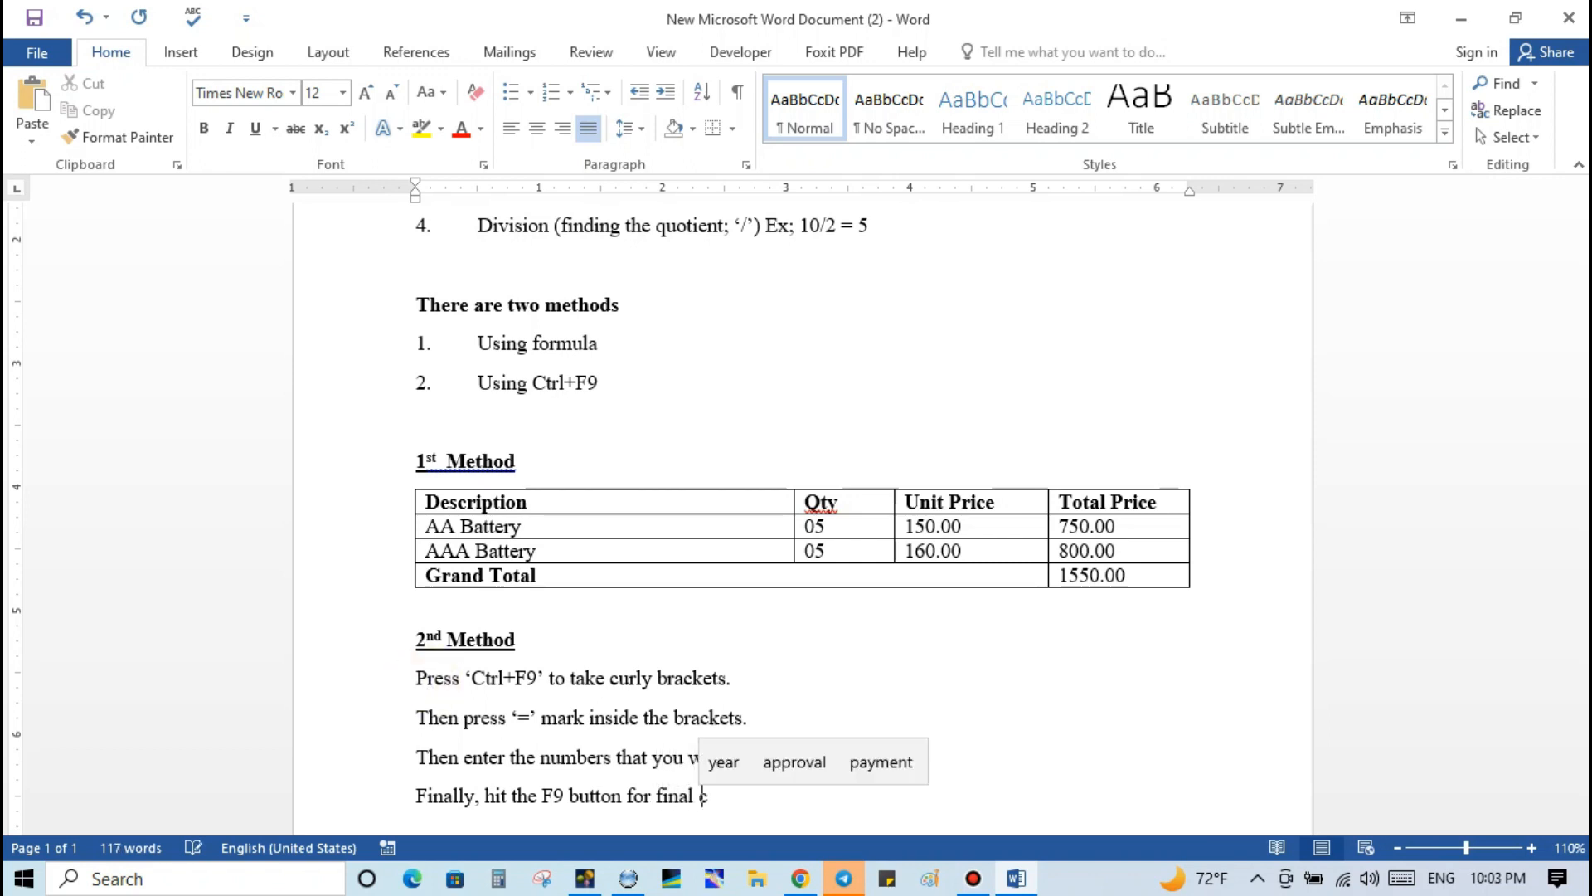
text(alculation)
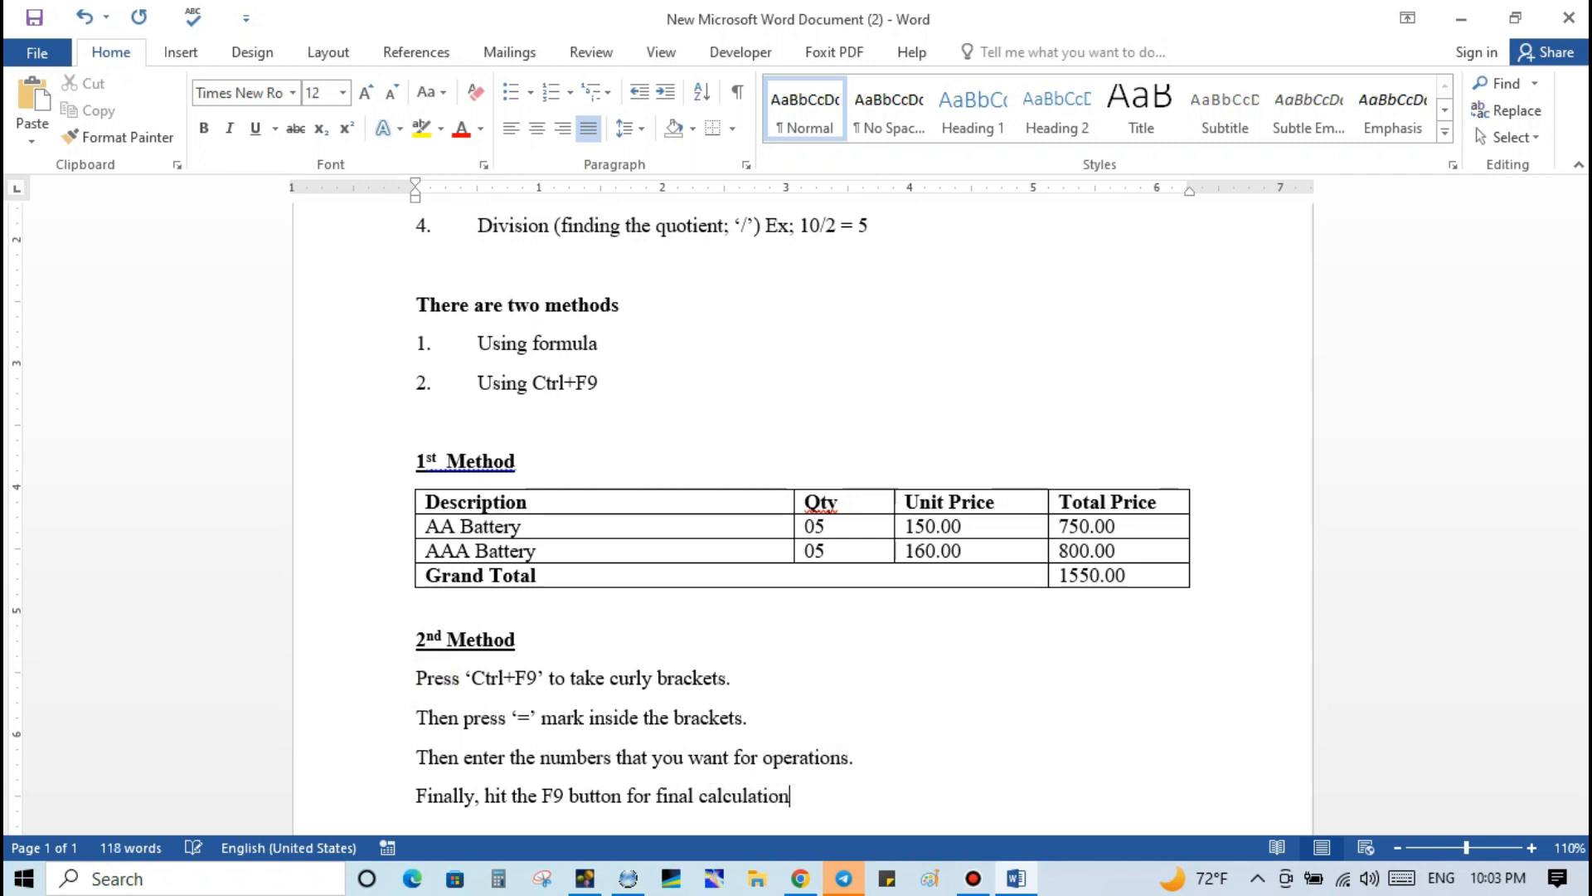
key(BackSpace)
text(.)
key(Return)
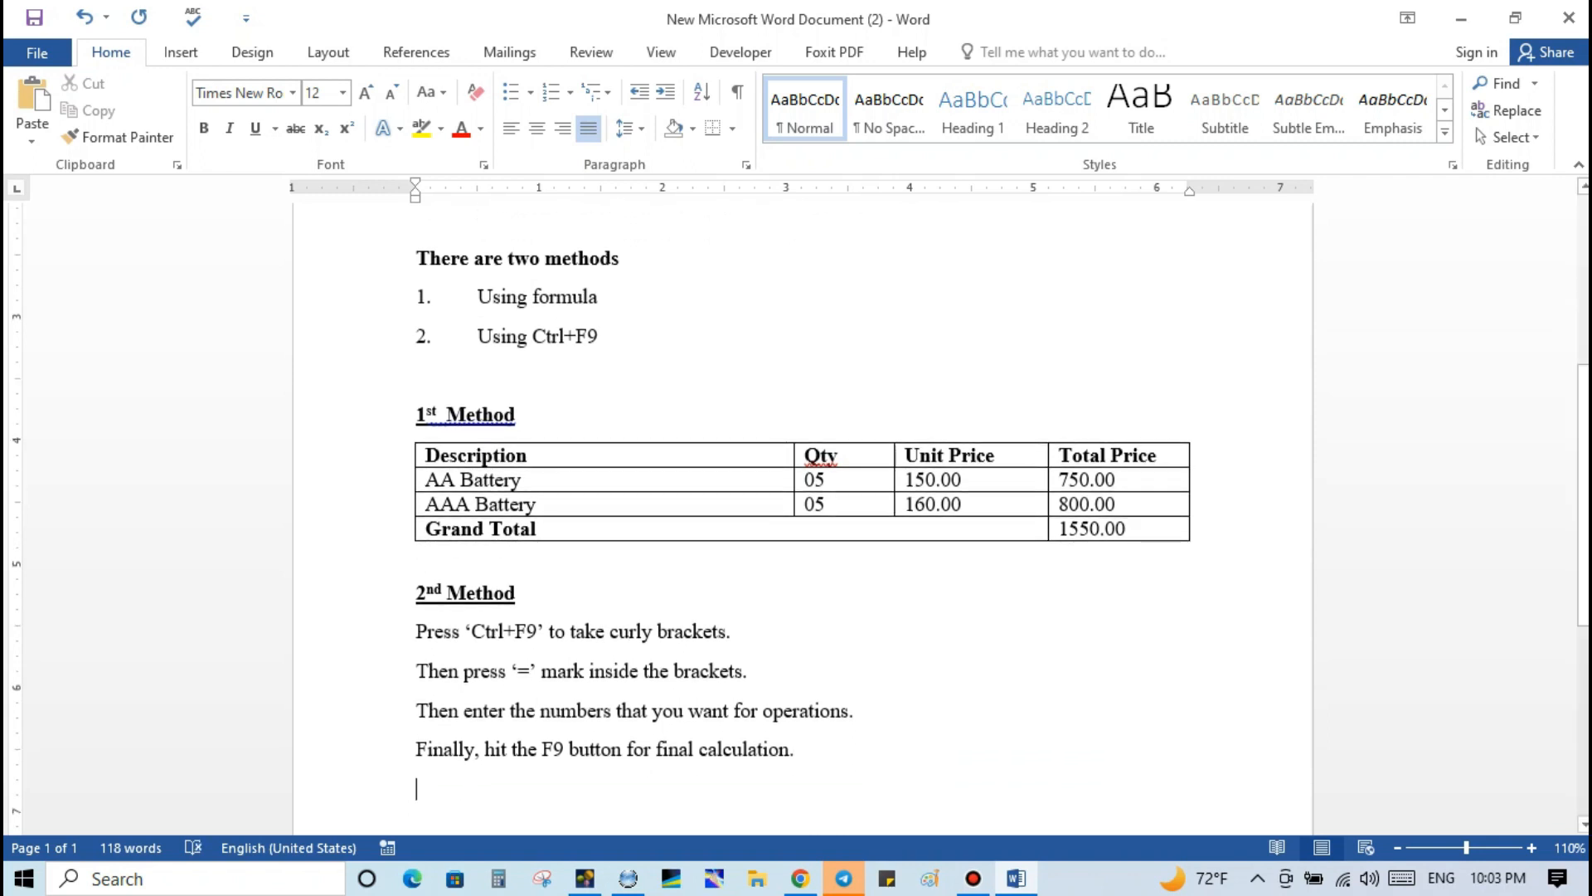
Insert a field containing =5*5 on the empty line below the instructions and update it to calculate the result.
click(431, 678)
key(ctrl+F9)
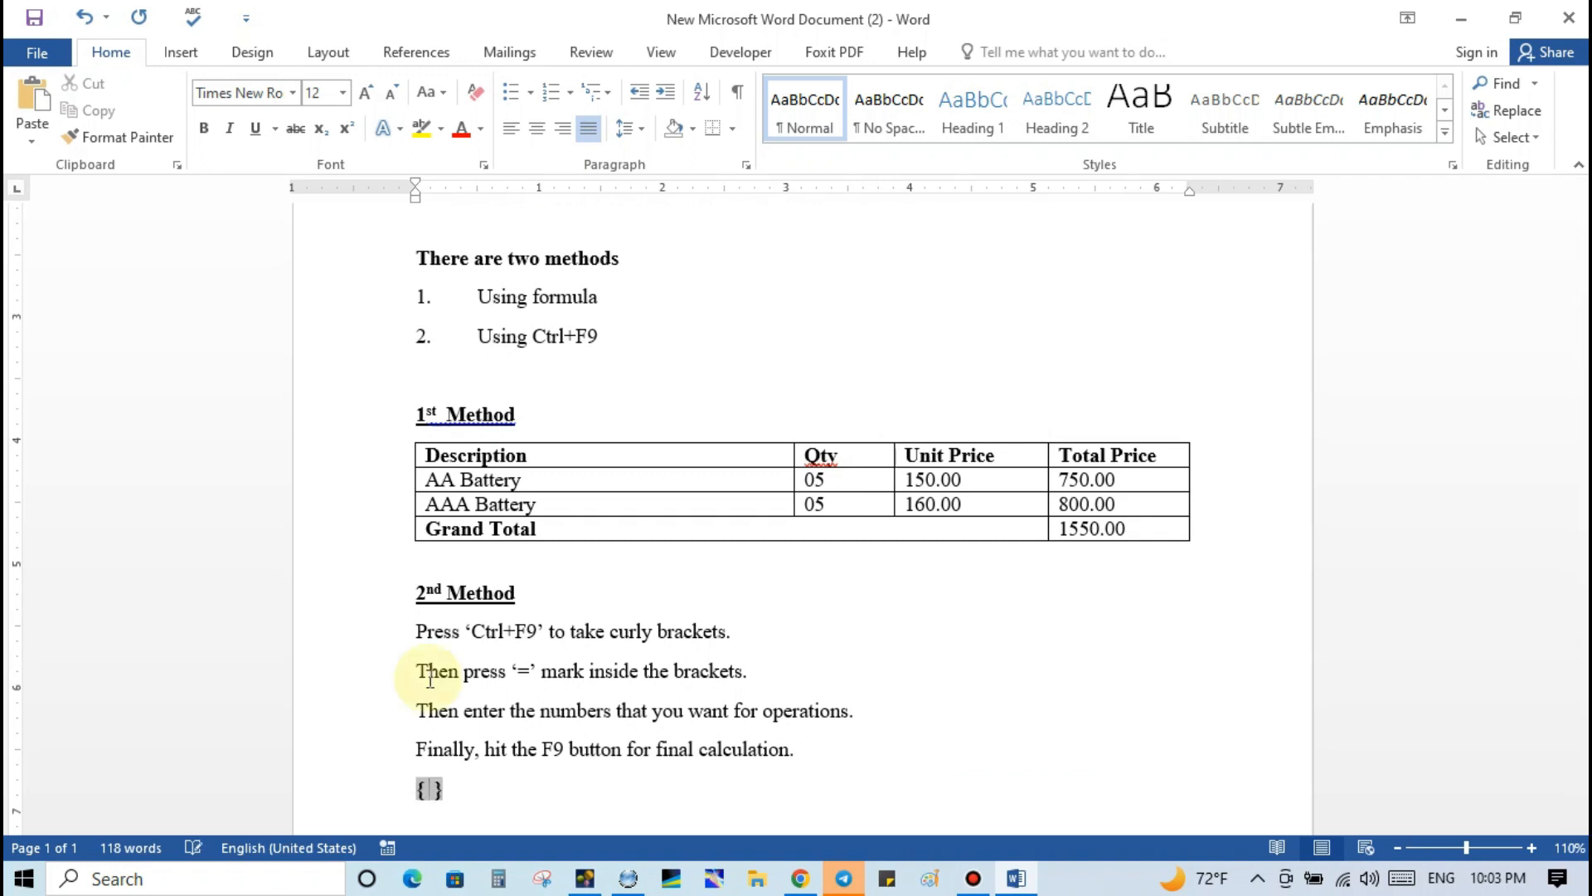
text(=)
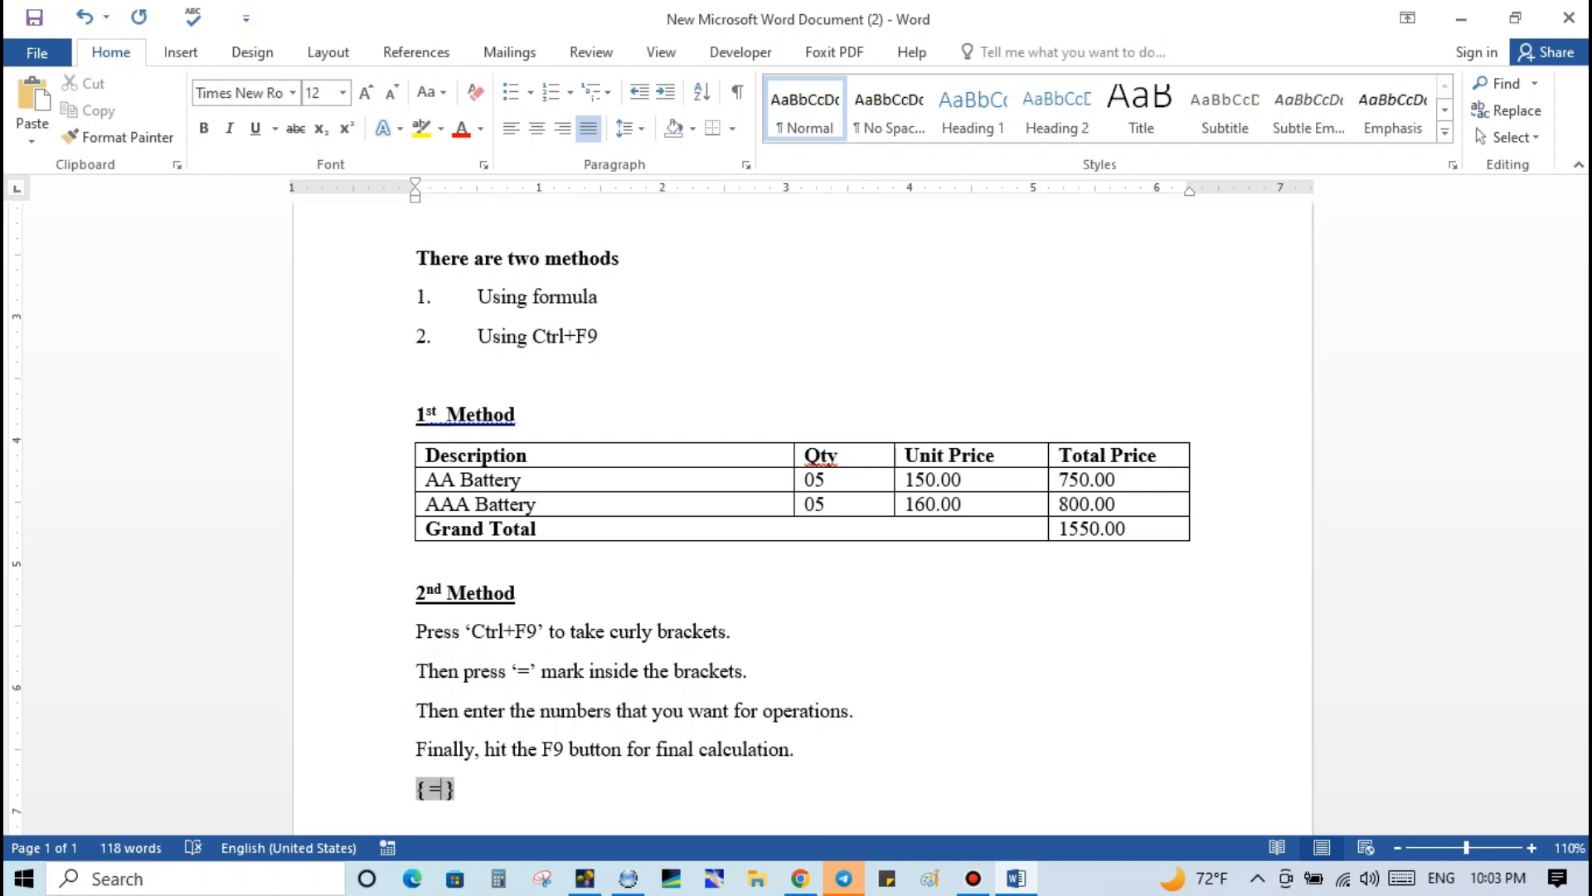
text(5*5)
key(F9)
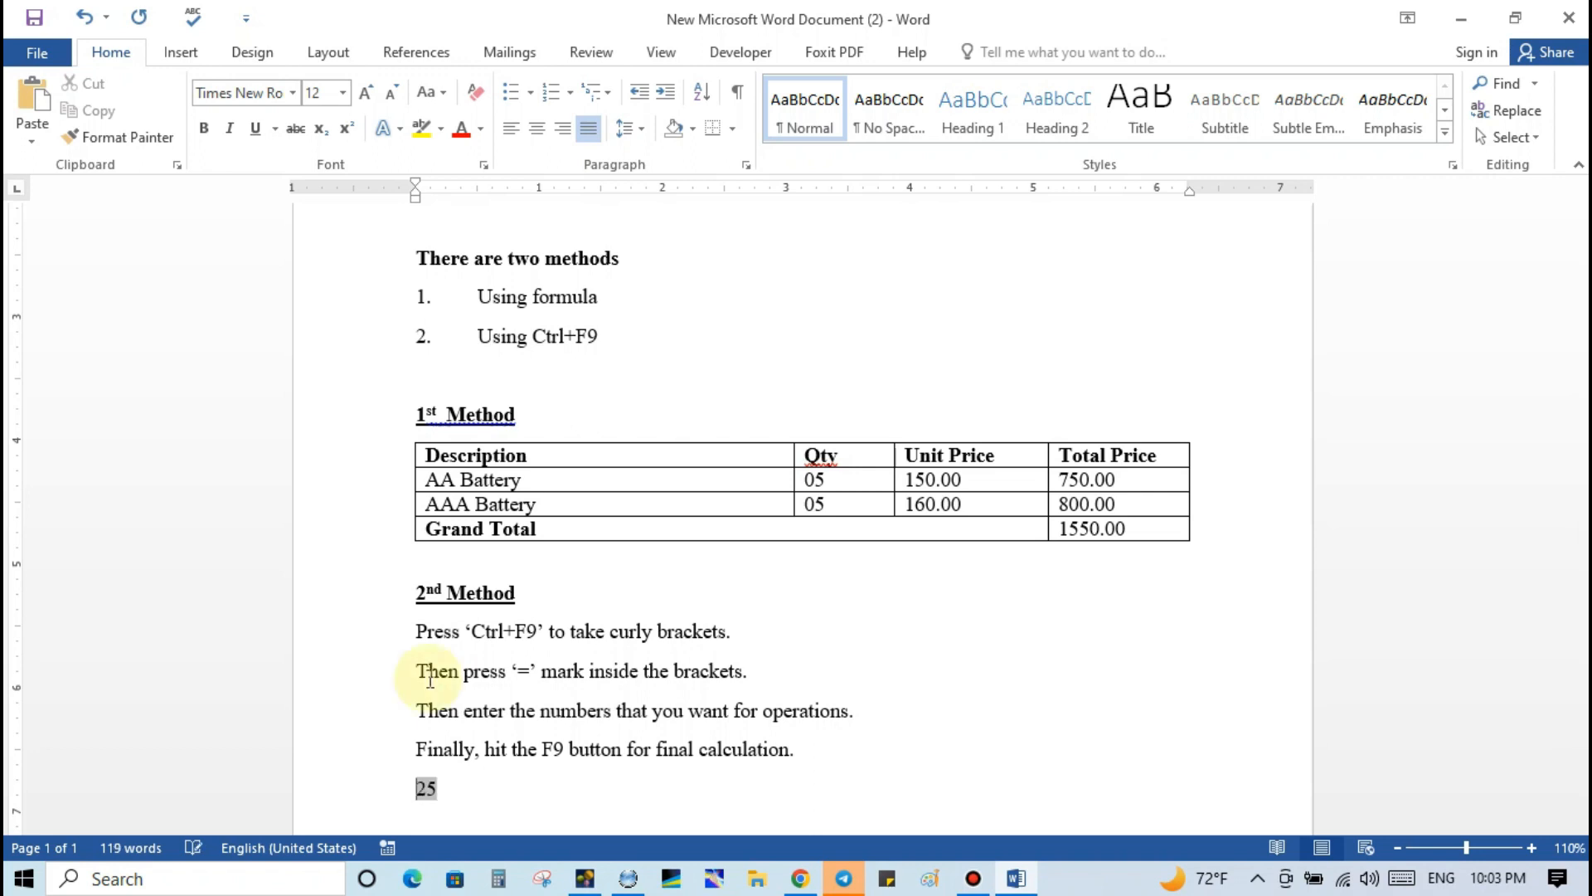
Write the line "Let’s see another basic operation using this method." below the multiplication result, followed by a new line.
scroll(441, 615, down, 3)
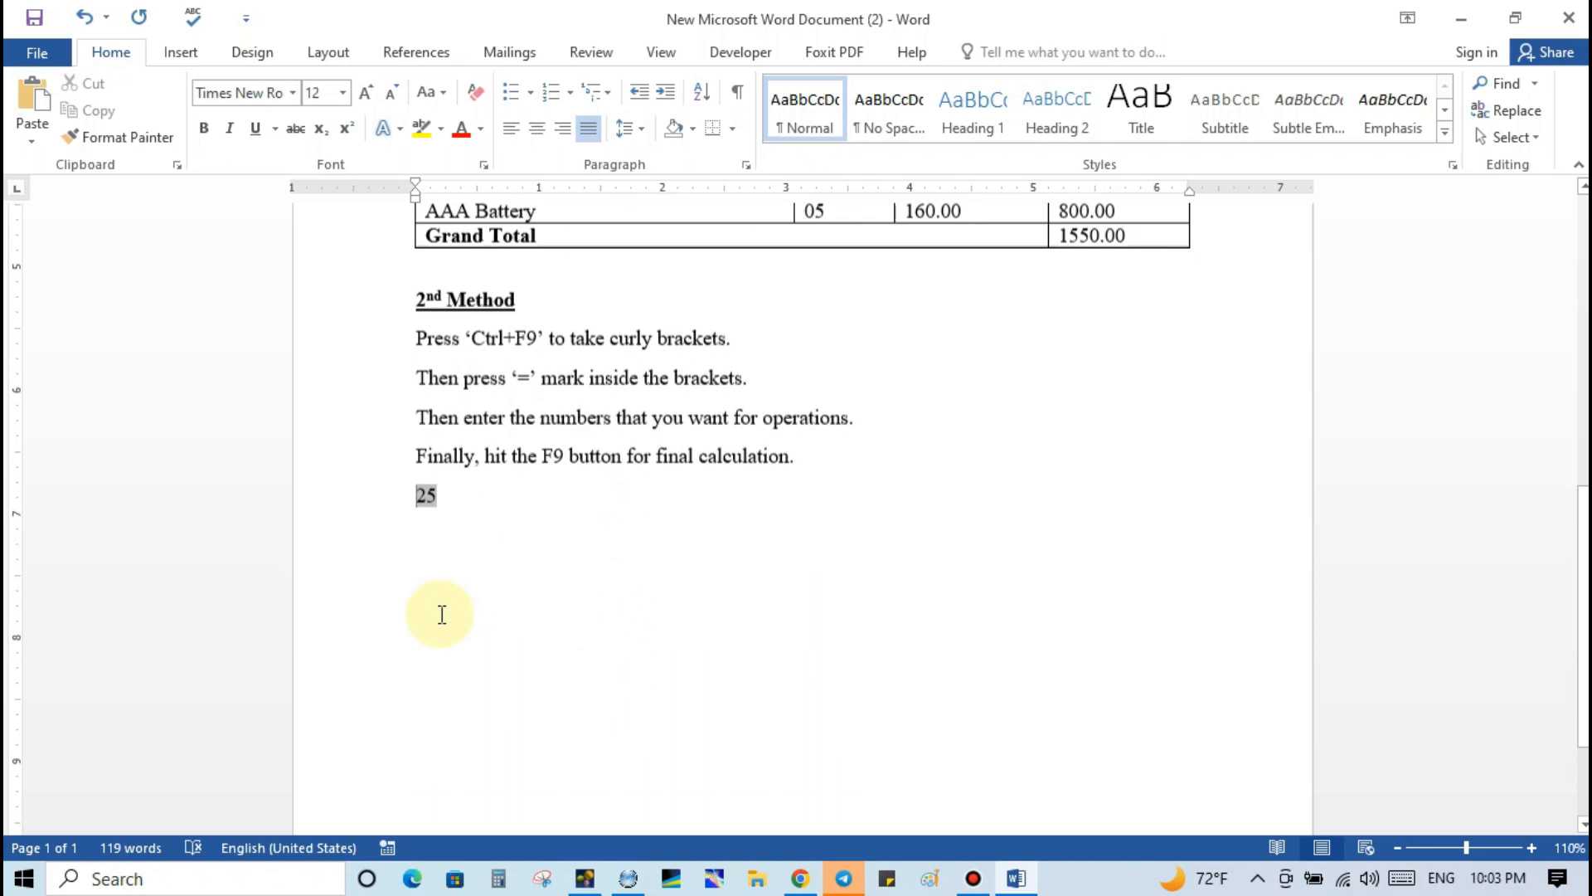
click(488, 494)
key(Return)
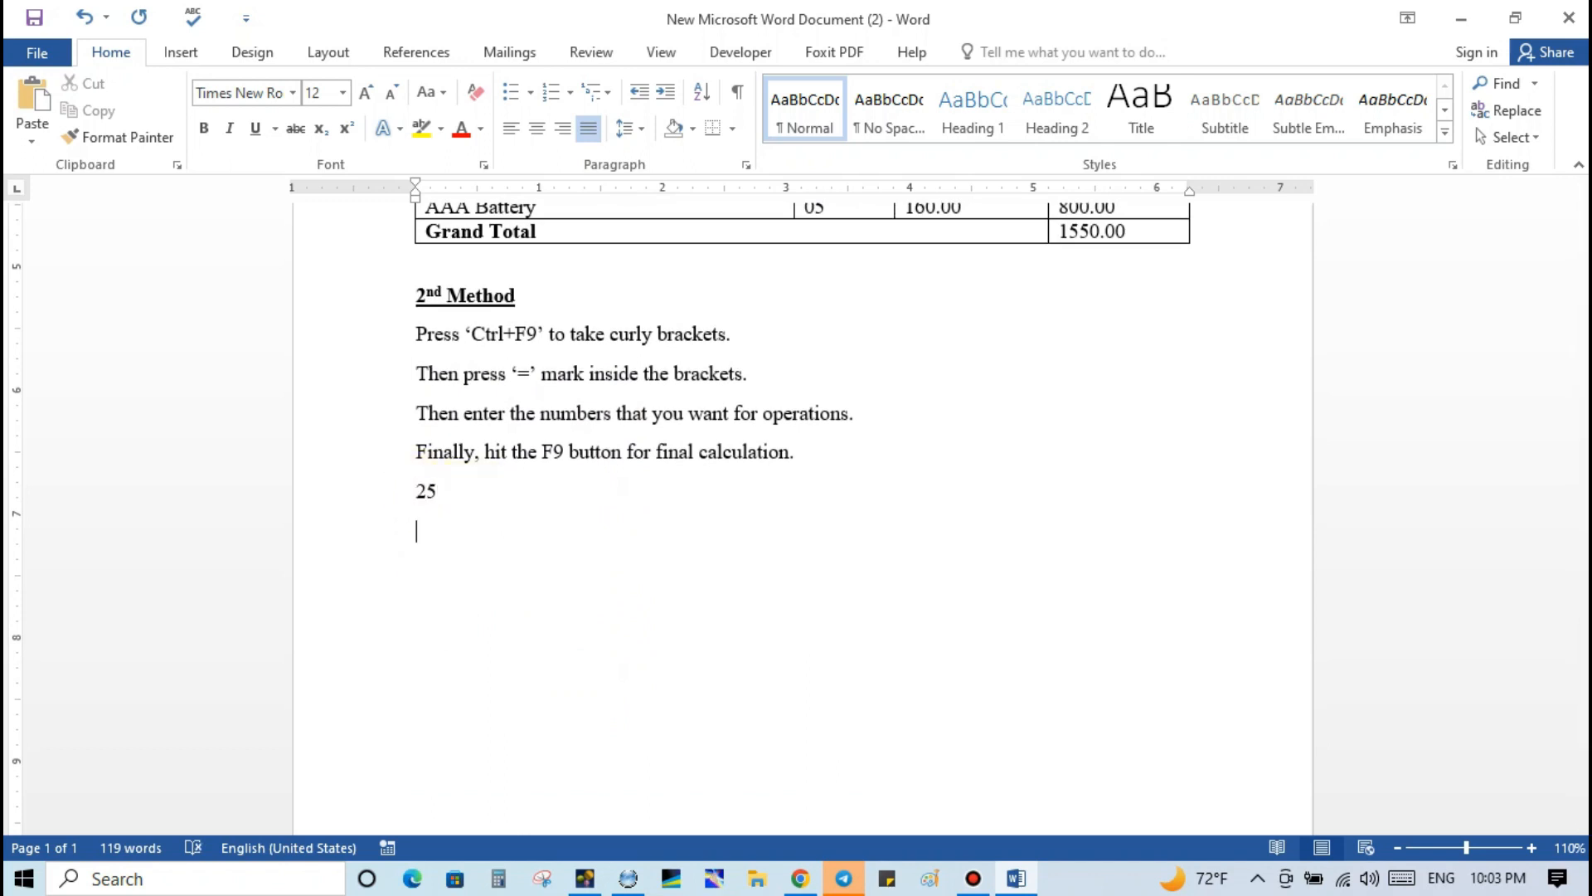
text(Le)
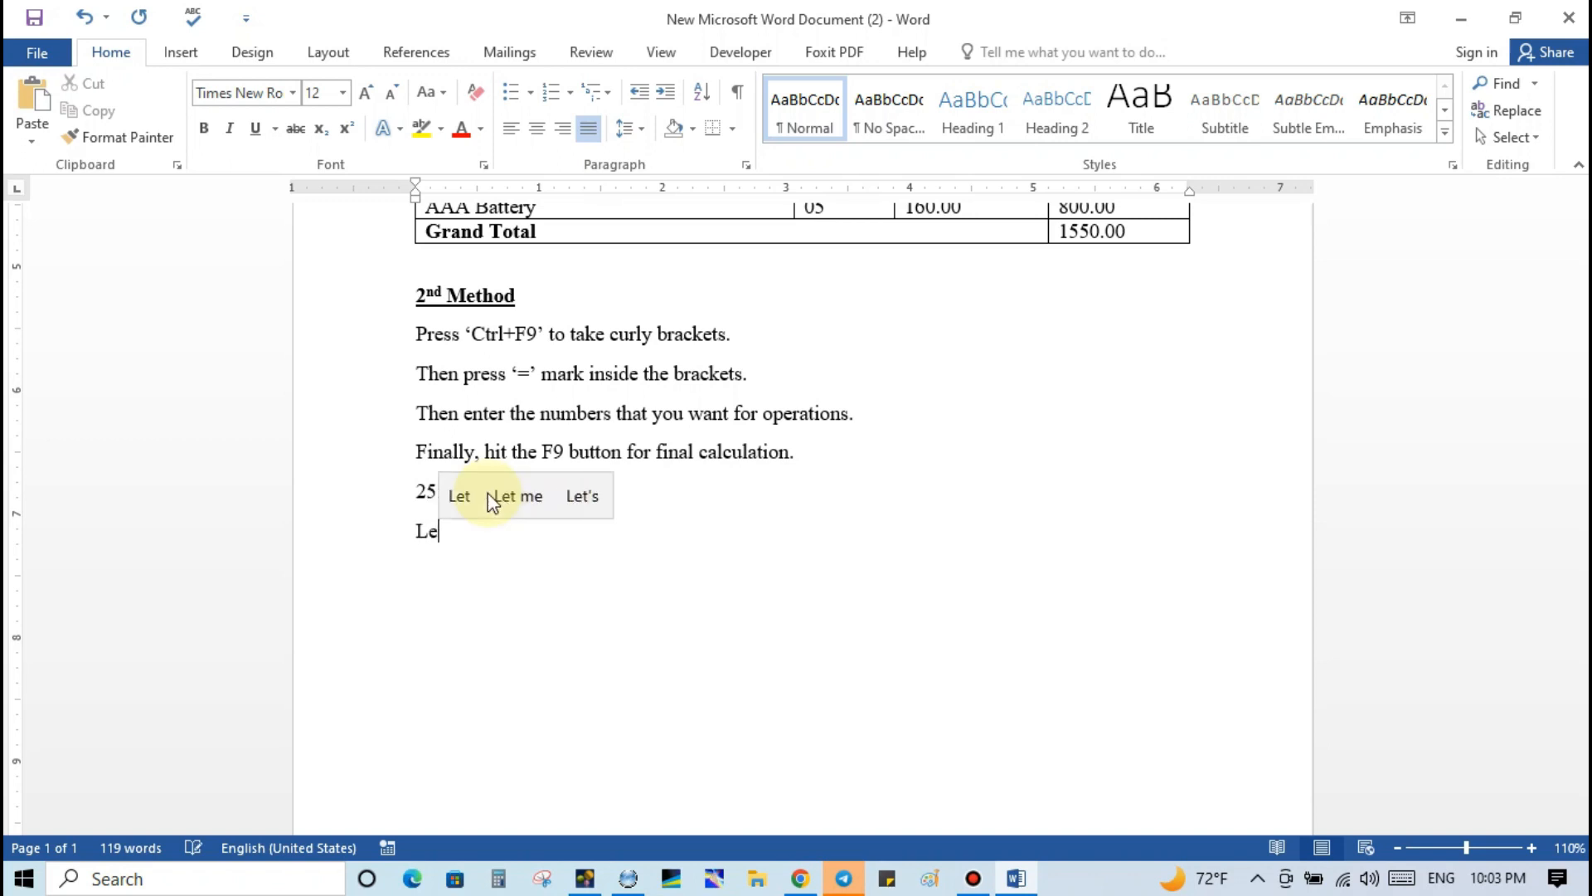
text(t's see)
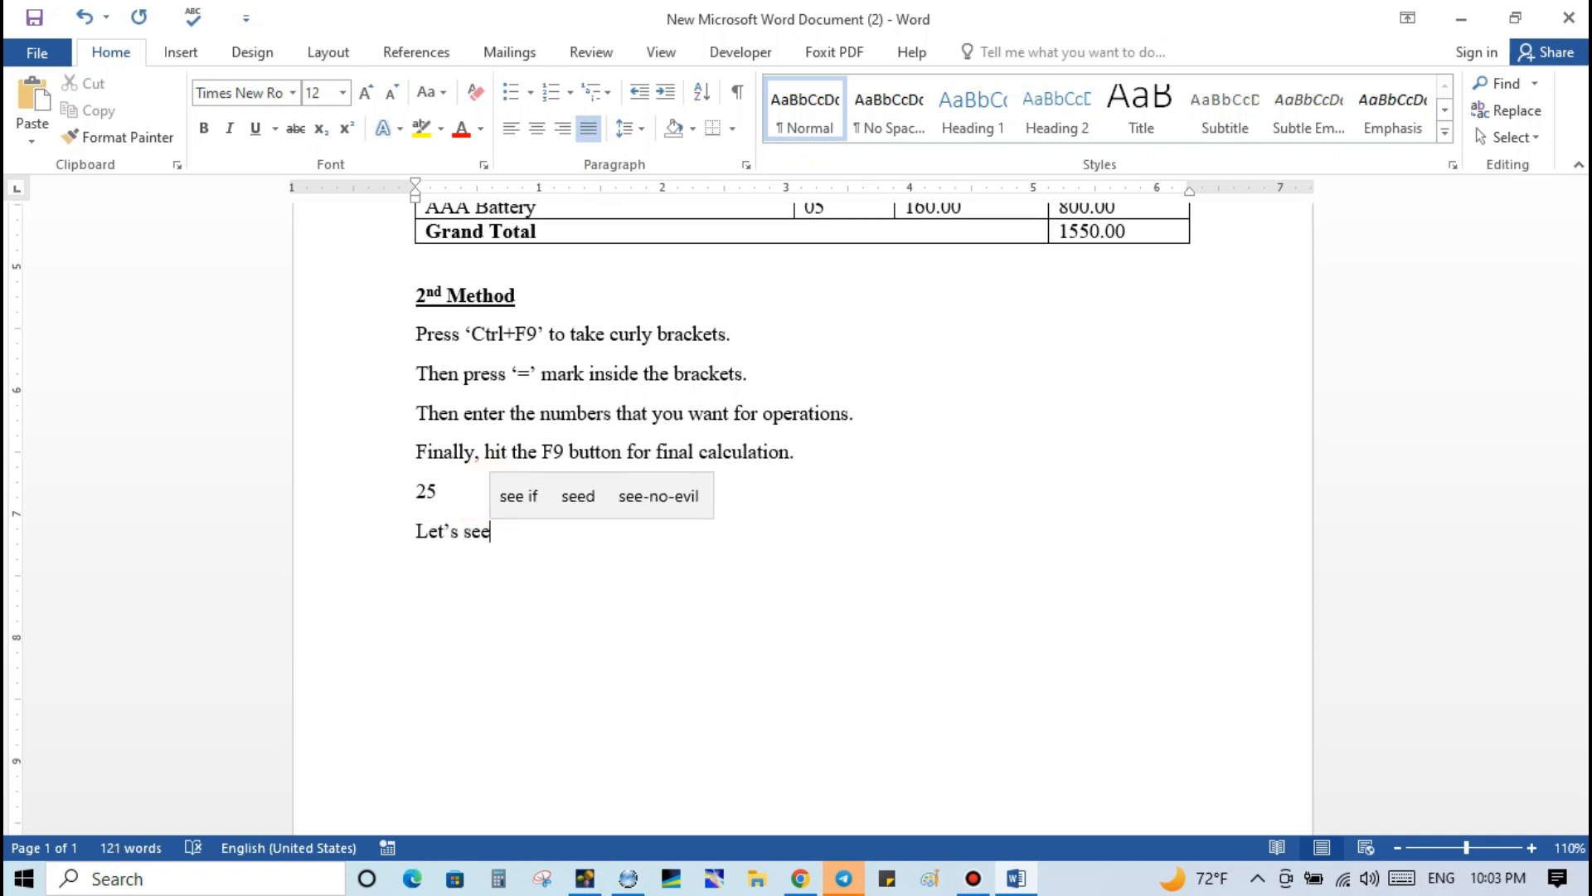
text(anoth)
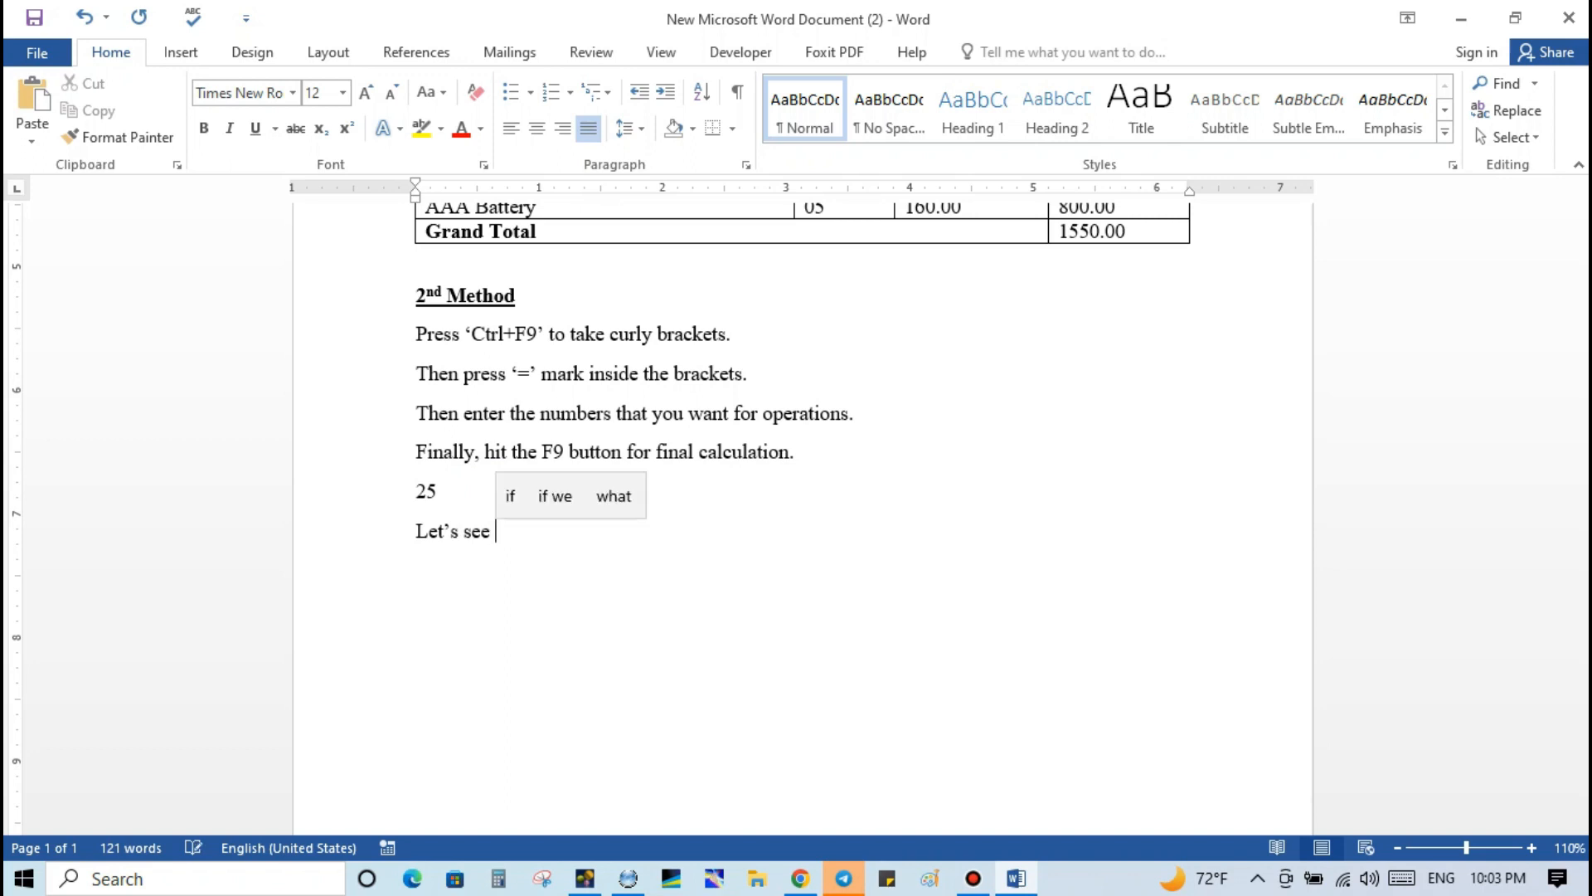
text(er)
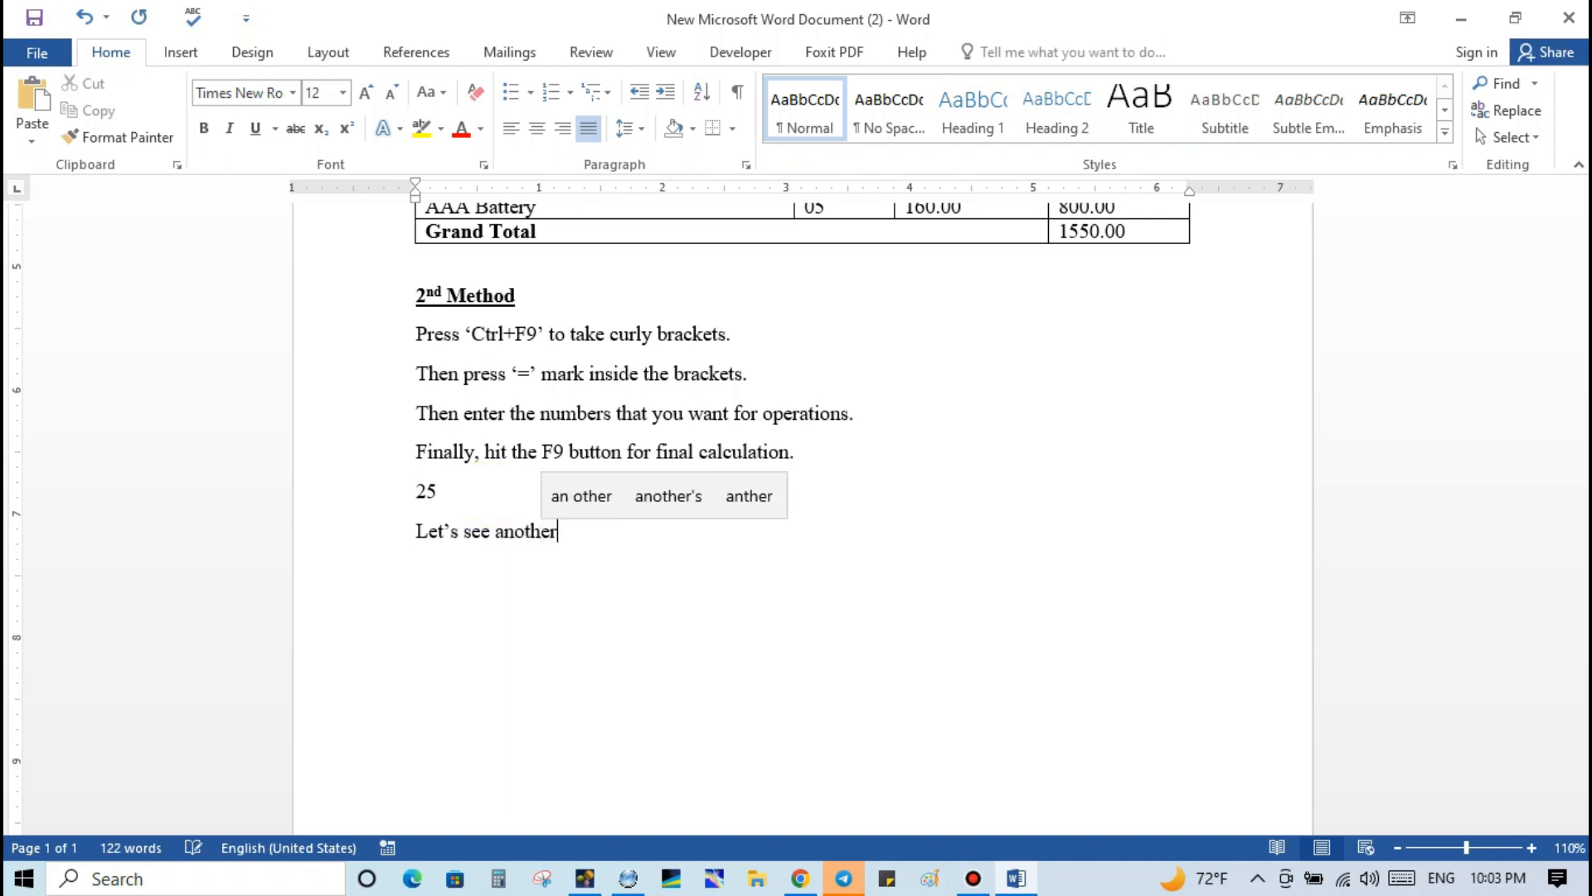
text( bas)
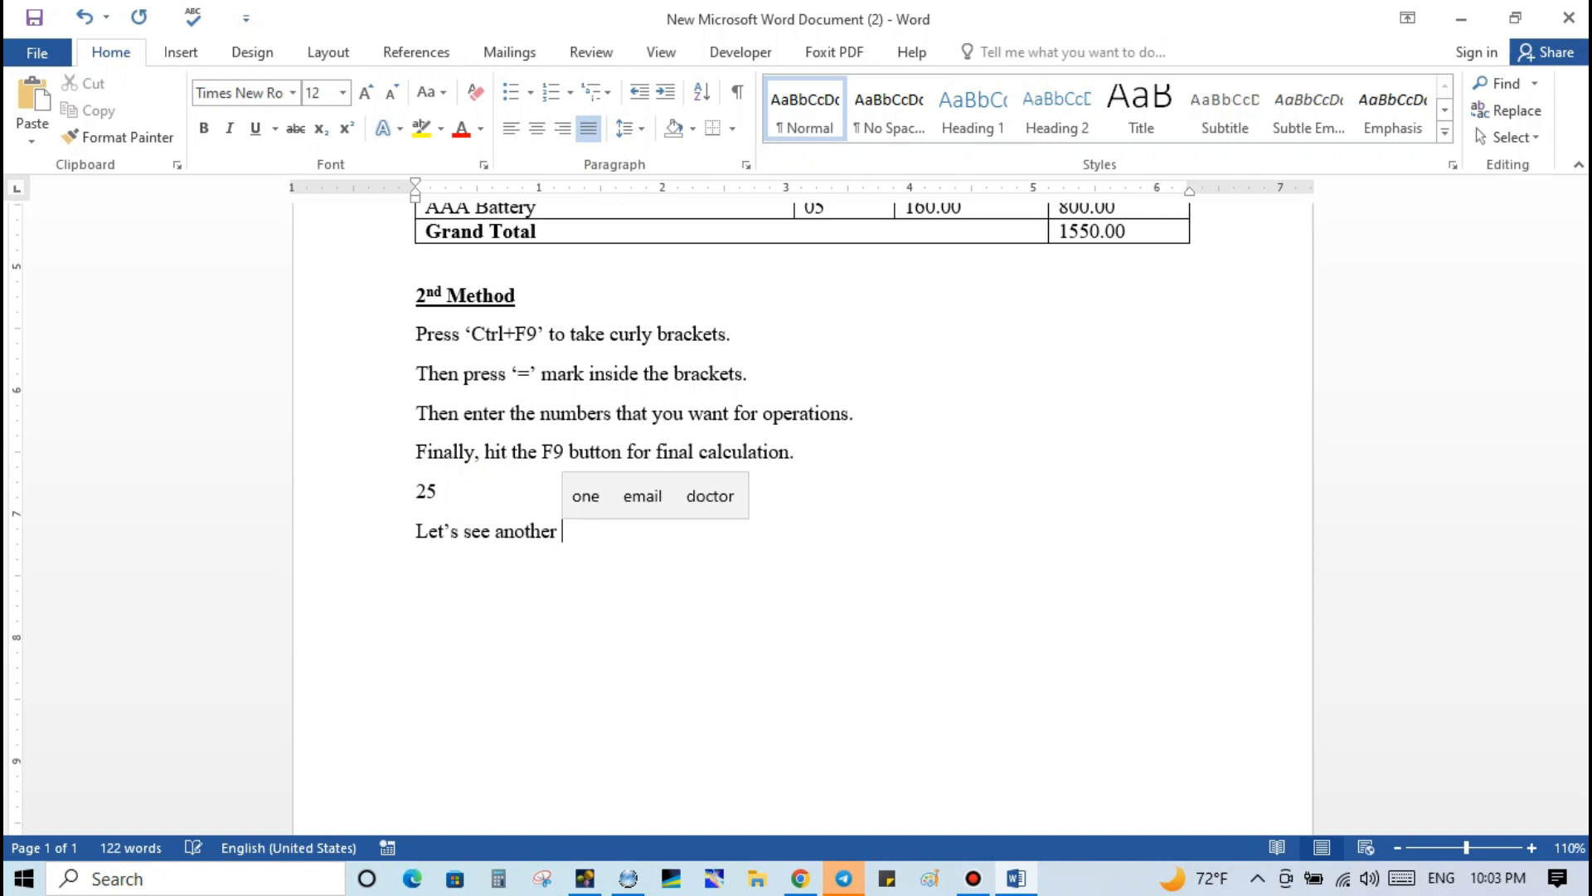
text(i)
text(c)
text(ep)
key(BackSpace)
key(BackSpace)
text(operation)
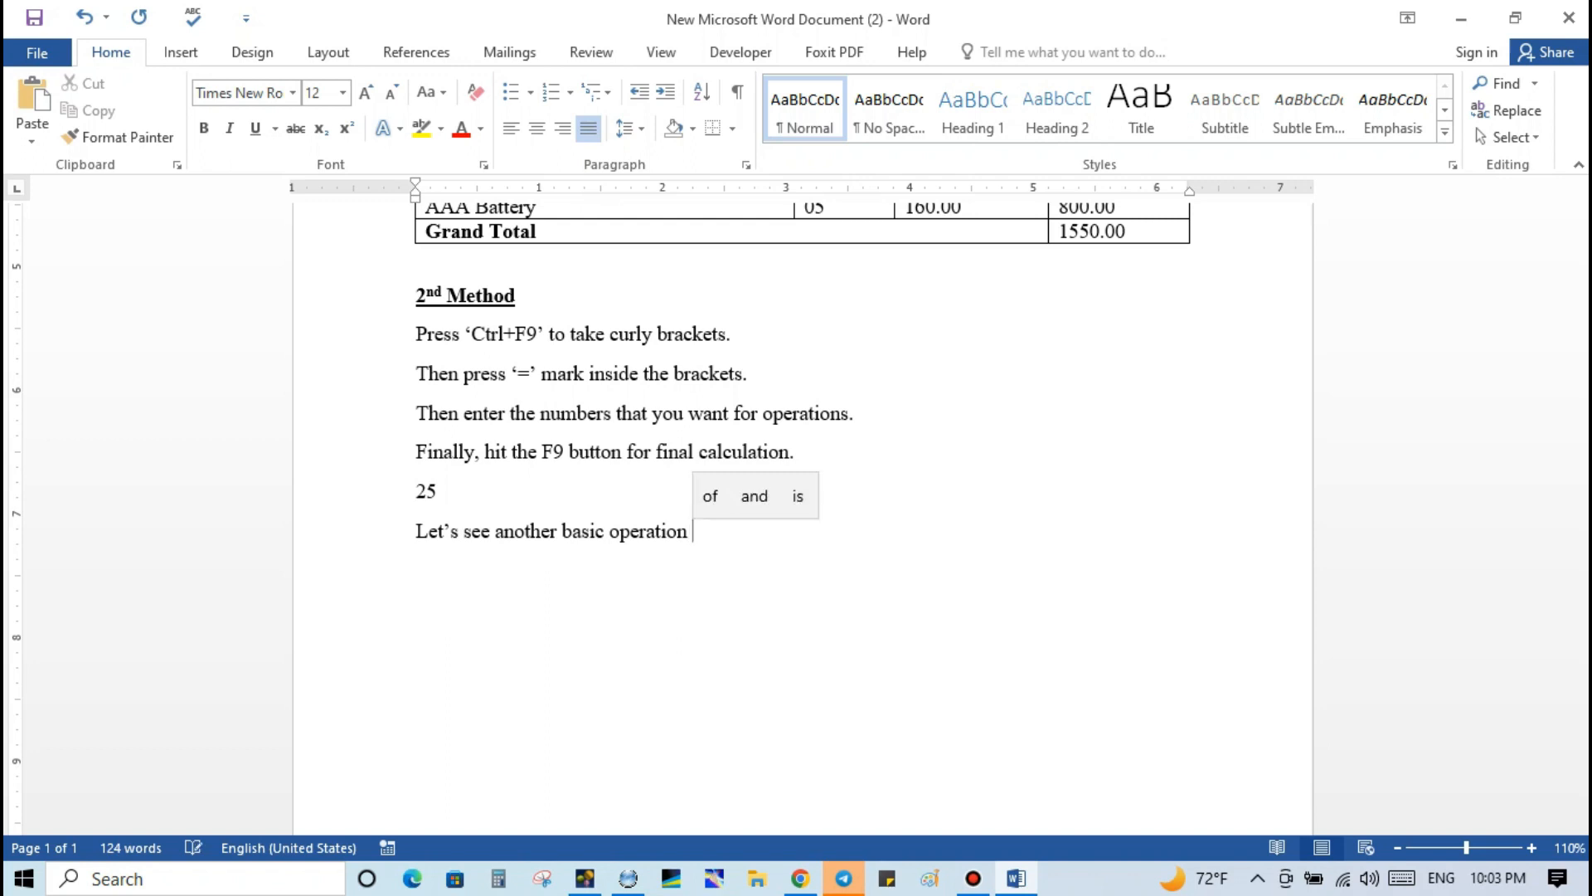
text( usin)
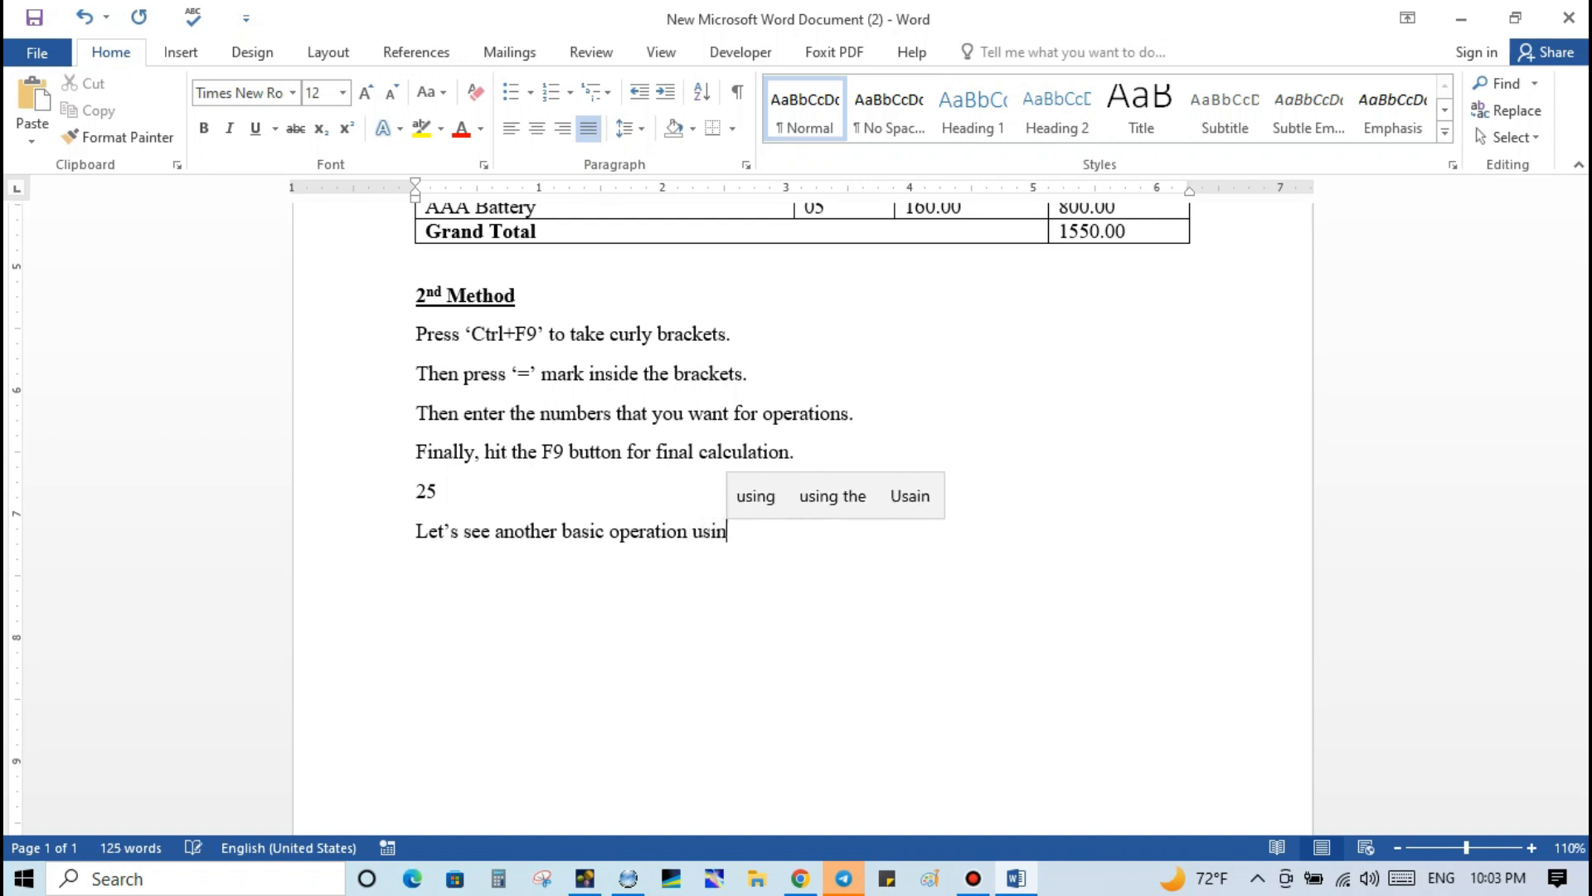
text(g this )
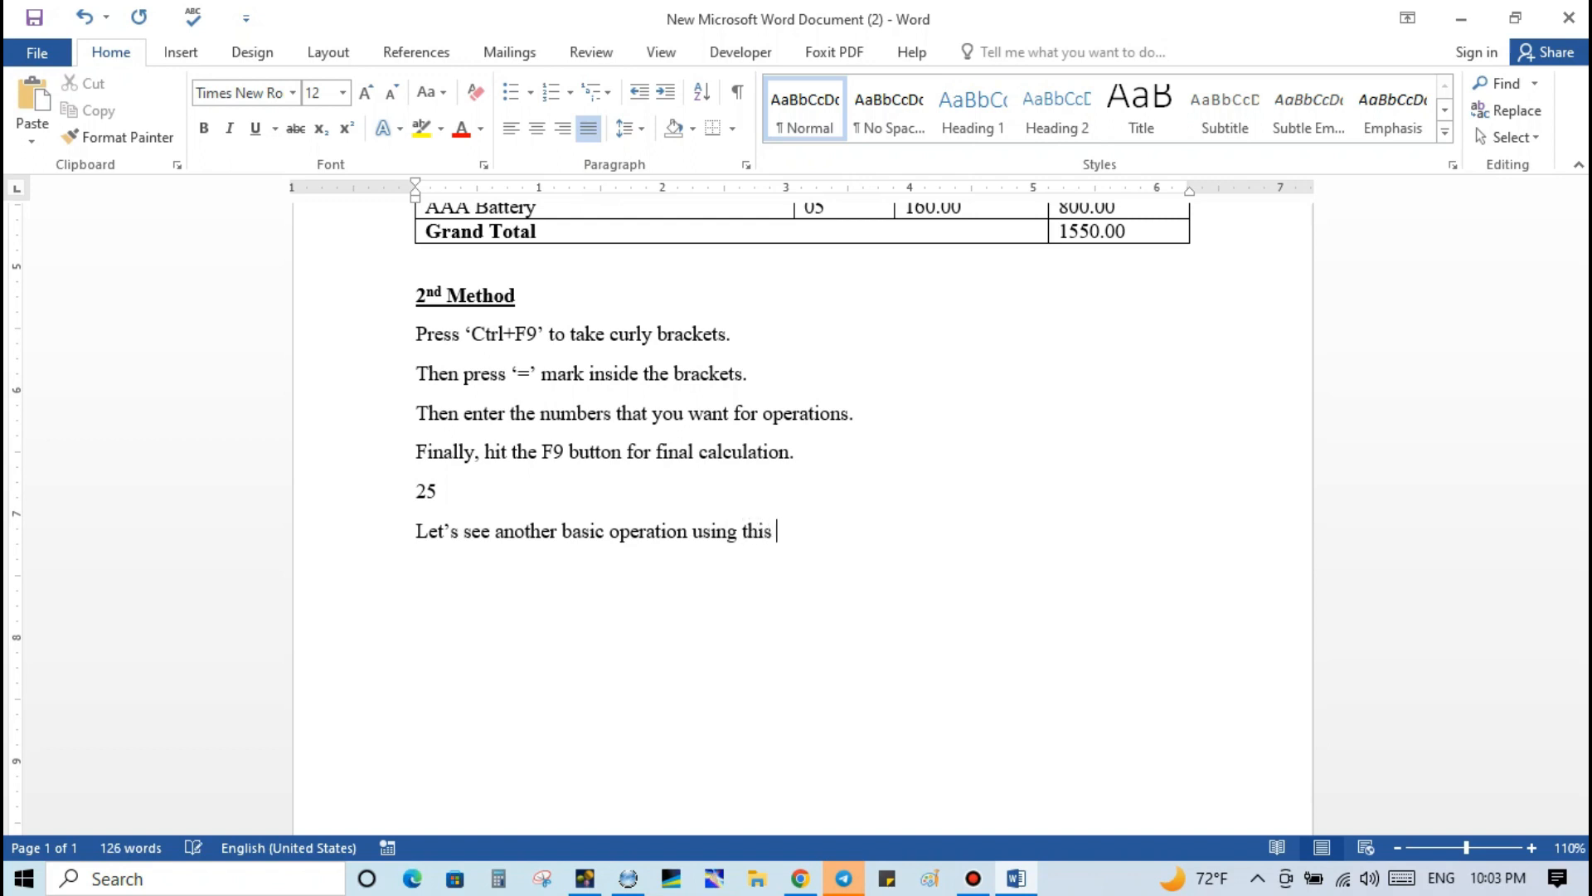
text(meth)
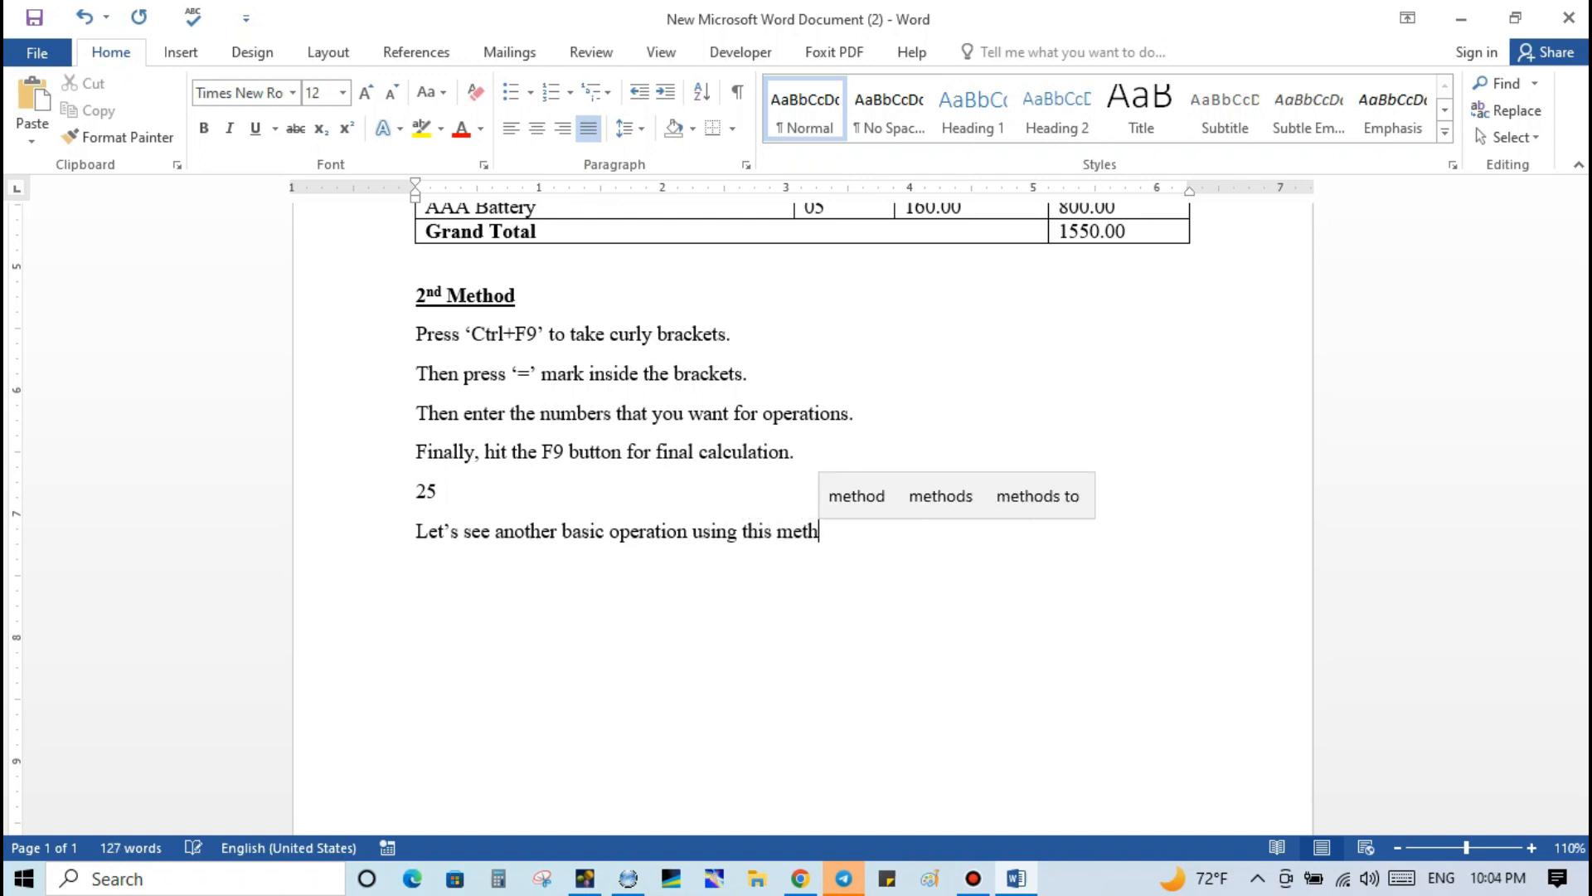
text(od.)
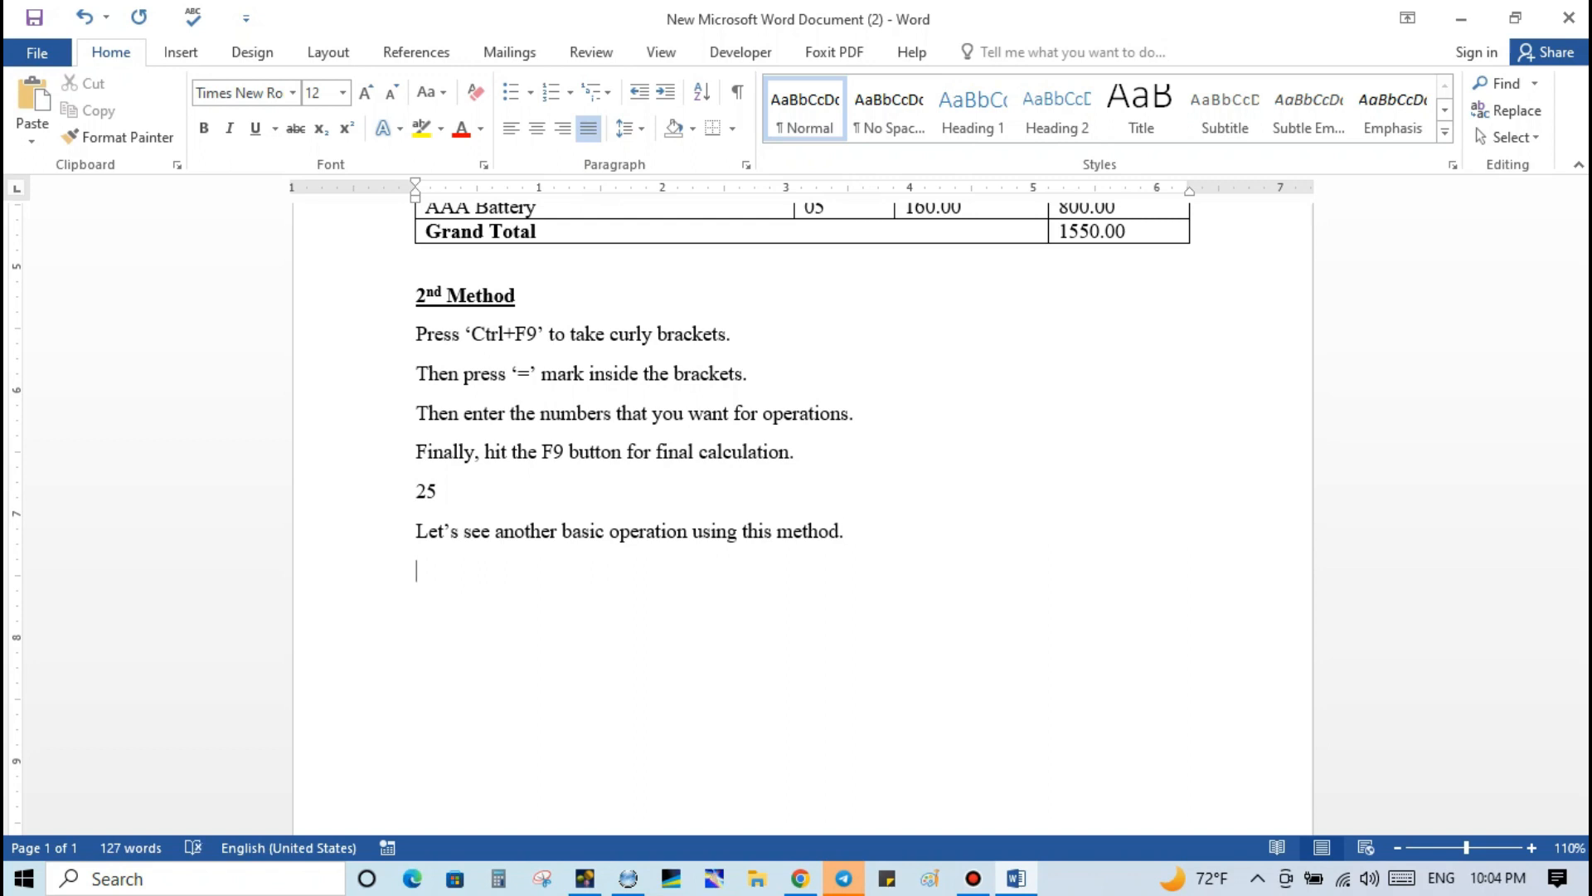
key(Return)
Insert a field containing =45+56 on the new line and update it to calculate the sum.
key(ctrl+F9)
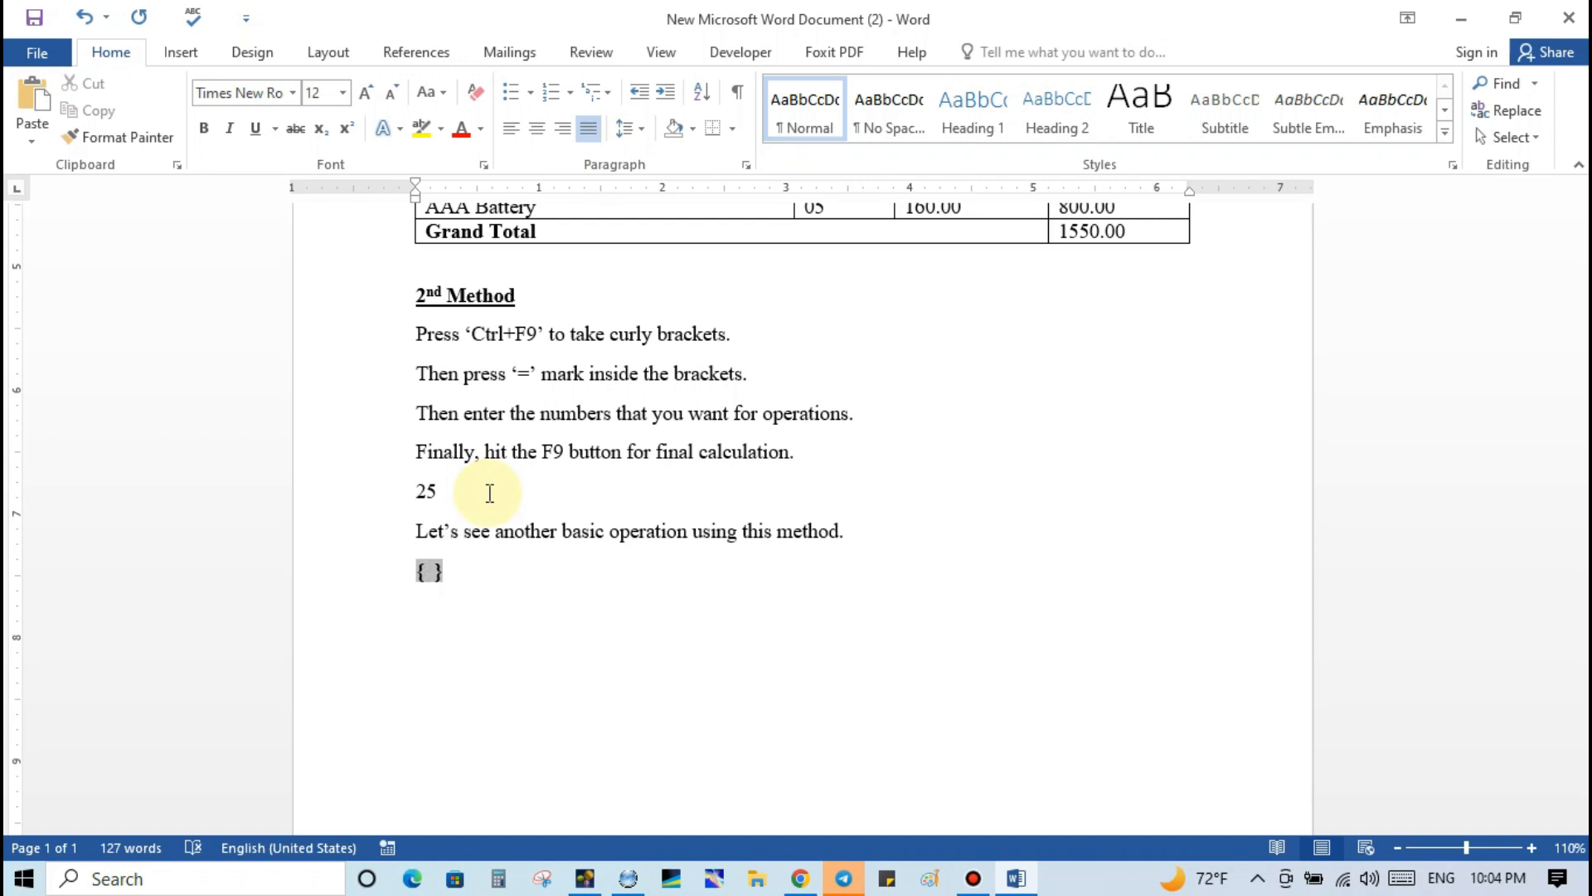
text(=45 )
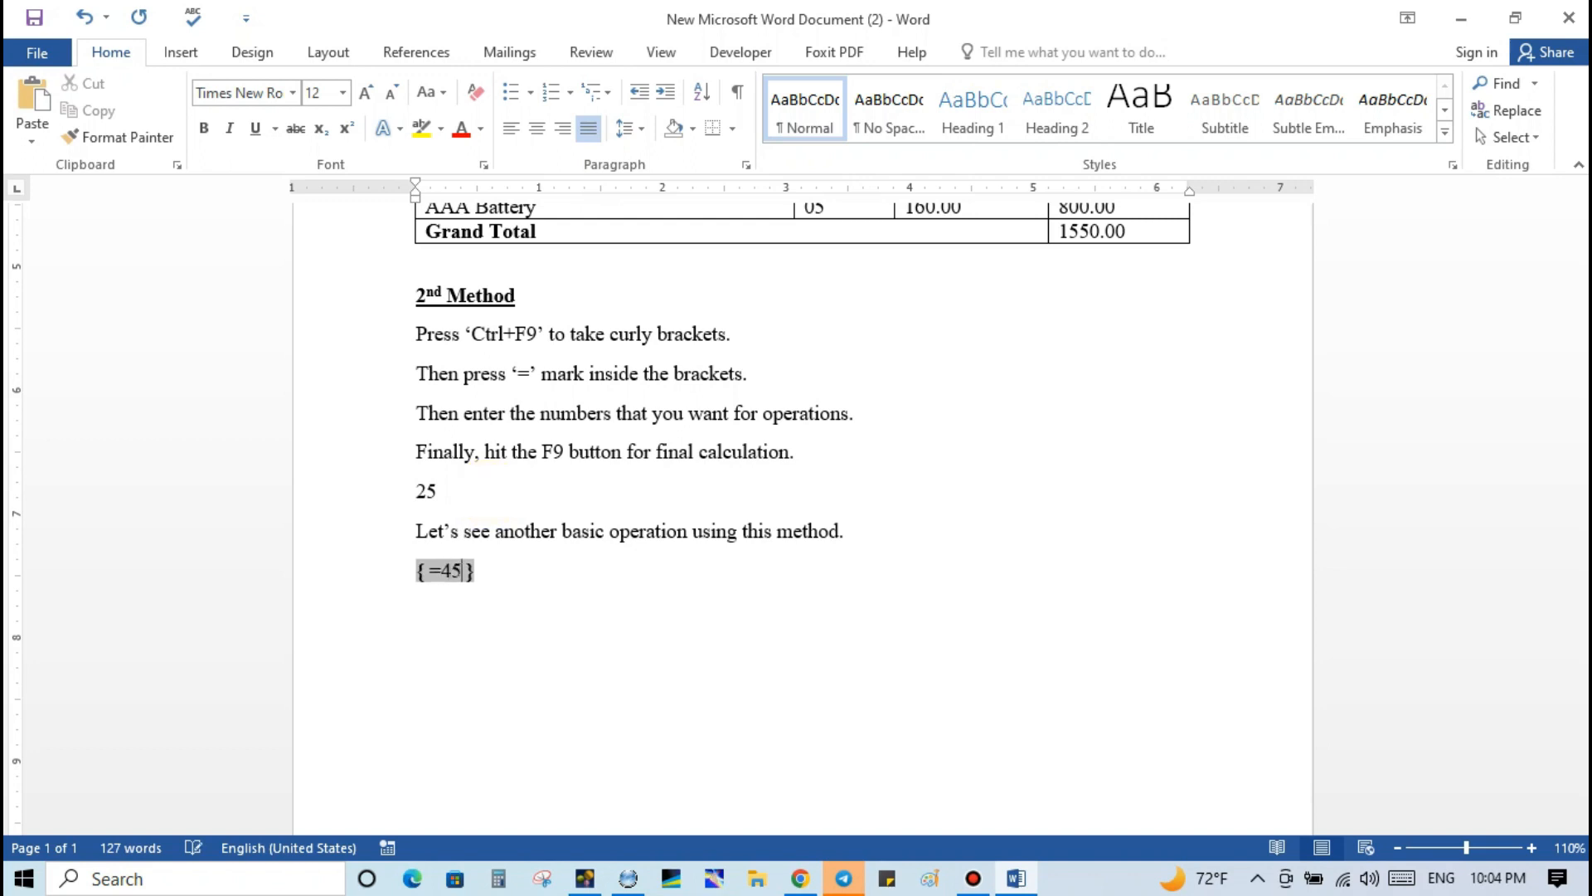
text(+56)
key(F9)
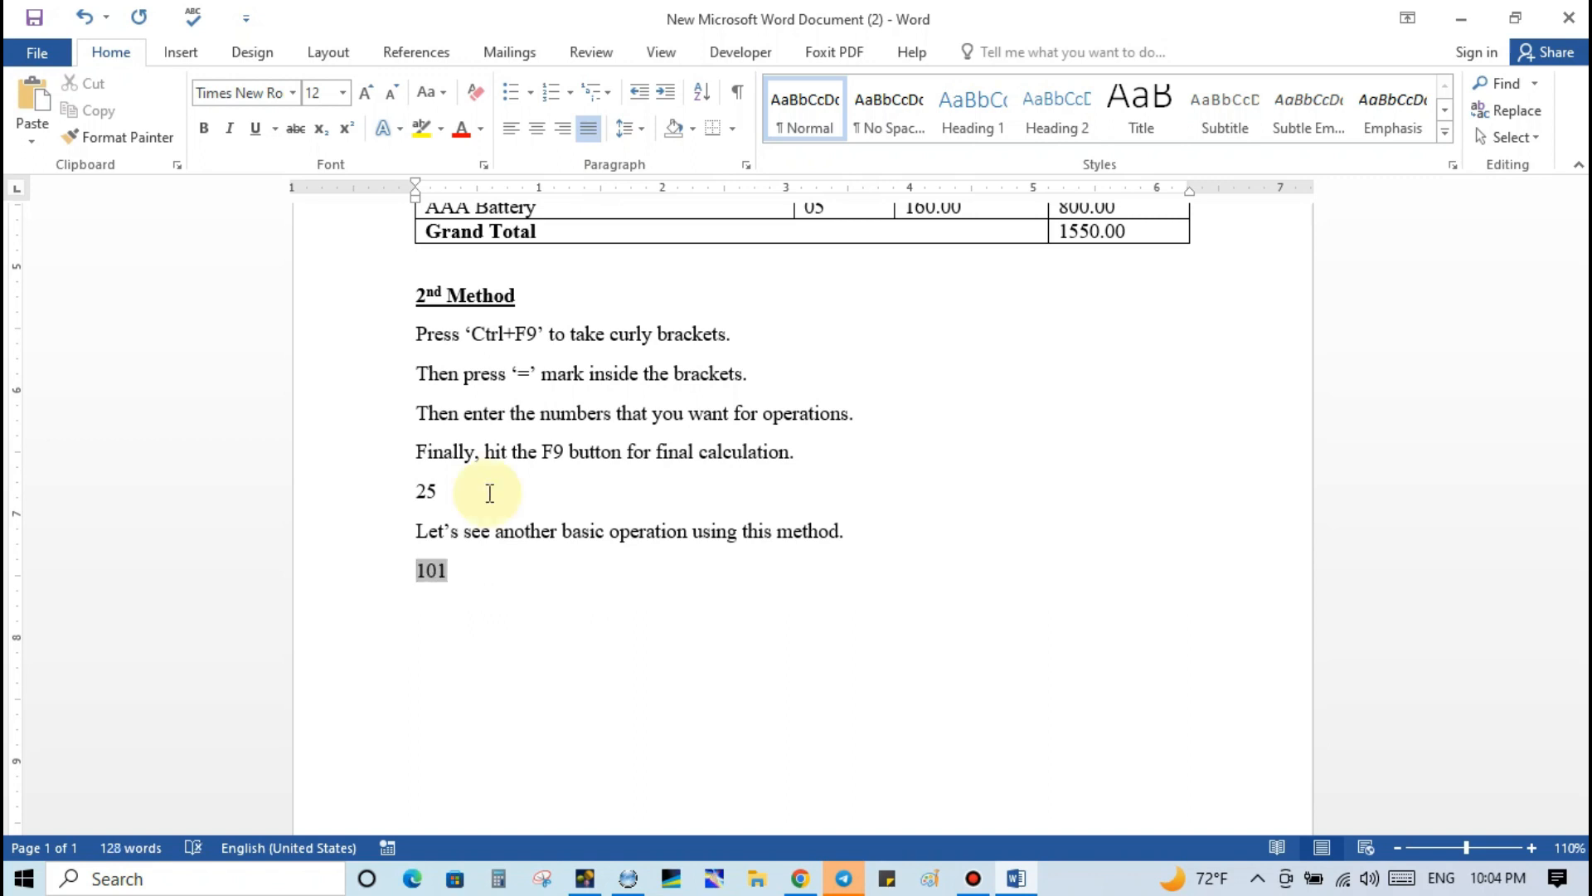
Insert a field containing =50/10 on a new line below the sum, calculate it, and start another line.
key(End)
key(ctrl+F9)
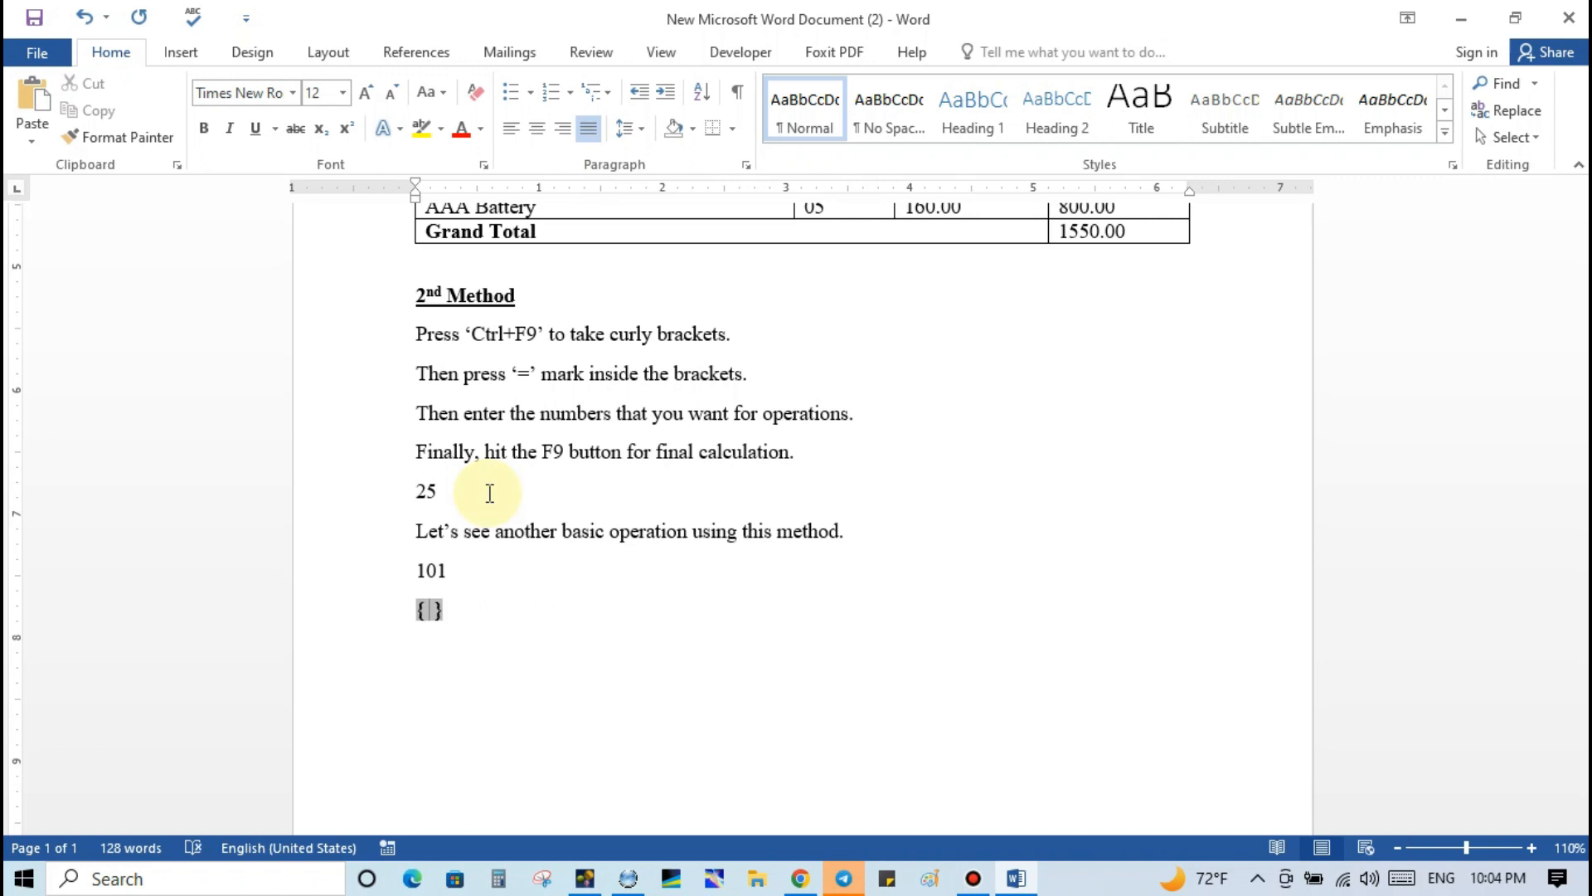
text(=50 )
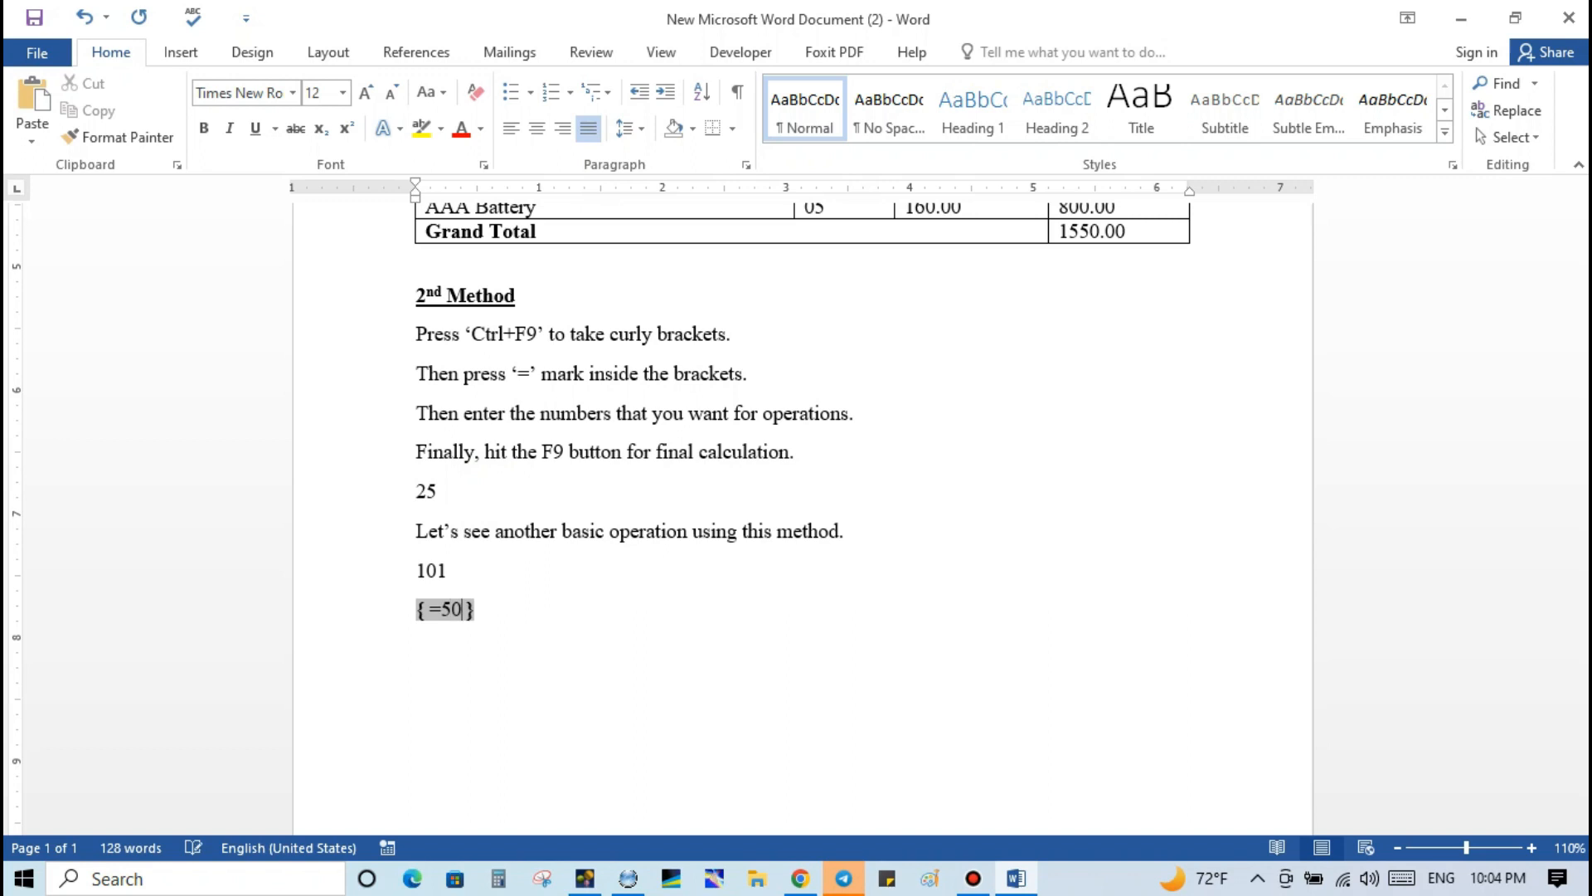
text(/10)
key(Return)
key(BackSpace)
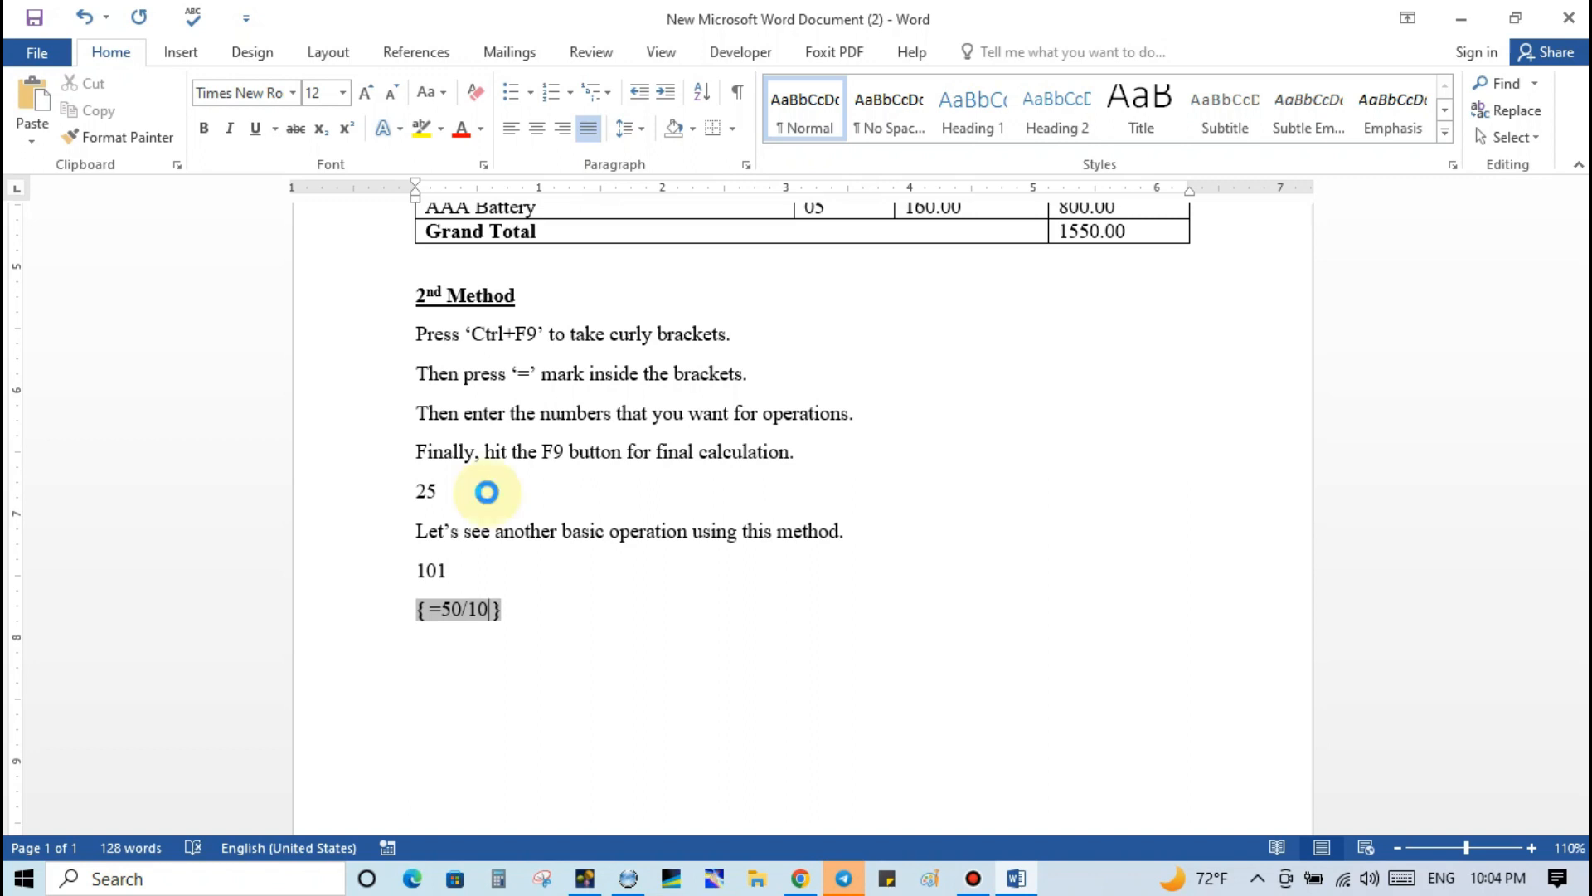
key(F9)
click(456, 616)
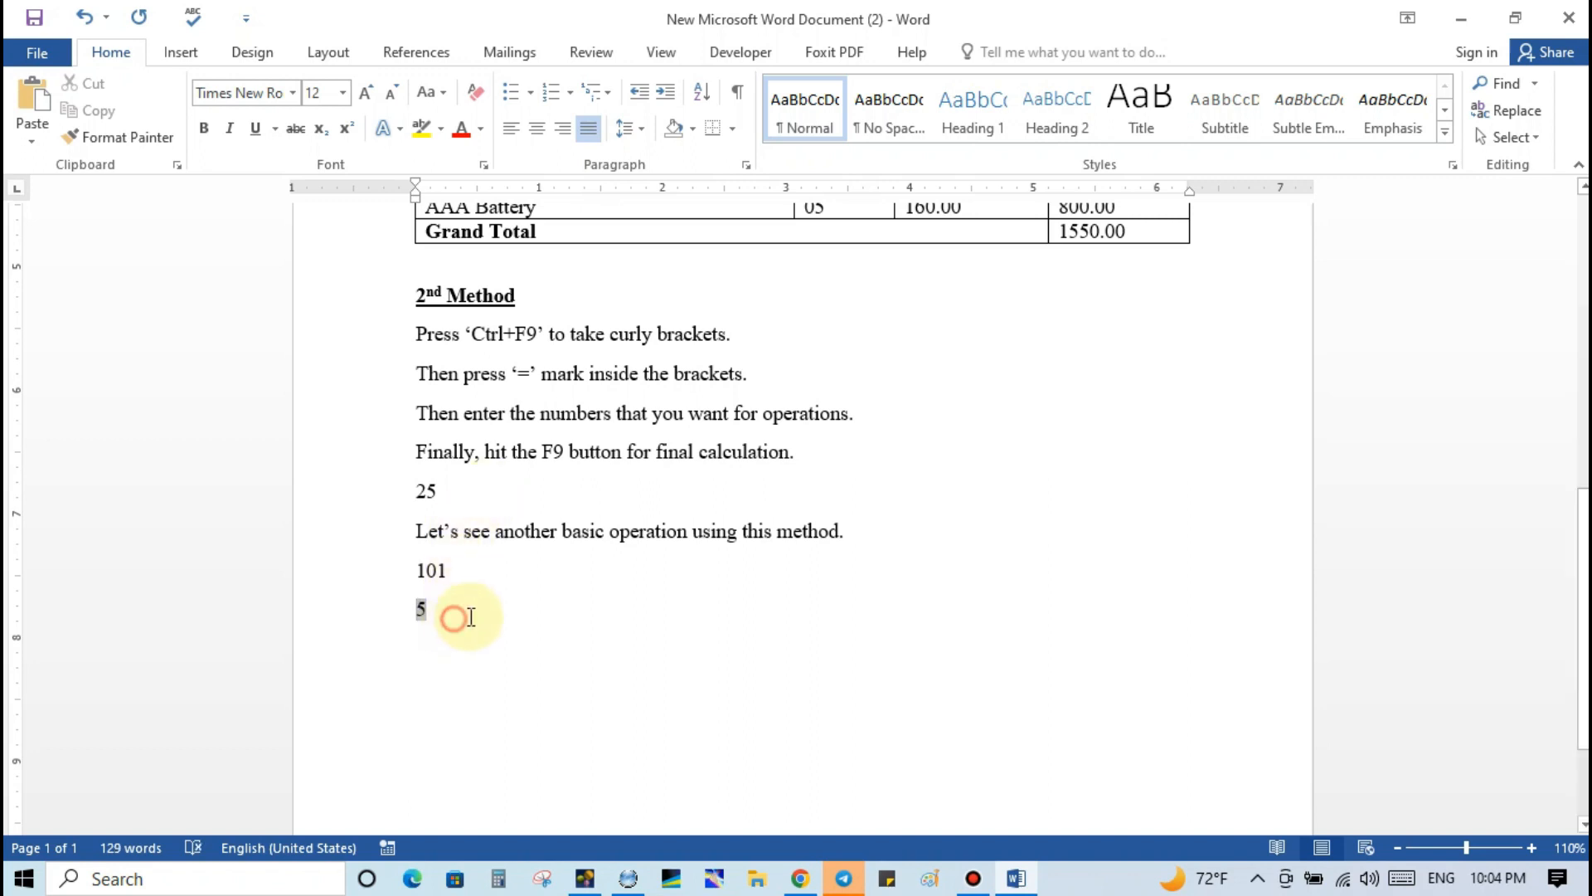
key(Return)
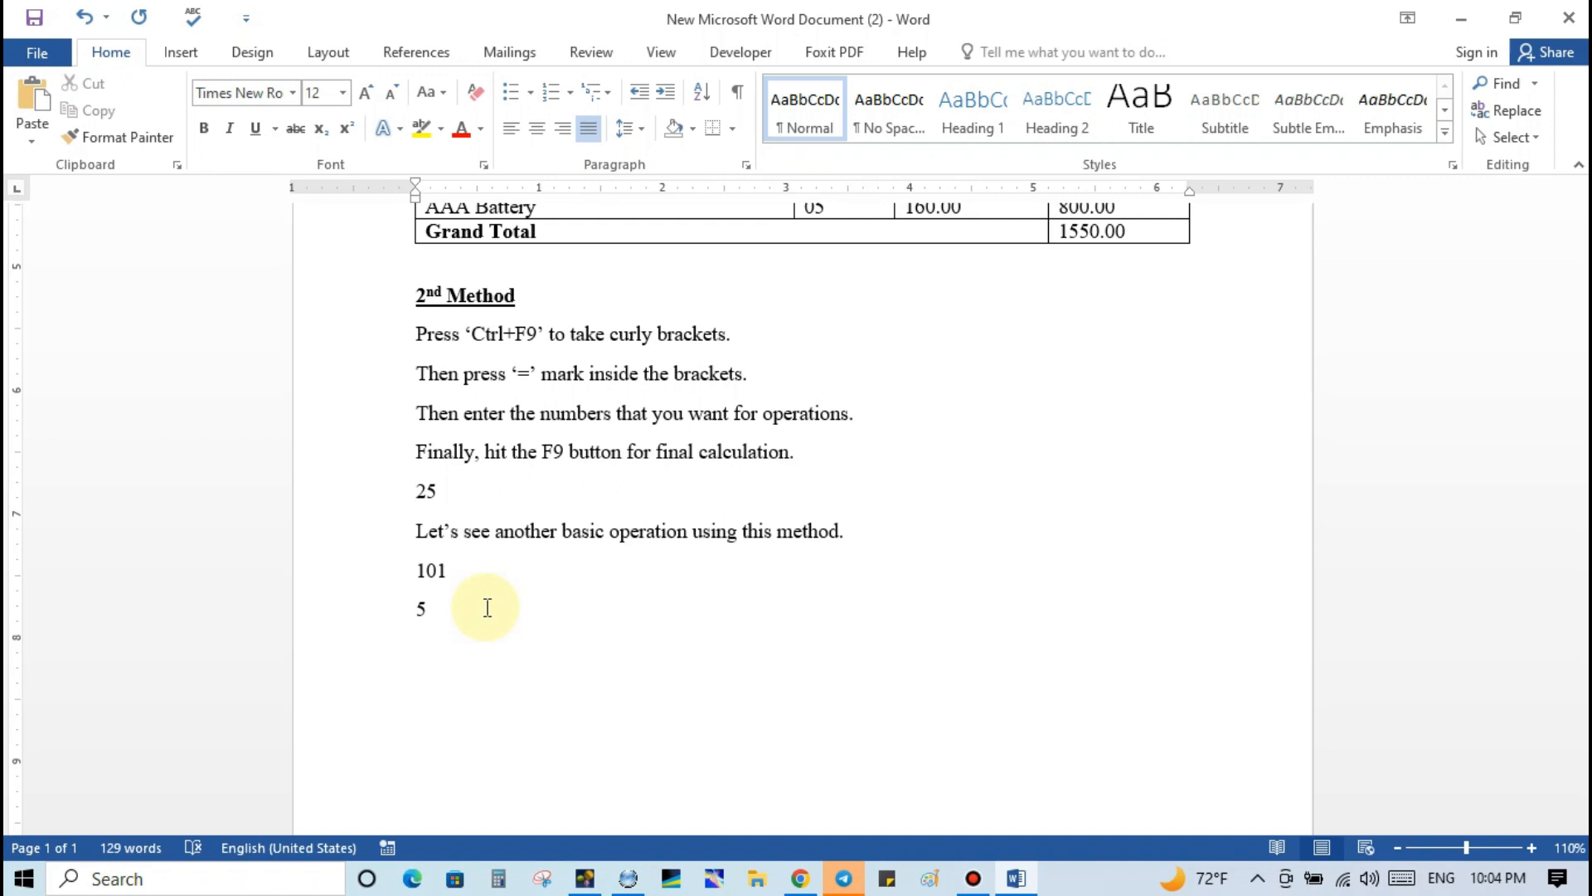
Insert a field containing =45*89 on the empty line below the division result, update it to calculate the product, and start another line.
key(ctrl+F9)
text(45)
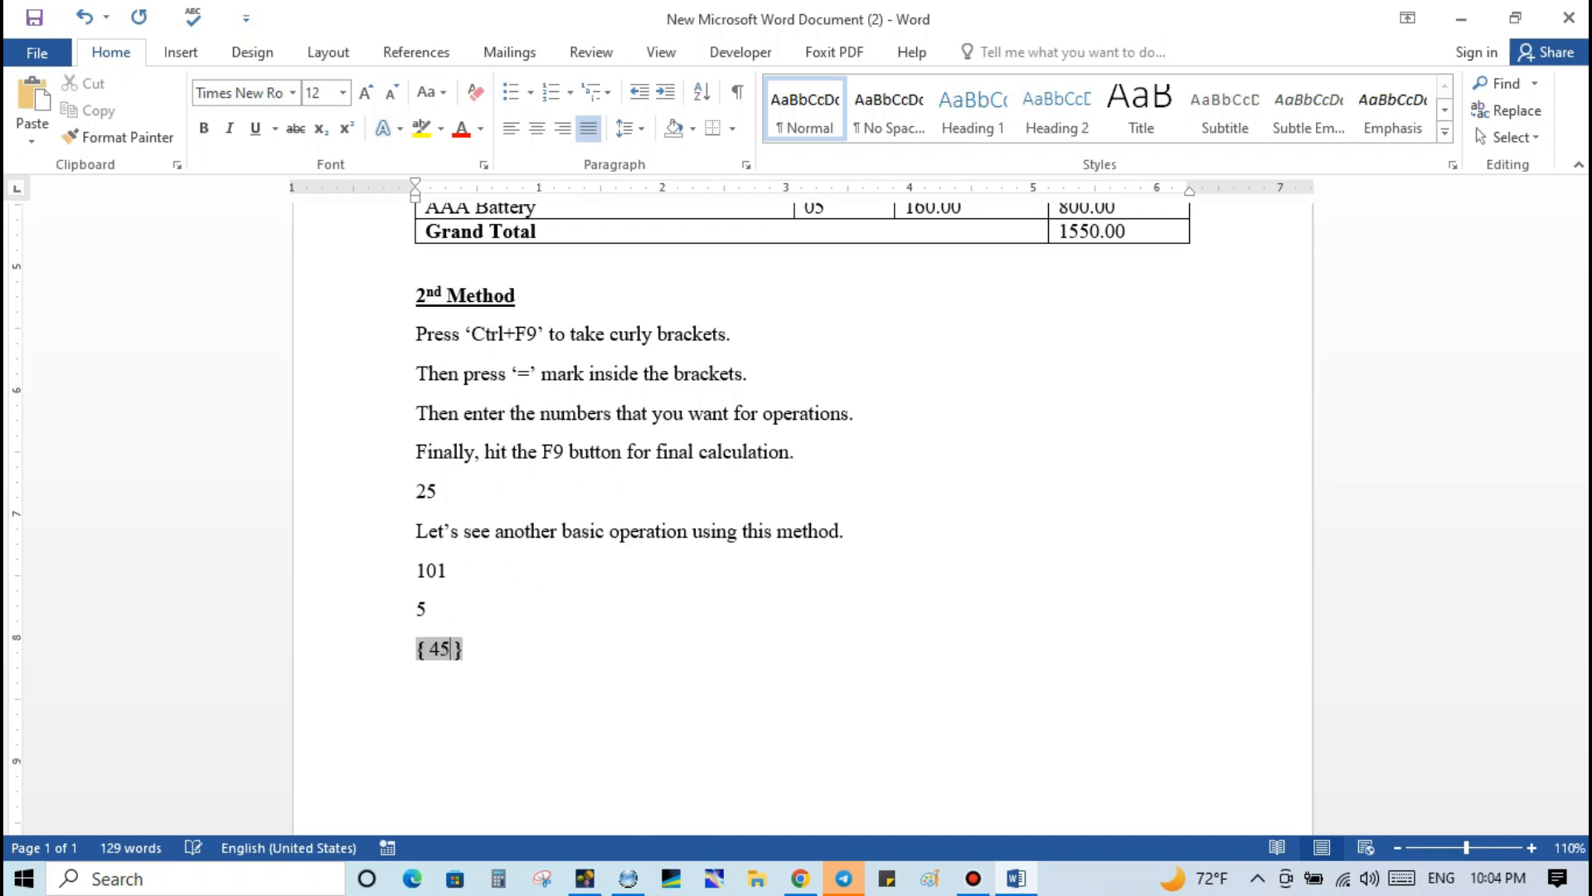
key(BackSpace)
key(BackSpace)
text(=45*89)
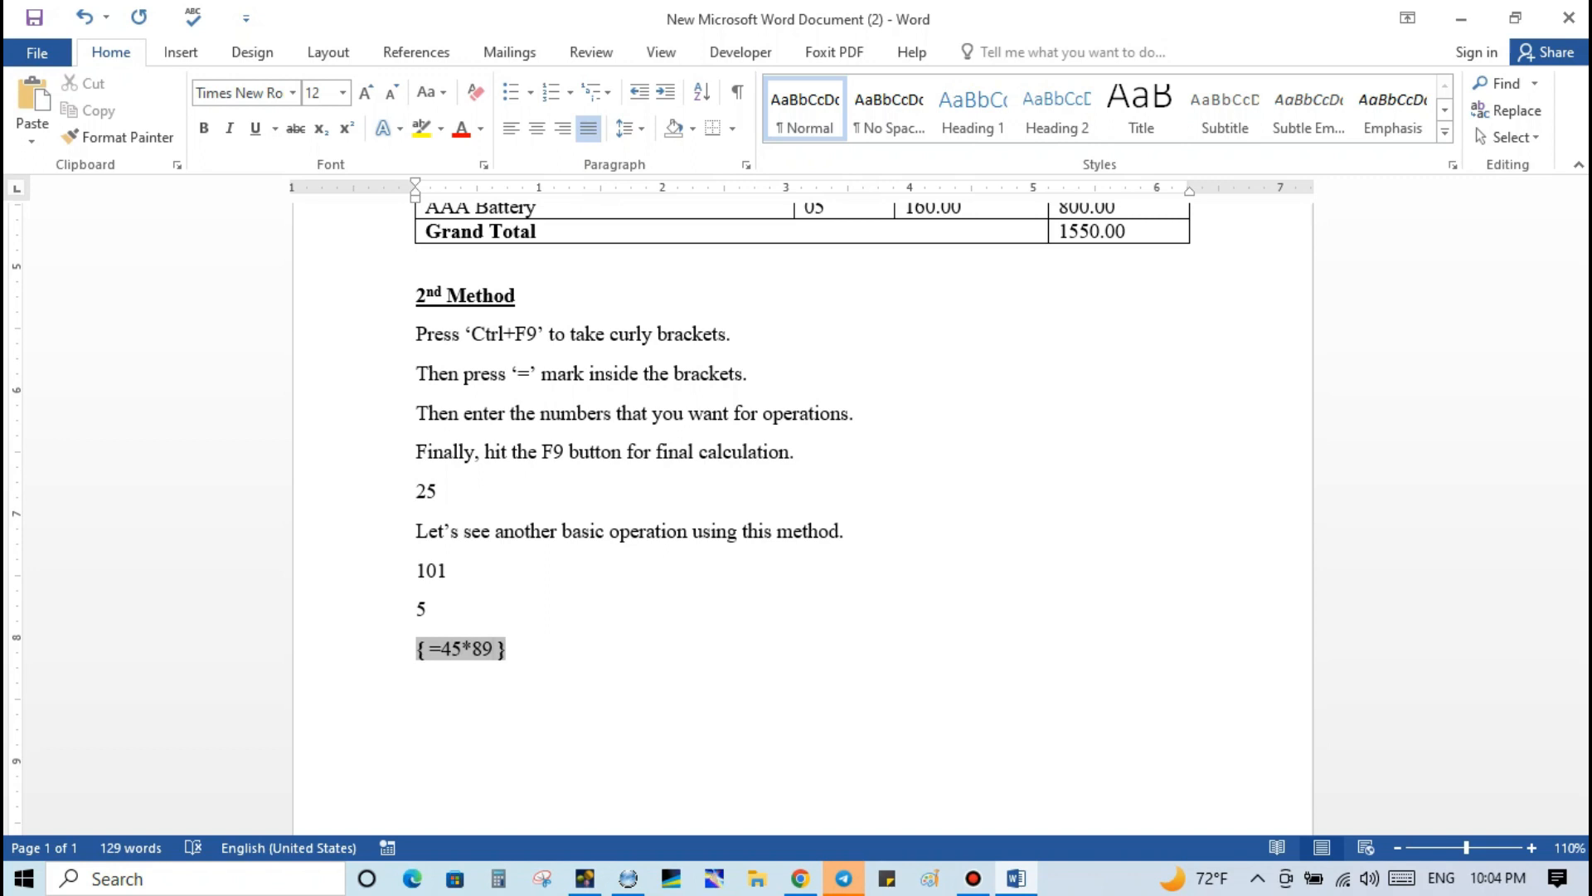
key(F9)
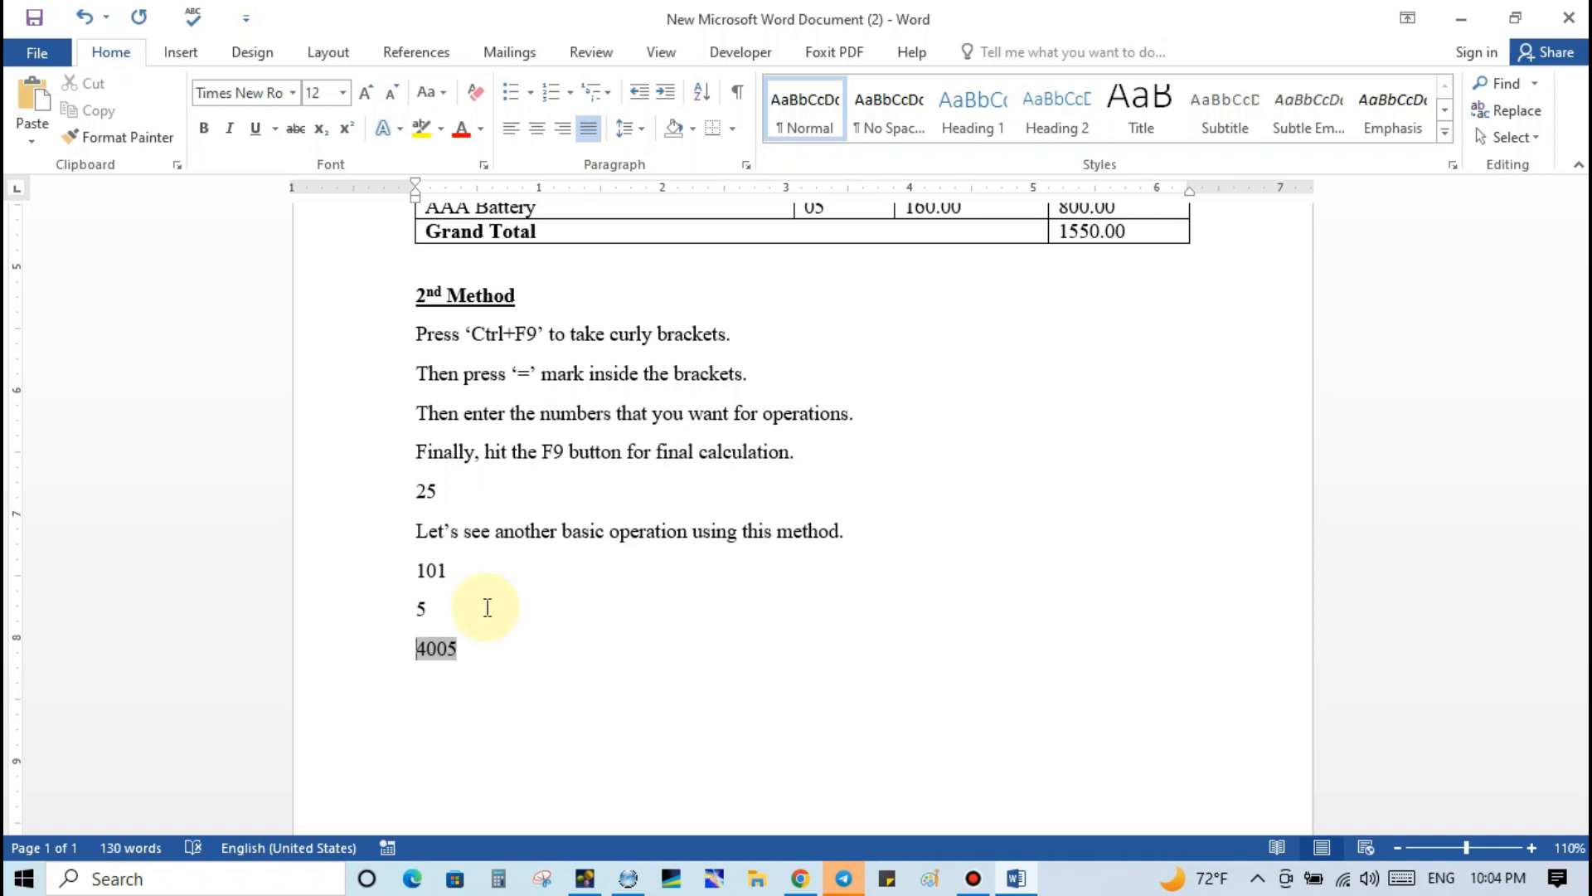
click(501, 647)
key(Return)
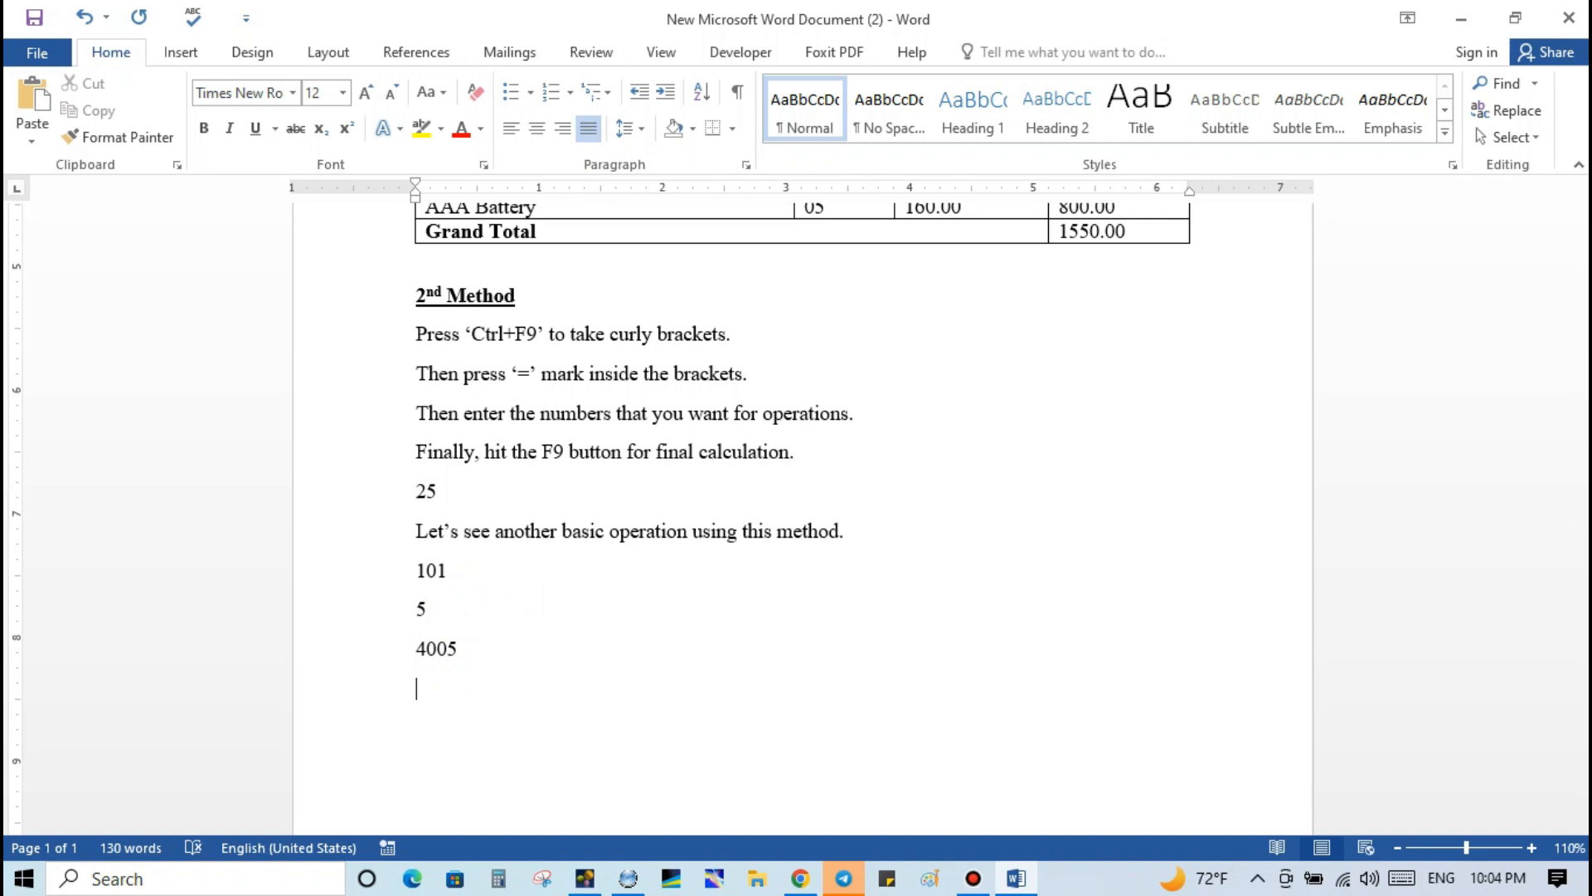
Write "I think you learnt very well. If you have learnt a new thing, subscribe to my channel." on the line below the product.
text(I think yo)
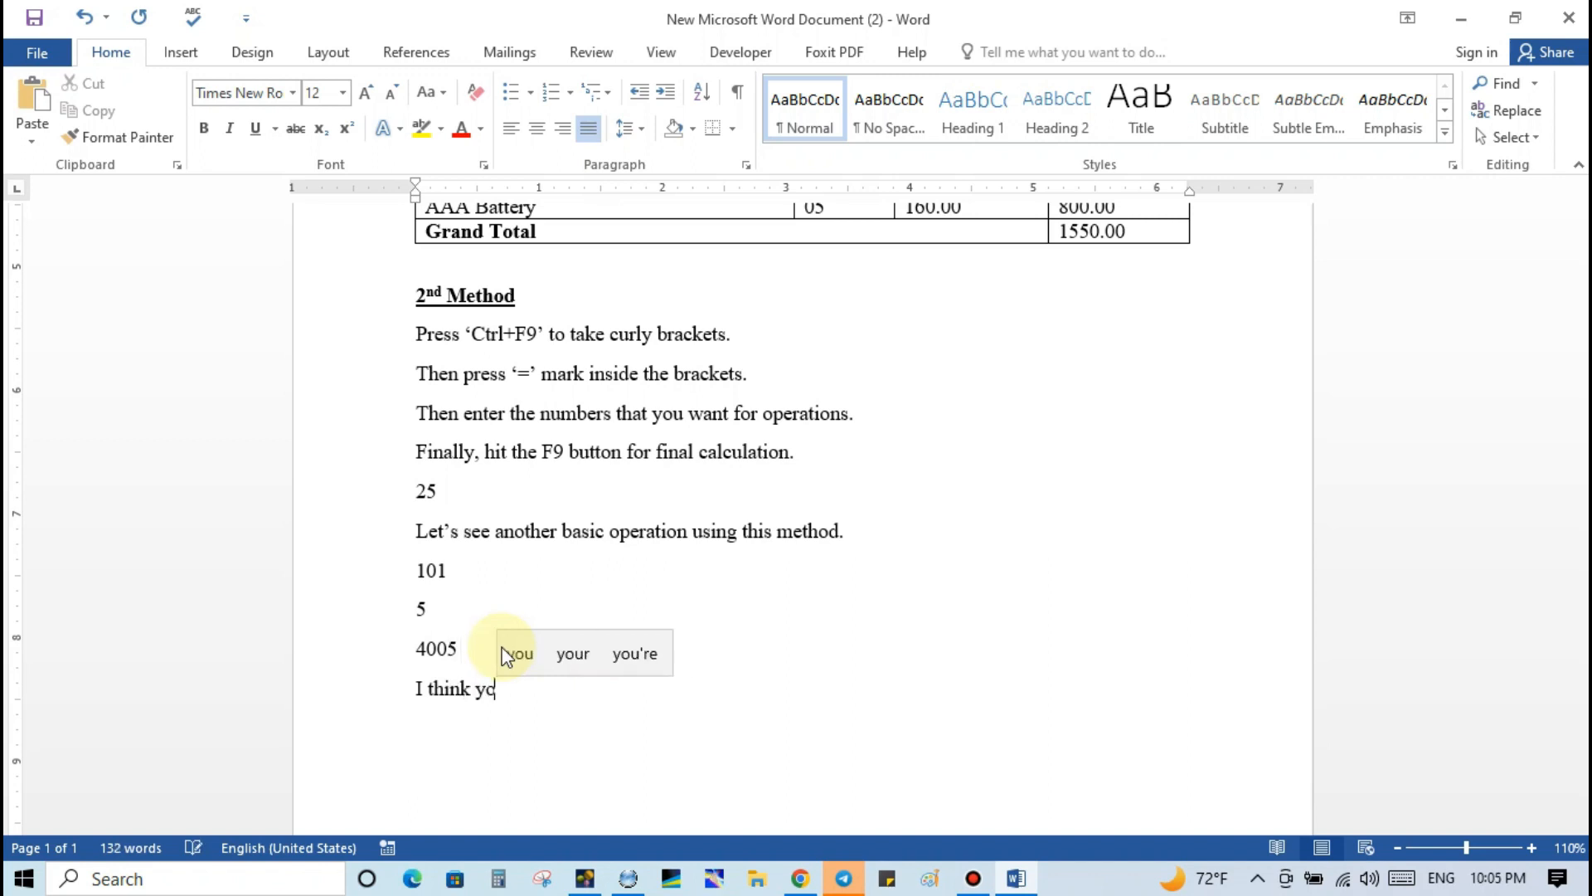
text(u )
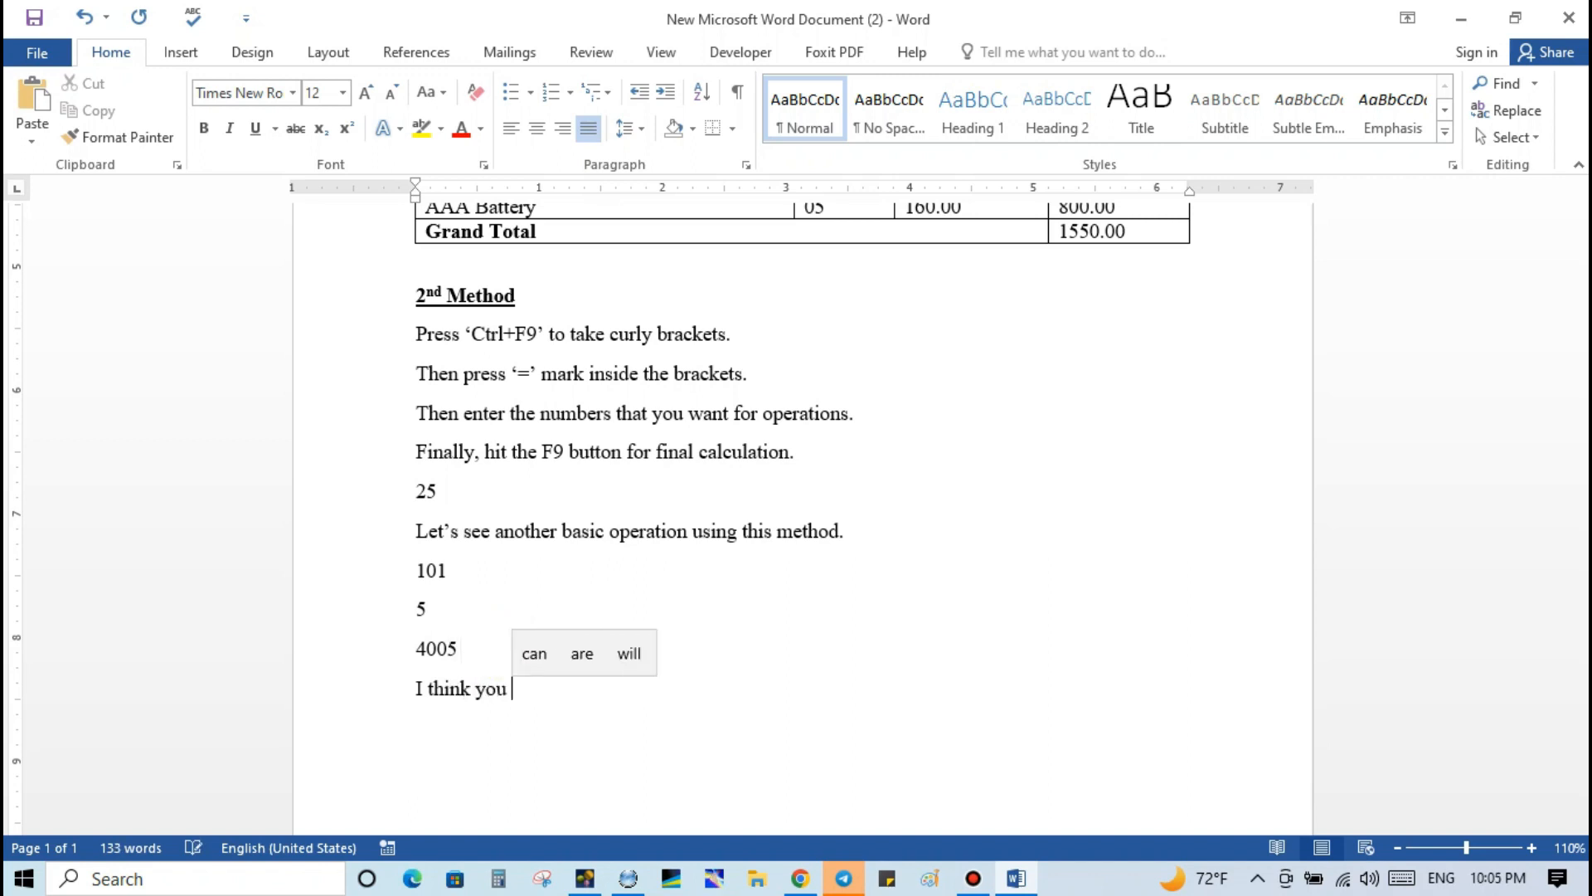
text(learnt )
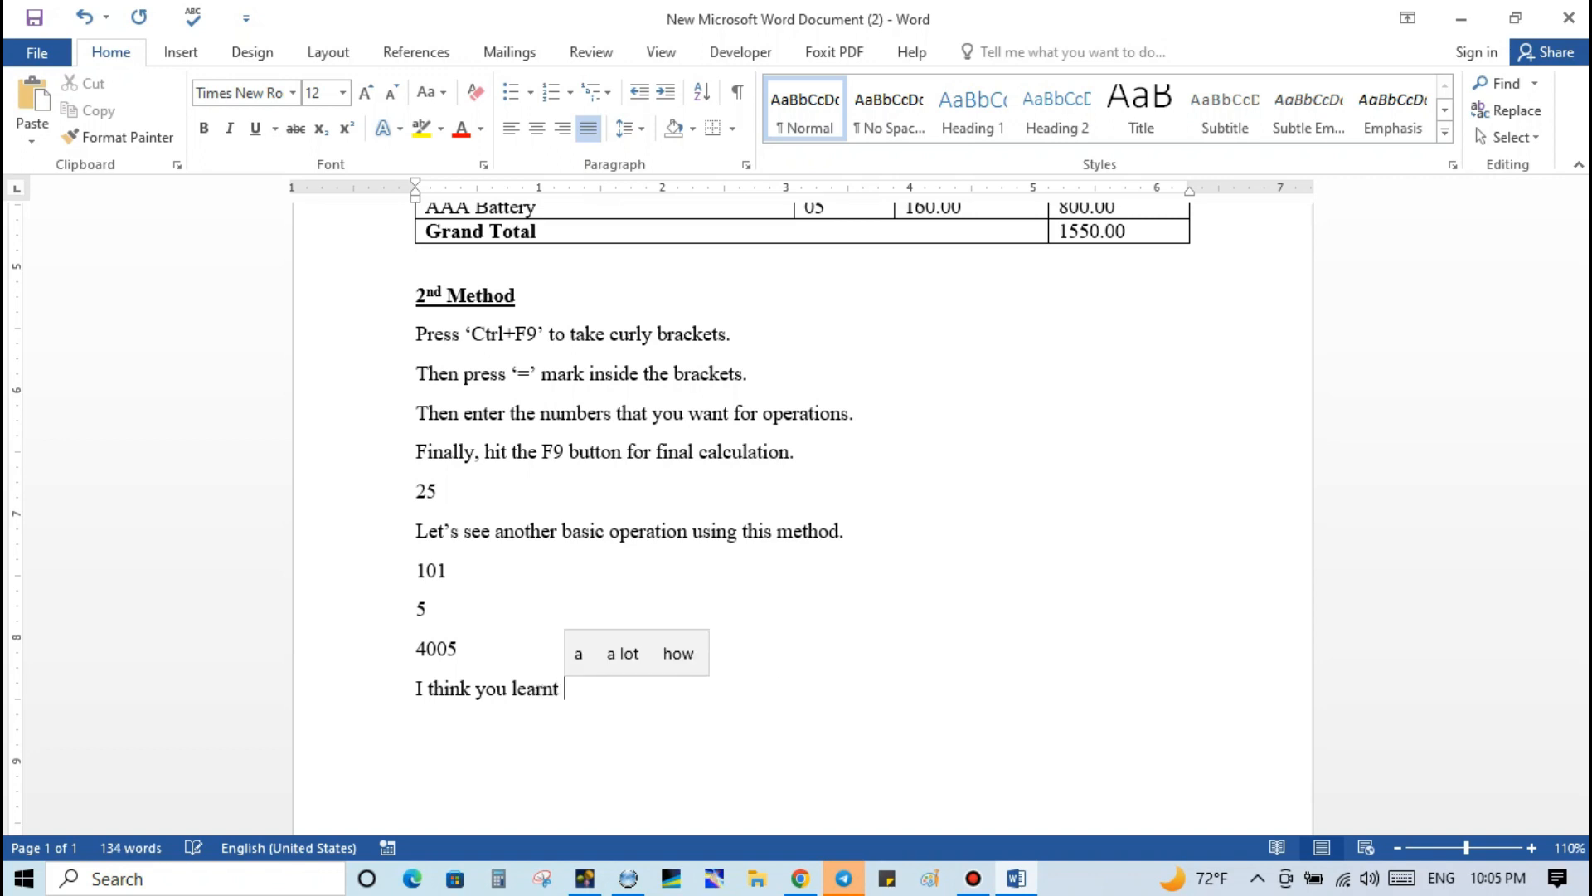
text(very we)
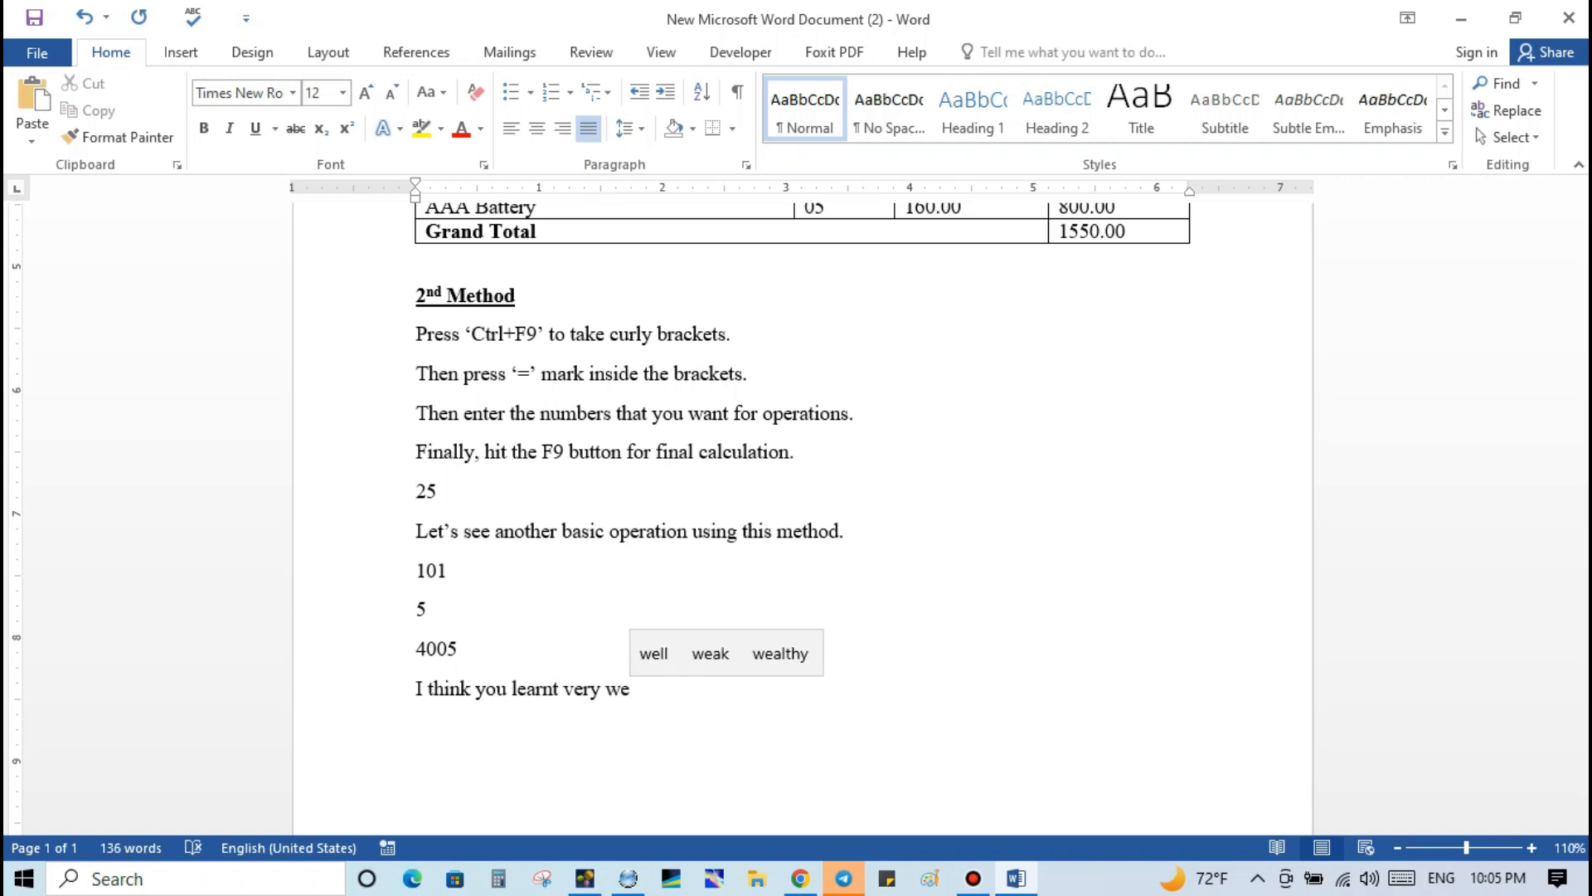
text(ll. If y)
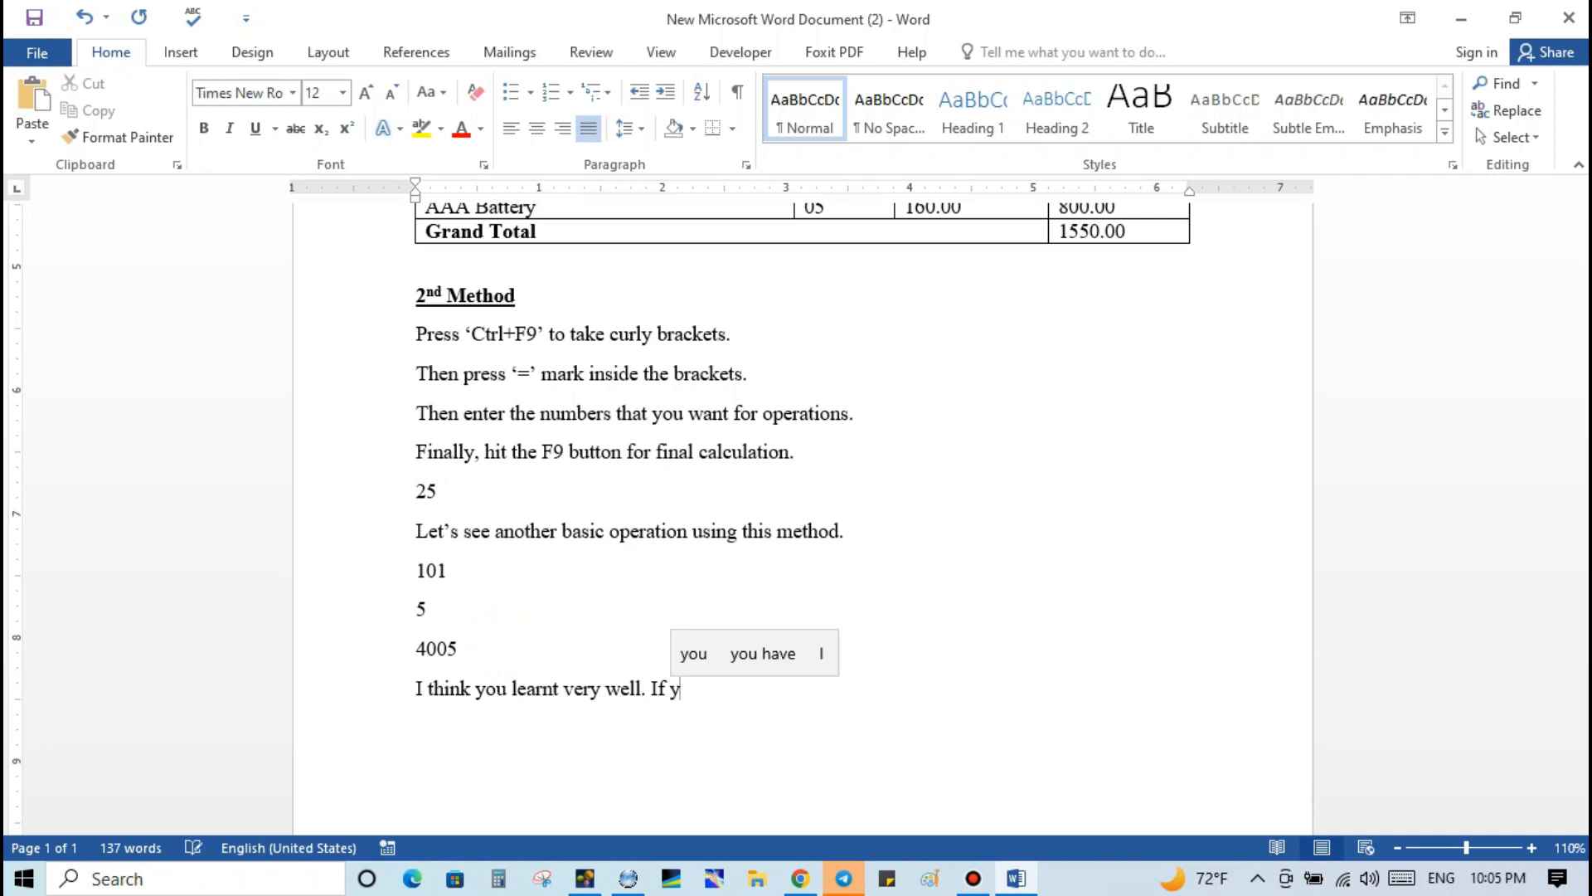
text(ou )
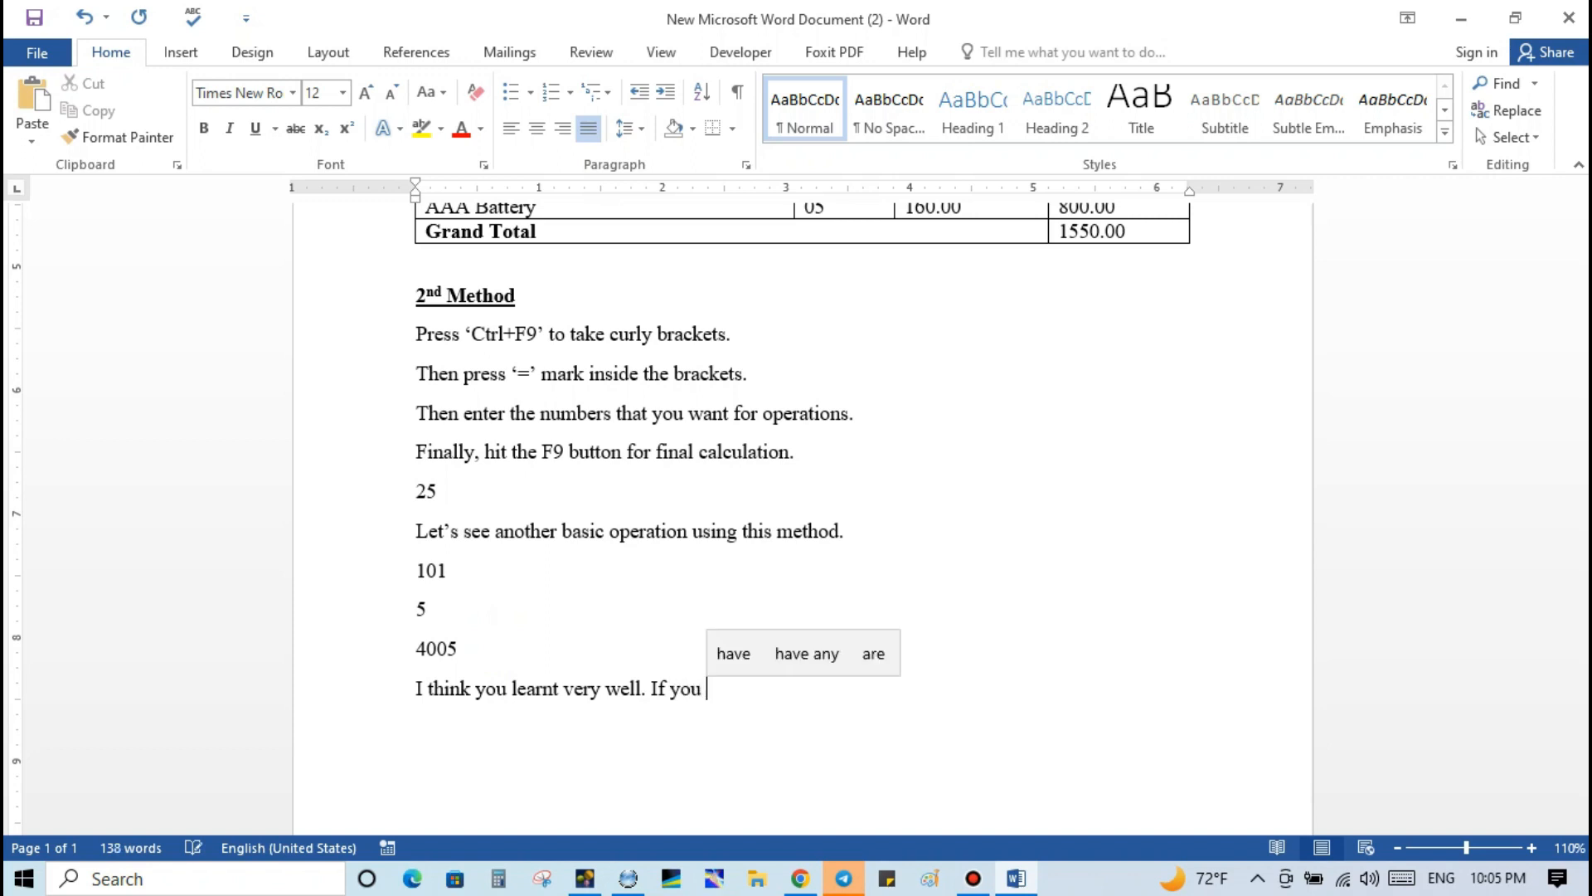
text(have )
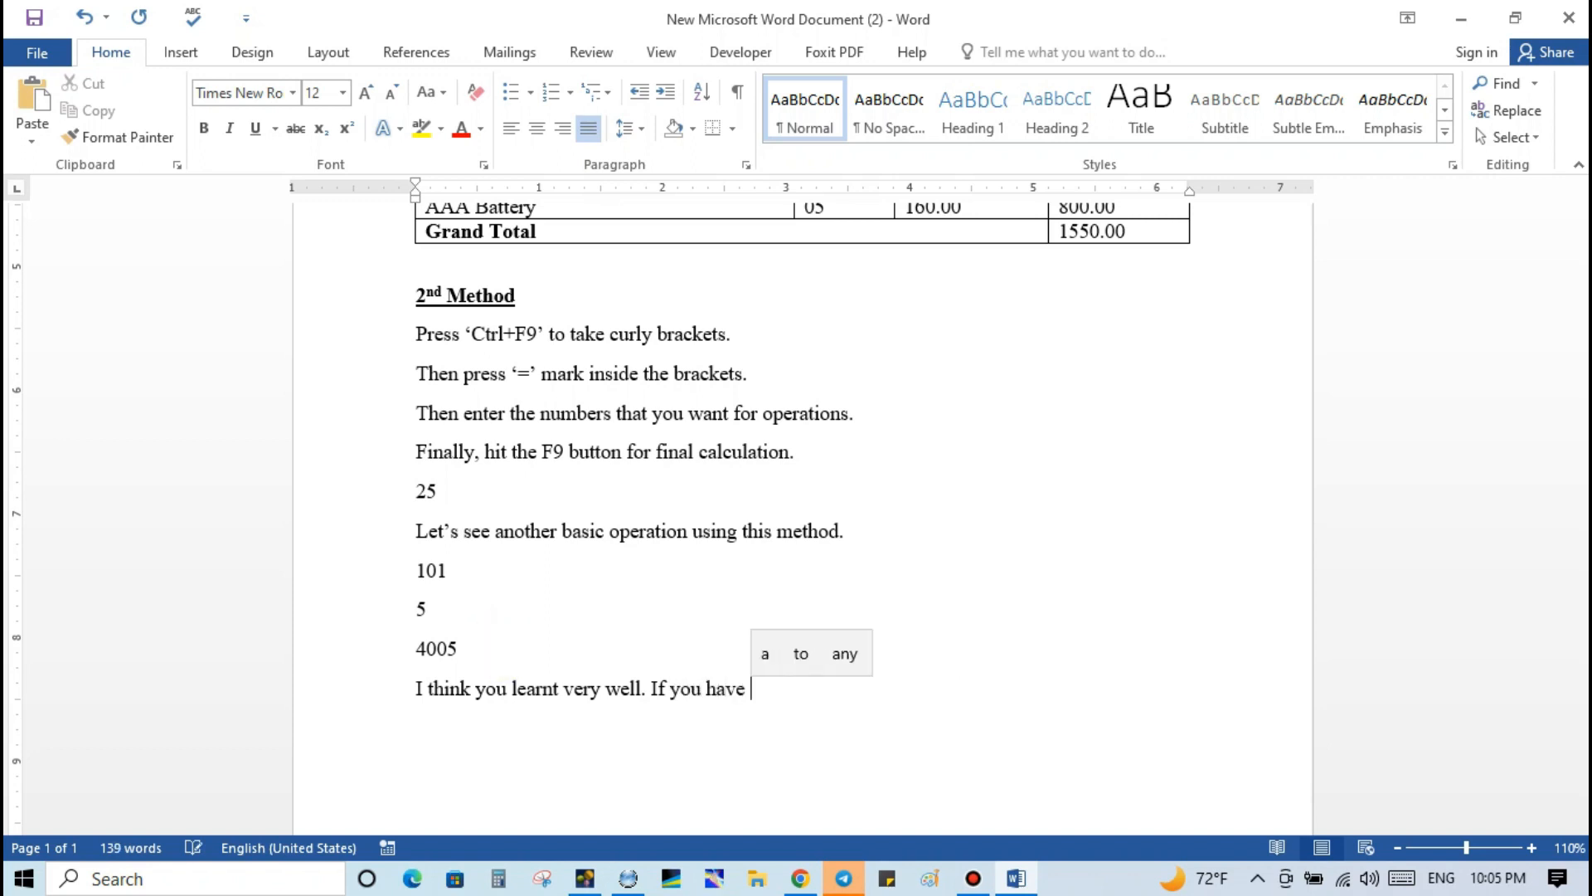
text(lear)
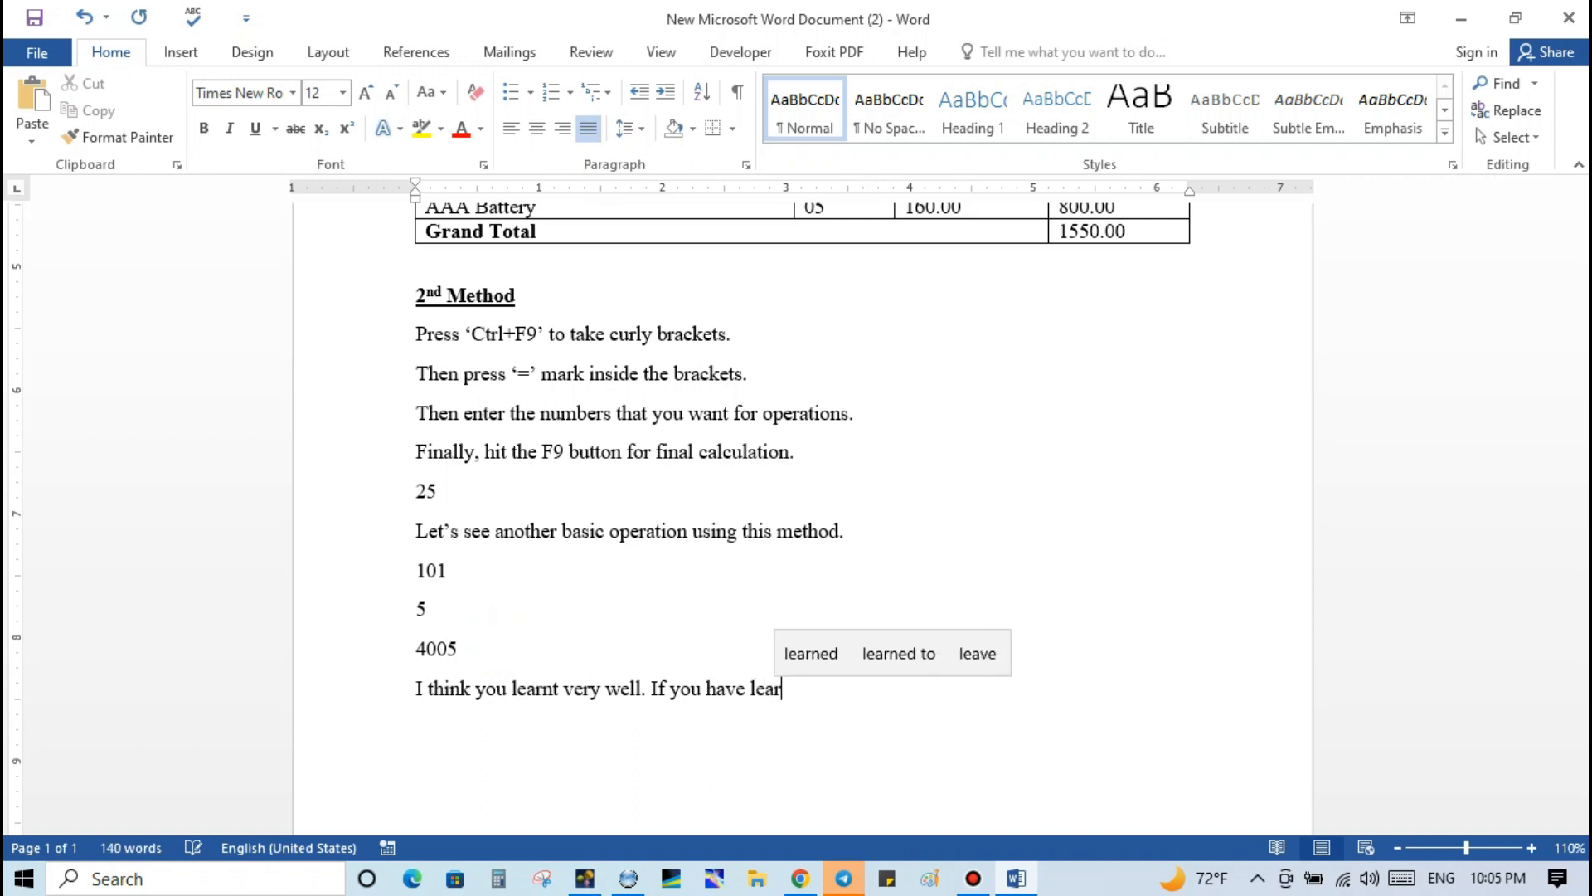
text(nt)
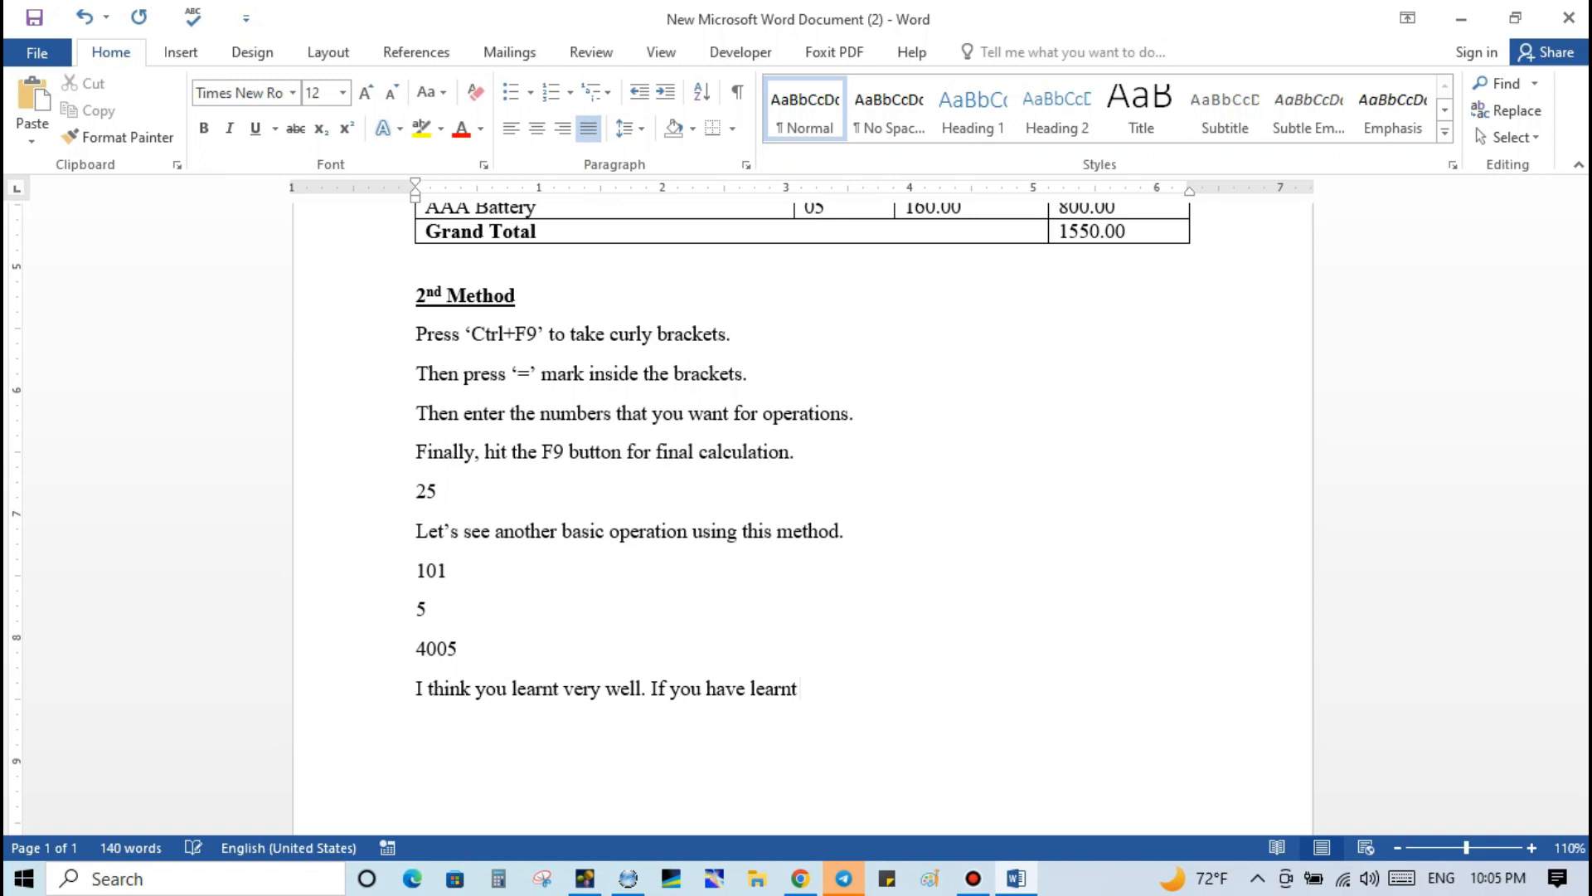
text( a new)
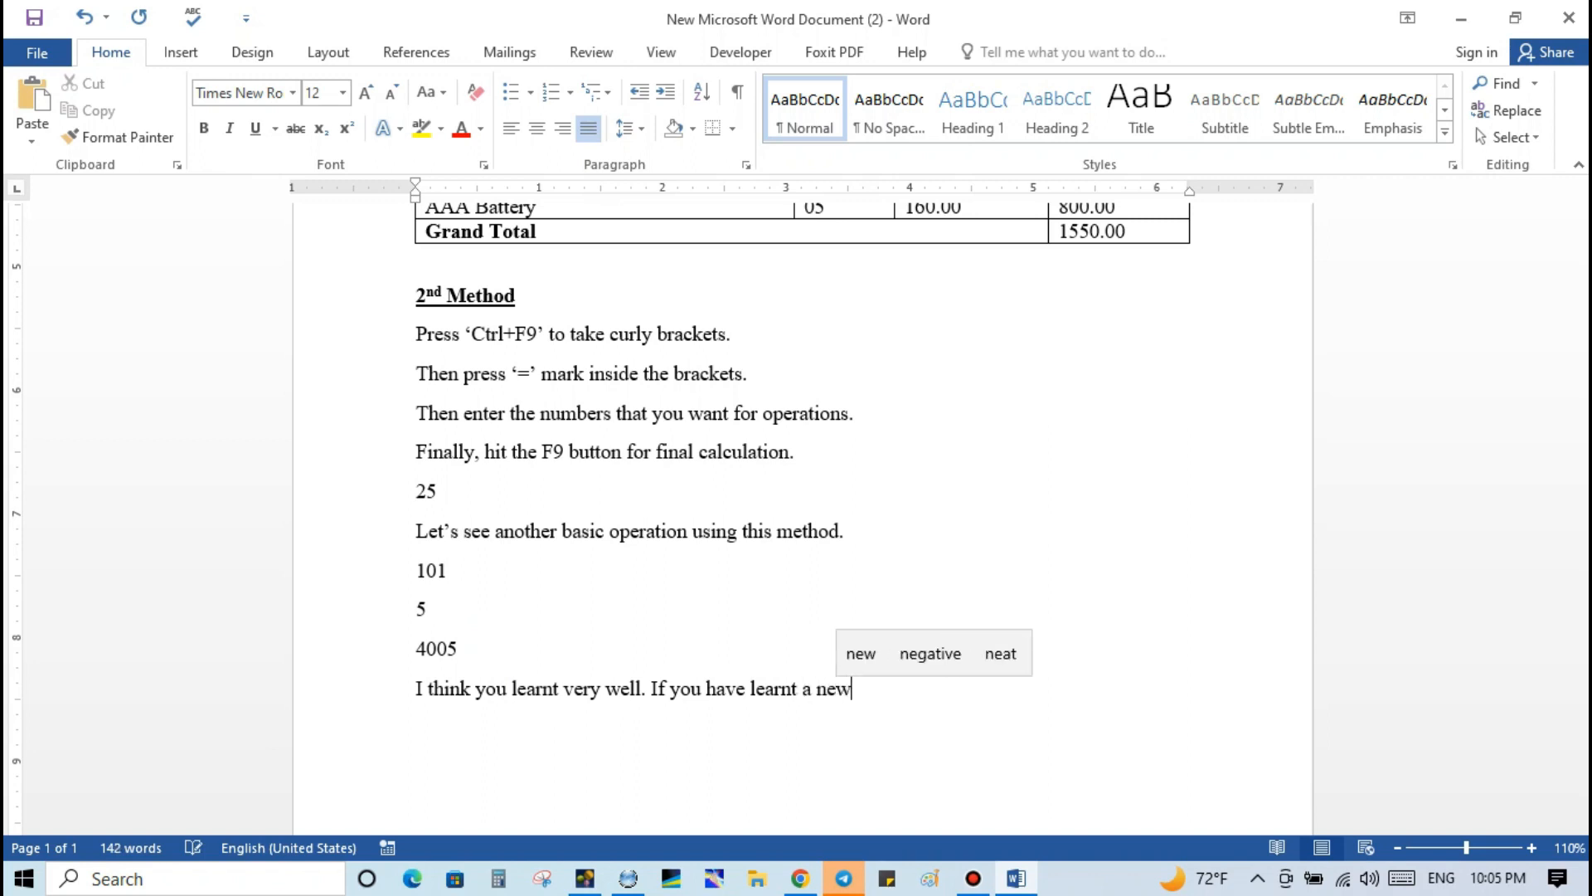
text( thin)
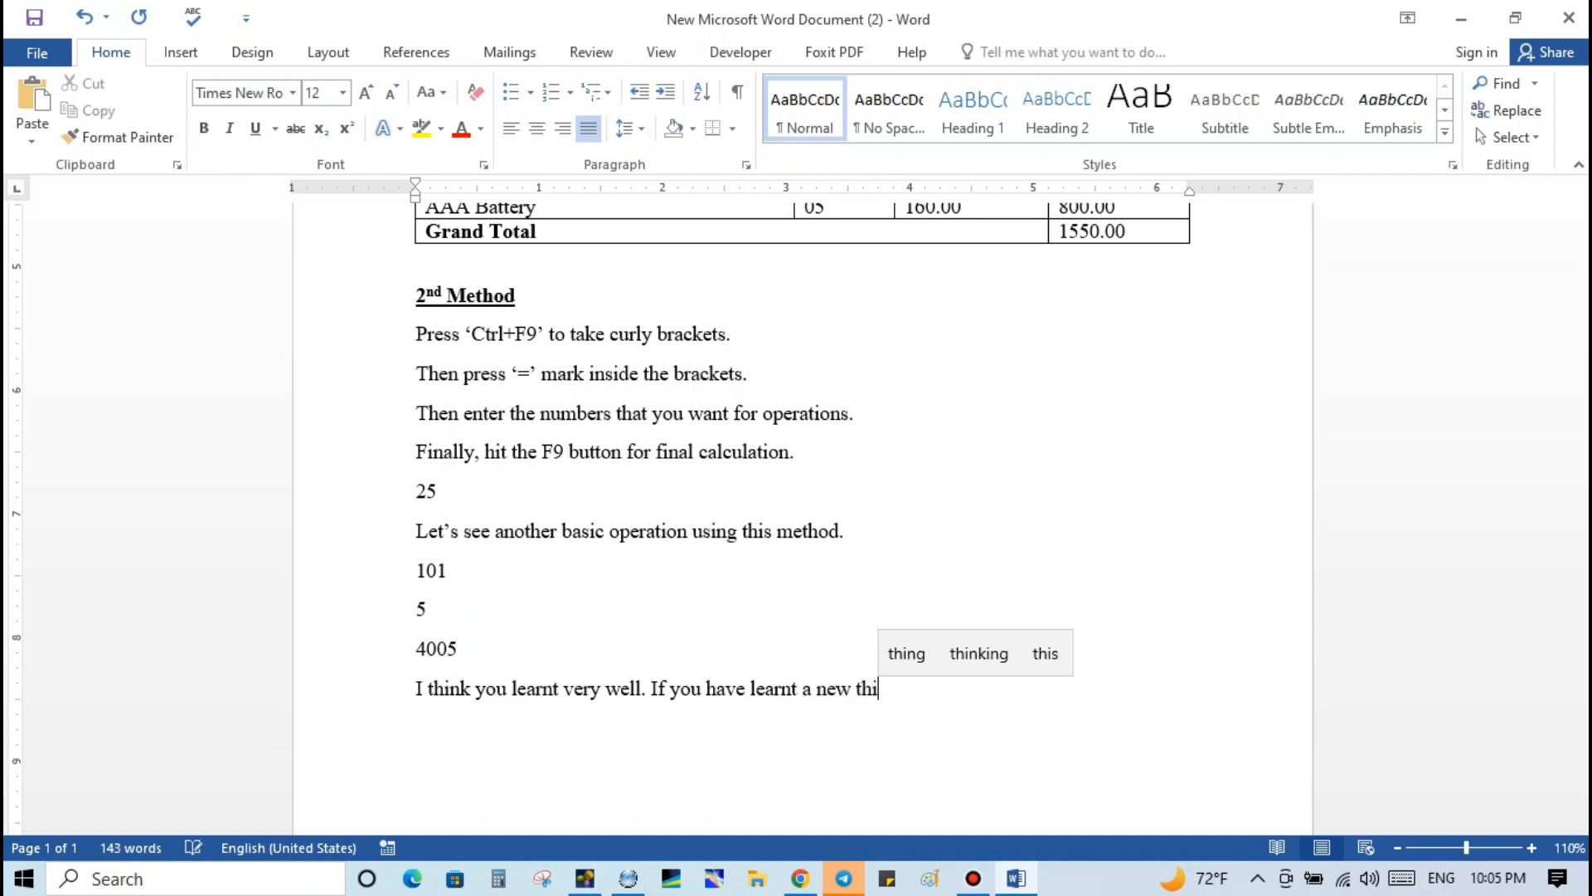
text(g)
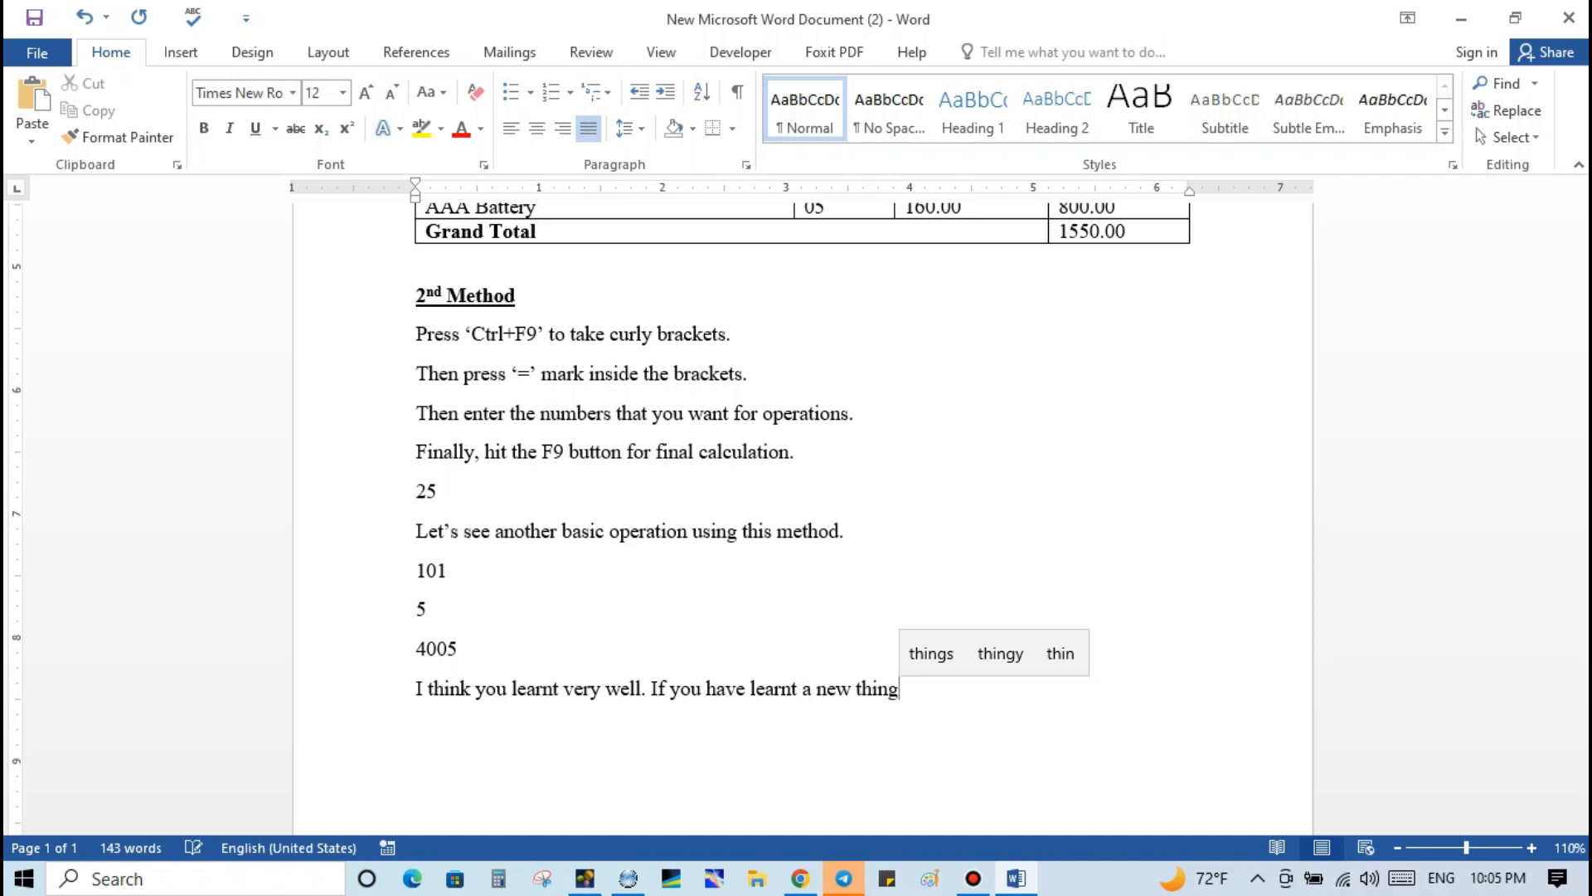
text(, su)
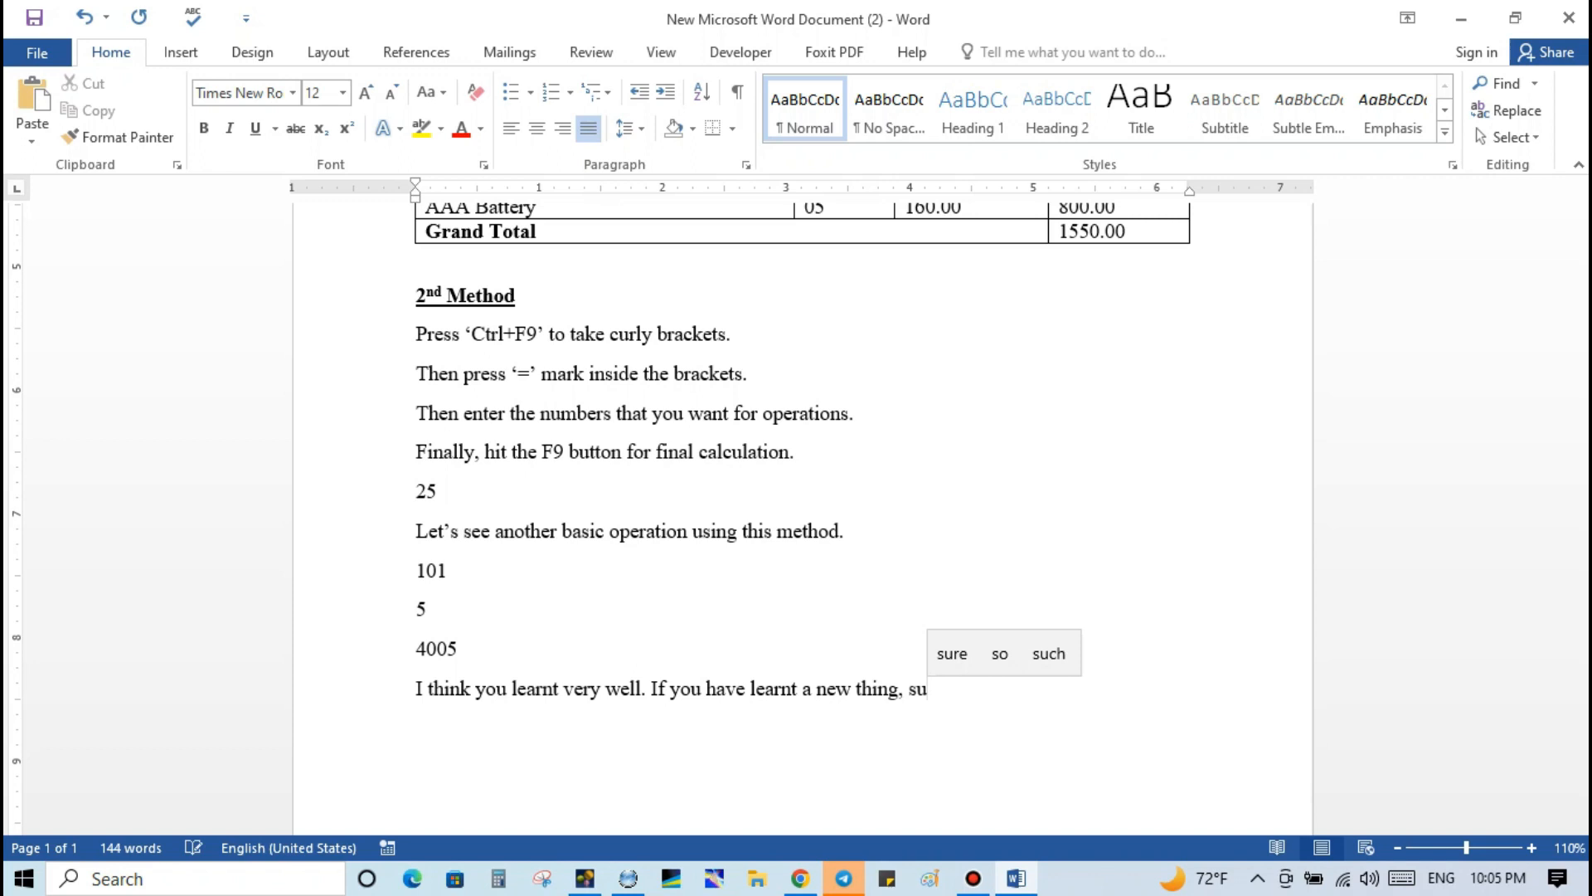
text(bscri)
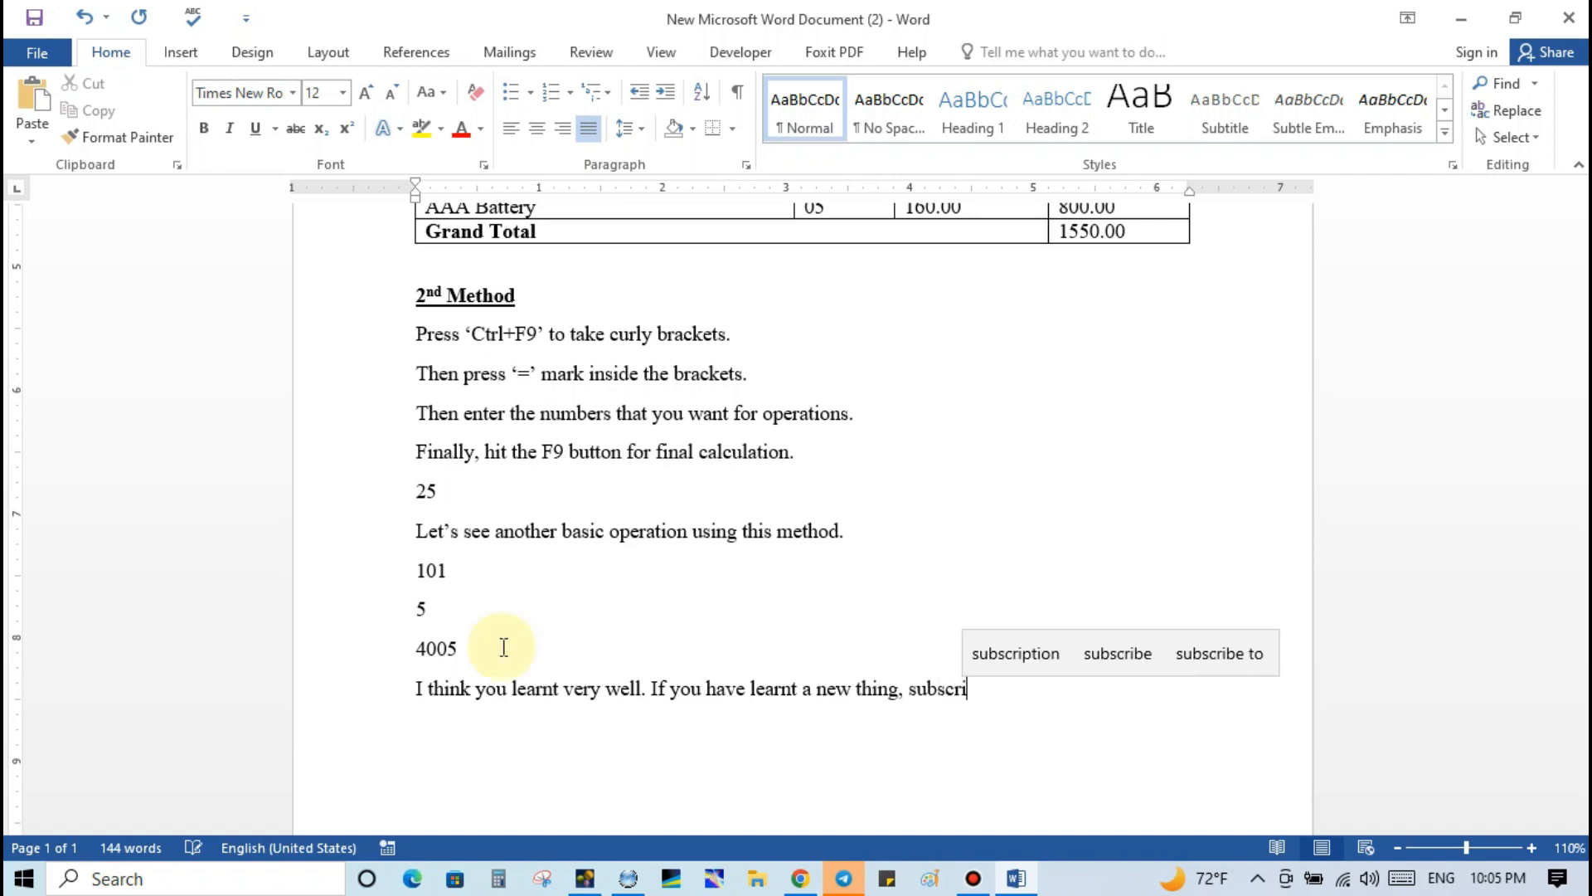
text(be )
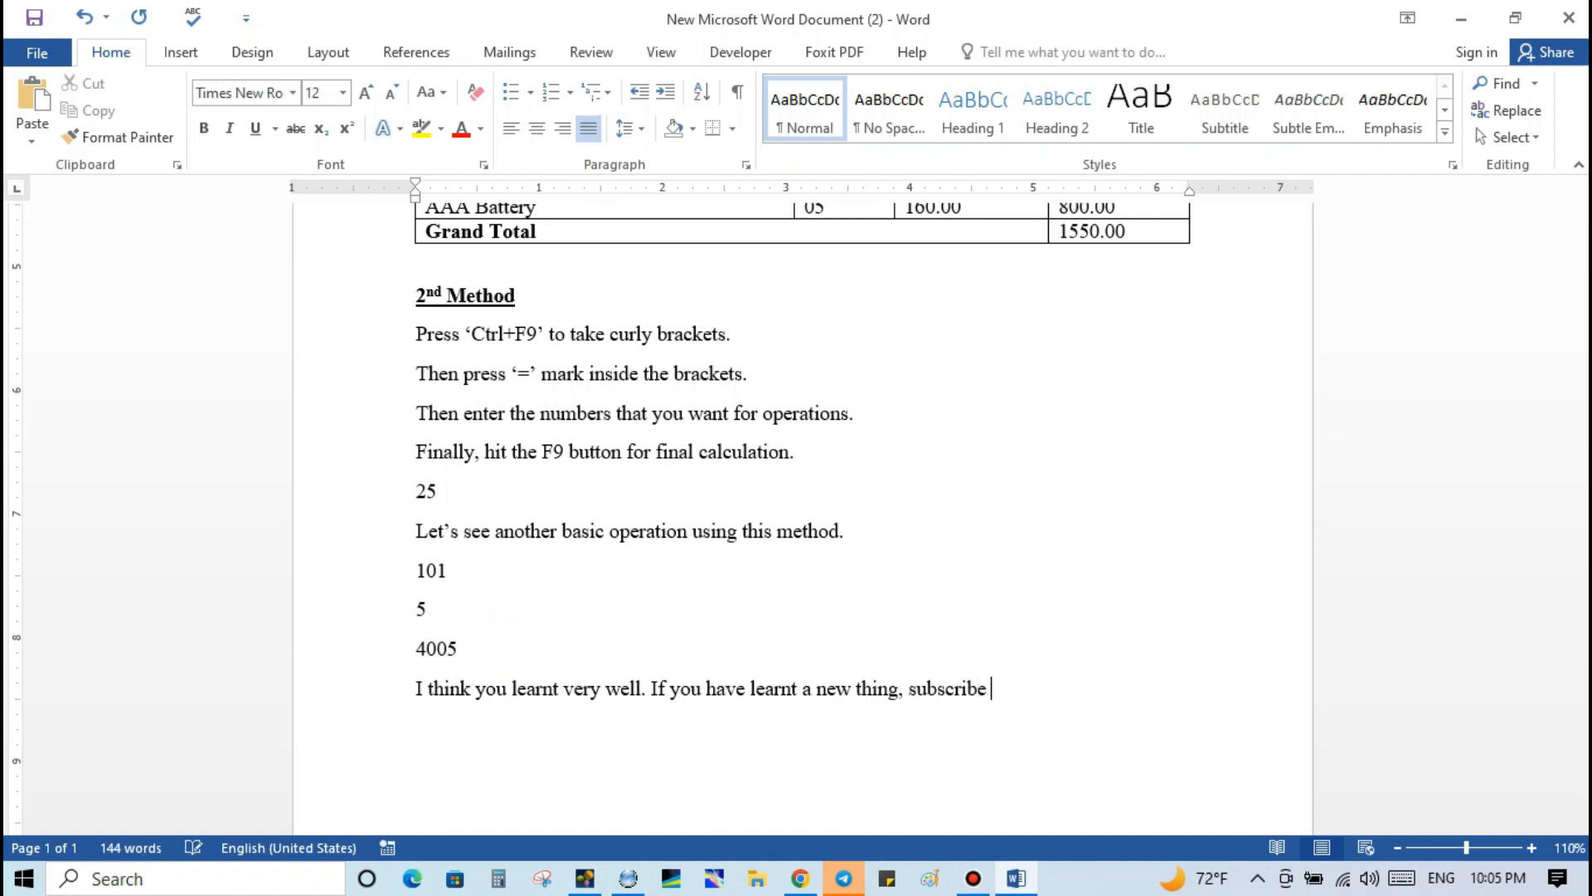
text(to )
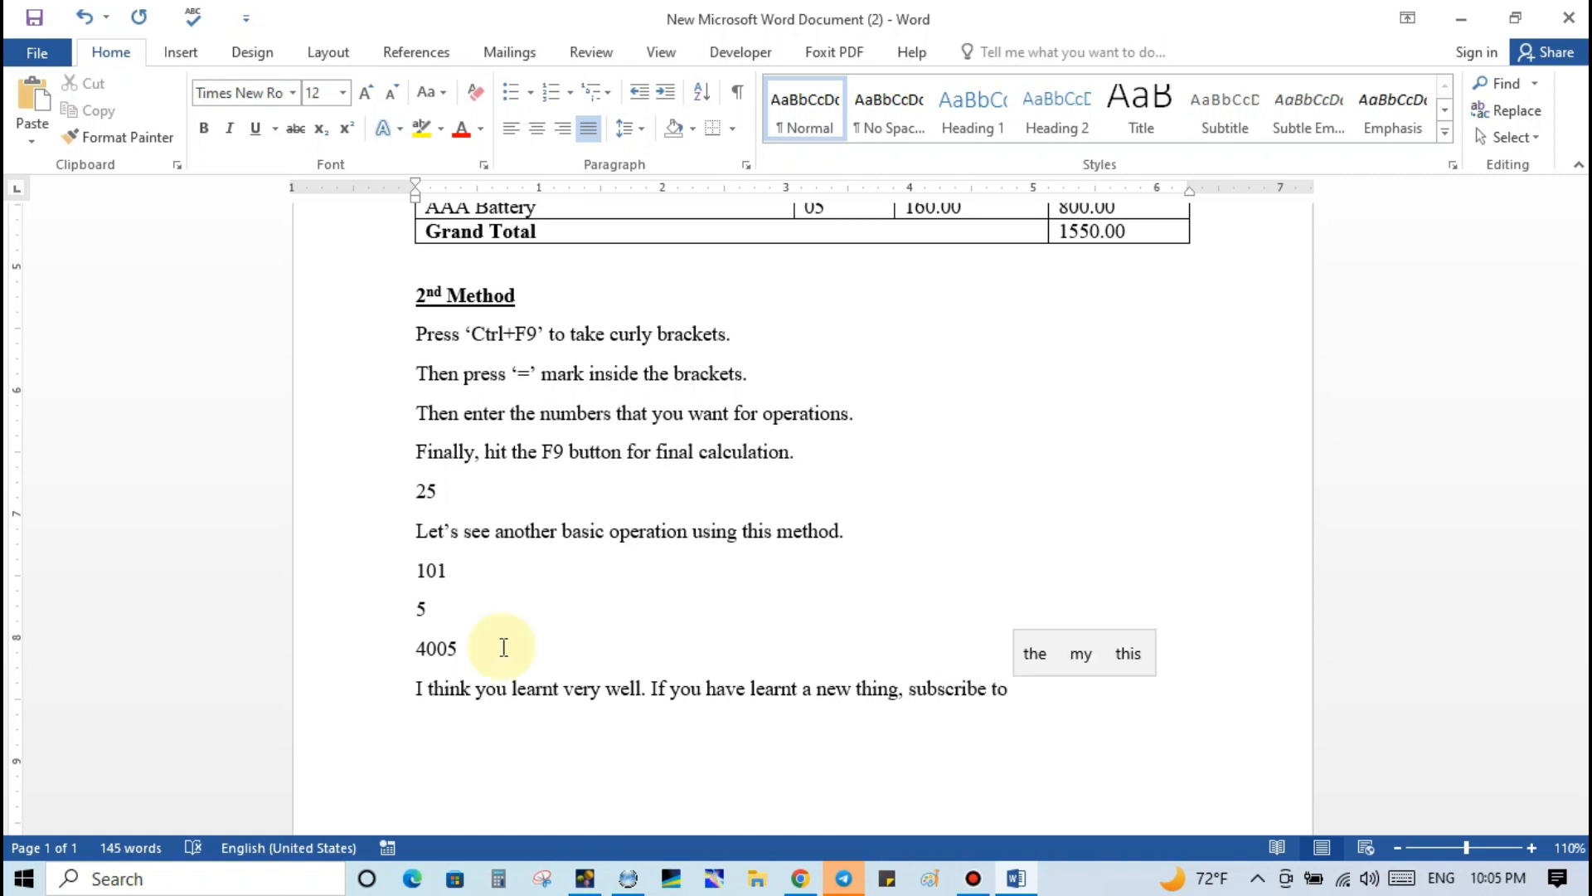
text(my )
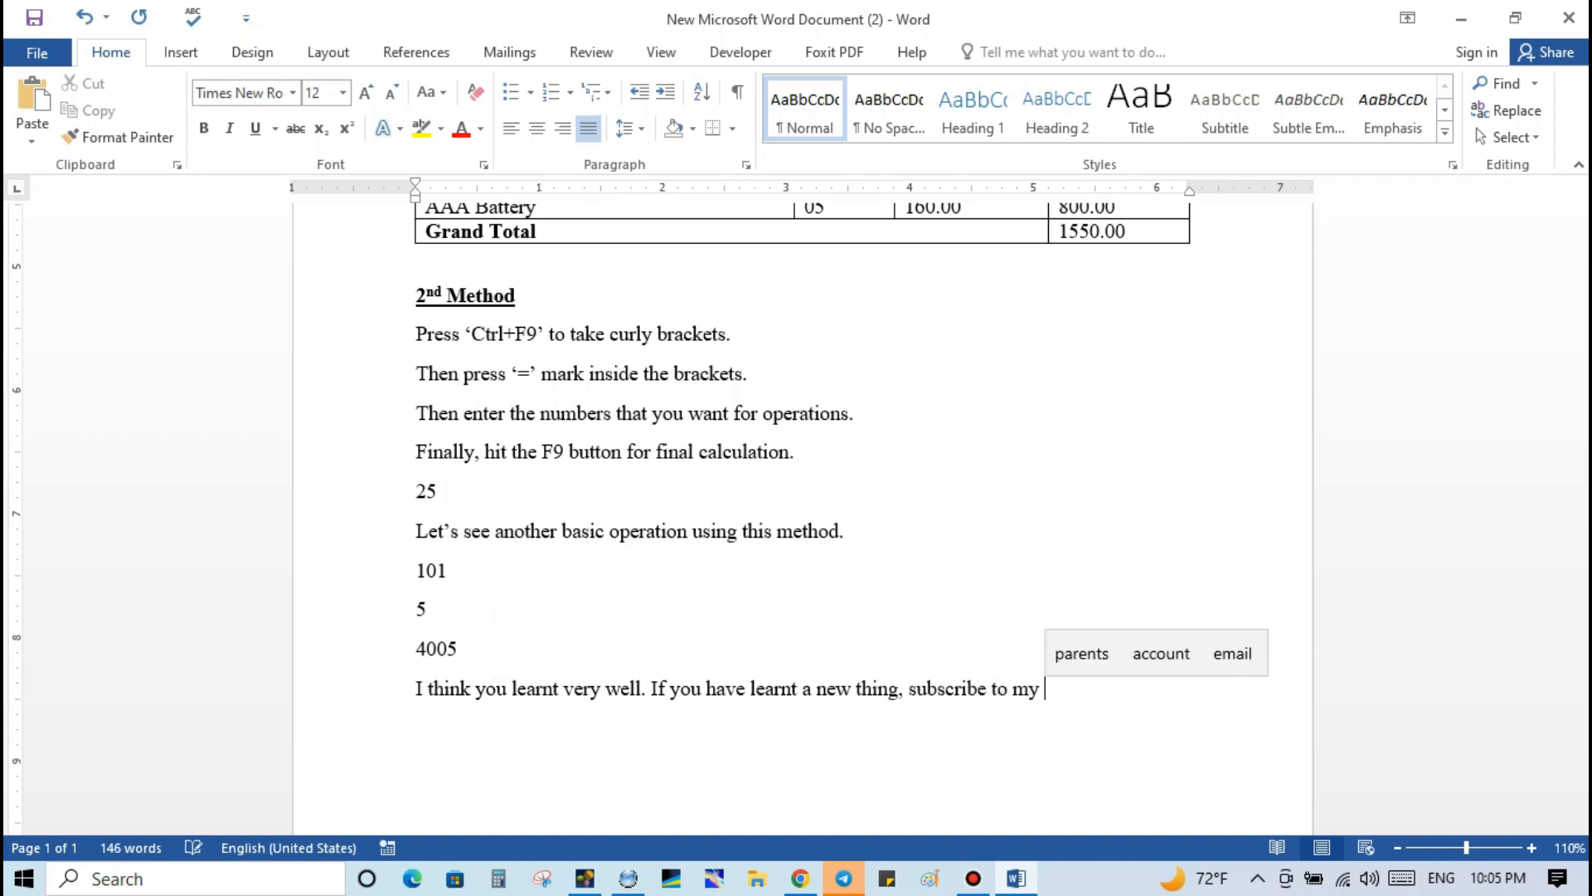
text(chann)
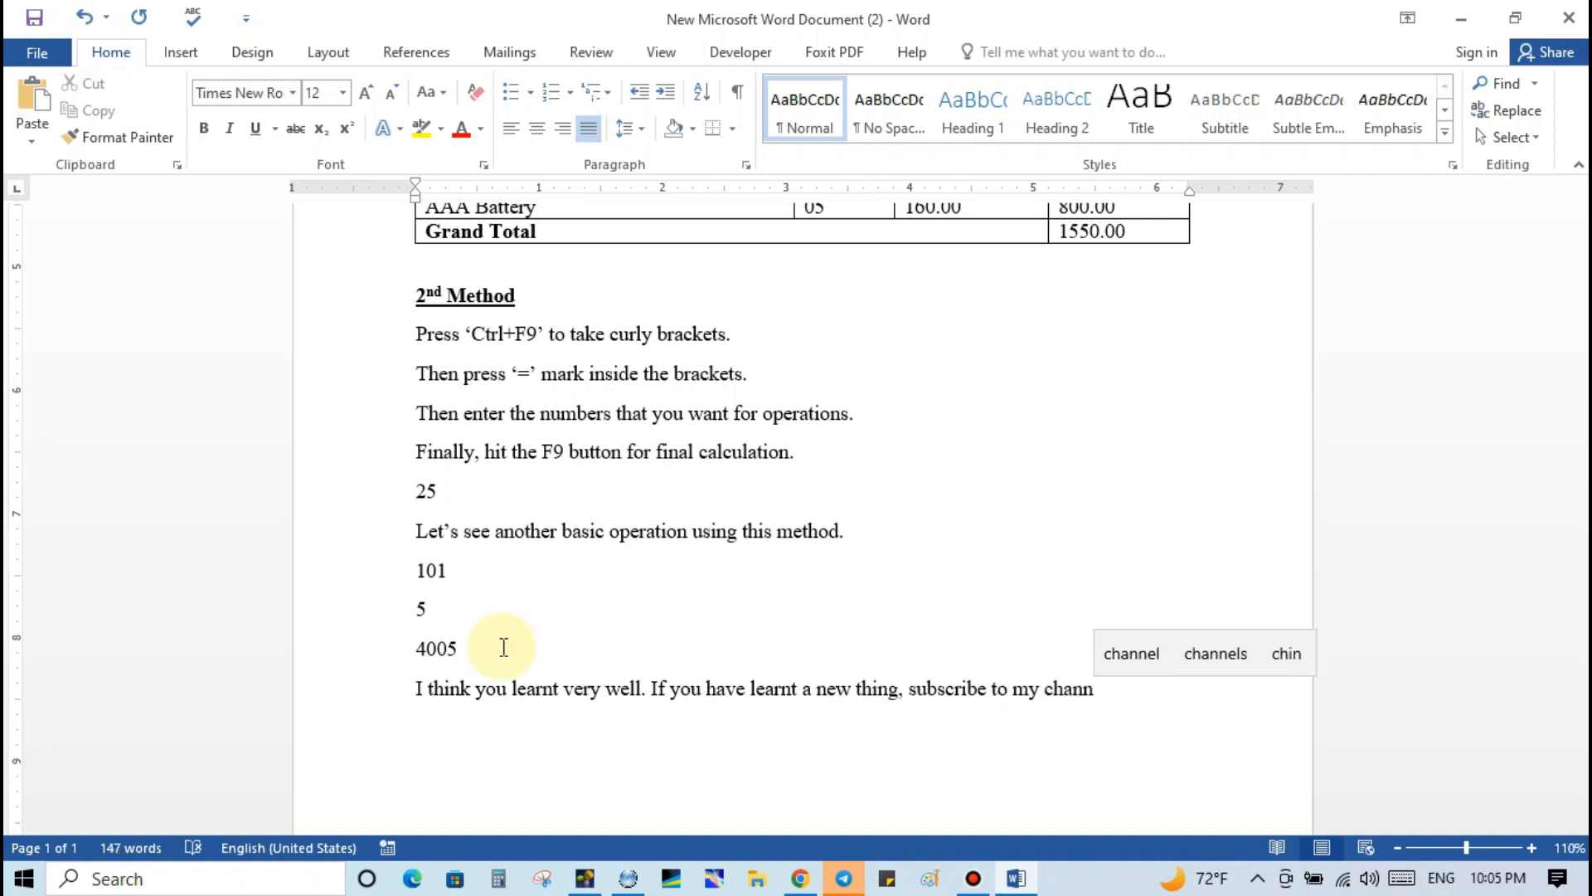
text(el. )
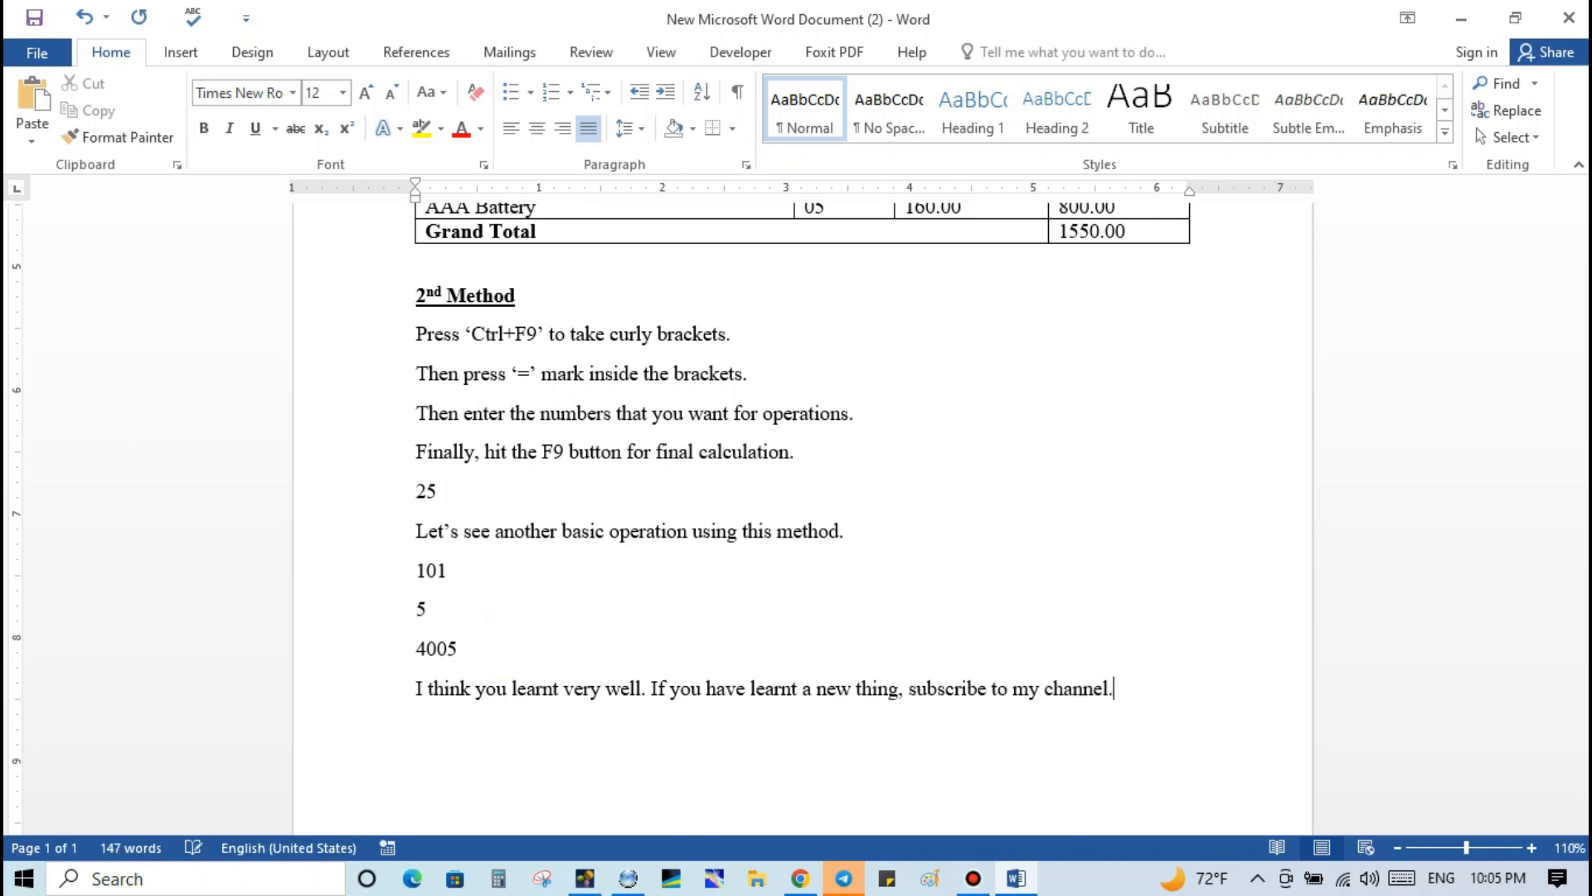
Add "If you have any doubt plz comment." to the closing paragraph and write "Thank you." on a new line below it.
text(If)
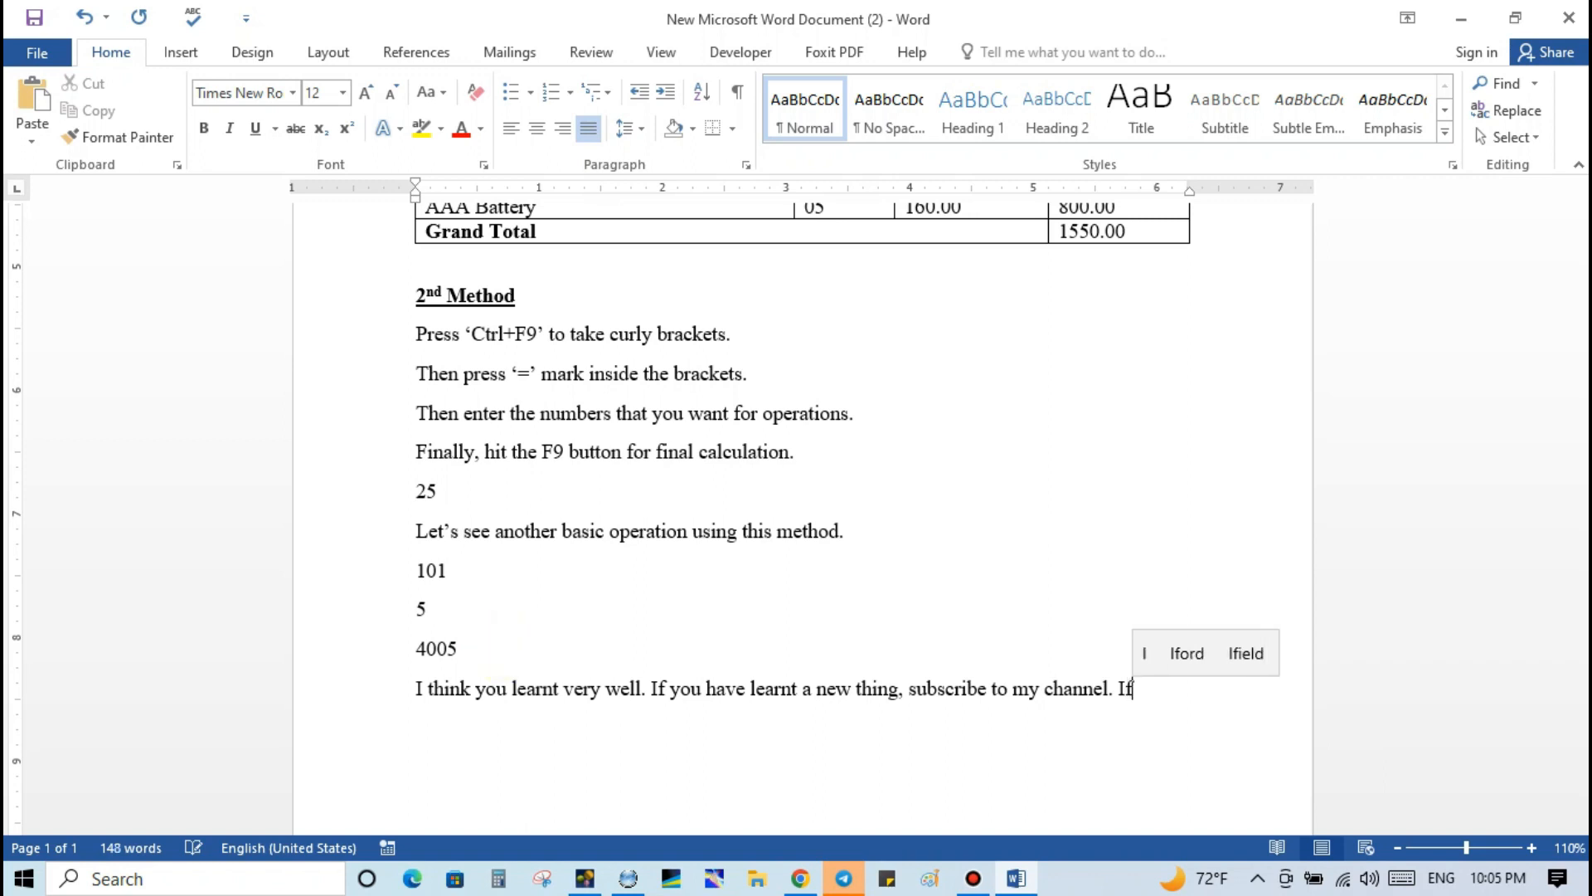
text( you)
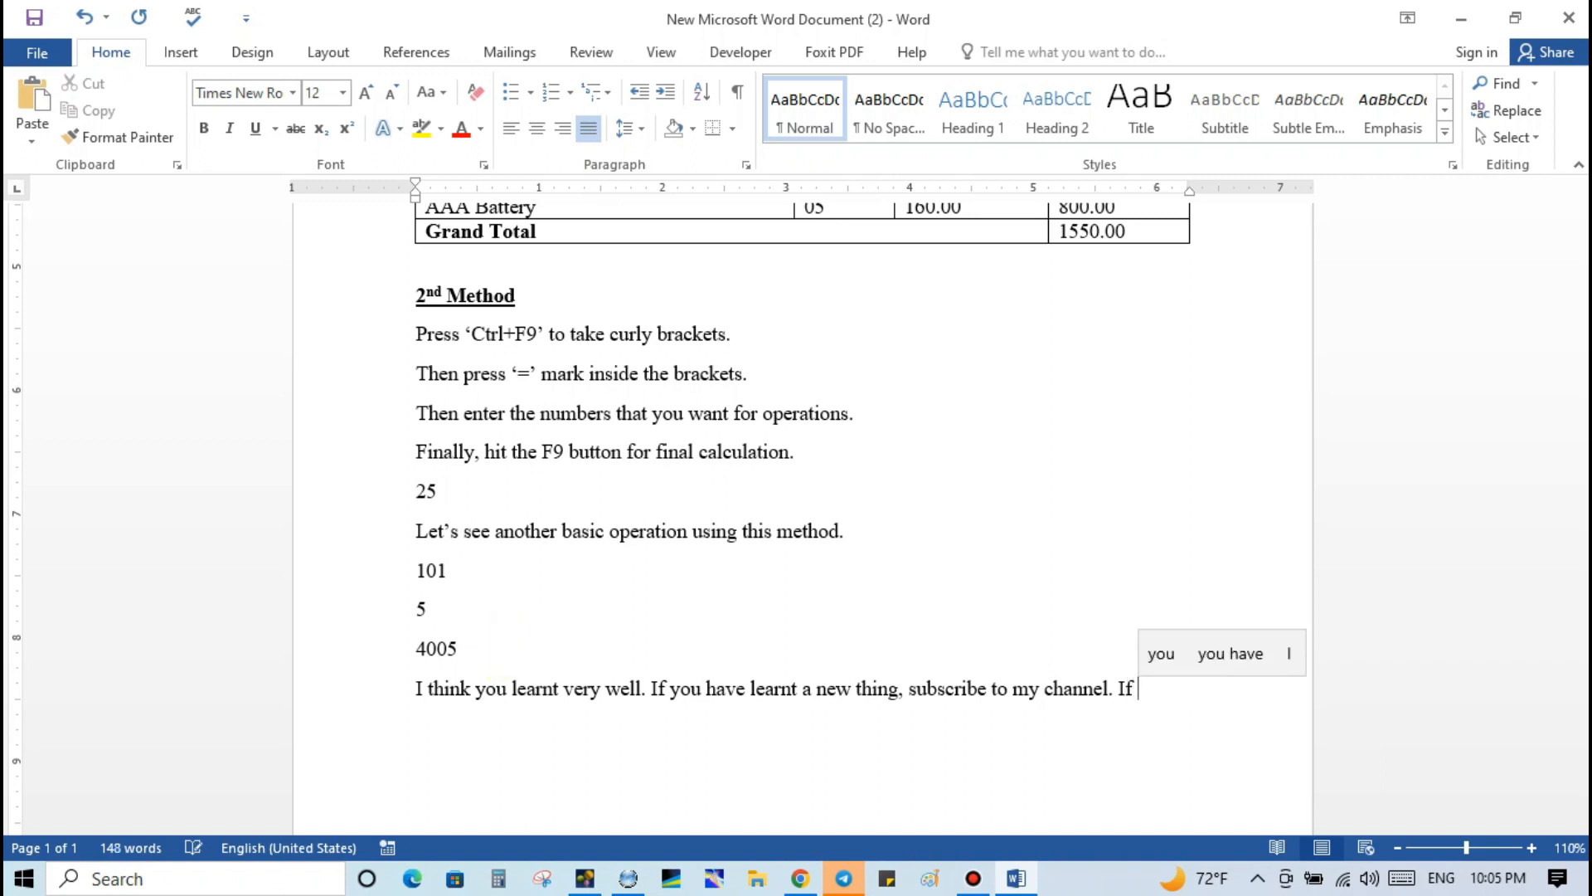
text( ha)
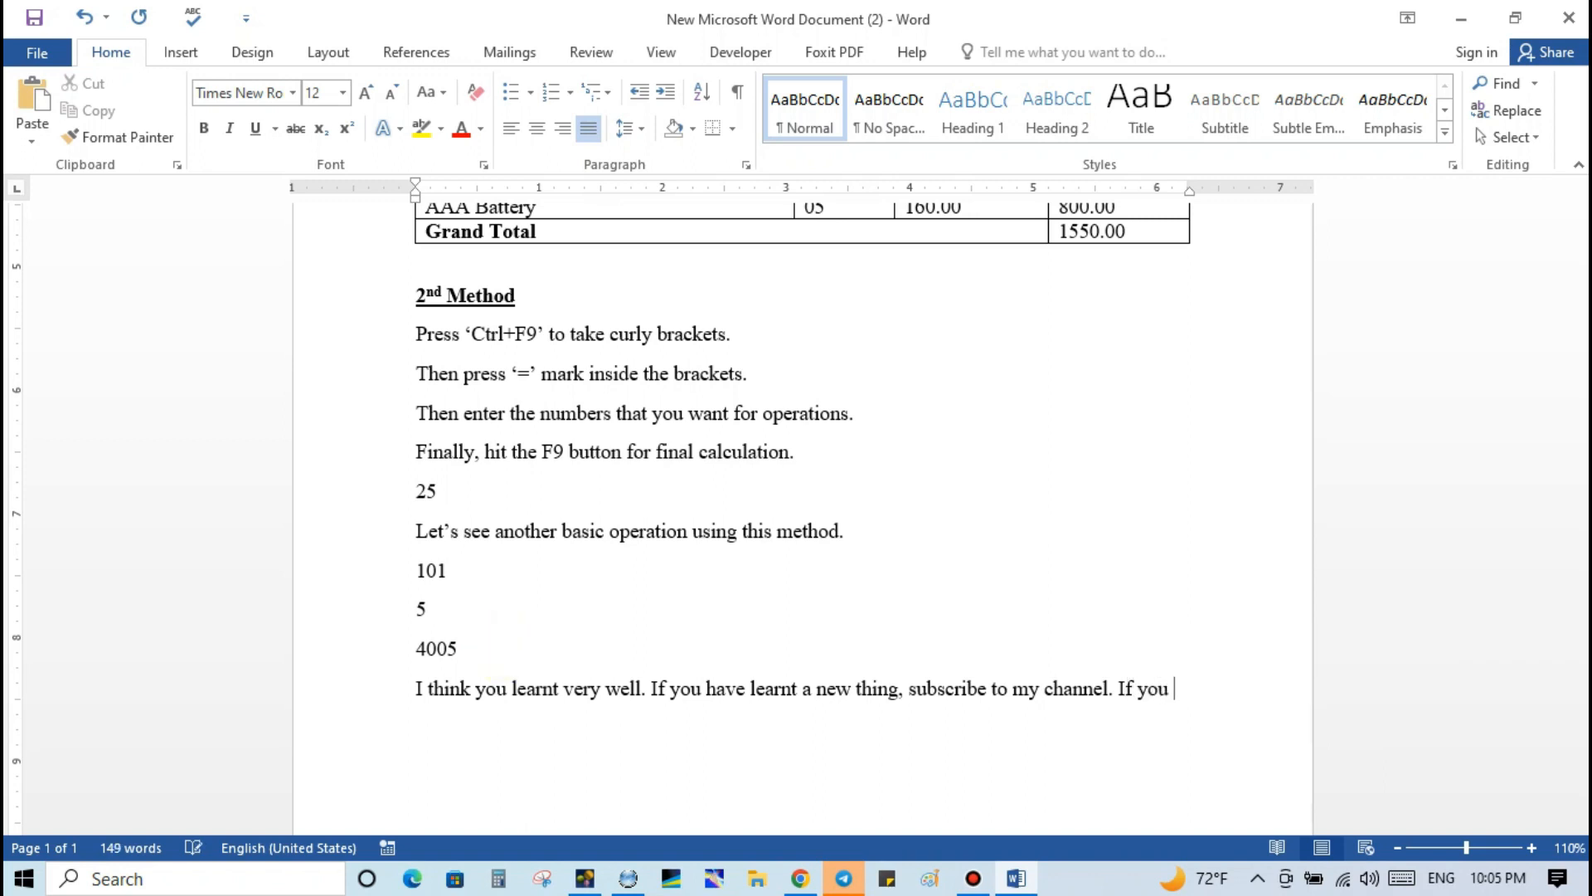
text(v)
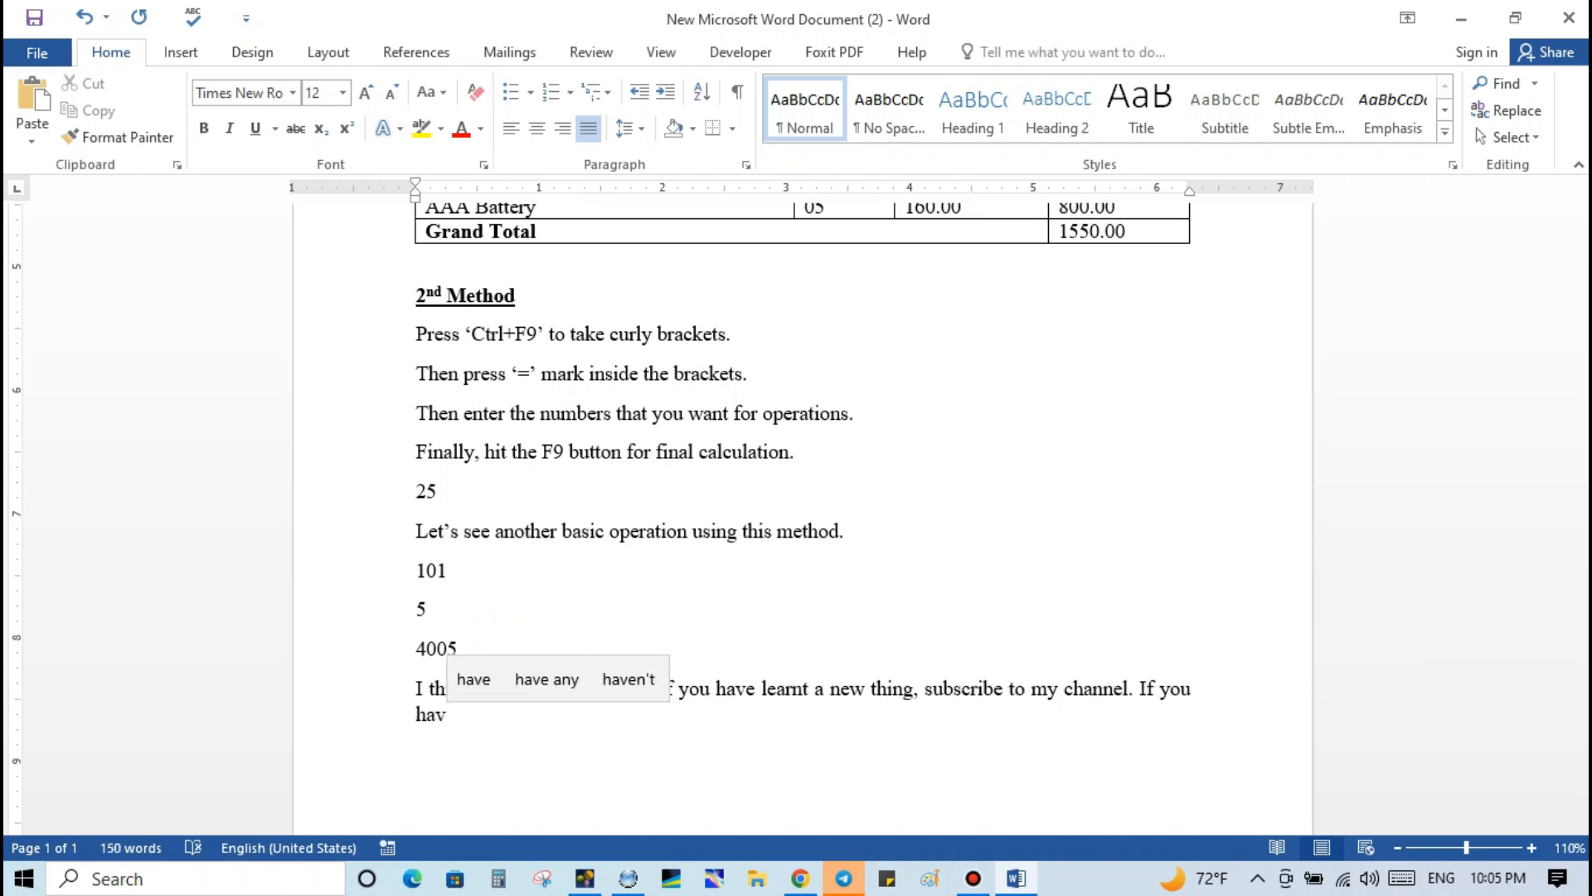
text(e any)
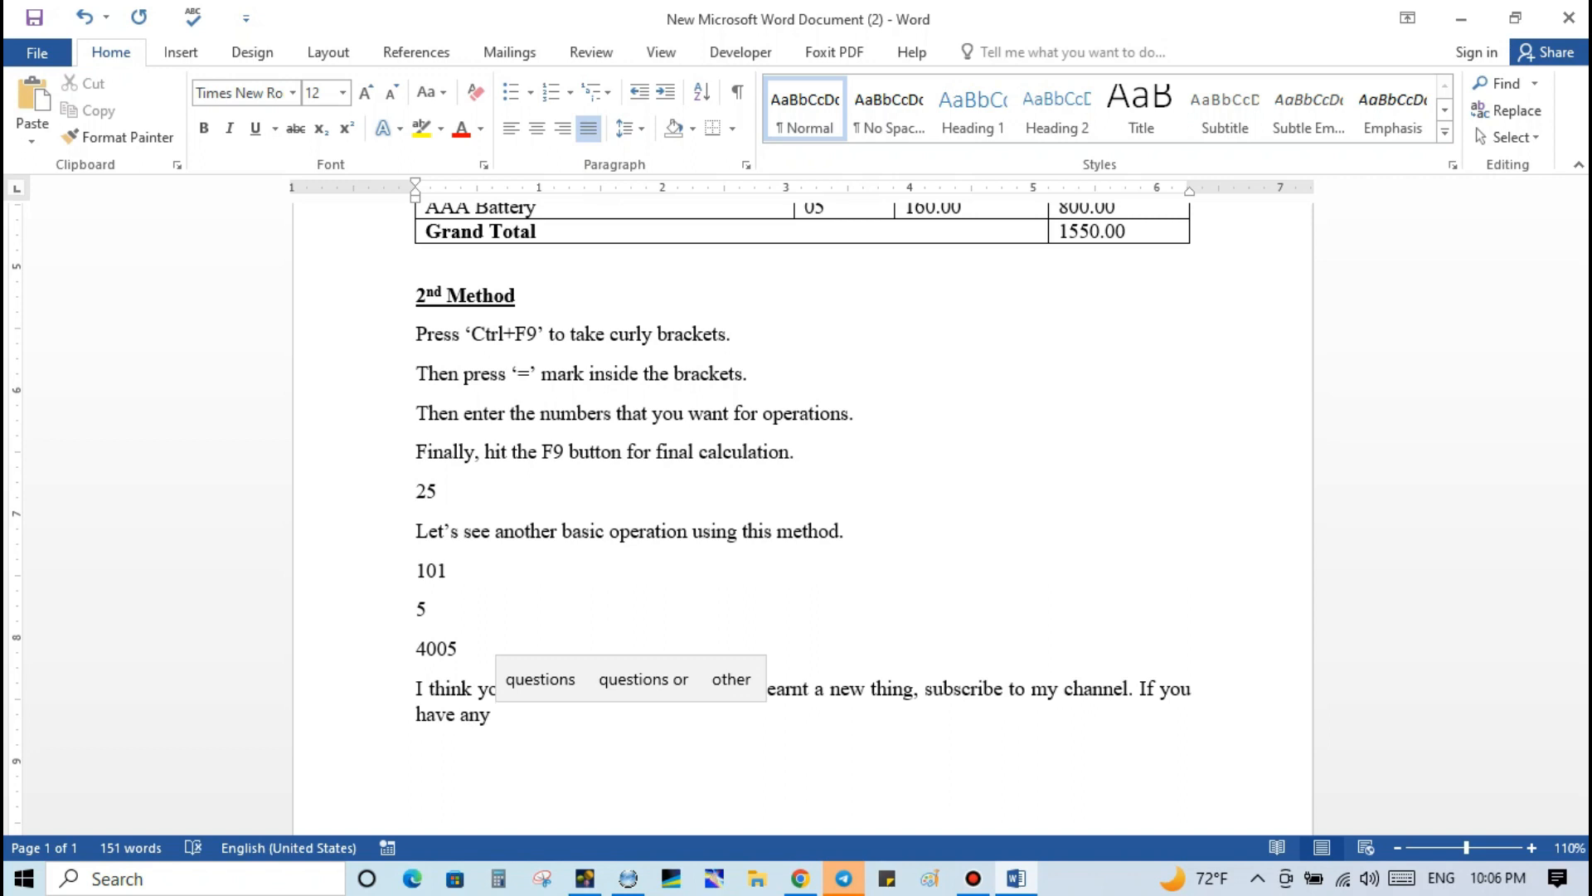
text( doub)
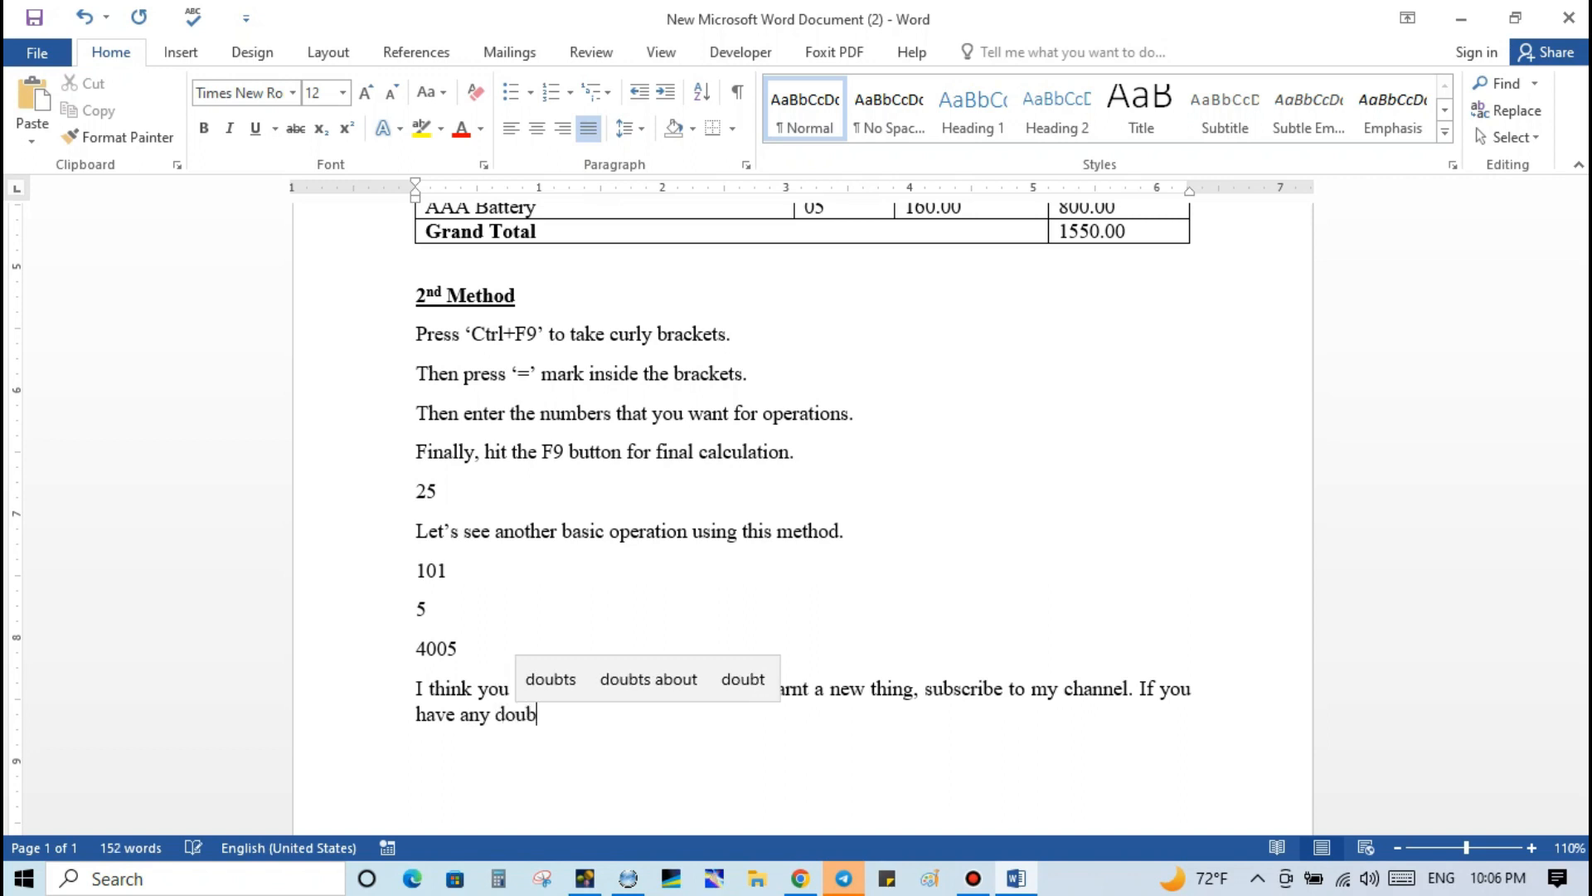
text(t )
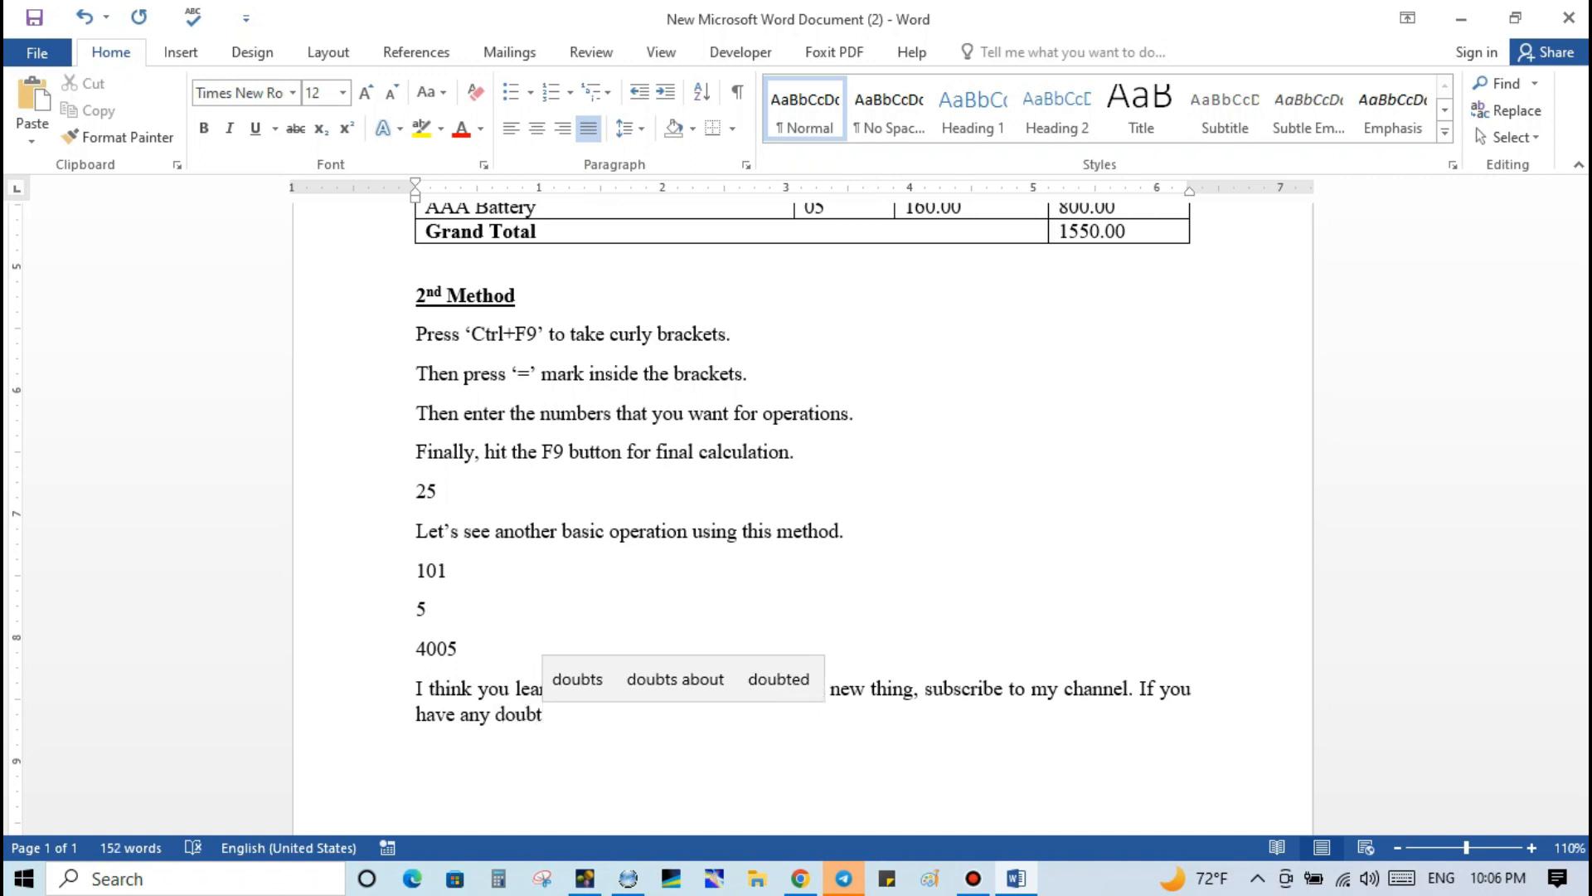
text(plz)
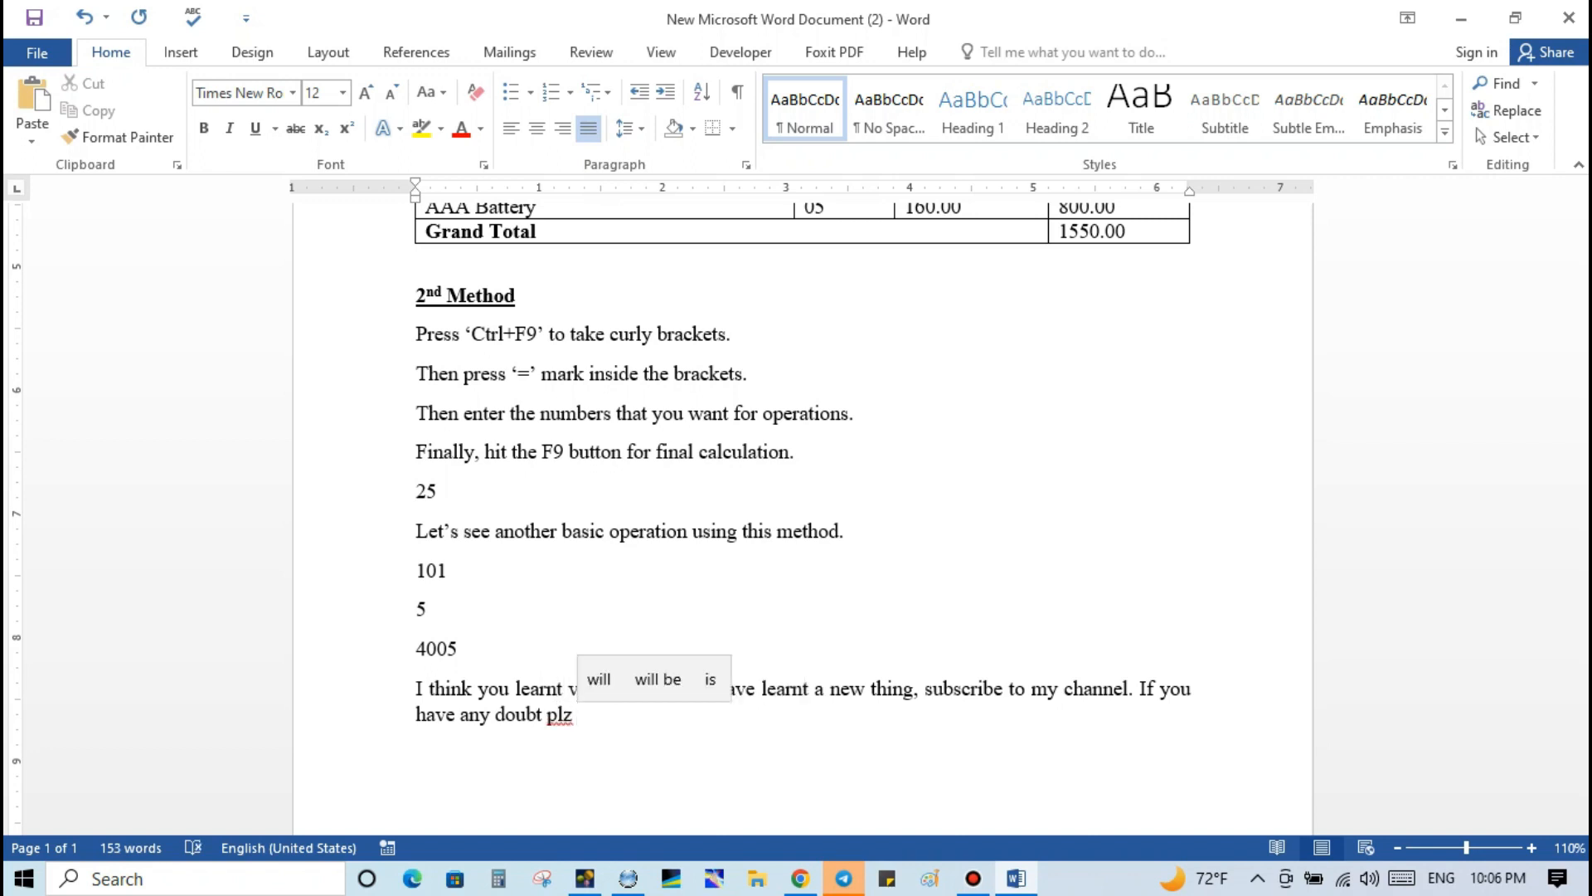
text( comm)
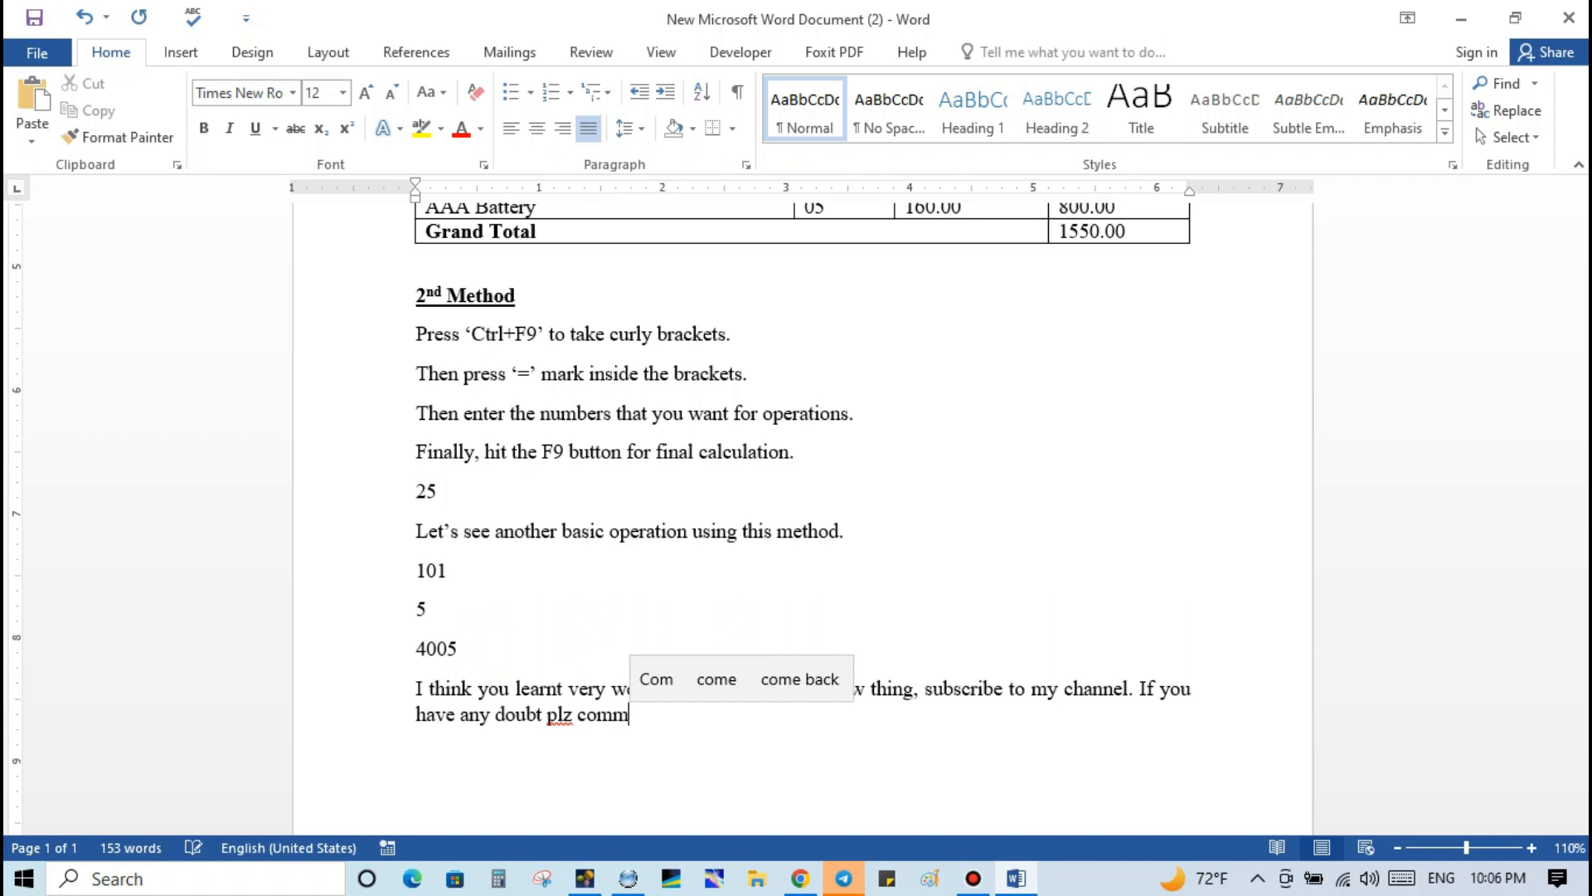
text(ent)
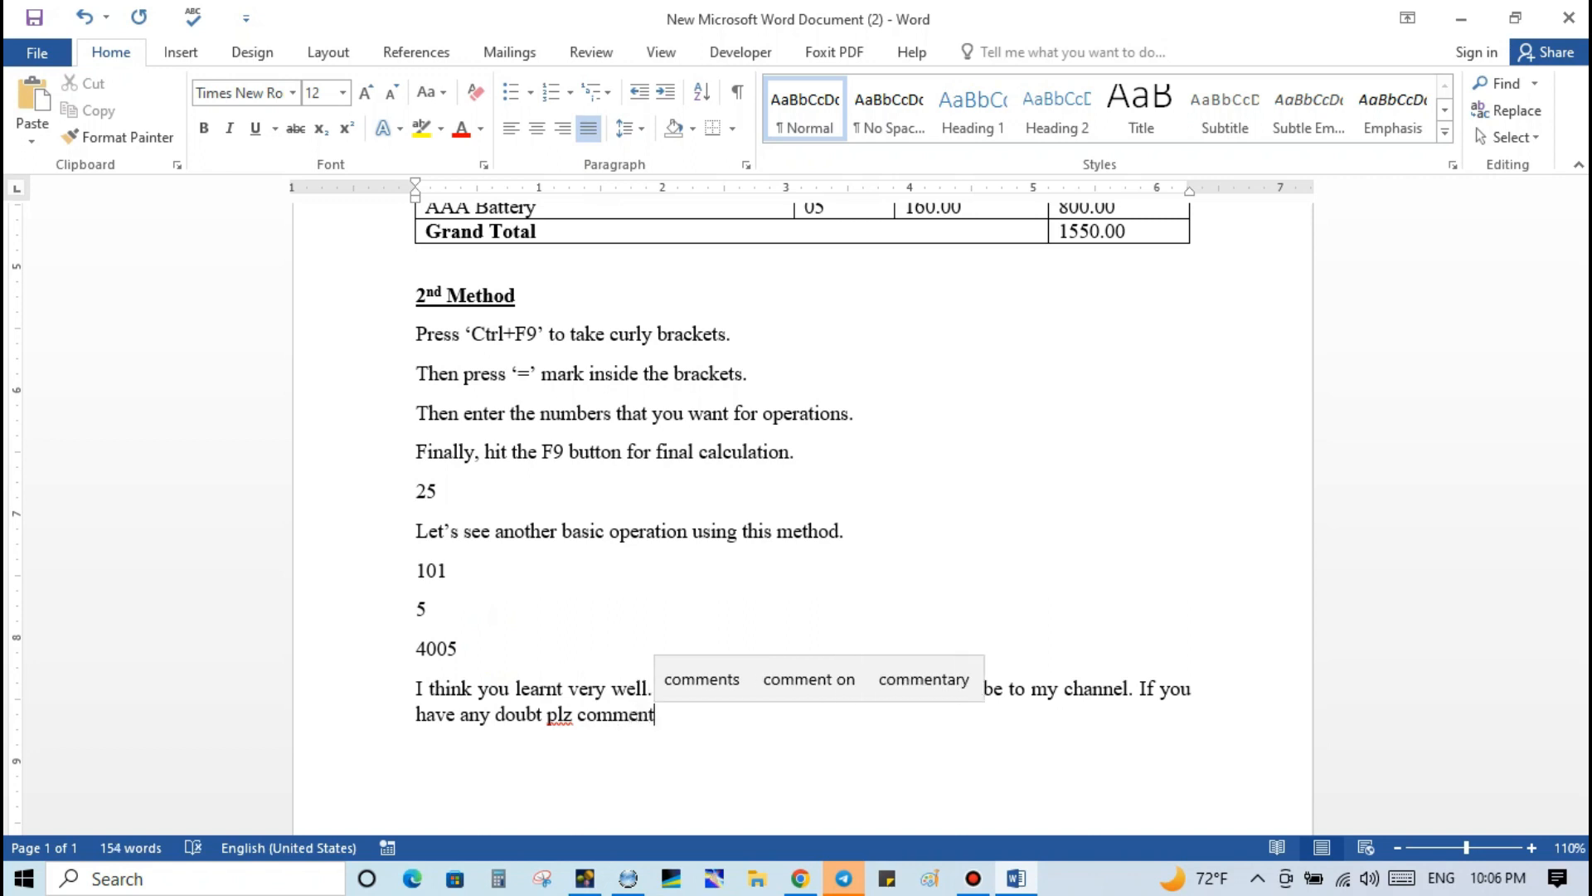
text(.)
key(Return)
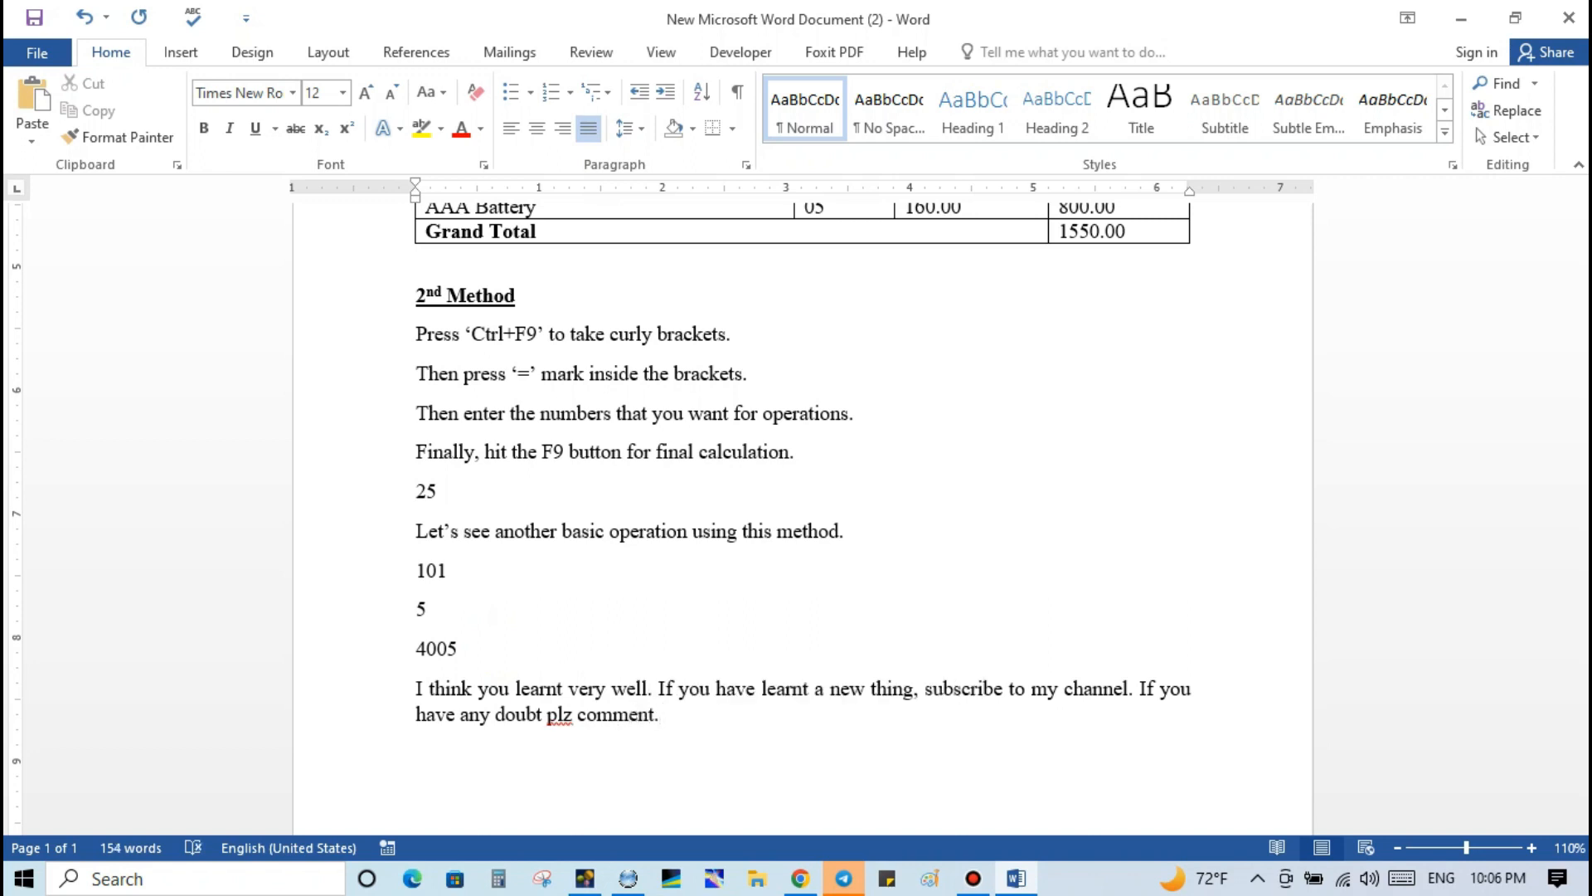
text(Thank you.)
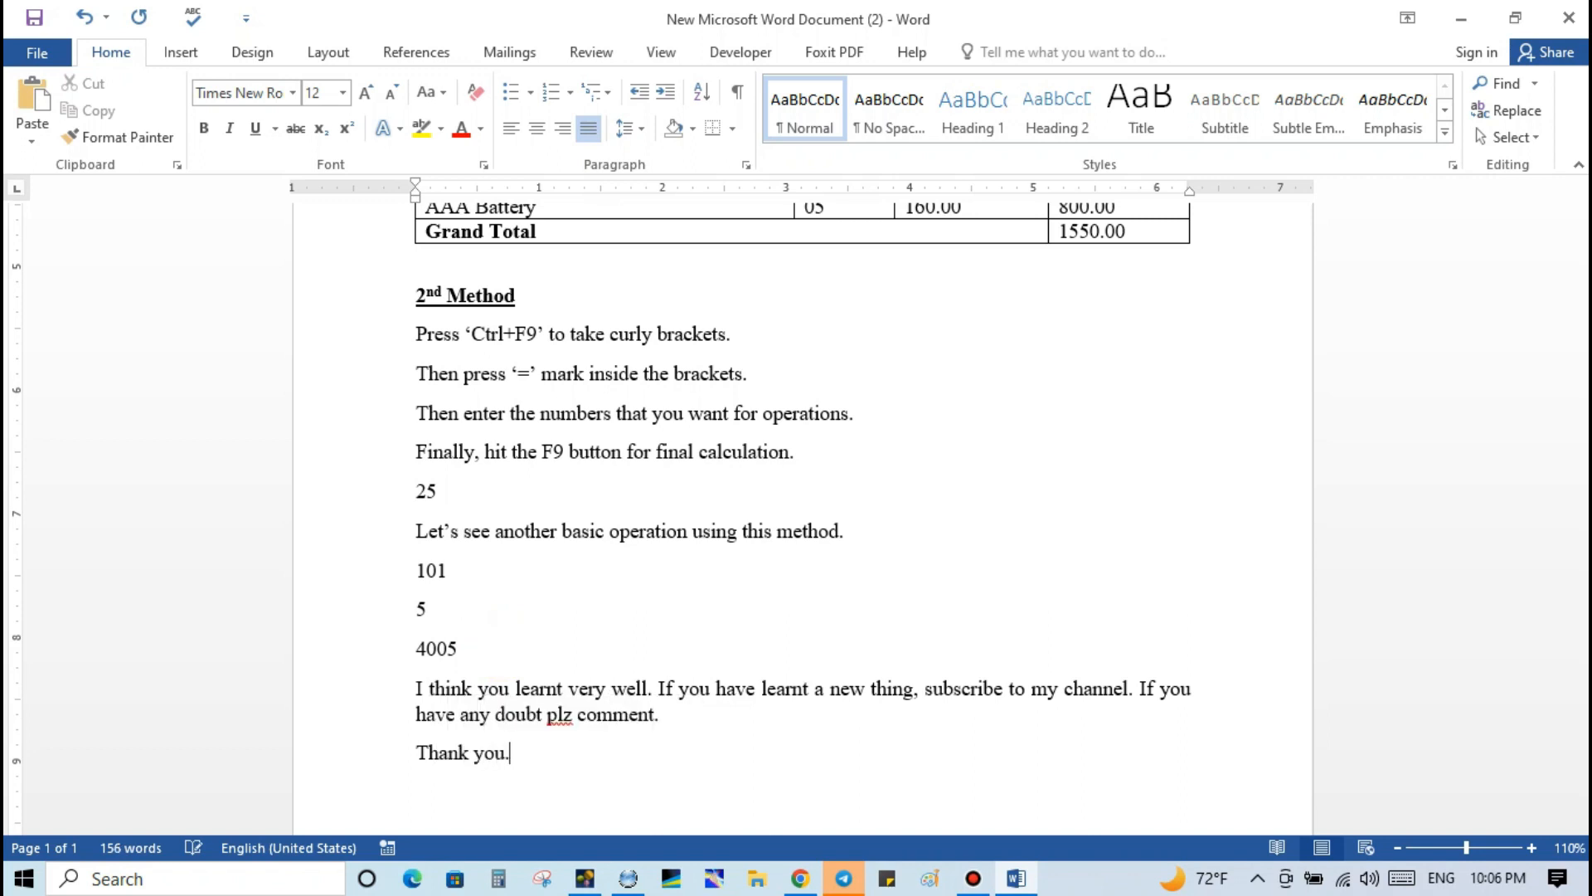